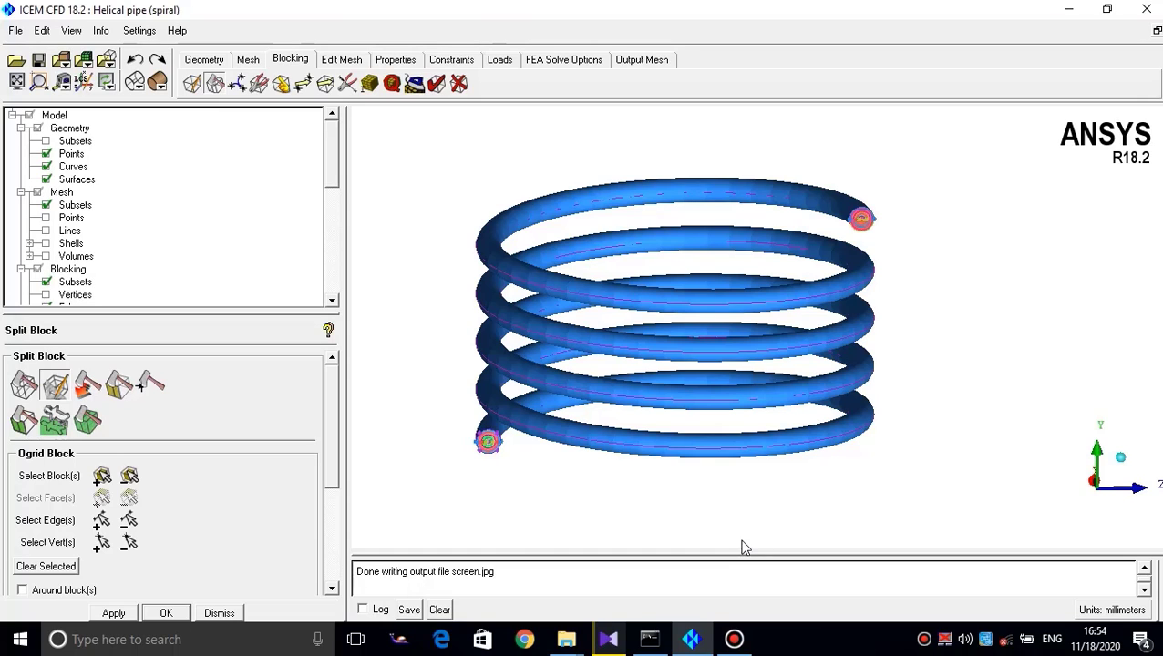
Examine the helical pipe as a whole and the concentric regions at its lower open end
{"action": "middle_click_drag", "start_coordinate": [611, 480], "coordinate": [792, 431]}
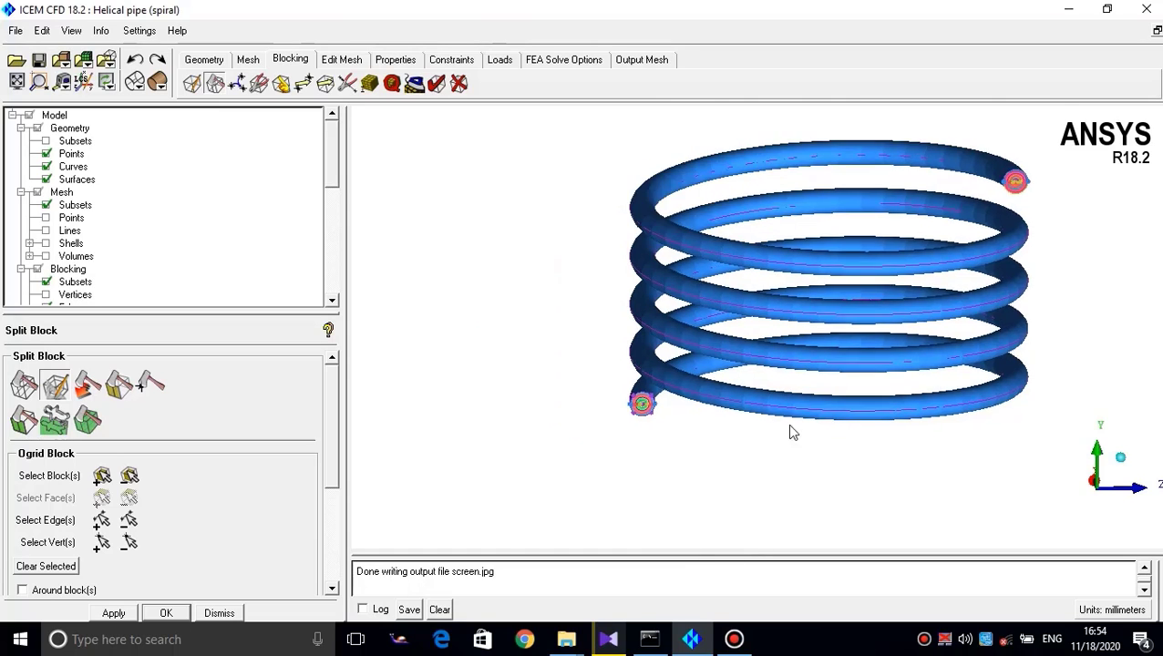
{"action": "scroll", "coordinate": [755, 384], "scroll_direction": "up", "scroll_amount": 5}
{"action": "middle_click_drag", "start_coordinate": [607, 446], "coordinate": [745, 385]}
{"action": "left_click_drag", "start_coordinate": [746, 385], "coordinate": [706, 371]}
{"action": "scroll", "coordinate": [730, 346], "scroll_direction": "up", "scroll_amount": 3}
{"action": "left_click_drag", "start_coordinate": [773, 311], "coordinate": [693, 314]}
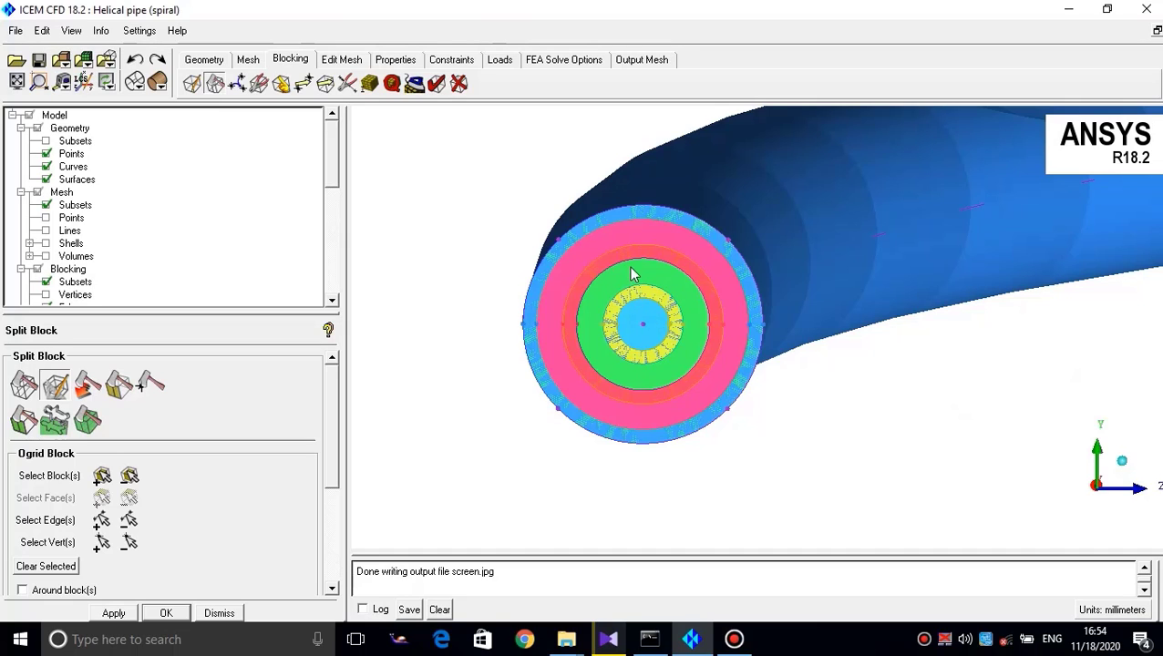
{"action": "scroll", "coordinate": [632, 273], "scroll_direction": "down", "scroll_amount": 3}
{"action": "left_click_drag", "start_coordinate": [633, 272], "coordinate": [750, 337]}
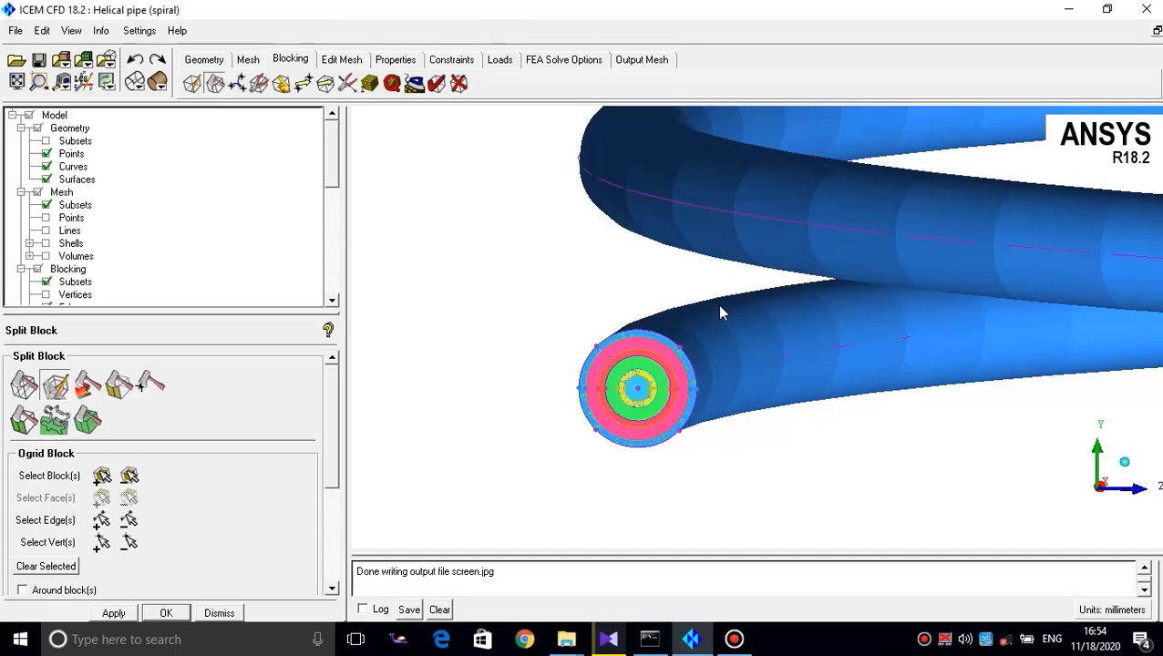
{"action": "scroll", "coordinate": [720, 309], "scroll_direction": "down", "scroll_amount": 6}
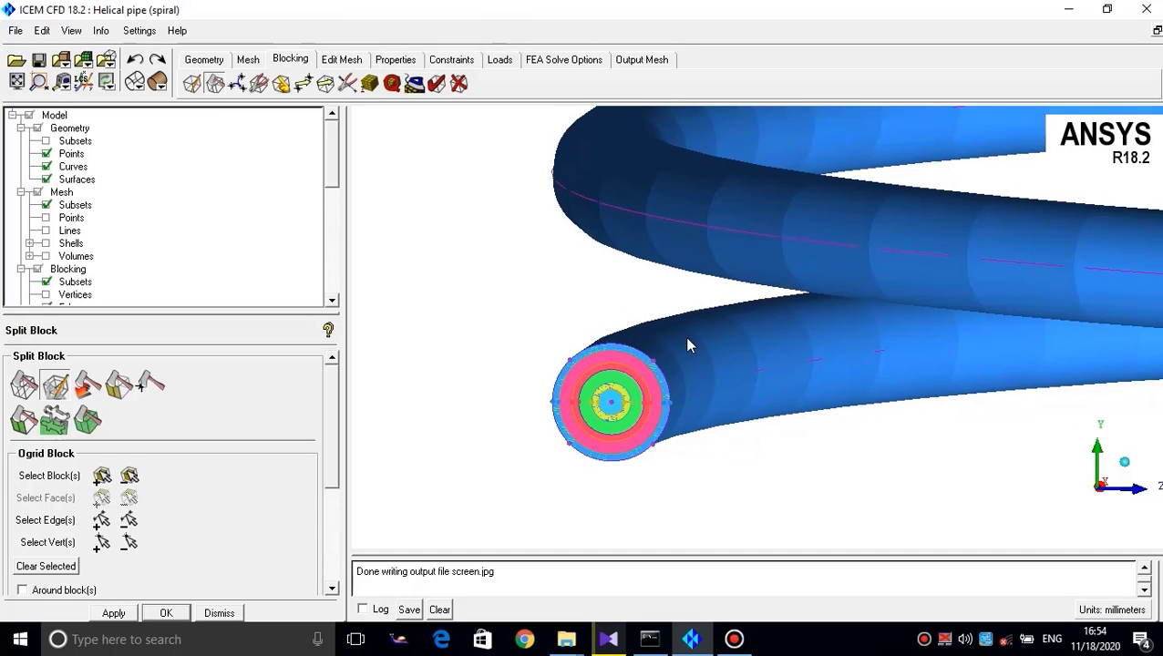
{"action": "middle_click_drag", "start_coordinate": [734, 350], "coordinate": [623, 411]}
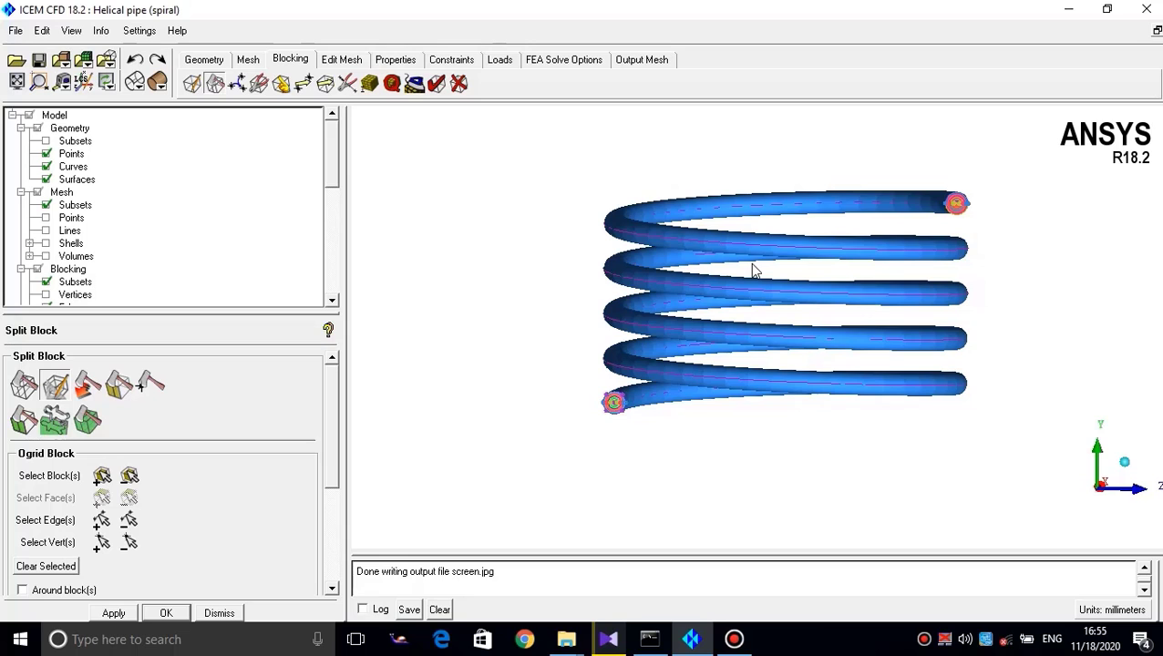
Inspect the lower end face of the coil up close, from the central core to the outermost ring
{"action": "scroll", "coordinate": [753, 267], "scroll_direction": "up", "scroll_amount": 3}
{"action": "scroll", "coordinate": [712, 286], "scroll_direction": "up", "scroll_amount": 2}
{"action": "middle_click_drag", "start_coordinate": [711, 286], "coordinate": [675, 322]}
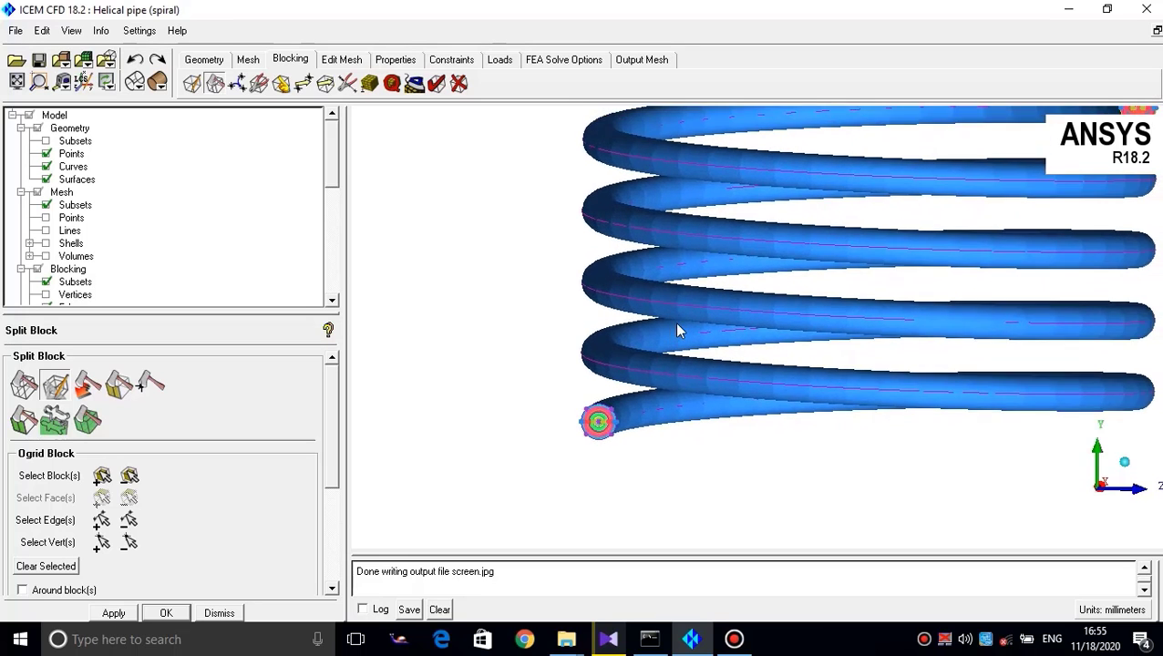
{"action": "scroll", "coordinate": [675, 321], "scroll_direction": "up", "scroll_amount": 3}
{"action": "scroll", "coordinate": [719, 257], "scroll_direction": "up", "scroll_amount": 1}
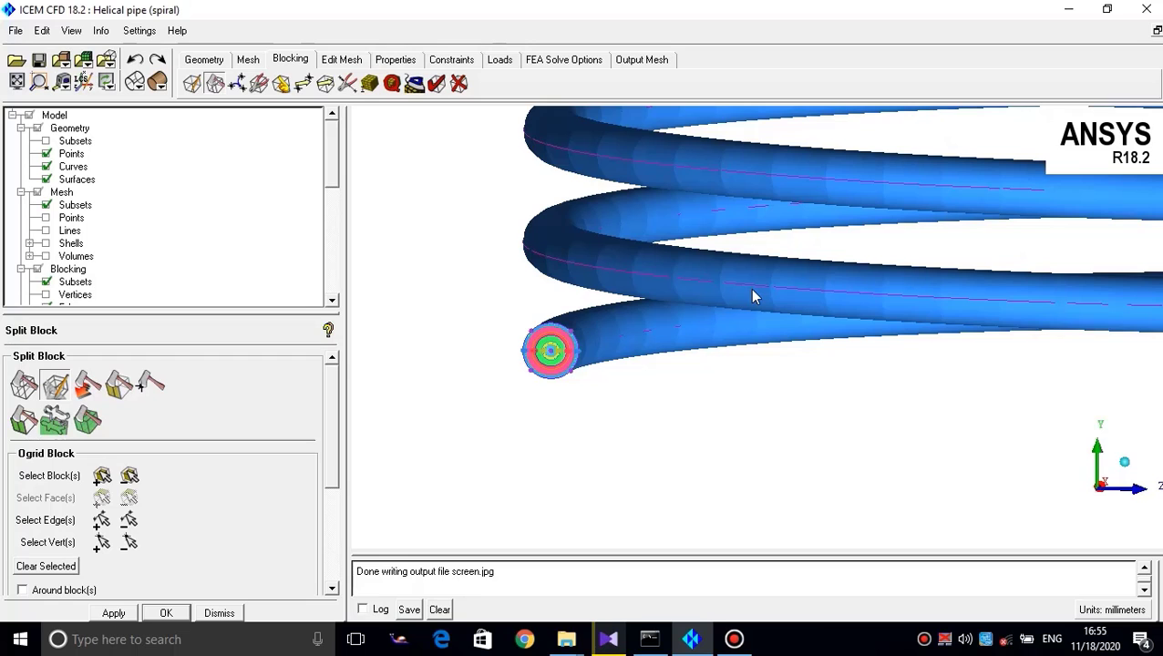
{"action": "scroll", "coordinate": [753, 296], "scroll_direction": "up", "scroll_amount": 2}
{"action": "middle_click_drag", "start_coordinate": [571, 336], "coordinate": [790, 336]}
{"action": "scroll", "coordinate": [951, 294], "scroll_direction": "up", "scroll_amount": 2}
{"action": "scroll", "coordinate": [872, 308], "scroll_direction": "up", "scroll_amount": 1}
{"action": "left_click_drag", "start_coordinate": [742, 325], "coordinate": [764, 323]}
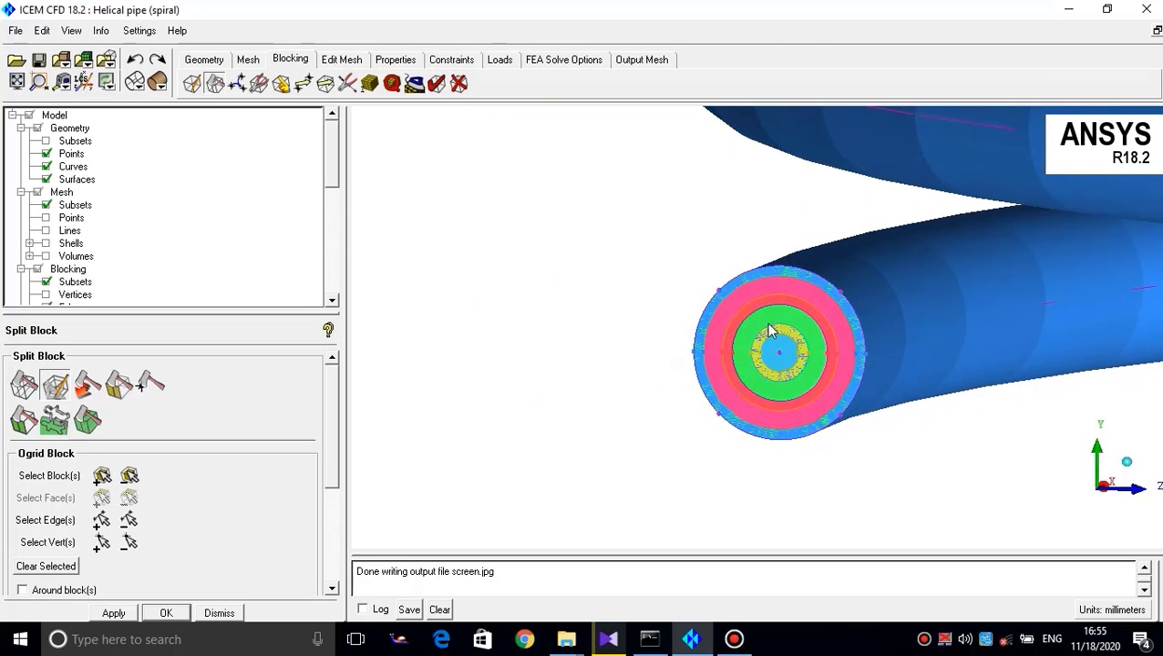
{"action": "middle_click_drag", "start_coordinate": [810, 312], "coordinate": [739, 328]}
{"action": "scroll", "coordinate": [733, 325], "scroll_direction": "up", "scroll_amount": 2}
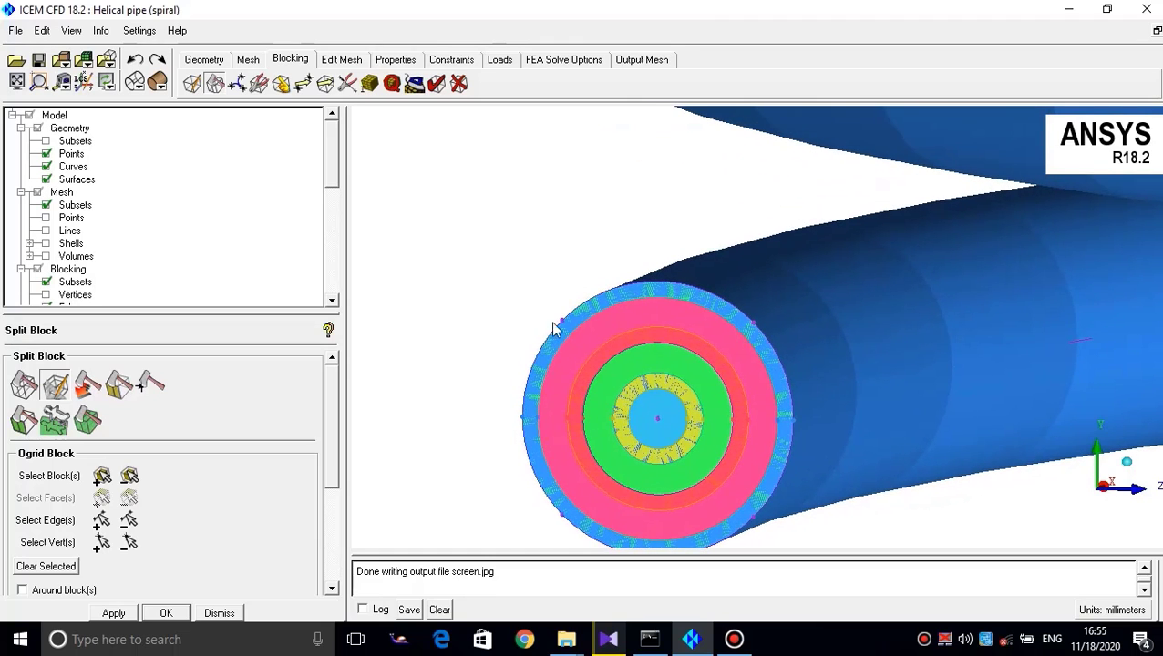
{"action": "middle_click_drag", "start_coordinate": [779, 449], "coordinate": [777, 397]}
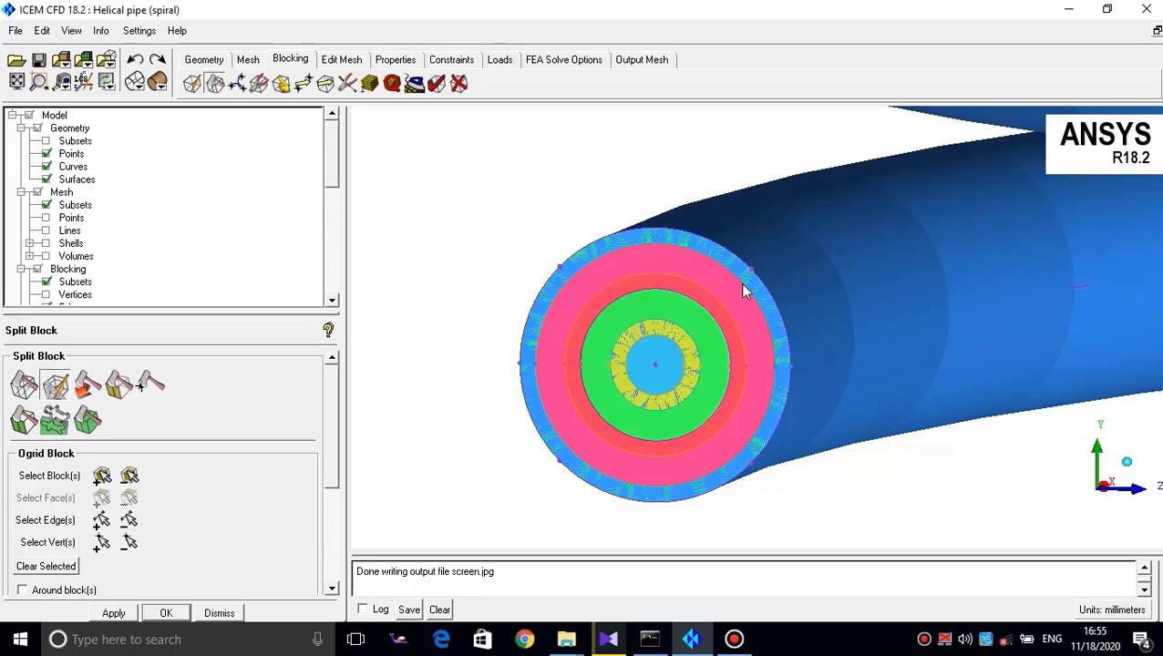
{"action": "middle_click_drag", "start_coordinate": [726, 312], "coordinate": [820, 303]}
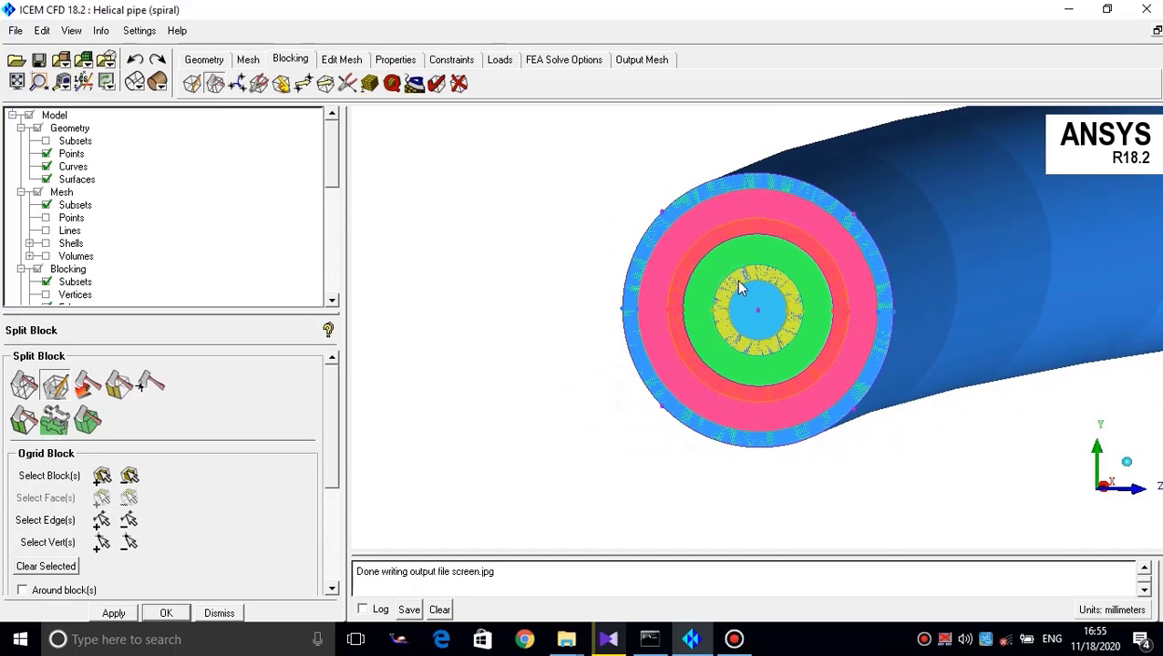
{"action": "scroll", "coordinate": [737, 288], "scroll_direction": "down", "scroll_amount": 3}
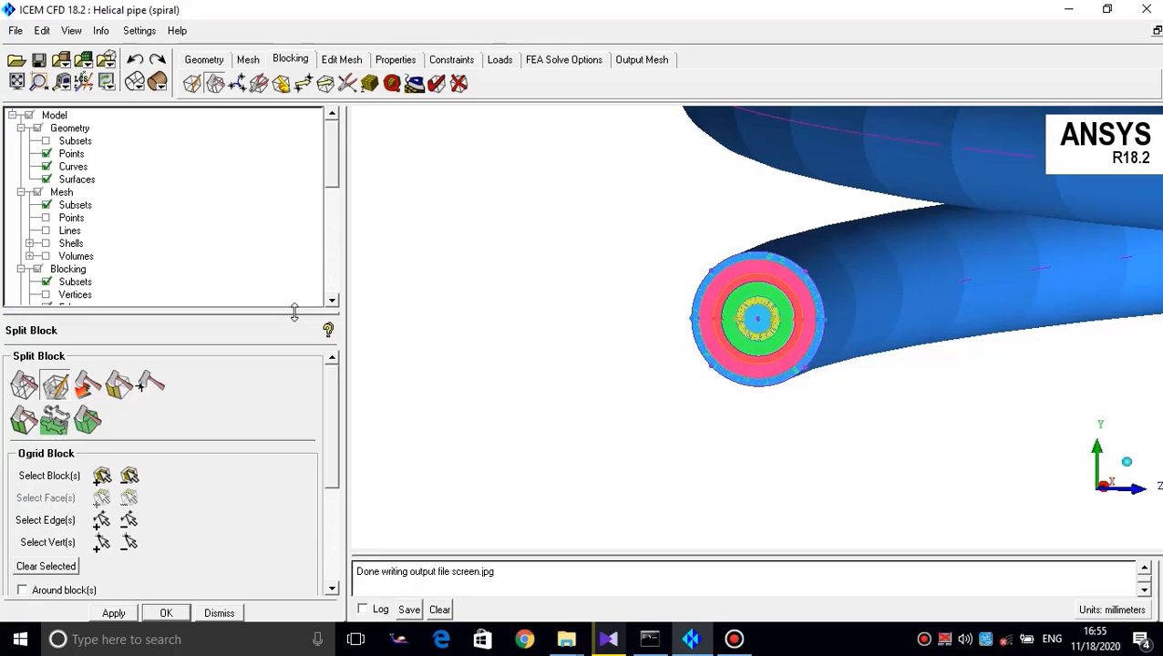
Enlarge the model tree and compare the listed parts with the layers on the pipe's end face
{"action": "left_click_drag", "start_coordinate": [300, 313], "coordinate": [291, 418]}
{"action": "scroll", "coordinate": [896, 265], "scroll_direction": "down", "scroll_amount": 3}
{"action": "scroll", "coordinate": [903, 258], "scroll_direction": "down", "scroll_amount": 4}
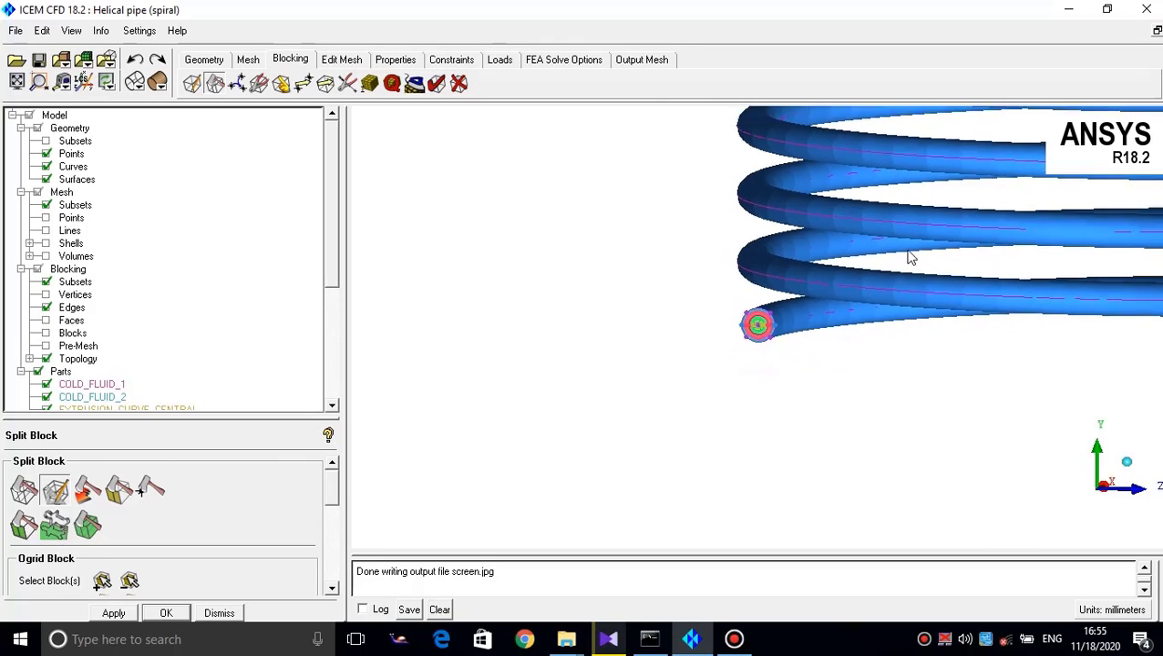
{"action": "middle_click_drag", "start_coordinate": [908, 257], "coordinate": [898, 276]}
{"action": "scroll", "coordinate": [811, 315], "scroll_direction": "up", "scroll_amount": 1}
{"action": "middle_click_drag", "start_coordinate": [761, 346], "coordinate": [737, 321]}
{"action": "scroll", "coordinate": [736, 321], "scroll_direction": "up", "scroll_amount": 1}
{"action": "scroll", "coordinate": [736, 325], "scroll_direction": "up", "scroll_amount": 6}
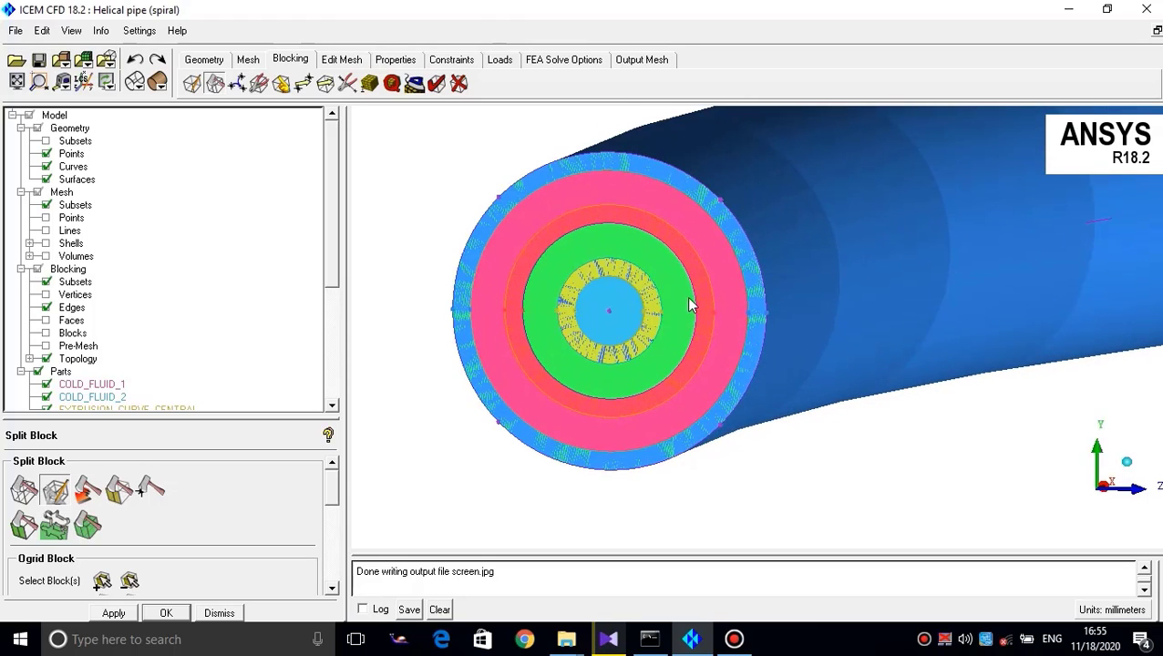
{"action": "scroll", "coordinate": [686, 232], "scroll_direction": "up", "scroll_amount": 1}
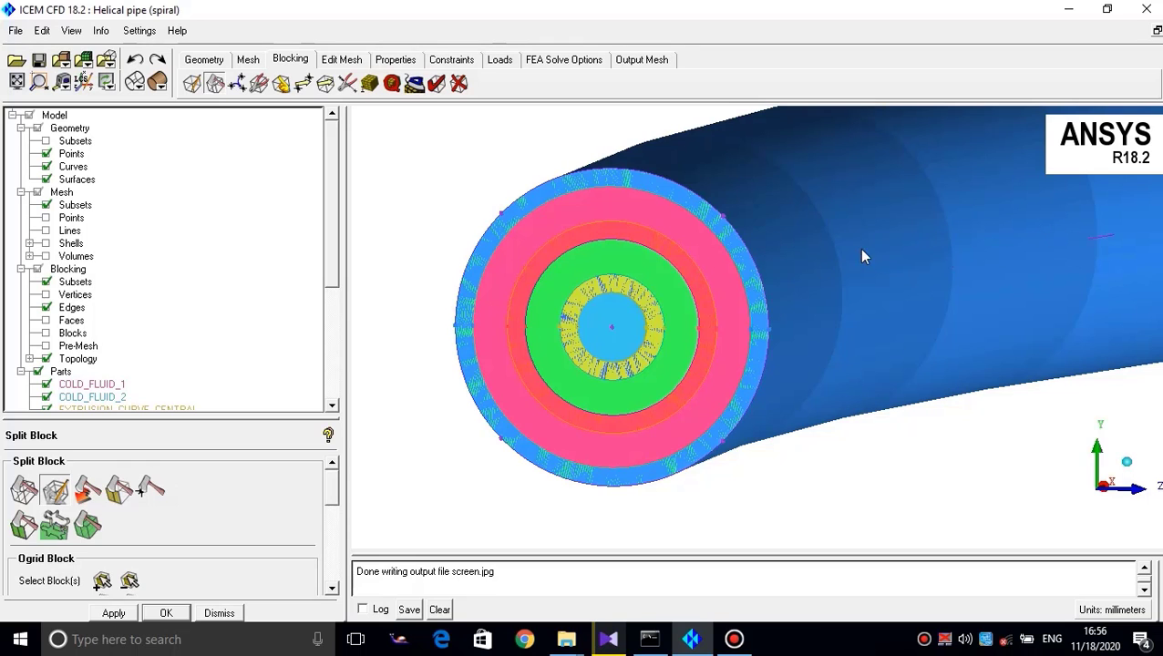
{"action": "scroll", "coordinate": [924, 238], "scroll_direction": "down", "scroll_amount": 8}
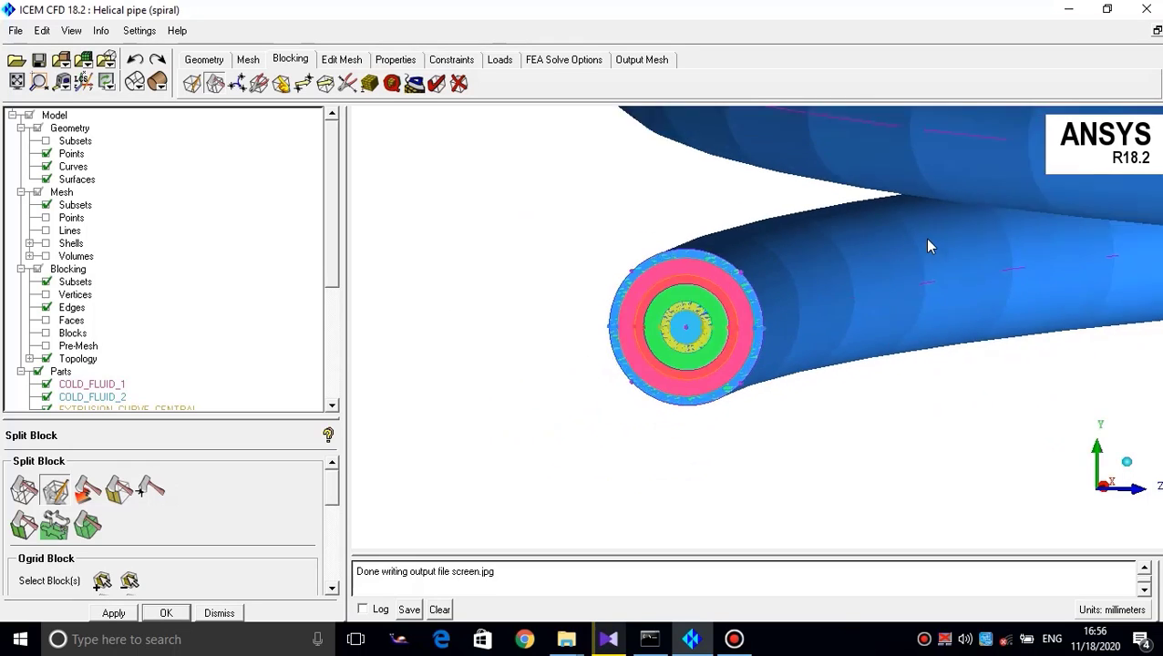
{"action": "scroll", "coordinate": [857, 304], "scroll_direction": "down", "scroll_amount": 10}
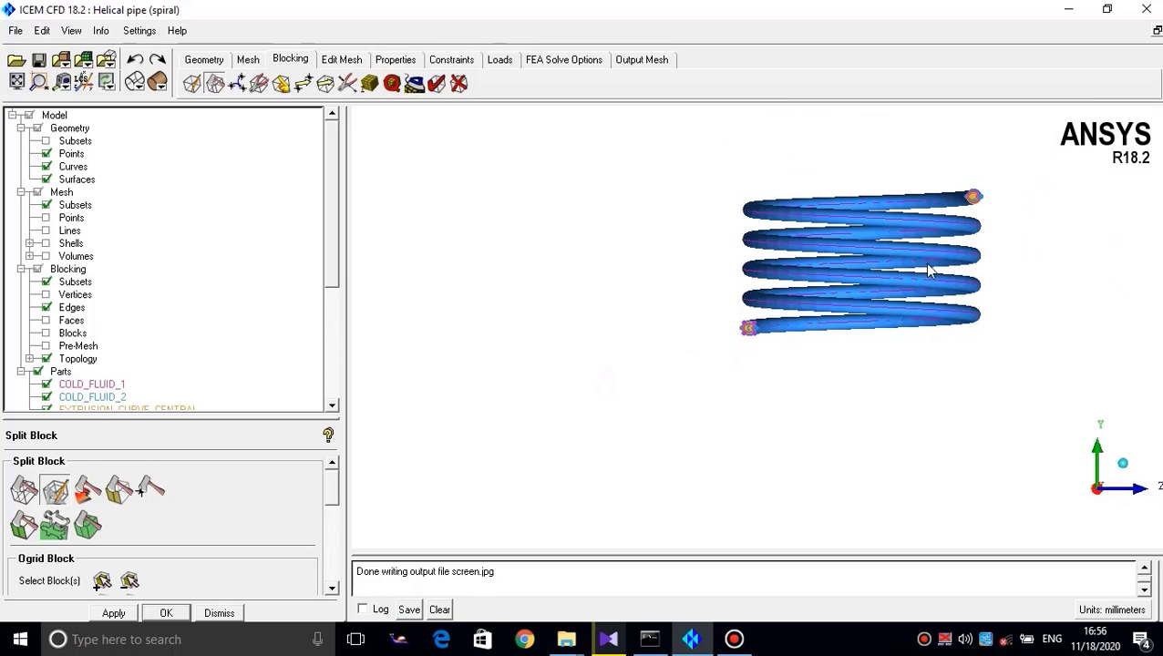
Hide the extruded parts PART_1_3D, PART_2_3D and PART_3_3D, leaving the end-face surfaces and the helical extrusion curve displayed
{"action": "left_click_drag", "start_coordinate": [857, 347], "coordinate": [875, 311]}
{"action": "scroll", "coordinate": [745, 315], "scroll_direction": "up", "scroll_amount": 5}
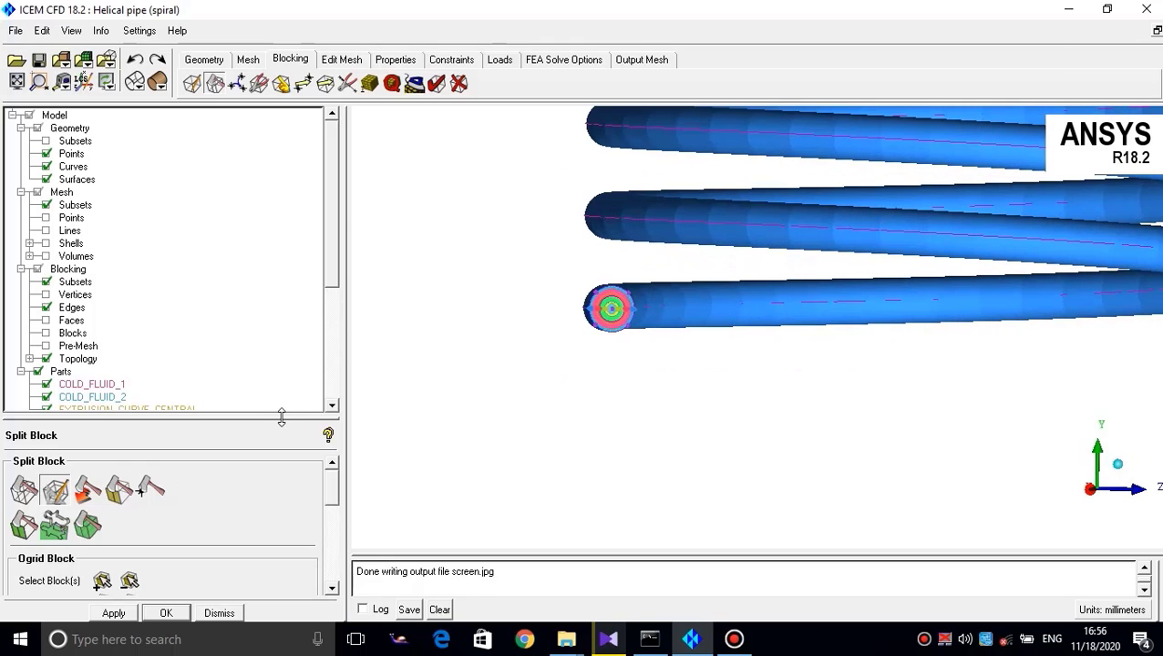
{"action": "left_click_drag", "start_coordinate": [282, 417], "coordinate": [283, 478]}
{"action": "left_click", "coordinate": [331, 283]}
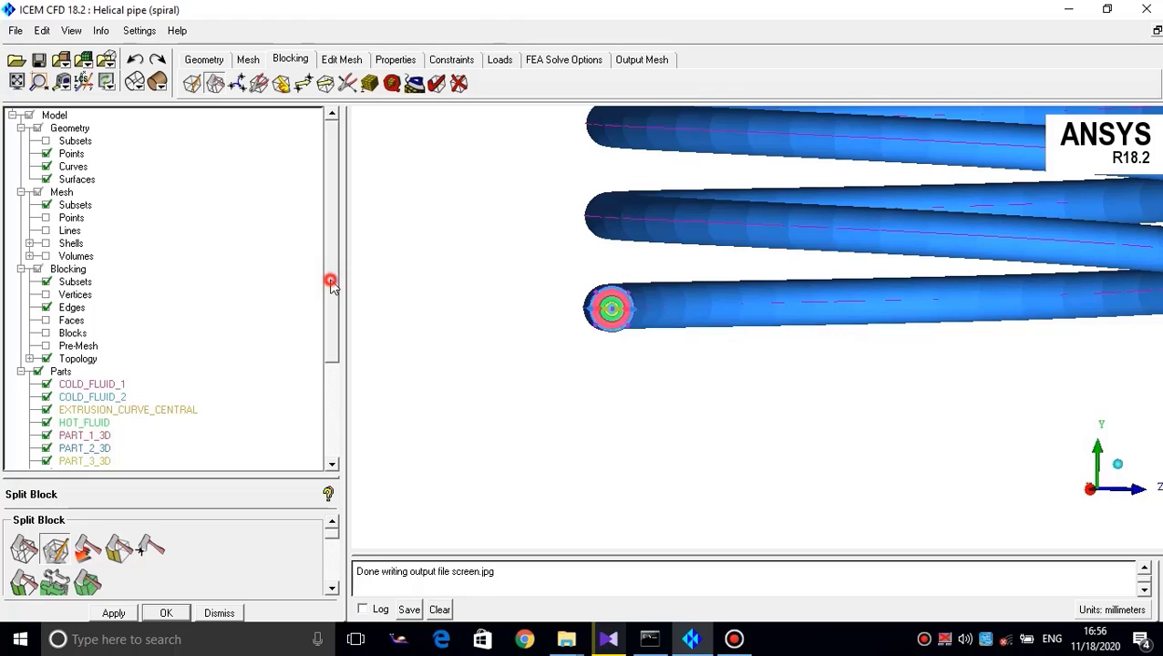
{"action": "left_click_drag", "start_coordinate": [331, 283], "coordinate": [332, 401]}
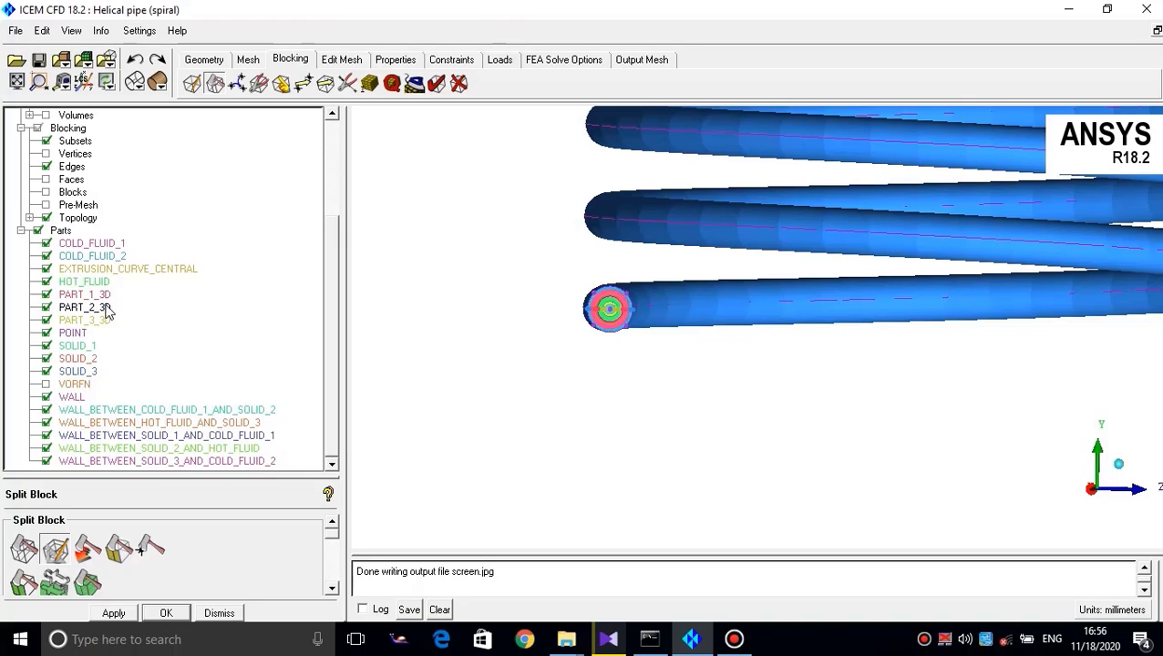
{"action": "left_click", "coordinate": [65, 295]}
{"action": "left_click", "coordinate": [46, 321]}
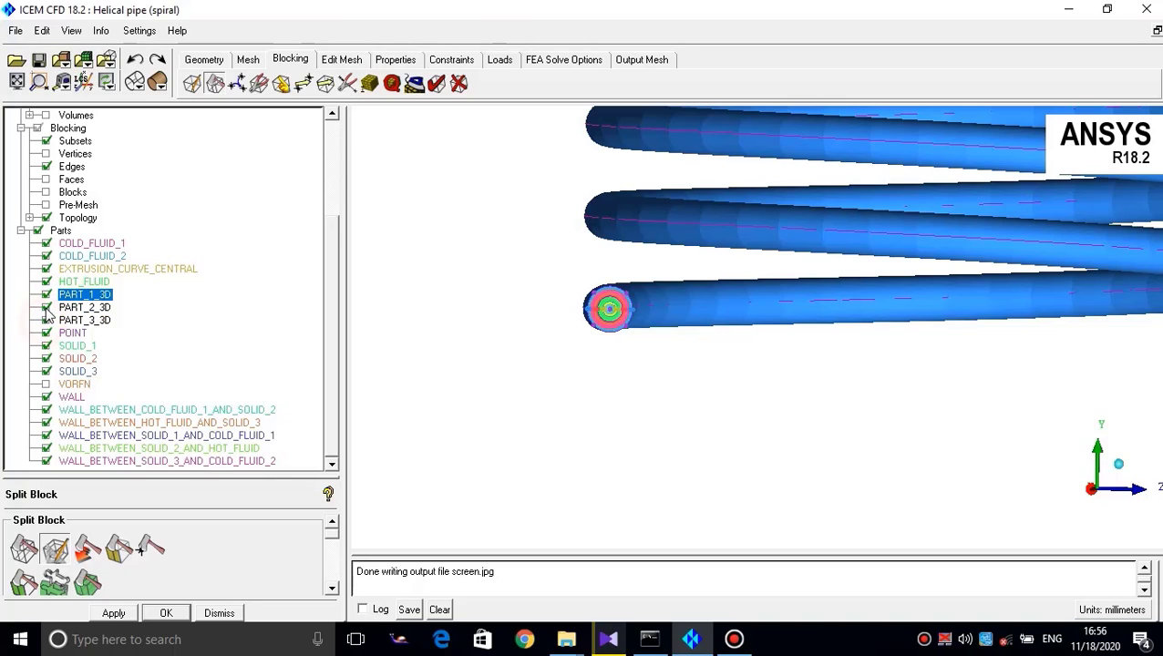
{"action": "left_click", "coordinate": [46, 308]}
{"action": "left_click", "coordinate": [46, 296]}
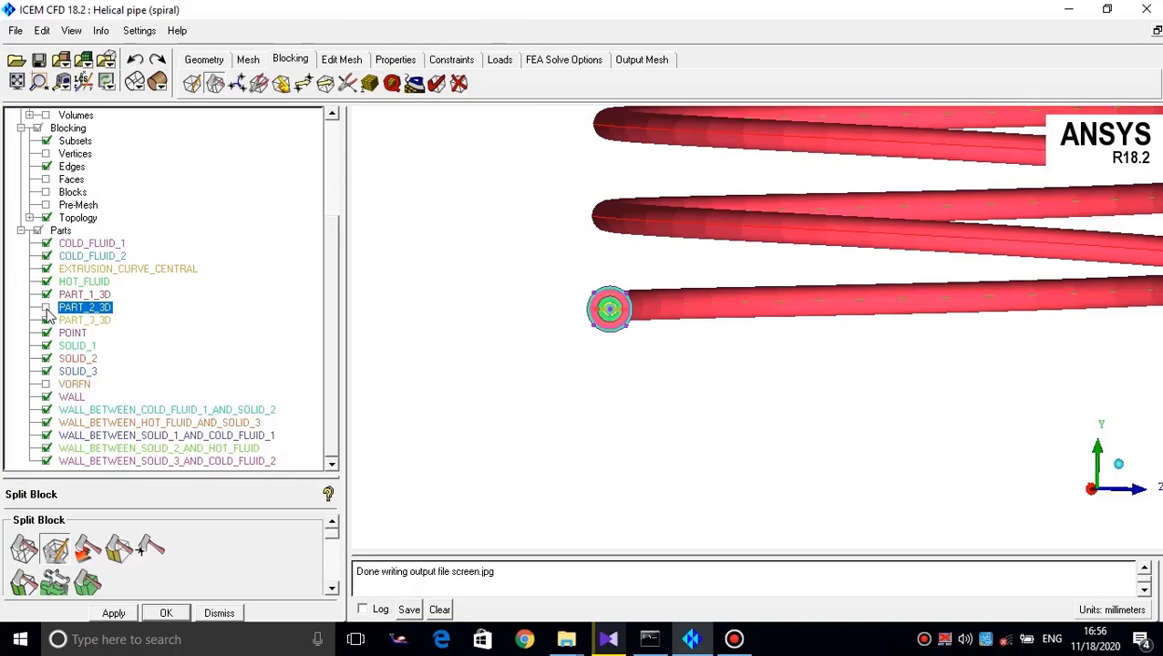
{"action": "left_click", "coordinate": [46, 294]}
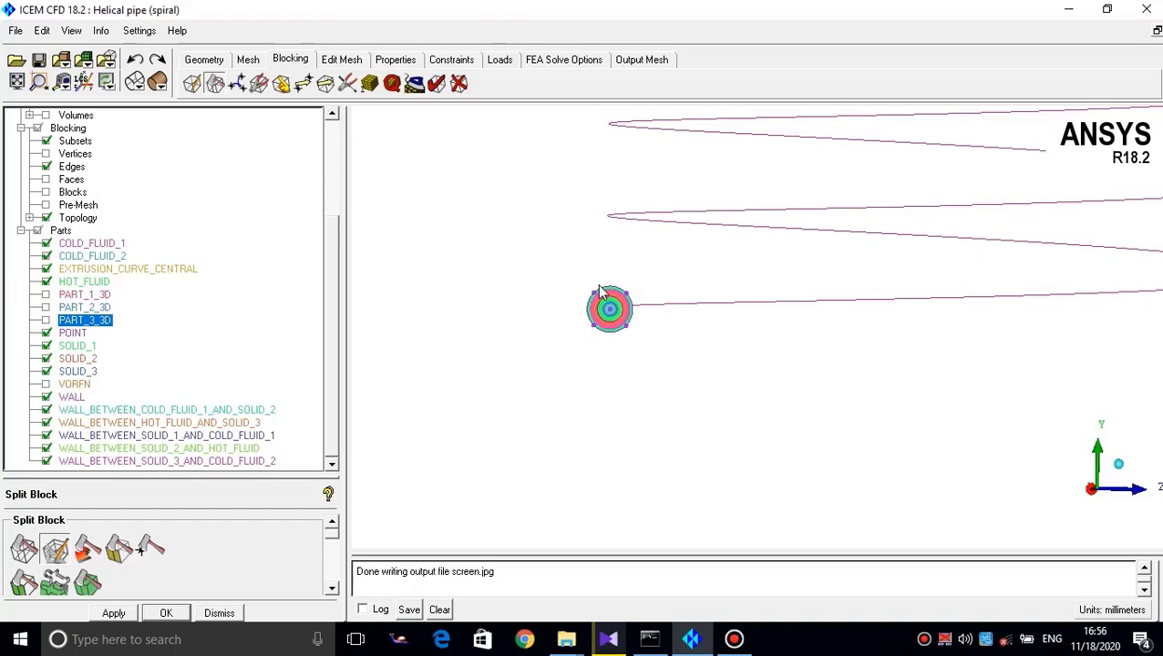
Examine the flat circular cross-section at the start of the helical extrusion curve, first obliquely and then face-on
{"action": "scroll", "coordinate": [607, 289], "scroll_direction": "up", "scroll_amount": 3}
{"action": "middle_click_drag", "start_coordinate": [631, 297], "coordinate": [673, 316]}
{"action": "left_click_drag", "start_coordinate": [598, 310], "coordinate": [717, 363]}
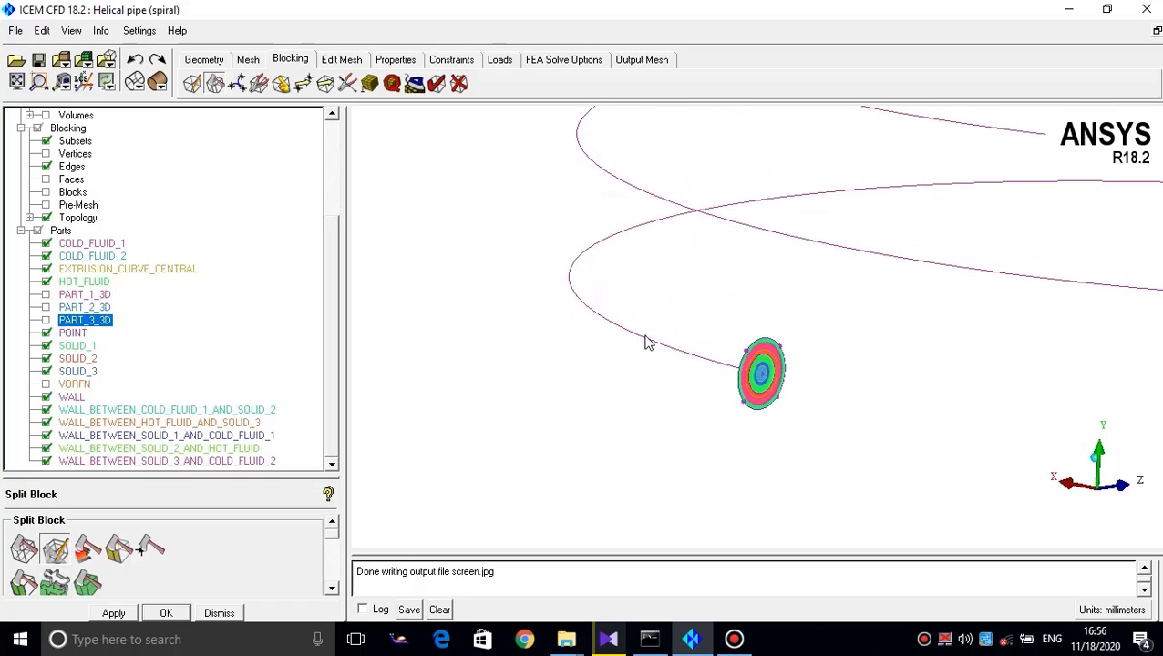
{"action": "left_click_drag", "start_coordinate": [646, 340], "coordinate": [435, 217]}
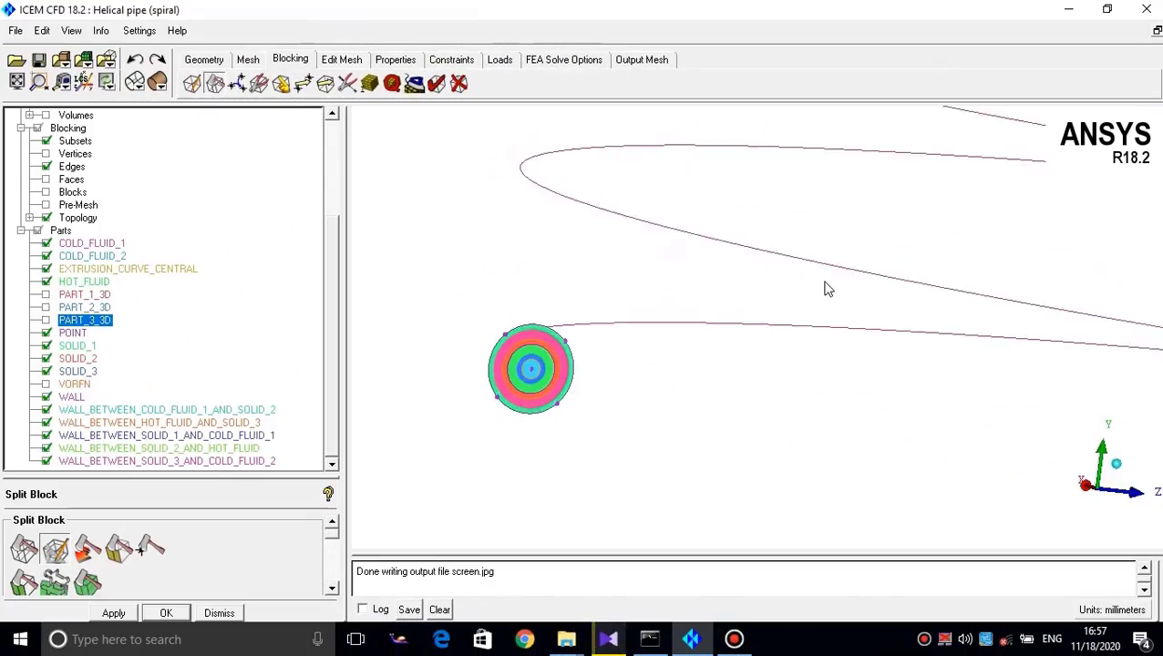
{"action": "left_click_drag", "start_coordinate": [826, 288], "coordinate": [576, 302]}
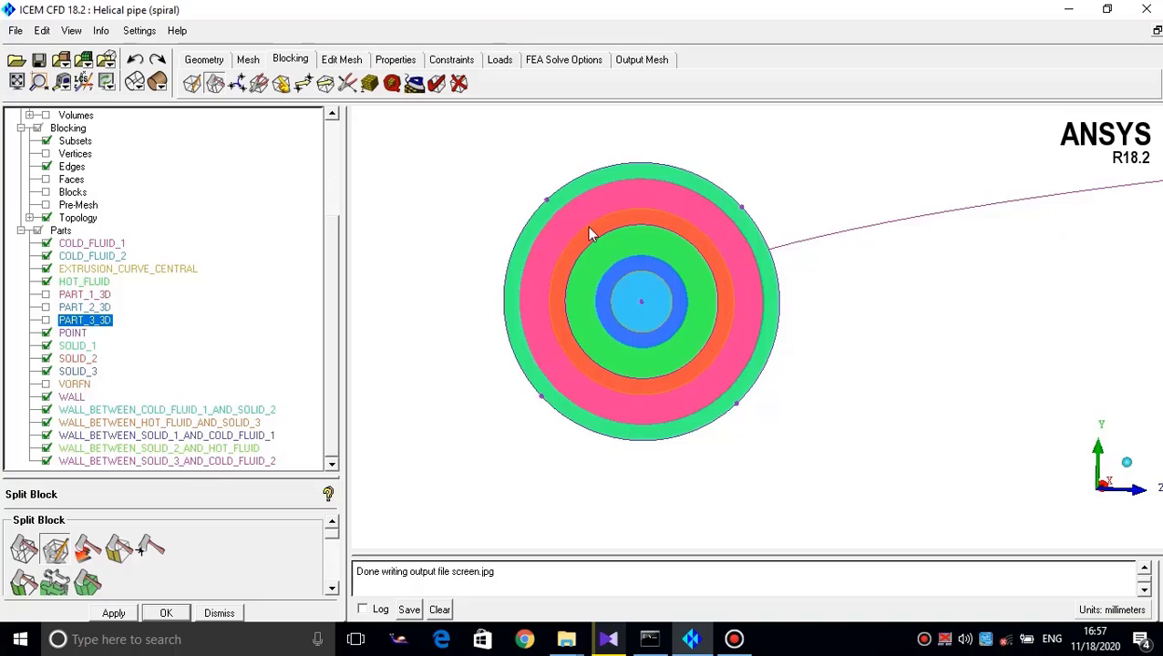
{"action": "mouse_move", "coordinate": [547, 227]}
{"action": "middle_mouse_down"}
{"action": "mouse_move", "coordinate": [518, 265]}
{"action": "mouse_move", "coordinate": [543, 242]}
{"action": "middle_mouse_up"}
{"action": "left_click_drag", "start_coordinate": [328, 338], "coordinate": [327, 378]}
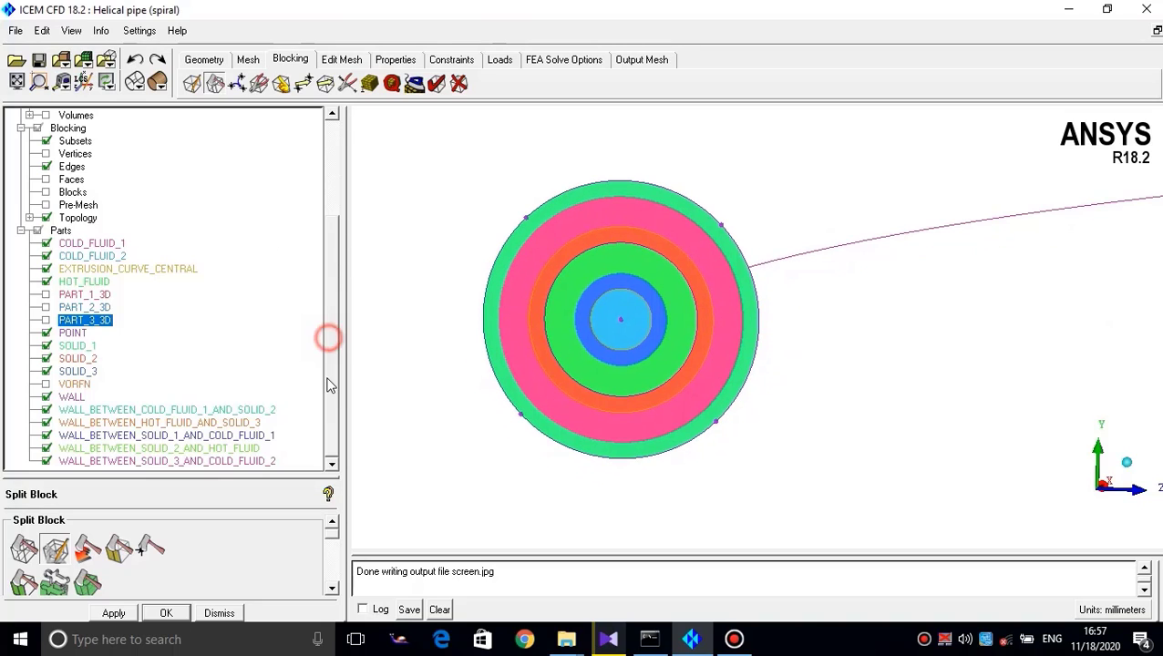
{"action": "scroll", "coordinate": [533, 250], "scroll_direction": "up", "scroll_amount": 2}
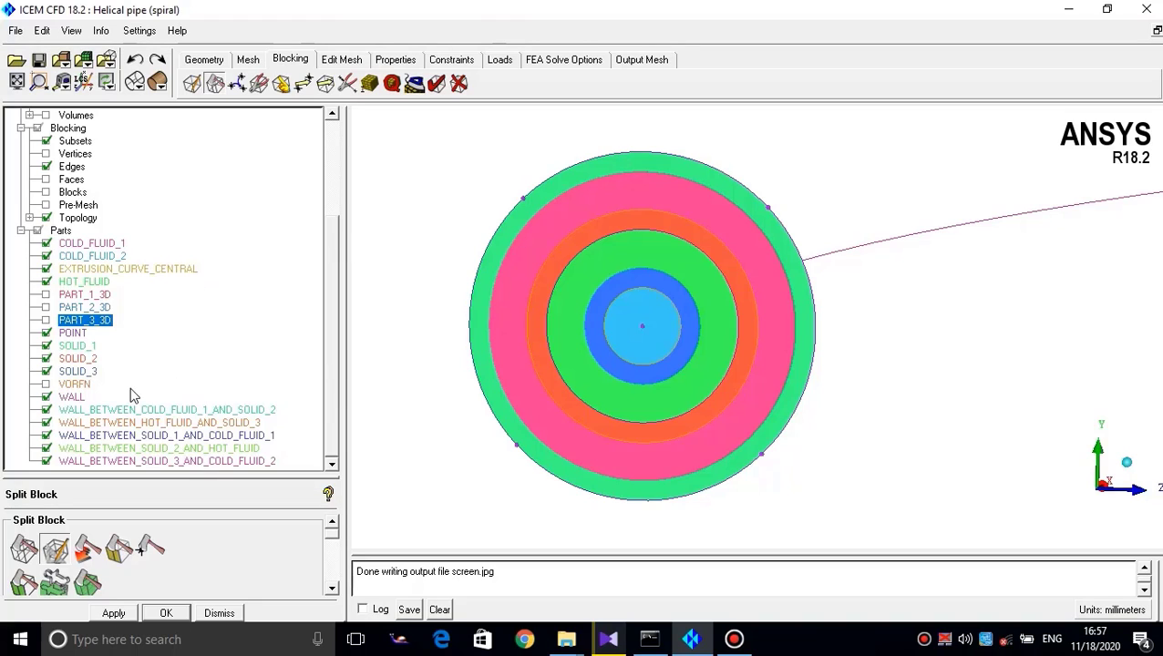
Switch the WALL and SOLID_1 parts off and back on to identify their locations on the cross-section
{"action": "left_click", "coordinate": [47, 398]}
{"action": "left_click", "coordinate": [47, 399]}
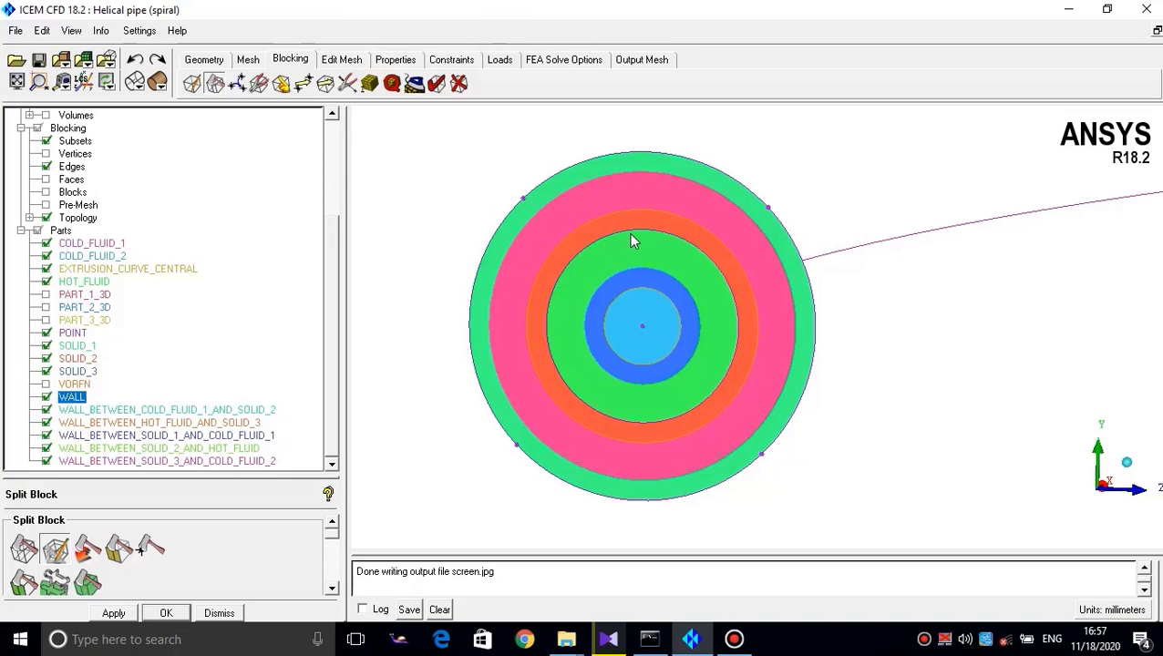
{"action": "left_click_drag", "start_coordinate": [633, 239], "coordinate": [638, 234]}
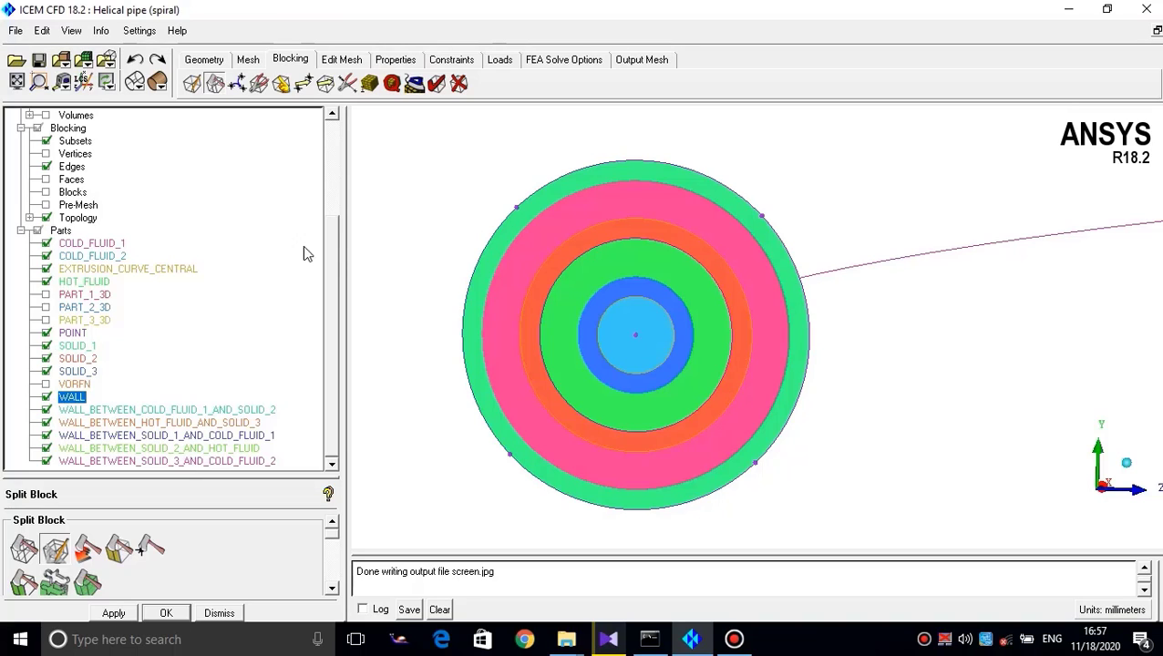
{"action": "left_click", "coordinate": [46, 346]}
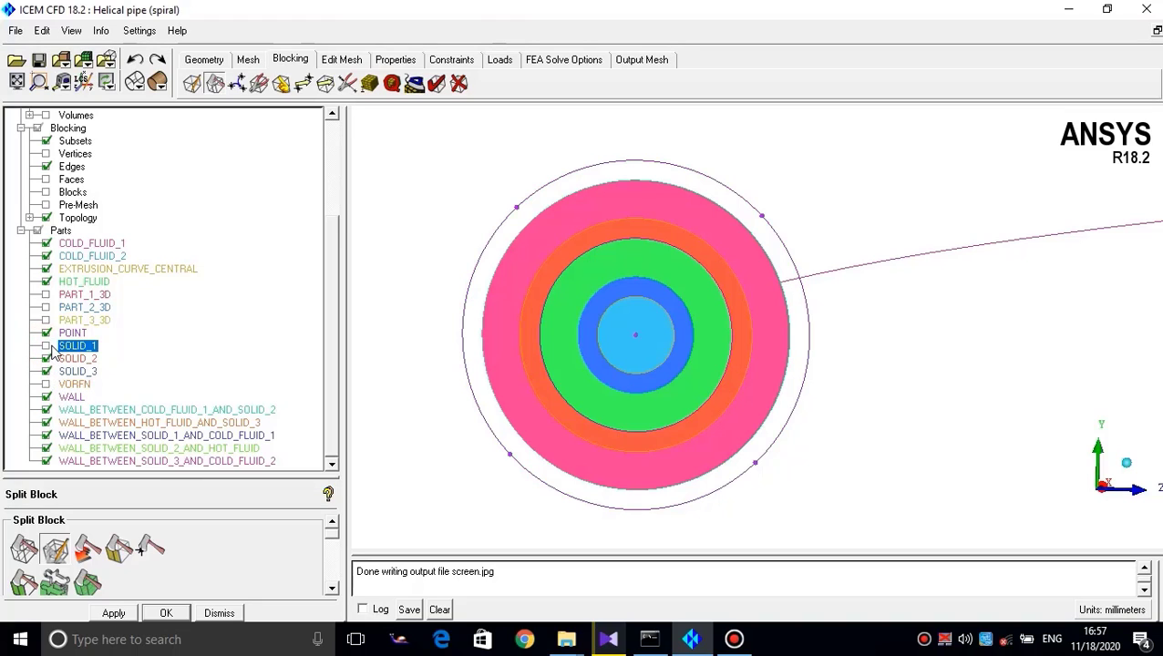
{"action": "left_click", "coordinate": [45, 347]}
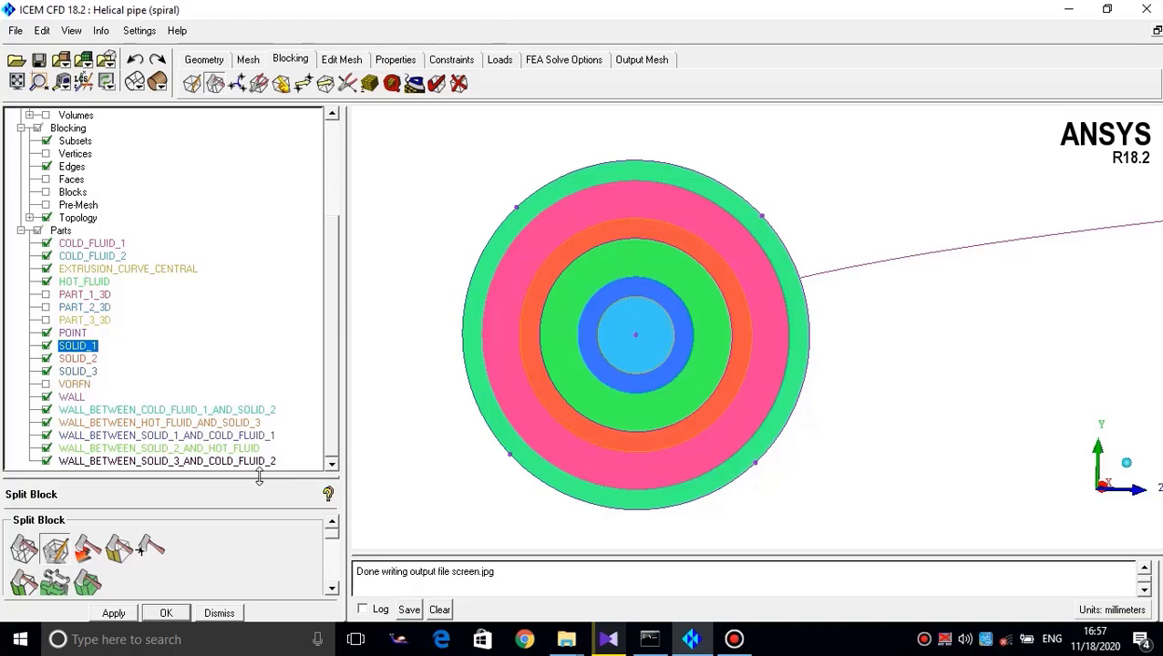
{"action": "left_click_drag", "start_coordinate": [261, 486], "coordinate": [261, 494]}
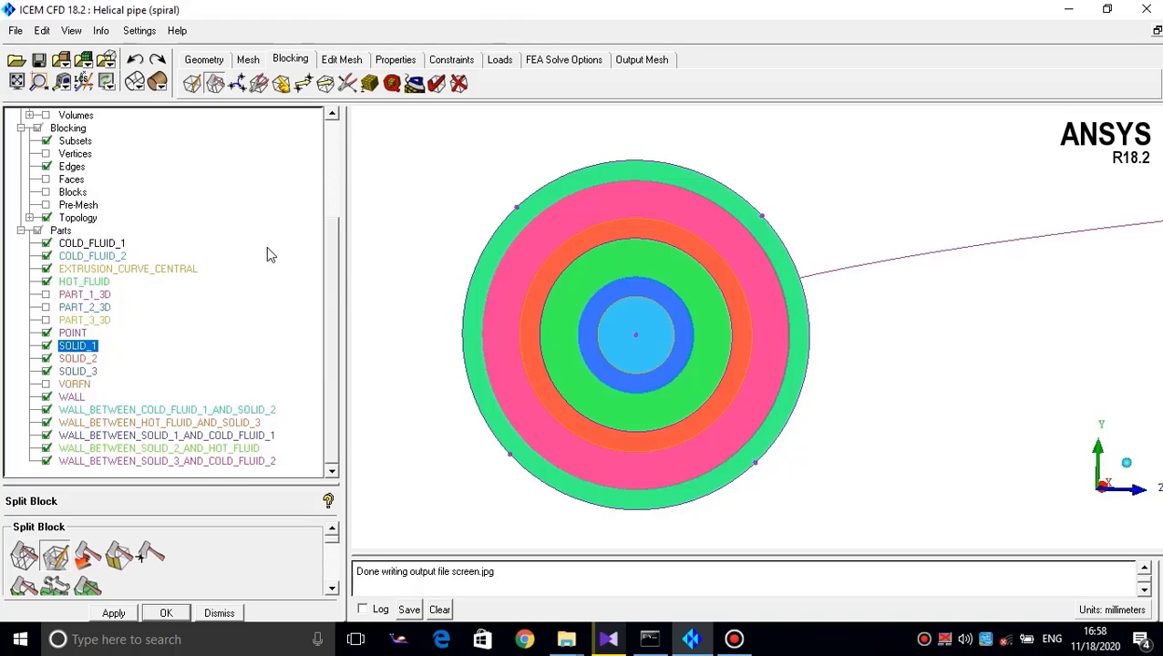
{"action": "left_click_drag", "start_coordinate": [335, 282], "coordinate": [336, 277]}
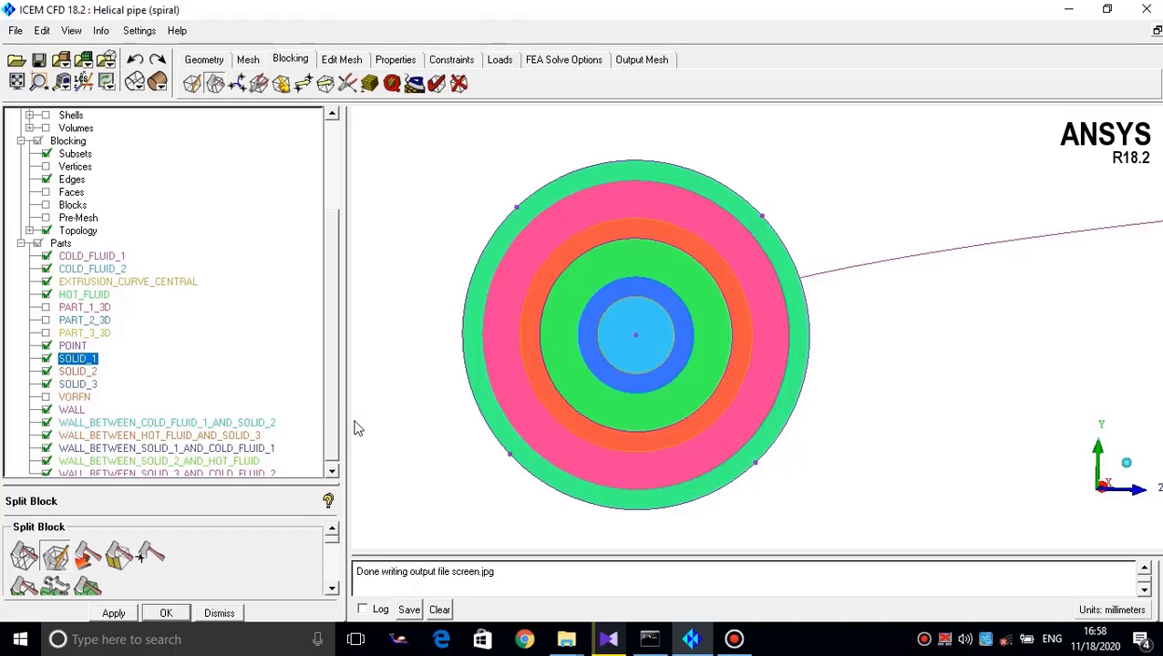
{"action": "left_click", "coordinate": [332, 470]}
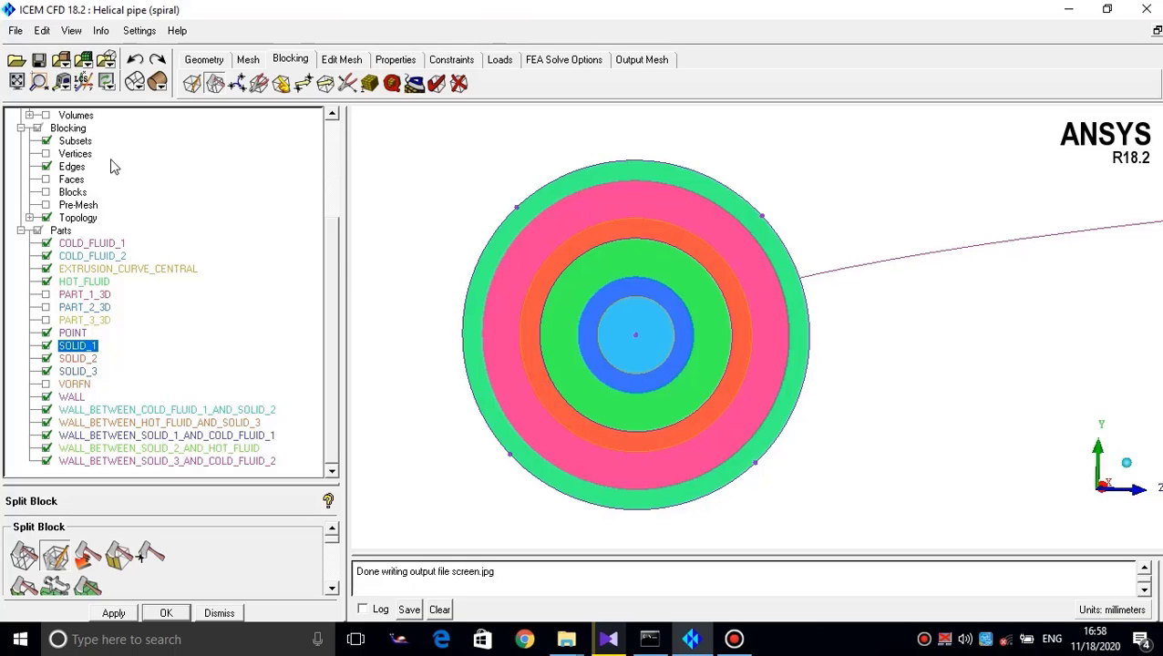
Hide and redisplay the surfaces to examine the cross-section's concentric circles, and view the complete helical extrusion curve
{"action": "left_click_drag", "start_coordinate": [333, 292], "coordinate": [333, 241]}
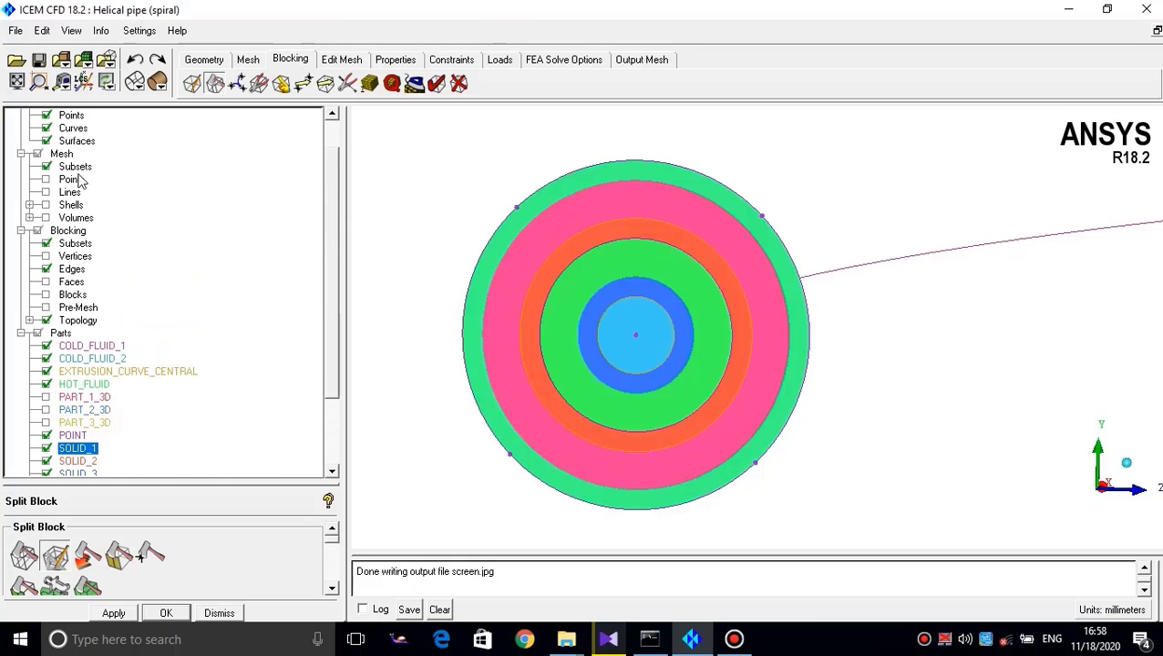
{"action": "left_click", "coordinate": [47, 141]}
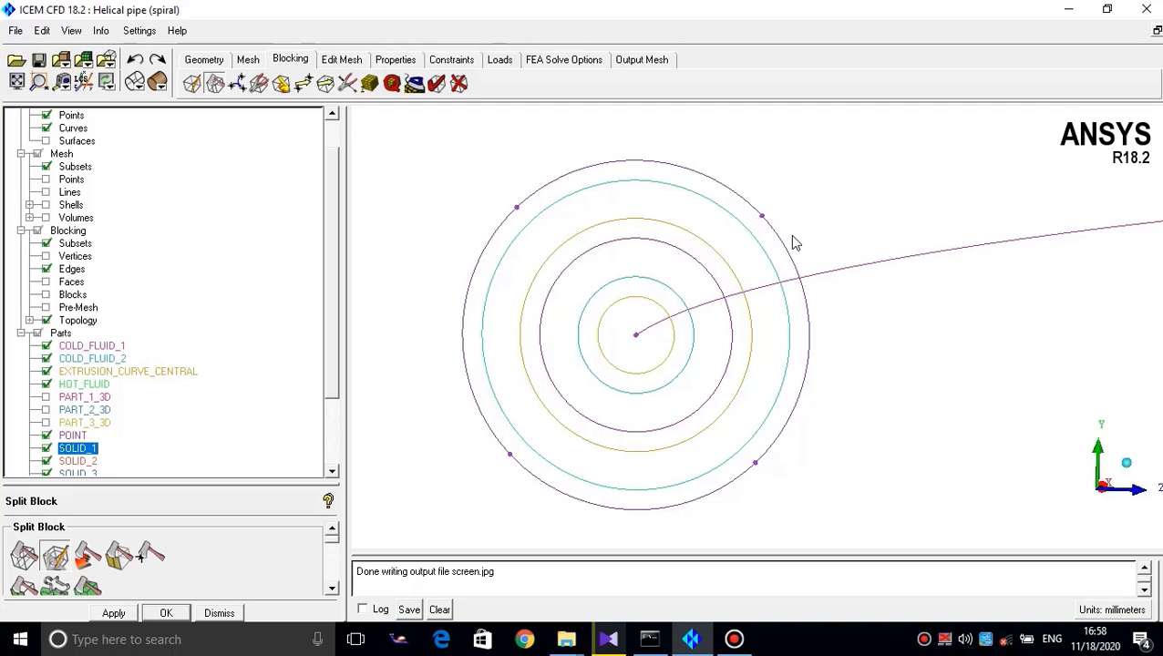
{"action": "left_click", "coordinate": [46, 140]}
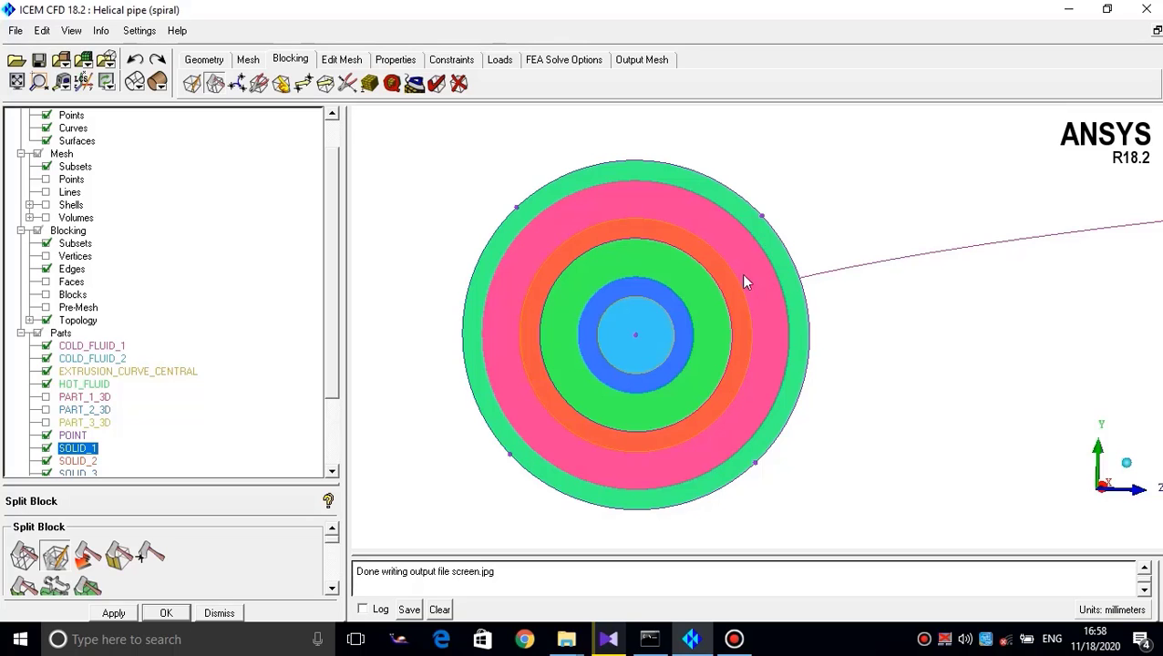
{"action": "scroll", "coordinate": [672, 269], "scroll_direction": "down", "scroll_amount": 5}
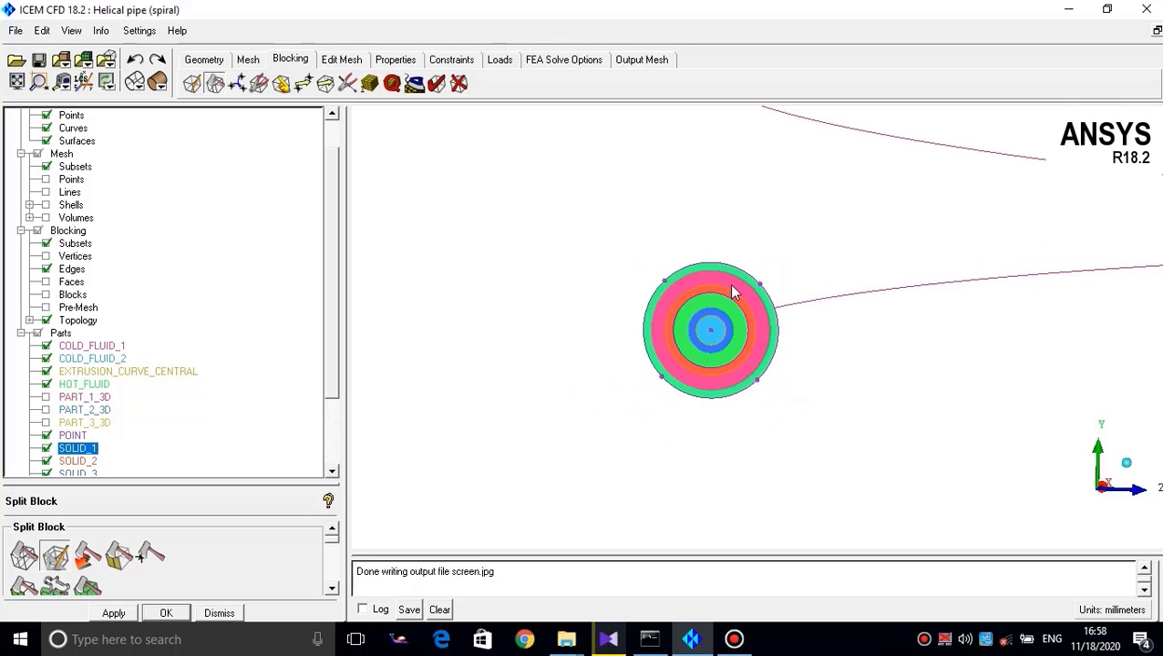
{"action": "scroll", "coordinate": [737, 299], "scroll_direction": "down", "scroll_amount": 2}
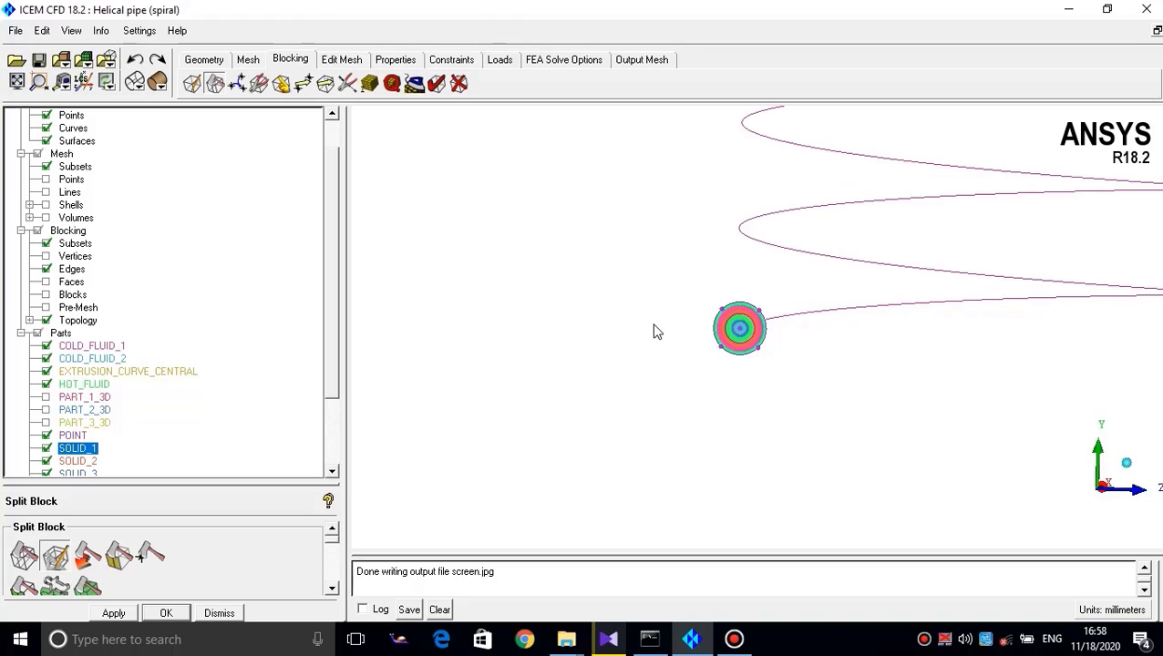
{"action": "left_click_drag", "start_coordinate": [228, 486], "coordinate": [226, 458]}
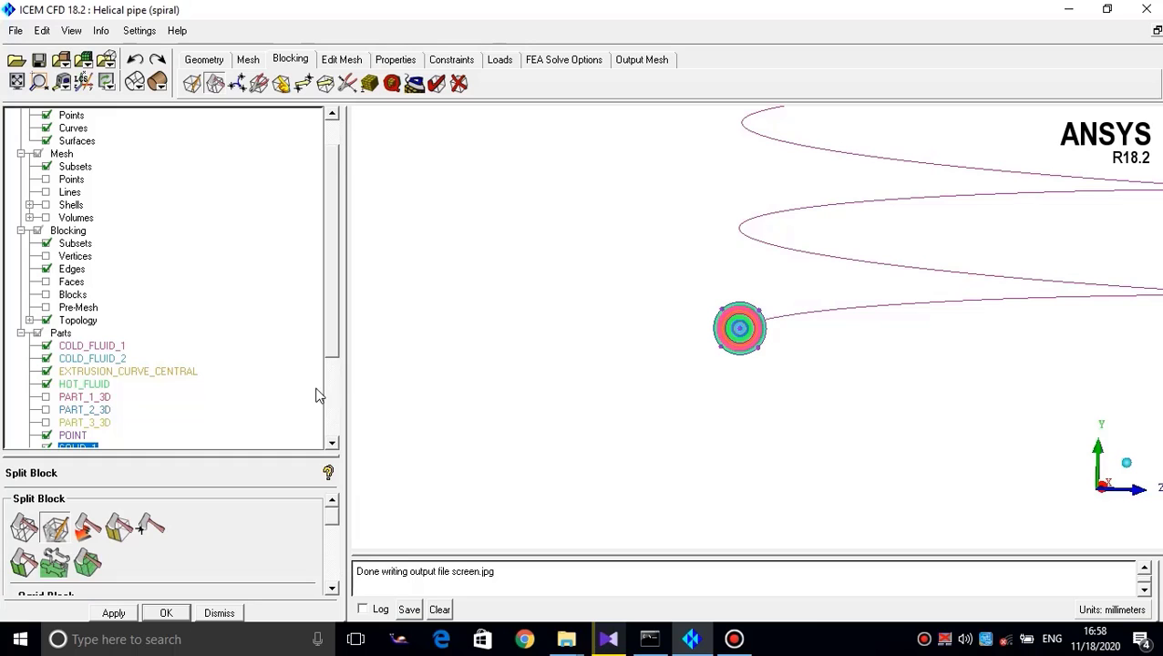
{"action": "scroll", "coordinate": [714, 371], "scroll_direction": "down", "scroll_amount": 3}
{"action": "scroll", "coordinate": [713, 368], "scroll_direction": "down", "scroll_amount": 2}
{"action": "left_click_drag", "start_coordinate": [714, 368], "coordinate": [825, 382]}
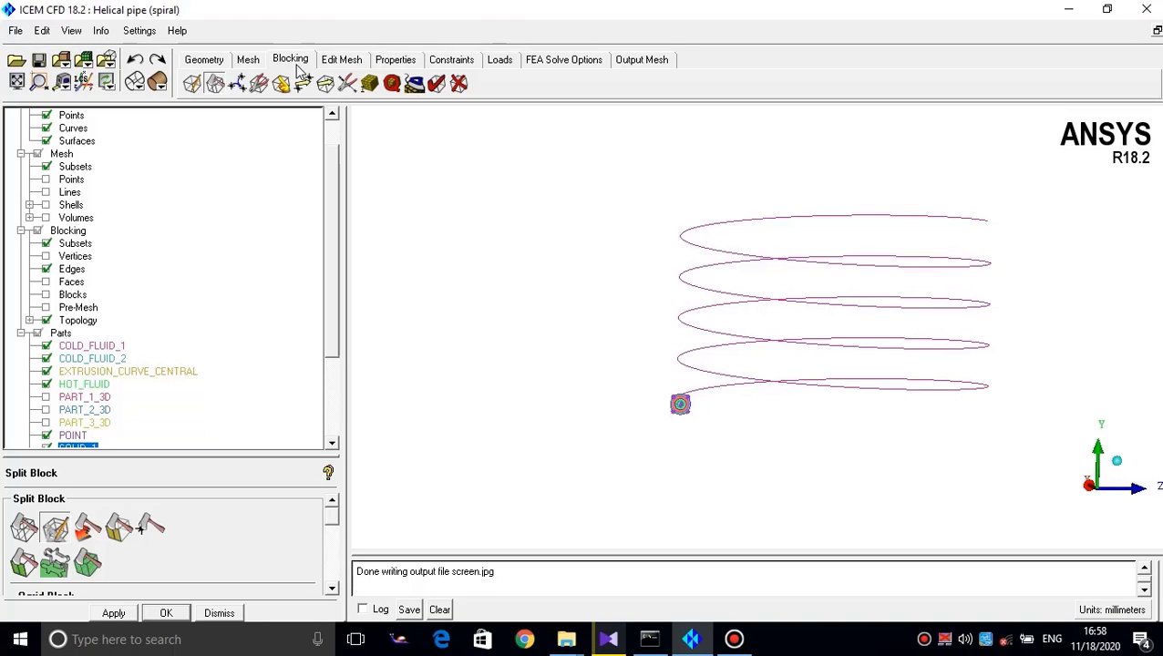
Initialize a 2D Planar block in the part FLUID with Initialize with settings enabled
{"action": "left_click", "coordinate": [192, 85]}
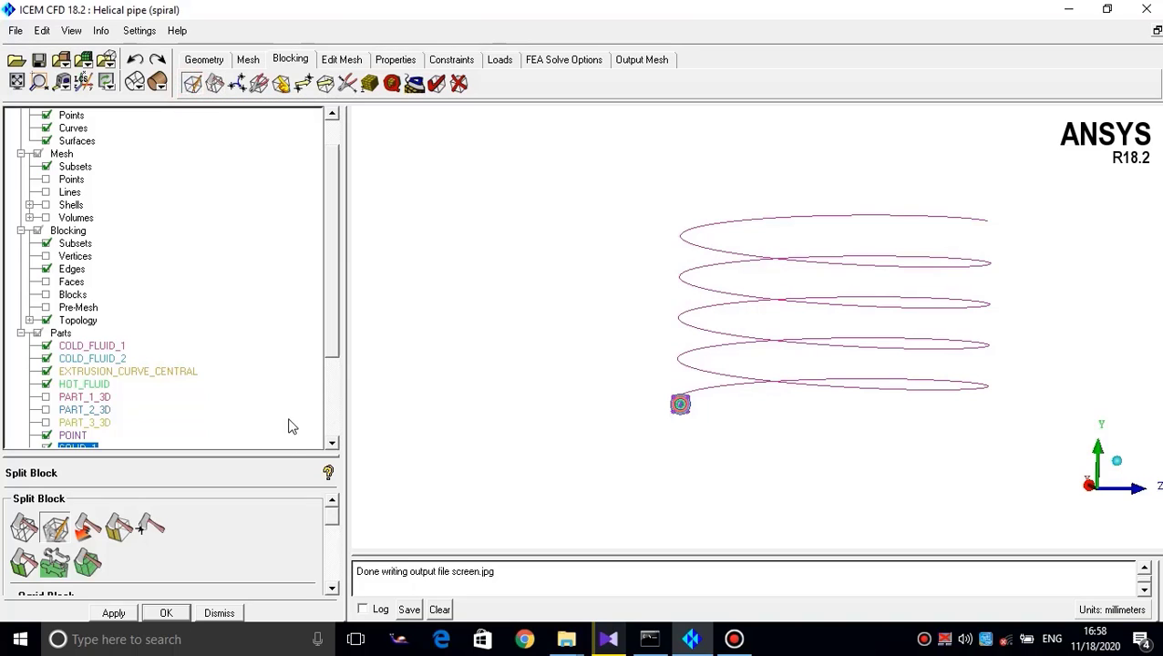
{"action": "left_click_drag", "start_coordinate": [271, 456], "coordinate": [329, 199]}
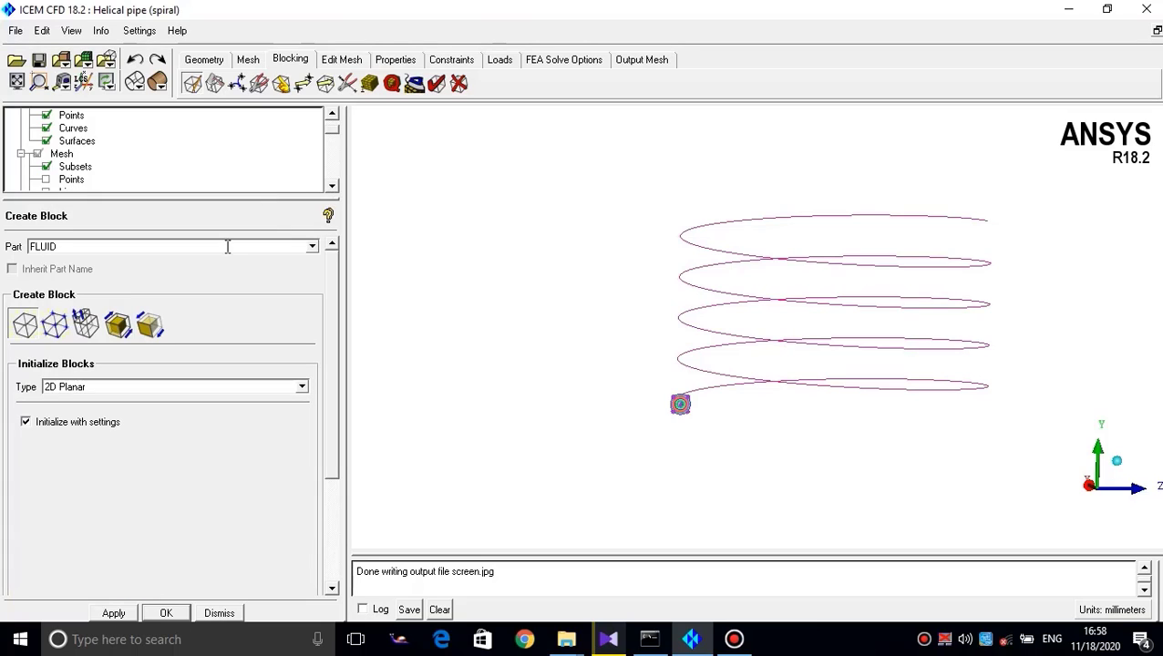
{"action": "left_click_drag", "start_coordinate": [85, 246], "coordinate": [28, 246]}
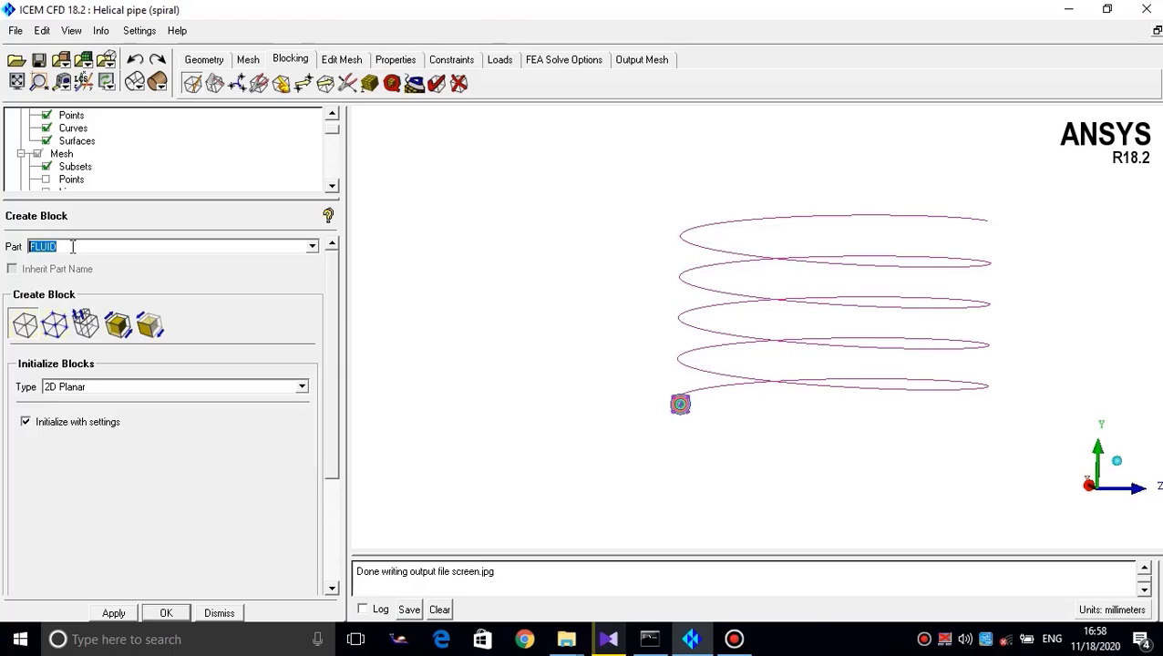
{"action": "left_click", "coordinate": [73, 246]}
{"action": "left_click_drag", "start_coordinate": [73, 246], "coordinate": [28, 248]}
{"action": "left_click", "coordinate": [64, 392]}
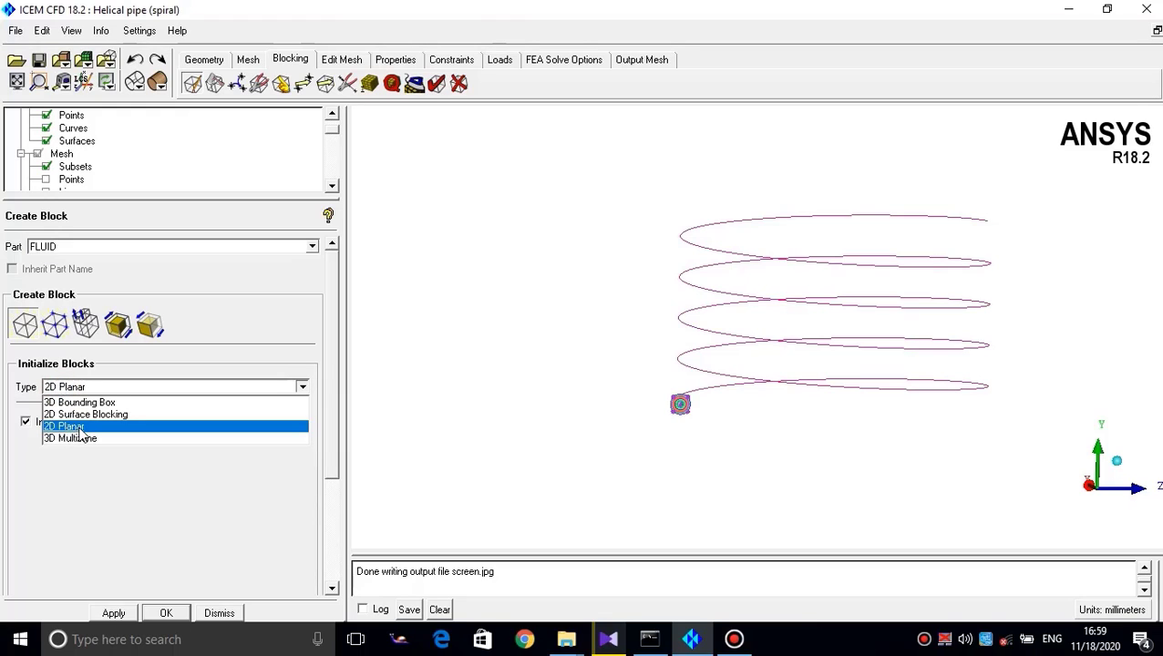
{"action": "left_click", "coordinate": [79, 427]}
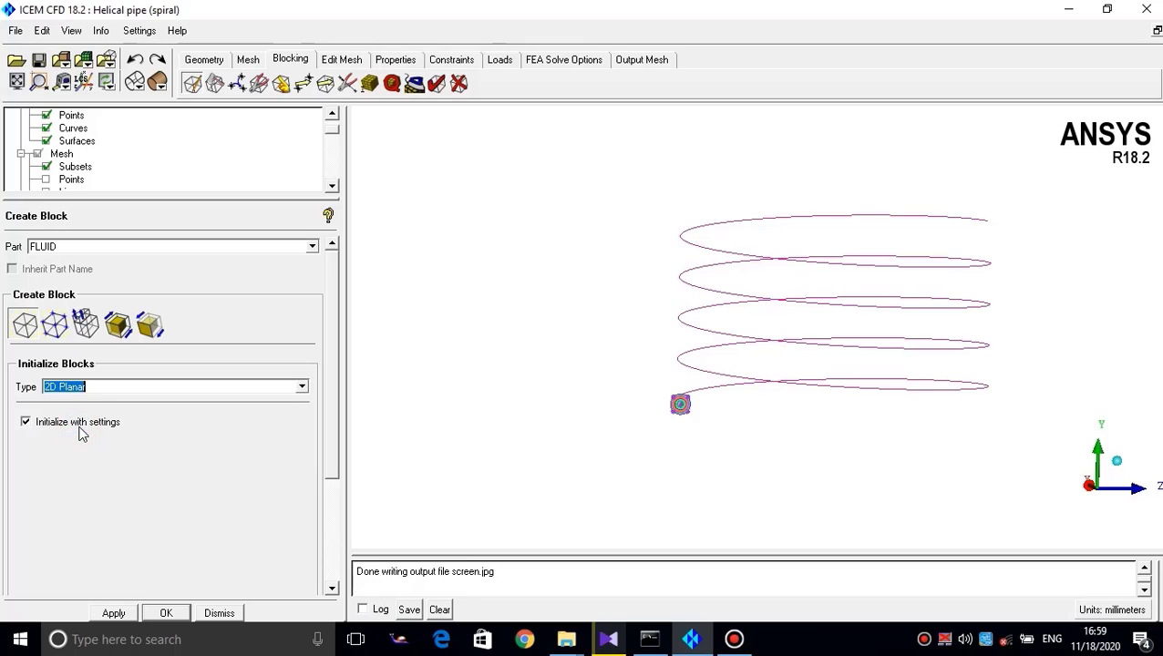
{"action": "left_click", "coordinate": [108, 614]}
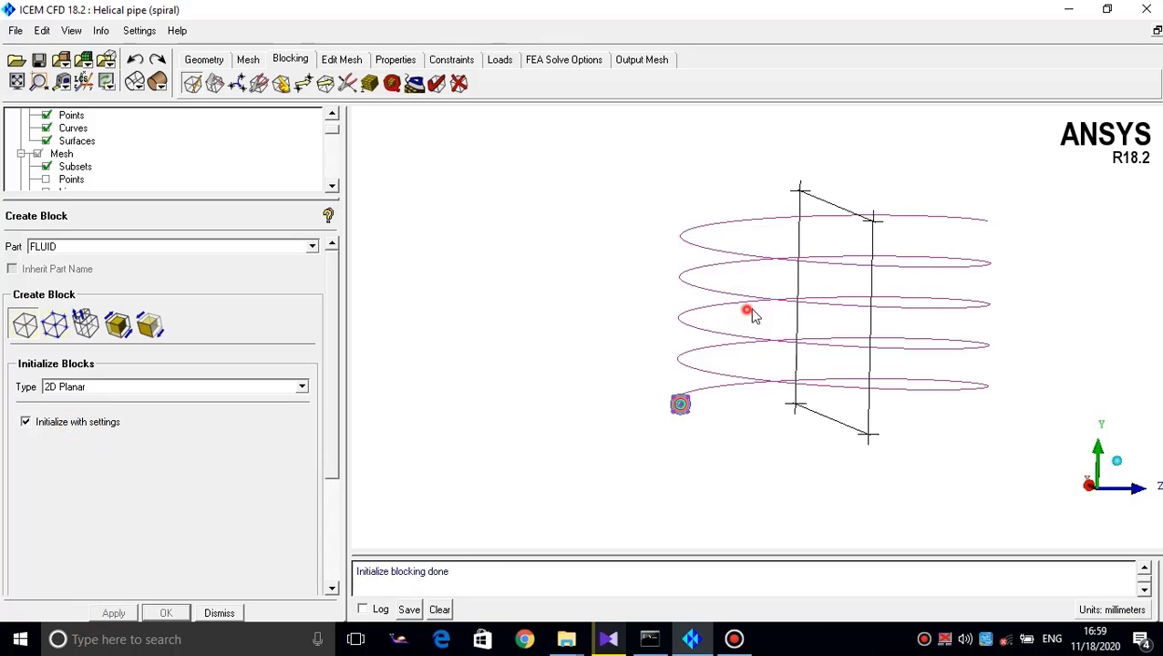
Examine the planar block's position and orientation relative to the helical curve from several angles
{"action": "left_click_drag", "start_coordinate": [747, 311], "coordinate": [701, 295]}
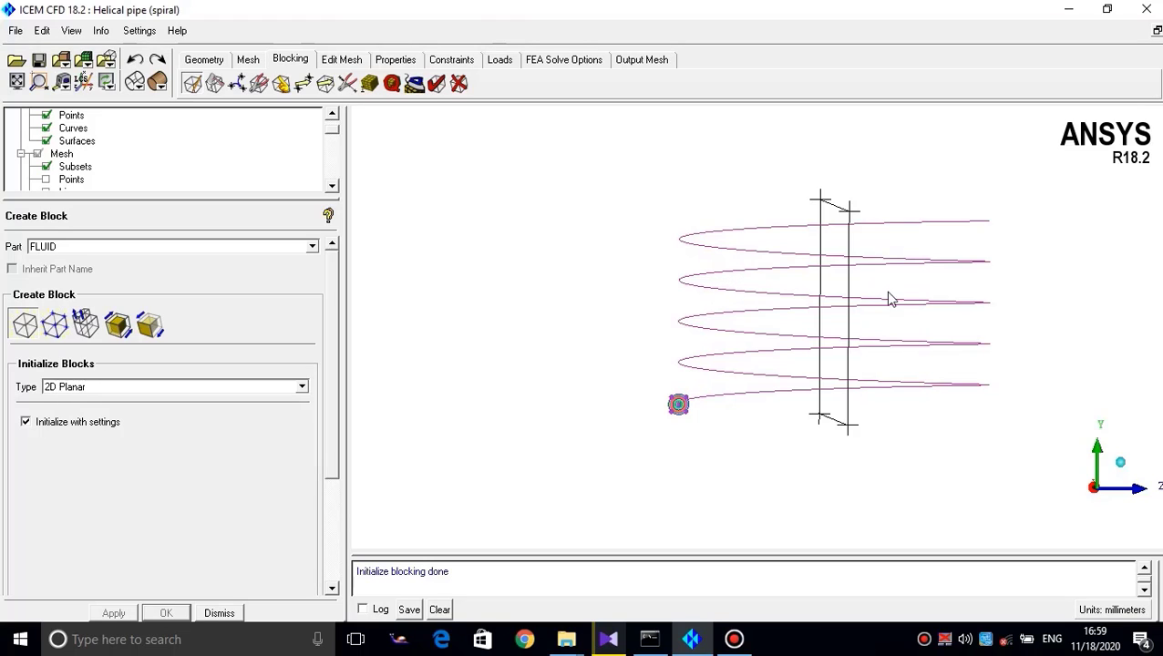
{"action": "left_click_drag", "start_coordinate": [891, 300], "coordinate": [979, 335]}
{"action": "scroll", "coordinate": [888, 366], "scroll_direction": "up", "scroll_amount": 3}
{"action": "middle_click_drag", "start_coordinate": [888, 367], "coordinate": [781, 218]}
{"action": "left_click_drag", "start_coordinate": [768, 210], "coordinate": [790, 223]}
{"action": "scroll", "coordinate": [844, 287], "scroll_direction": "up", "scroll_amount": 2}
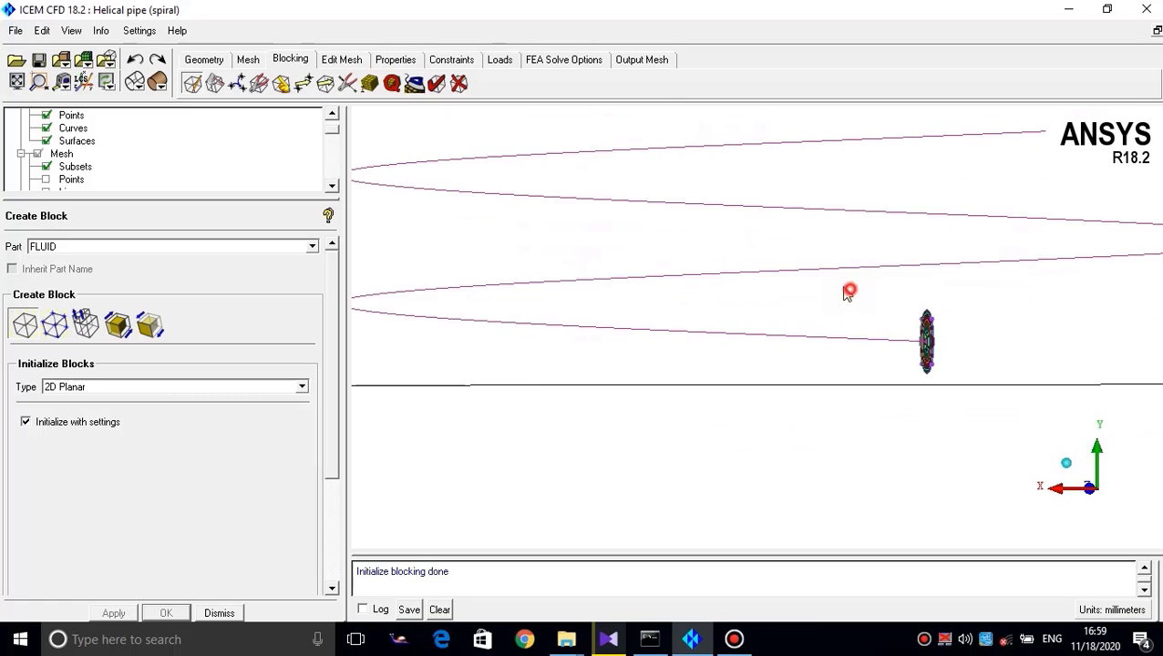
{"action": "left_click_drag", "start_coordinate": [849, 291], "coordinate": [547, 343]}
{"action": "scroll", "coordinate": [548, 343], "scroll_direction": "down", "scroll_amount": 2}
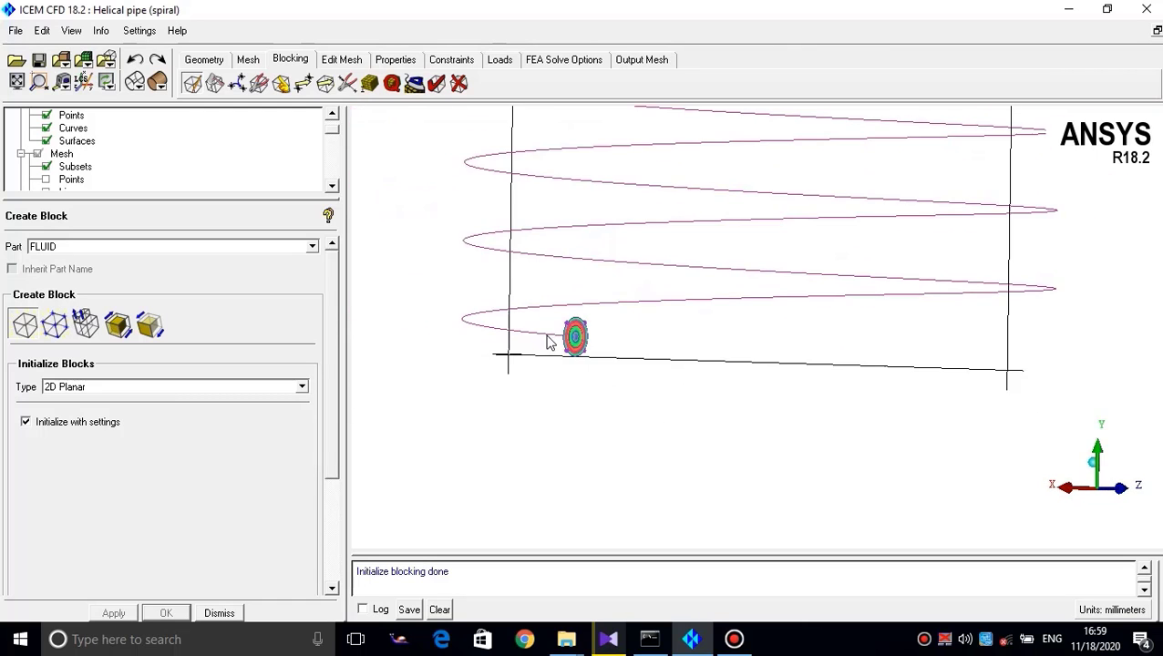
{"action": "scroll", "coordinate": [707, 373], "scroll_direction": "down", "scroll_amount": 2}
{"action": "left_click_drag", "start_coordinate": [720, 362], "coordinate": [508, 337]}
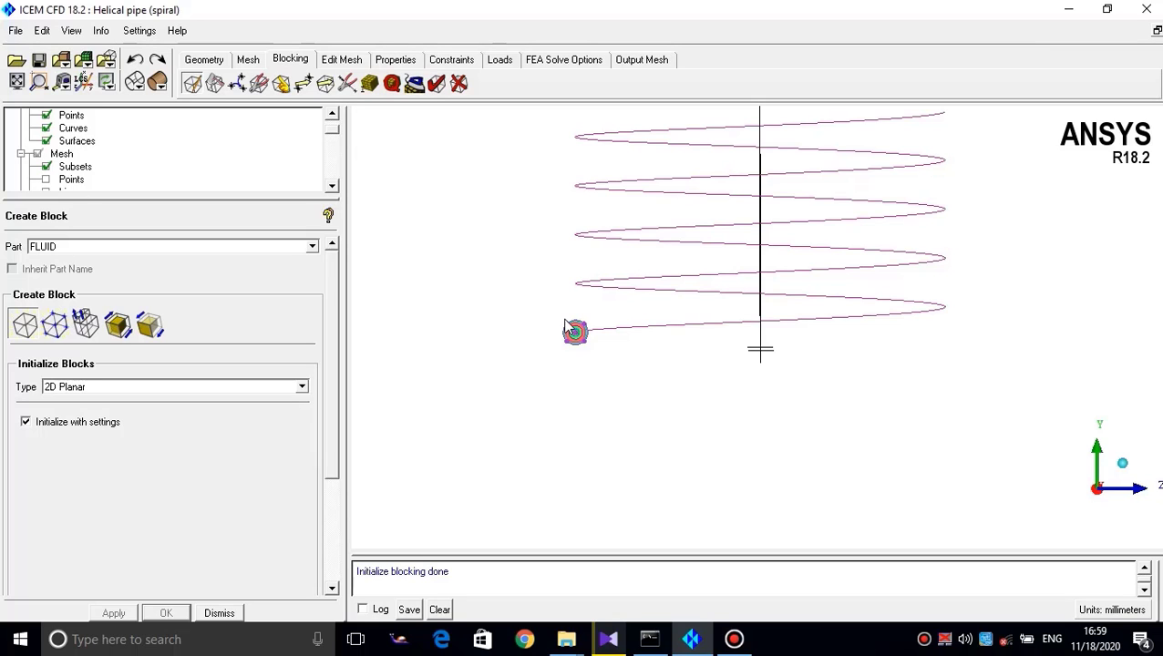
Compare the location of the pipe's circular end face with the offset planar block, close up and in full view
{"action": "left_click_drag", "start_coordinate": [646, 319], "coordinate": [658, 392]}
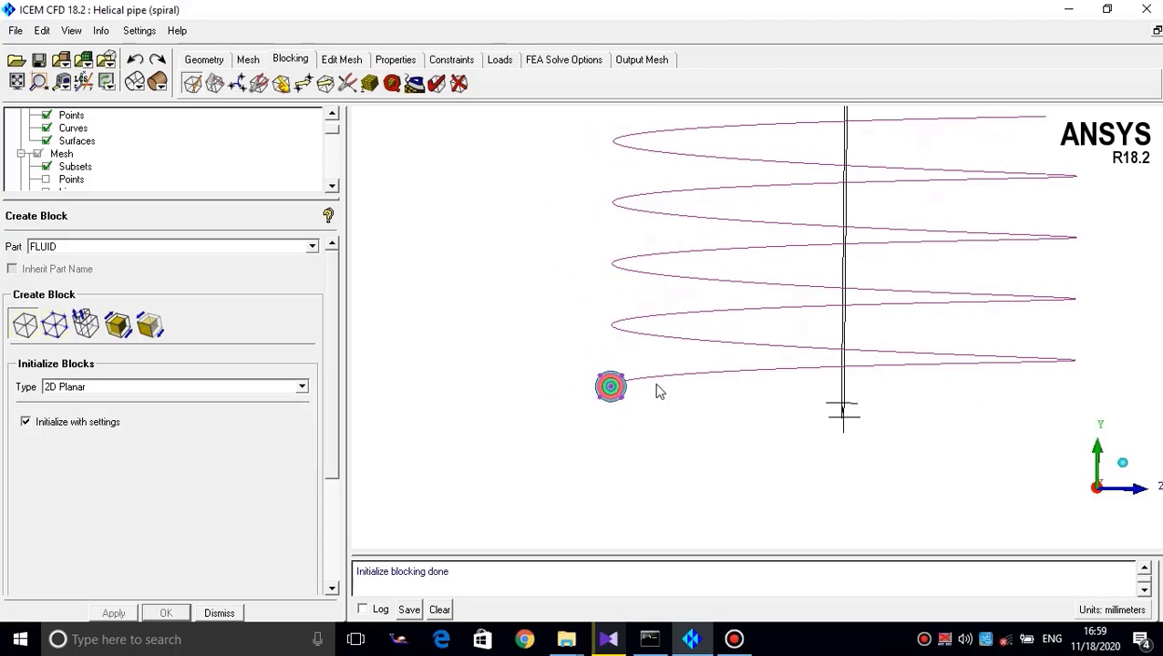
{"action": "scroll", "coordinate": [613, 381], "scroll_direction": "up", "scroll_amount": 2}
{"action": "middle_click_drag", "start_coordinate": [613, 379], "coordinate": [721, 278]}
{"action": "scroll", "coordinate": [678, 312], "scroll_direction": "up", "scroll_amount": 2}
{"action": "middle_click_drag", "start_coordinate": [652, 333], "coordinate": [729, 348]}
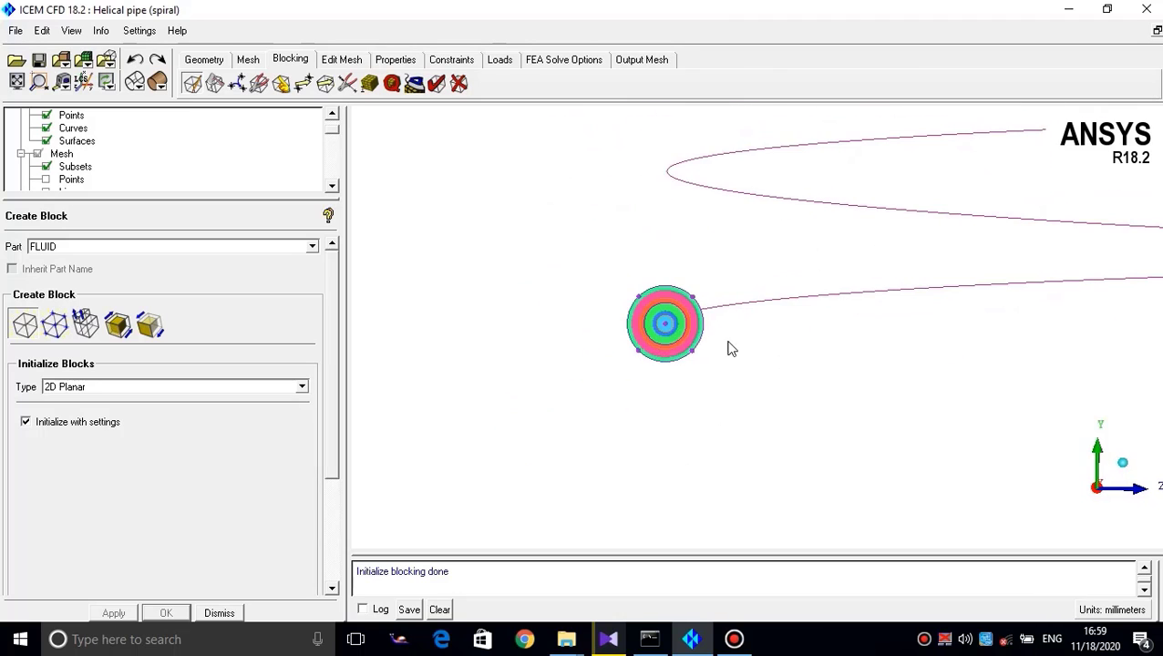
{"action": "scroll", "coordinate": [760, 354], "scroll_direction": "down", "scroll_amount": 3}
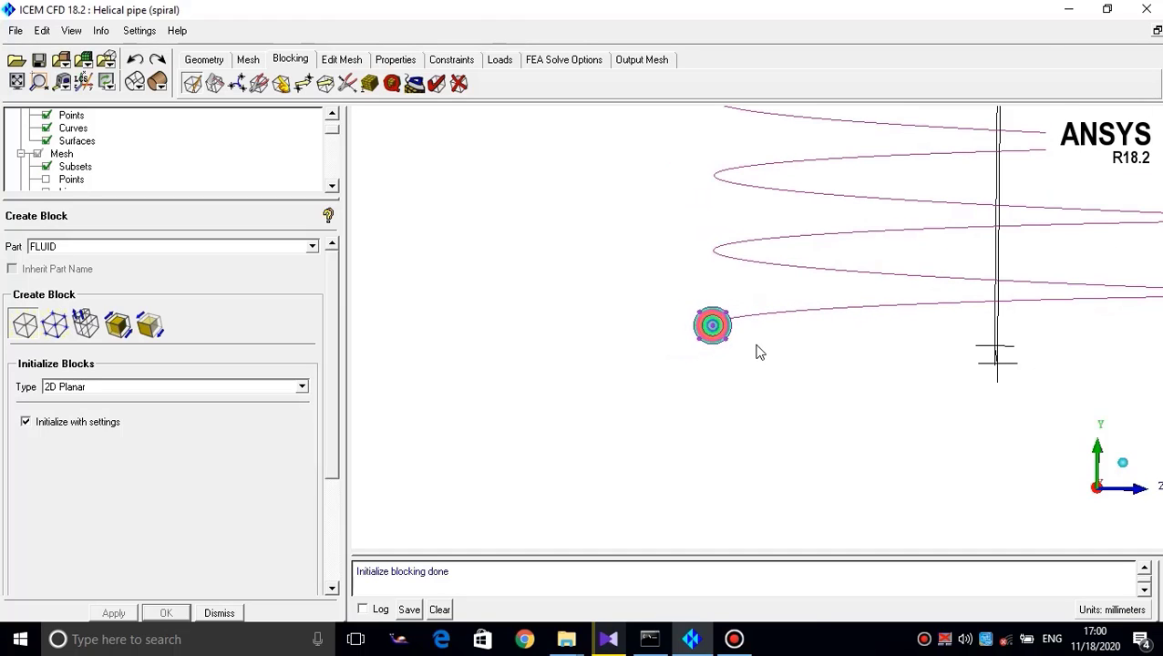
{"action": "scroll", "coordinate": [760, 354], "scroll_direction": "down", "scroll_amount": 1}
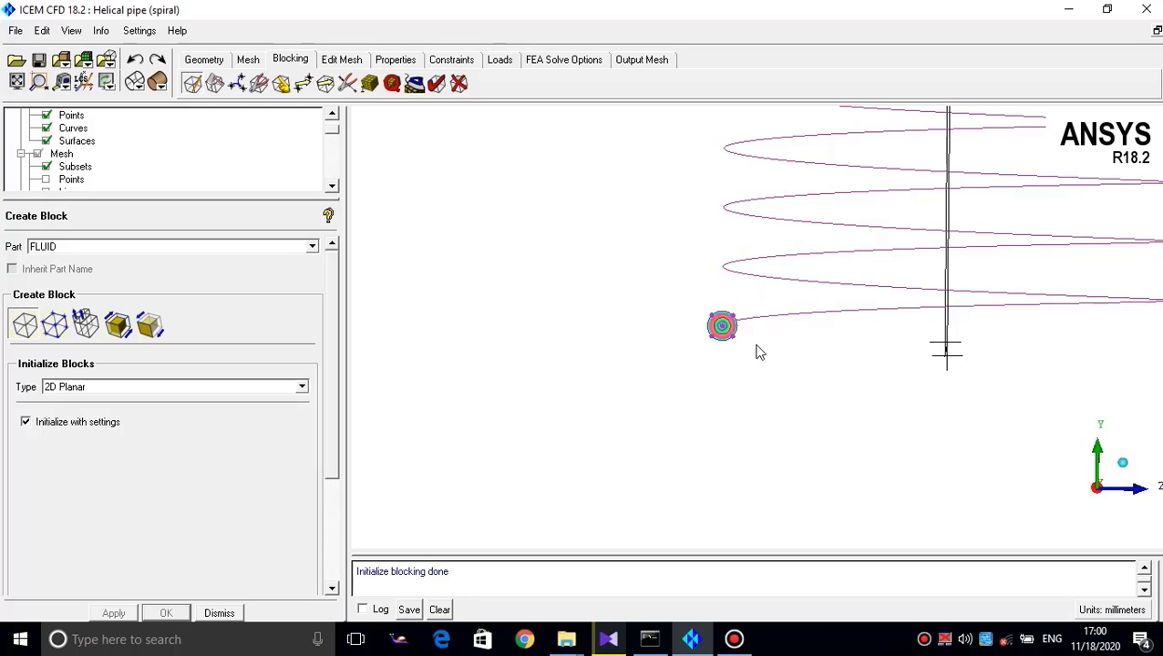
{"action": "left_click_drag", "start_coordinate": [760, 353], "coordinate": [760, 377]}
{"action": "scroll", "coordinate": [760, 372], "scroll_direction": "down", "scroll_amount": 3}
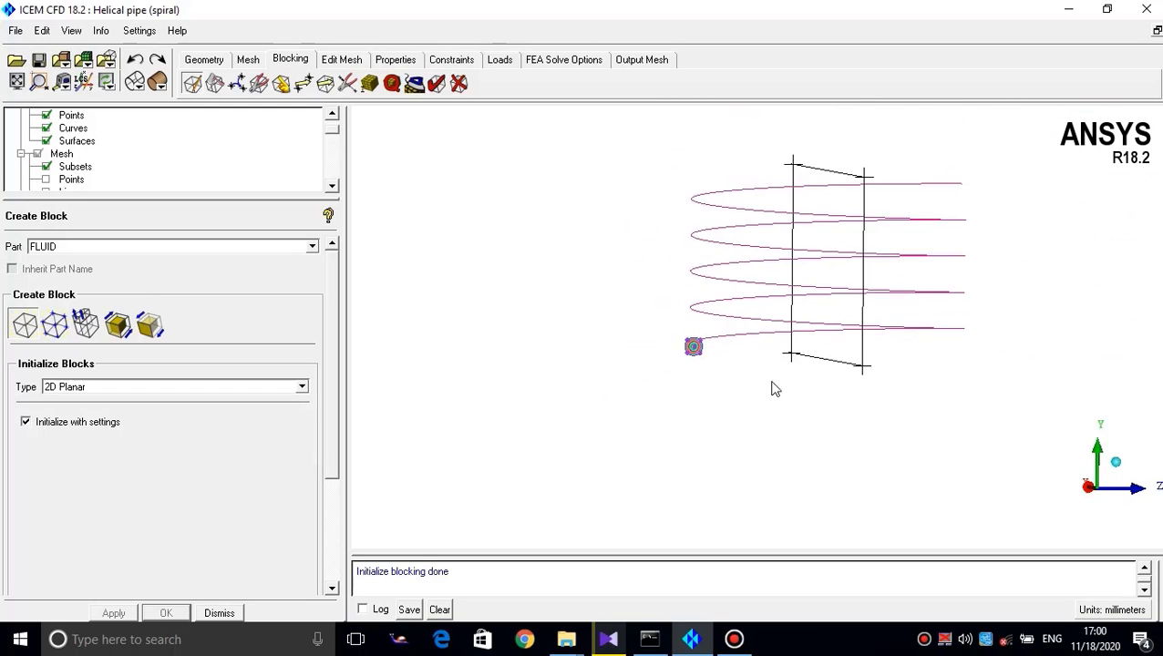
{"action": "middle_click_drag", "start_coordinate": [772, 383], "coordinate": [751, 430]}
{"action": "scroll", "coordinate": [709, 371], "scroll_direction": "up", "scroll_amount": 3}
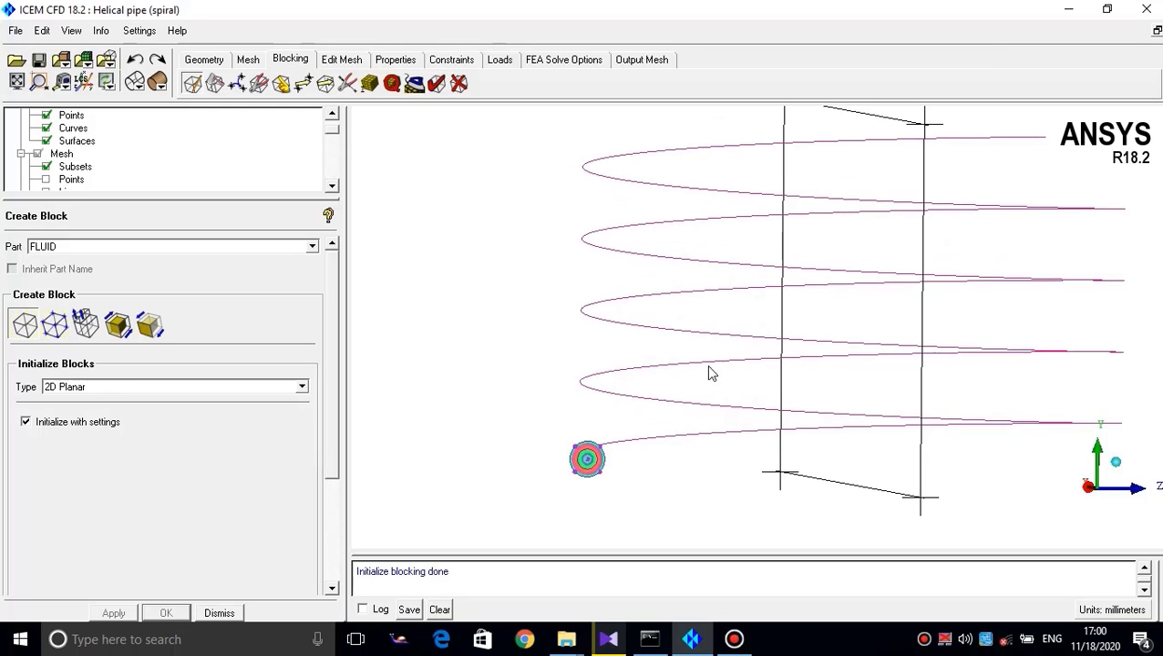
{"action": "left_click_drag", "start_coordinate": [691, 407], "coordinate": [753, 386]}
{"action": "left_click_drag", "start_coordinate": [612, 472], "coordinate": [605, 459]}
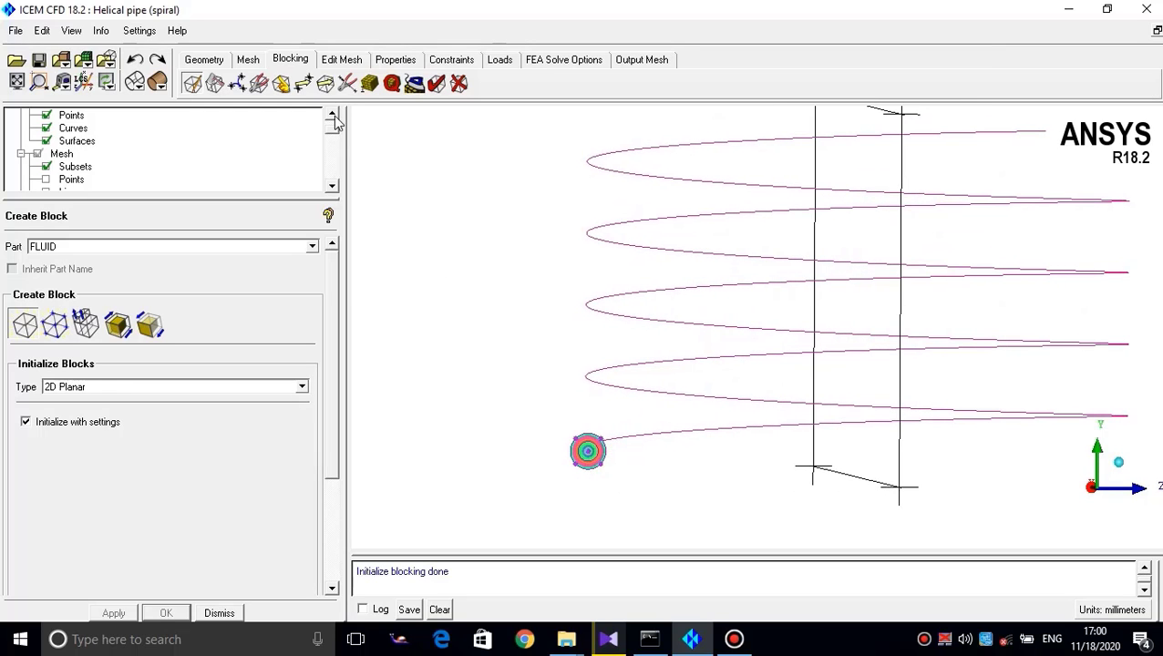
Set up a blocking association of type vertex to point, leaving the vertex selection for now
{"action": "left_click", "coordinate": [282, 84]}
{"action": "left_click_drag", "start_coordinate": [240, 199], "coordinate": [242, 155]}
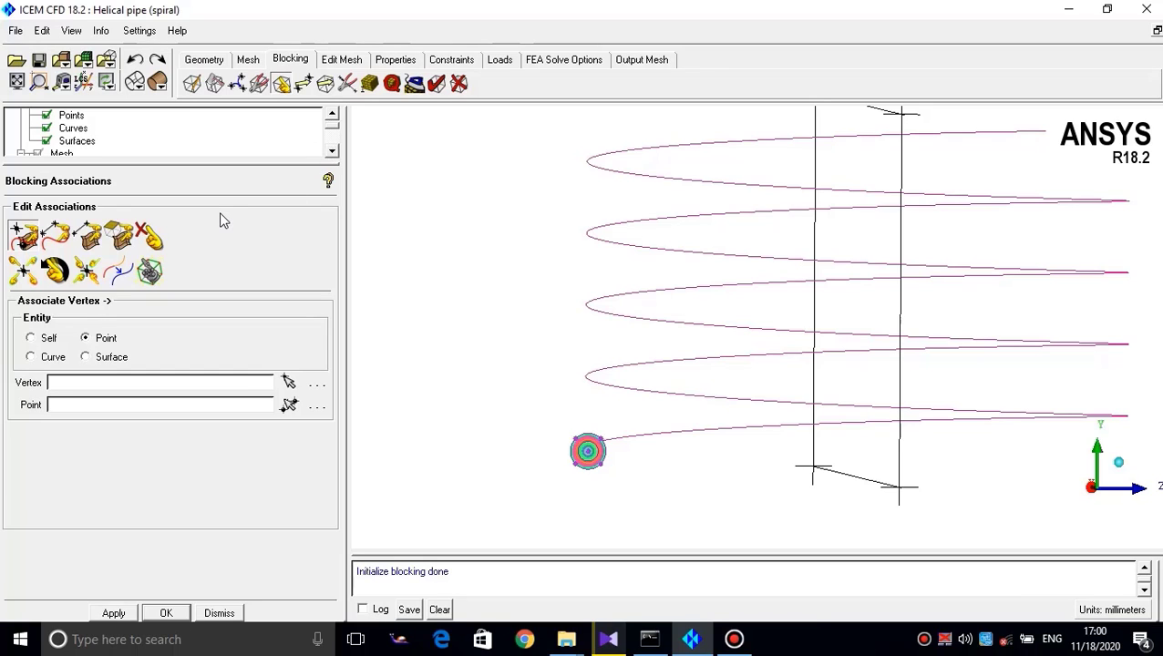
{"action": "left_click", "coordinate": [56, 236]}
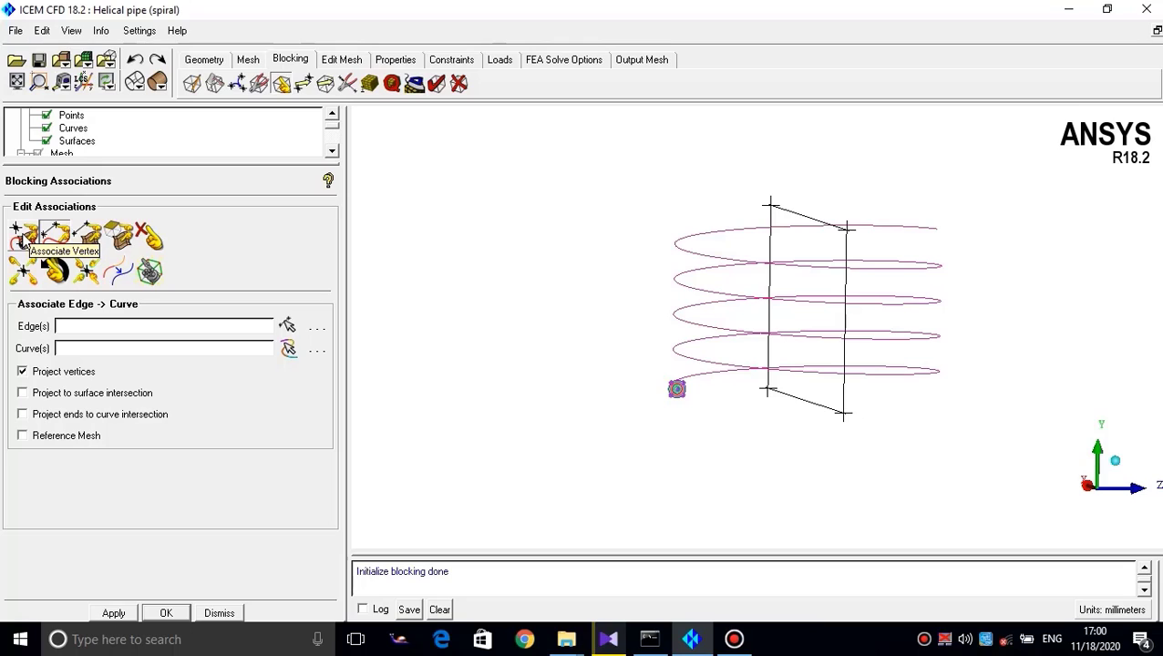
{"action": "left_click", "coordinate": [22, 240]}
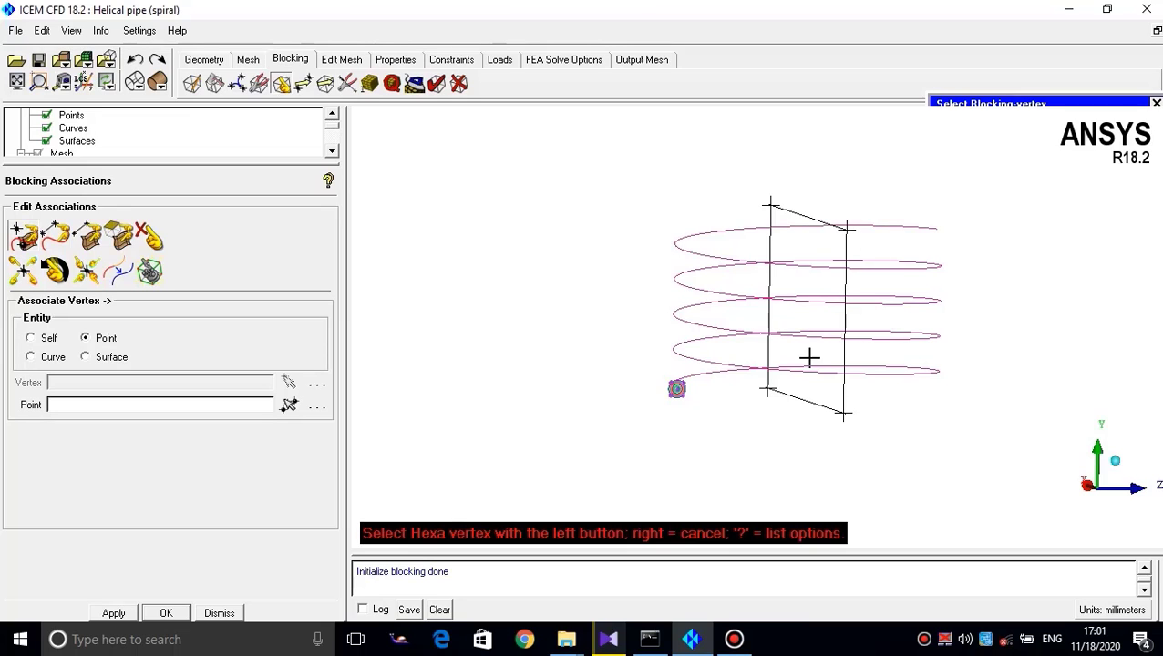
{"action": "scroll", "coordinate": [740, 368], "scroll_direction": "up", "scroll_amount": 2}
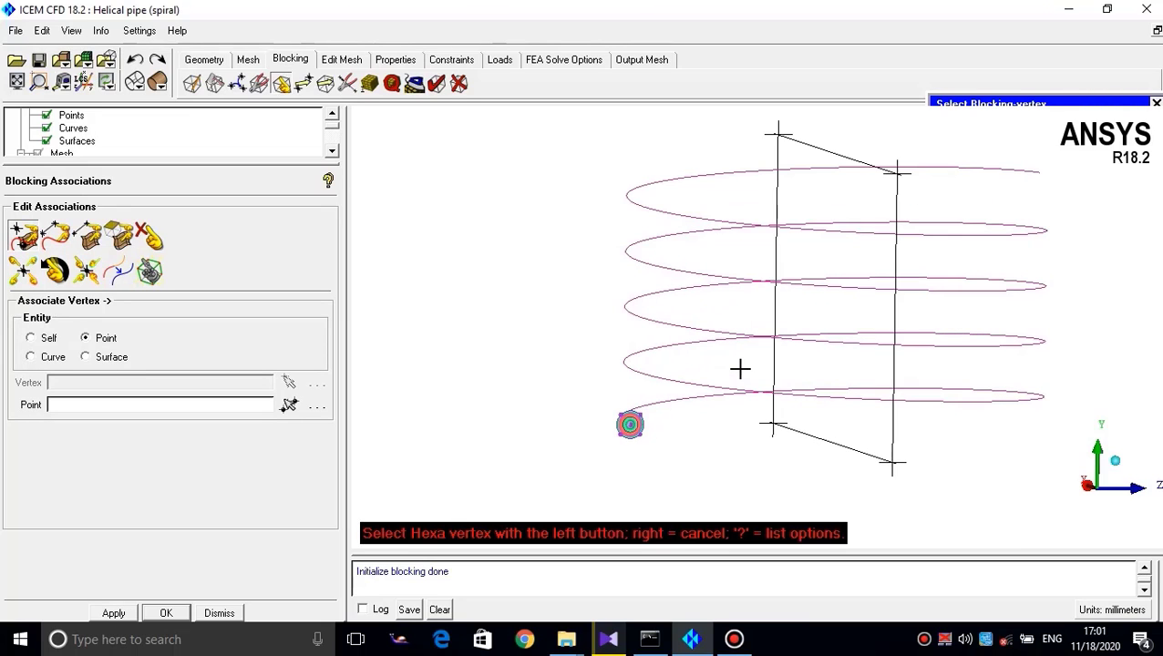
{"action": "right_click", "coordinate": [739, 360]}
Examine the four points on the outer circle of the pipe's end face as targets for the block vertices
{"action": "scroll", "coordinate": [694, 382], "scroll_direction": "up", "scroll_amount": 2}
{"action": "middle_click_drag", "start_coordinate": [726, 370], "coordinate": [891, 211]}
{"action": "scroll", "coordinate": [835, 279], "scroll_direction": "up", "scroll_amount": 2}
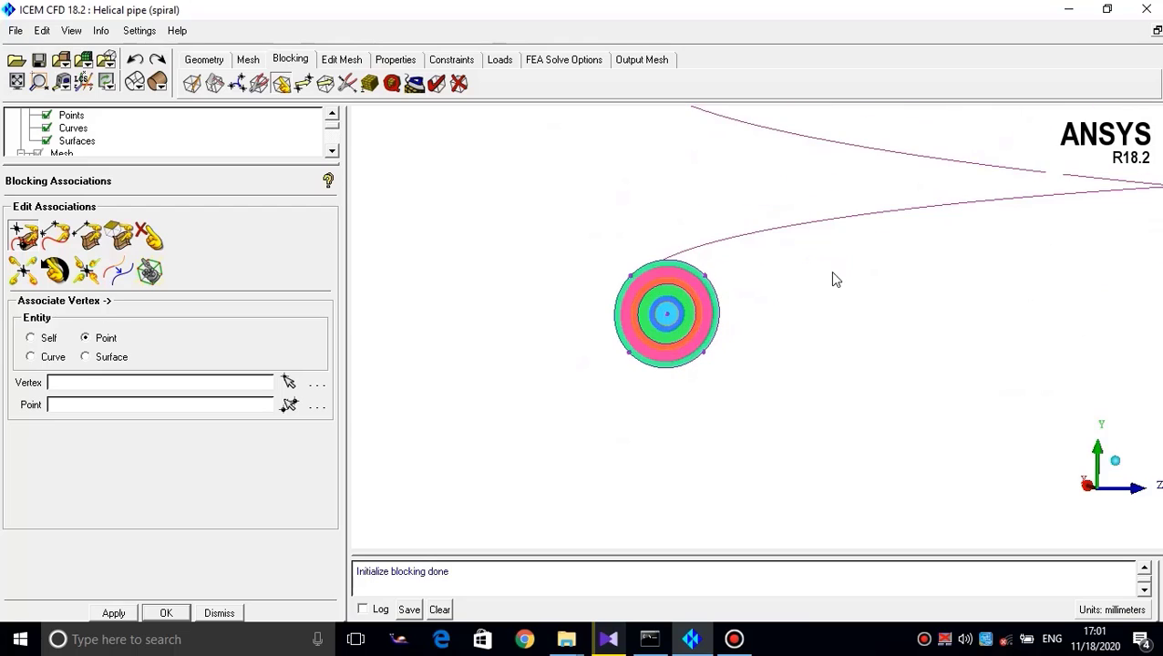
{"action": "scroll", "coordinate": [866, 278], "scroll_direction": "up", "scroll_amount": 2}
{"action": "middle_click_drag", "start_coordinate": [786, 283], "coordinate": [776, 260]}
{"action": "scroll", "coordinate": [804, 289], "scroll_direction": "up", "scroll_amount": 1}
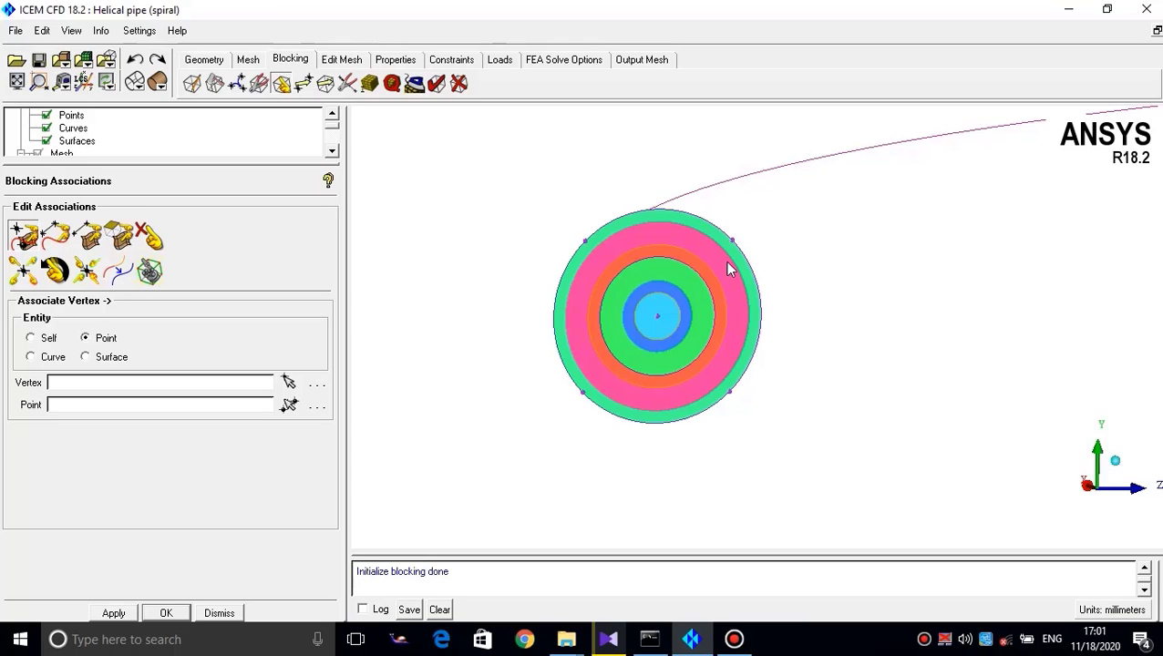
{"action": "mouse_move", "coordinate": [734, 248]}
{"action": "left_mouse_down"}
{"action": "mouse_move", "coordinate": [703, 231]}
{"action": "mouse_move", "coordinate": [713, 187]}
{"action": "mouse_move", "coordinate": [717, 268]}
{"action": "mouse_move", "coordinate": [722, 236]}
{"action": "mouse_move", "coordinate": [735, 244]}
{"action": "left_mouse_up"}
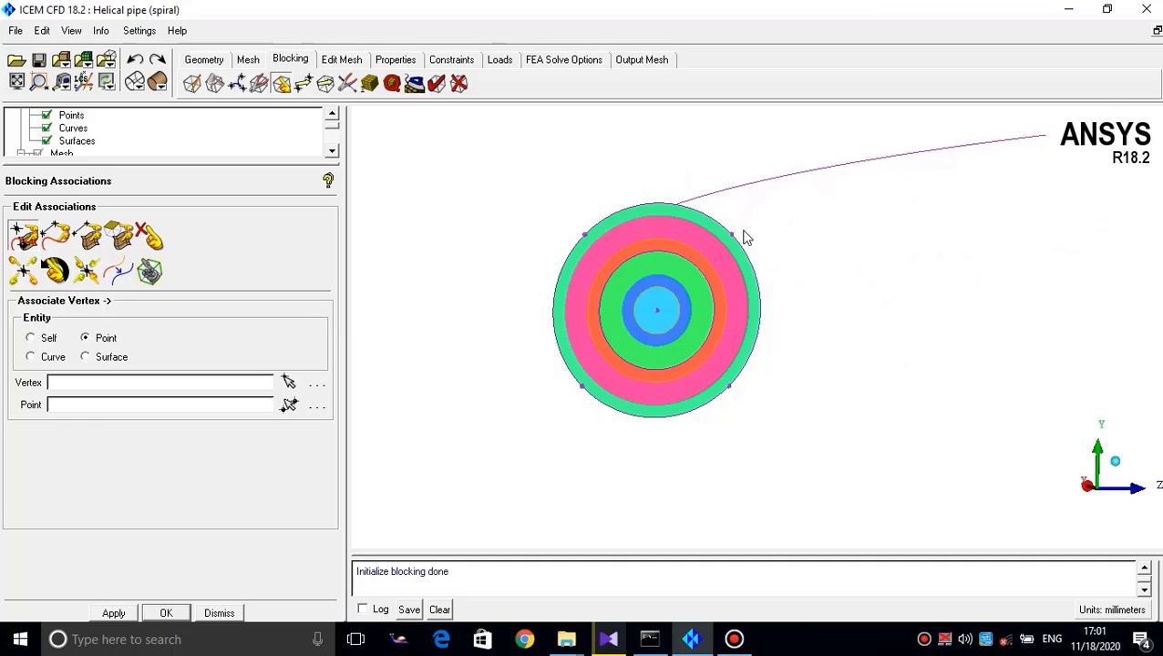
{"action": "scroll", "coordinate": [800, 275], "scroll_direction": "down", "scroll_amount": 10}
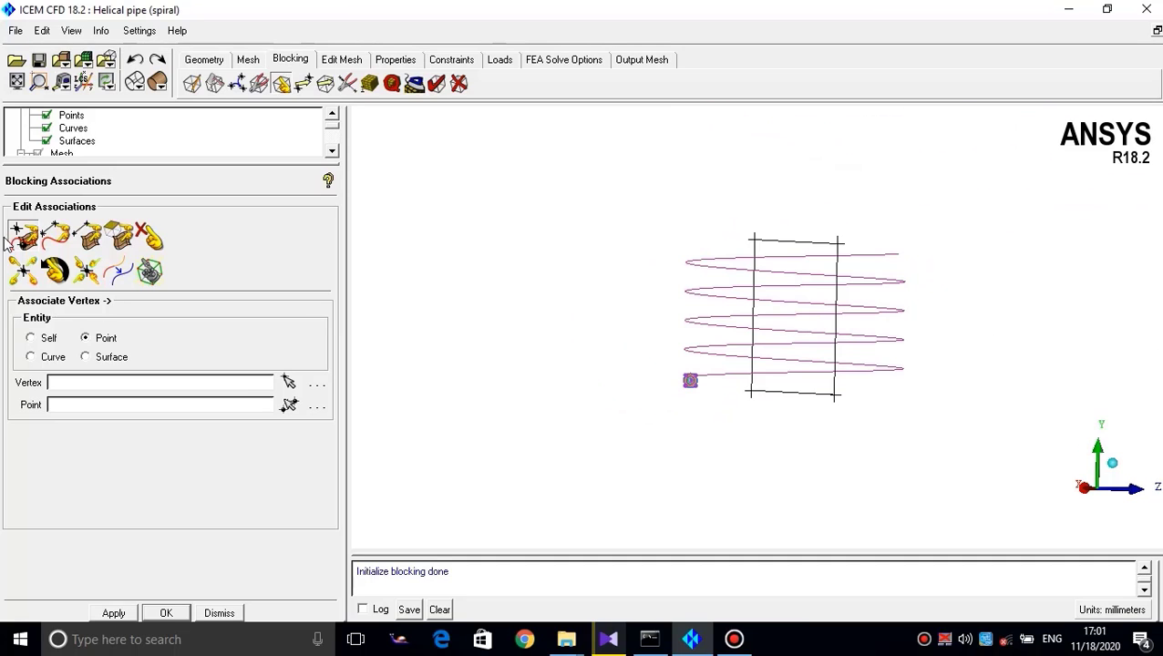
Associate the planar block's upper-left vertex with the upper-left point on the end face's outer circle
{"action": "left_click", "coordinate": [289, 382]}
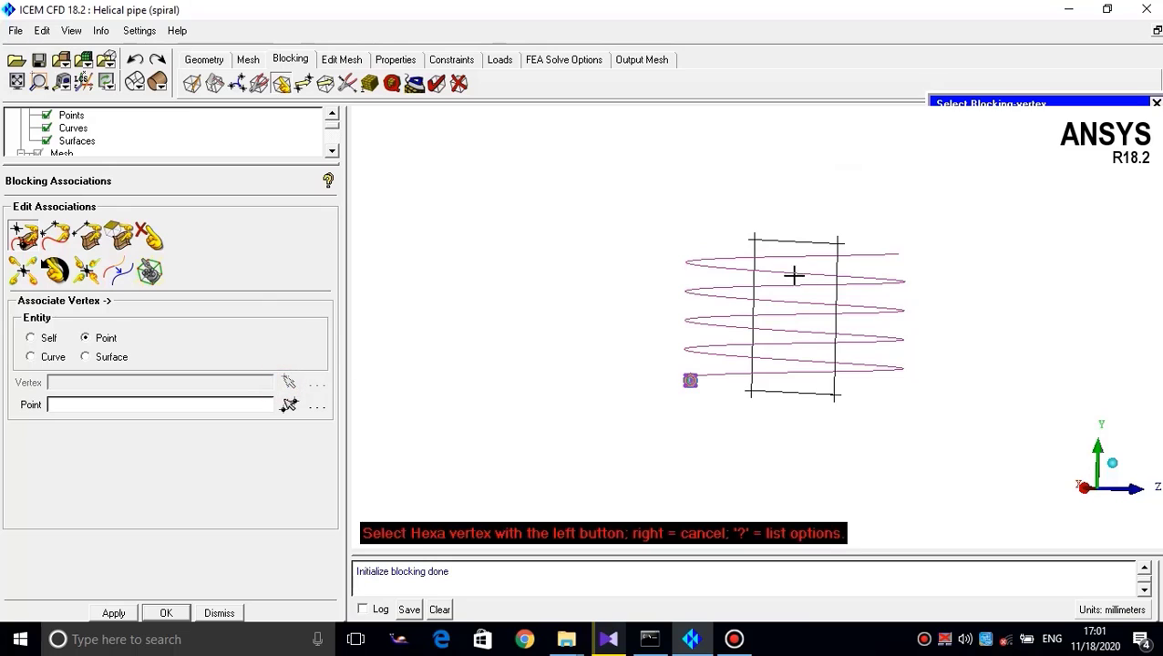
{"action": "scroll", "coordinate": [784, 260], "scroll_direction": "up", "scroll_amount": 1}
{"action": "left_click", "coordinate": [764, 224]}
{"action": "scroll", "coordinate": [662, 356], "scroll_direction": "up", "scroll_amount": 5}
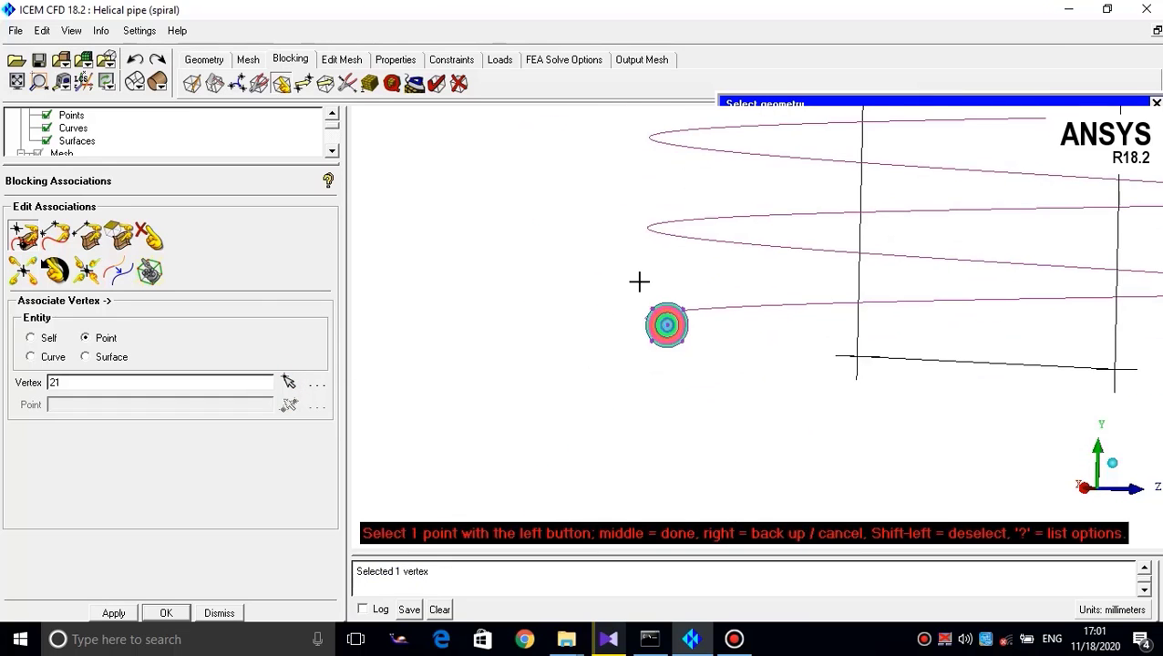
{"action": "left_click", "coordinate": [543, 289]}
{"action": "scroll", "coordinate": [790, 293], "scroll_direction": "down", "scroll_amount": 5}
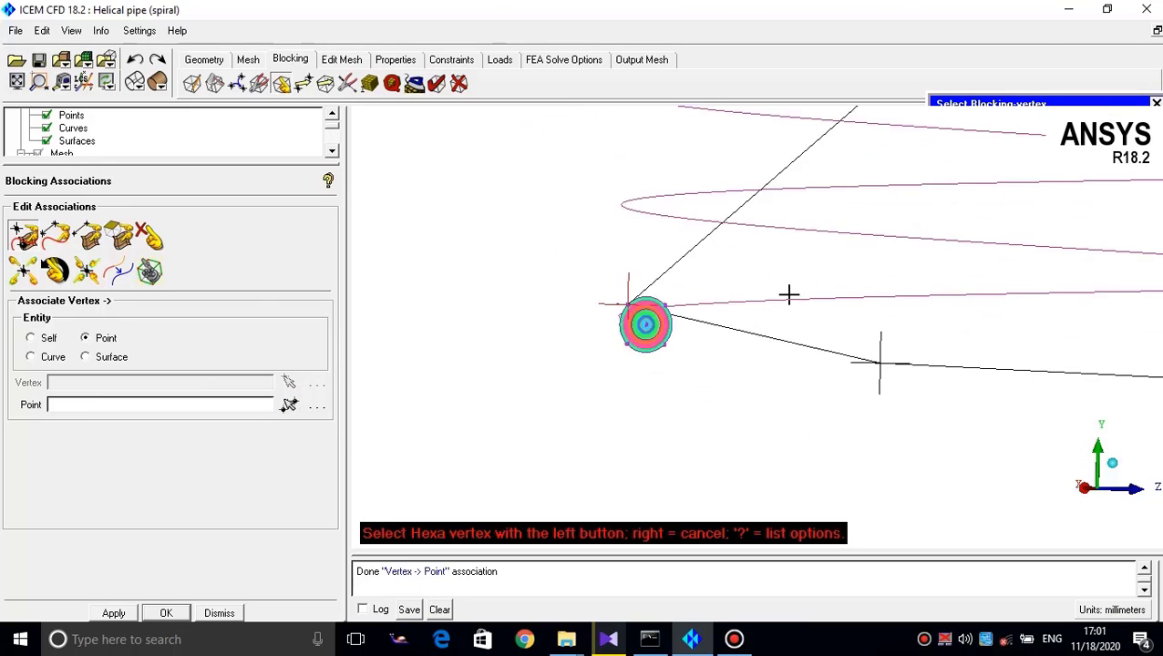
Associate the planar block's other three vertices with the lower-left, upper-right and lower-right points on the end face's outer circle
{"action": "scroll", "coordinate": [812, 376], "scroll_direction": "up", "scroll_amount": 2}
{"action": "left_click", "coordinate": [852, 354]}
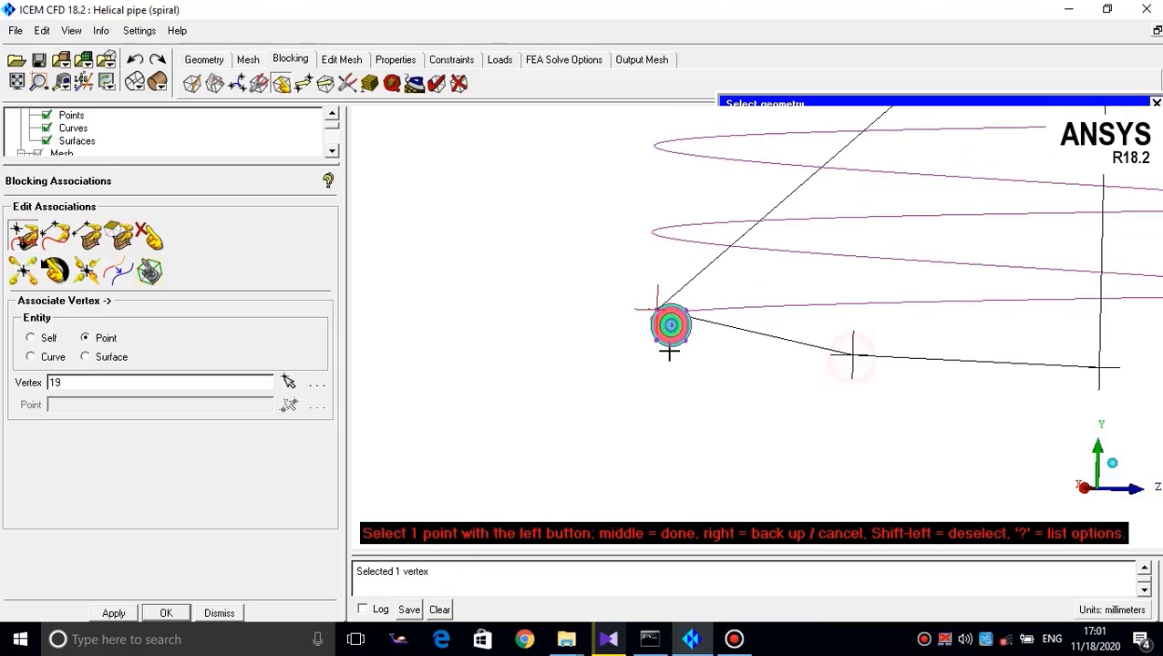
{"action": "left_click", "coordinate": [668, 328]}
{"action": "scroll", "coordinate": [898, 264], "scroll_direction": "down", "scroll_amount": 2}
{"action": "scroll", "coordinate": [898, 265], "scroll_direction": "down", "scroll_amount": 1}
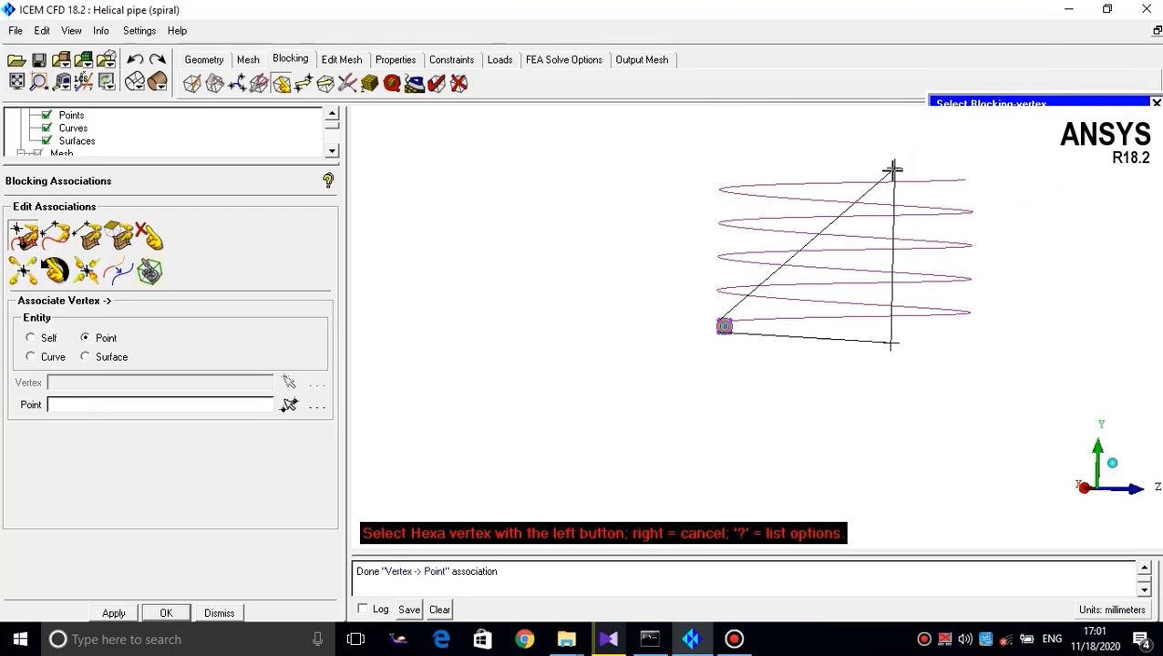
{"action": "left_click", "coordinate": [893, 169]}
{"action": "scroll", "coordinate": [753, 337], "scroll_direction": "up", "scroll_amount": 3}
{"action": "left_click", "coordinate": [684, 313]}
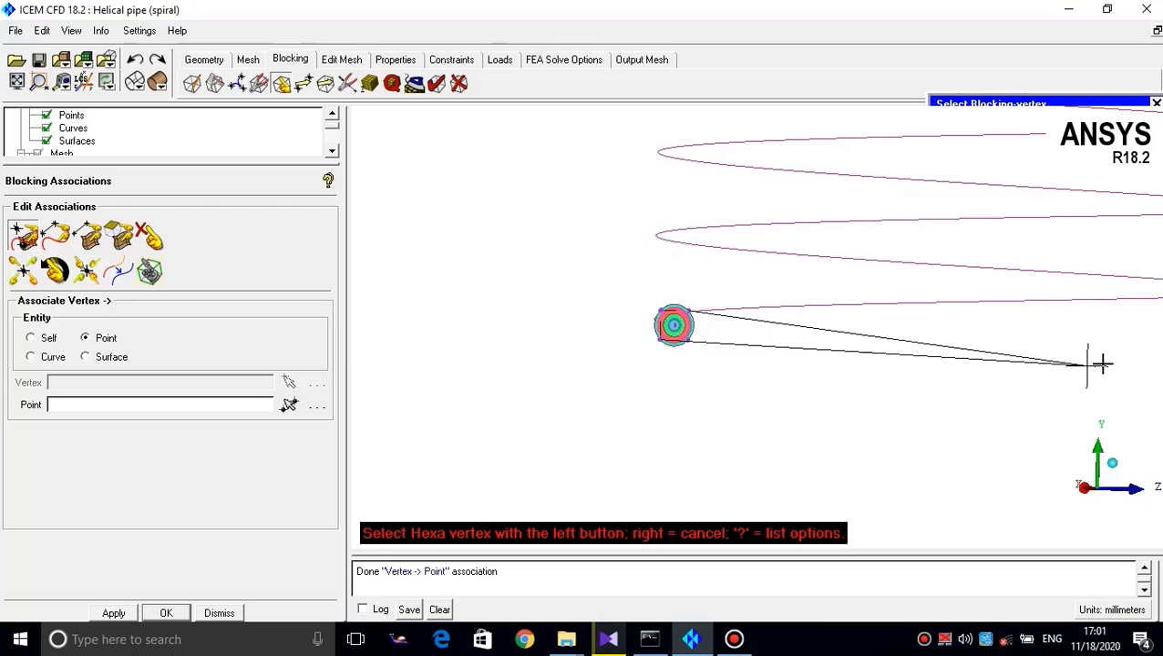
{"action": "left_click", "coordinate": [1090, 365]}
{"action": "left_click", "coordinate": [691, 340]}
Hide the geometry surfaces, leaving the end face's points, curves and block edges displayed
{"action": "scroll", "coordinate": [698, 373], "scroll_direction": "up", "scroll_amount": 3}
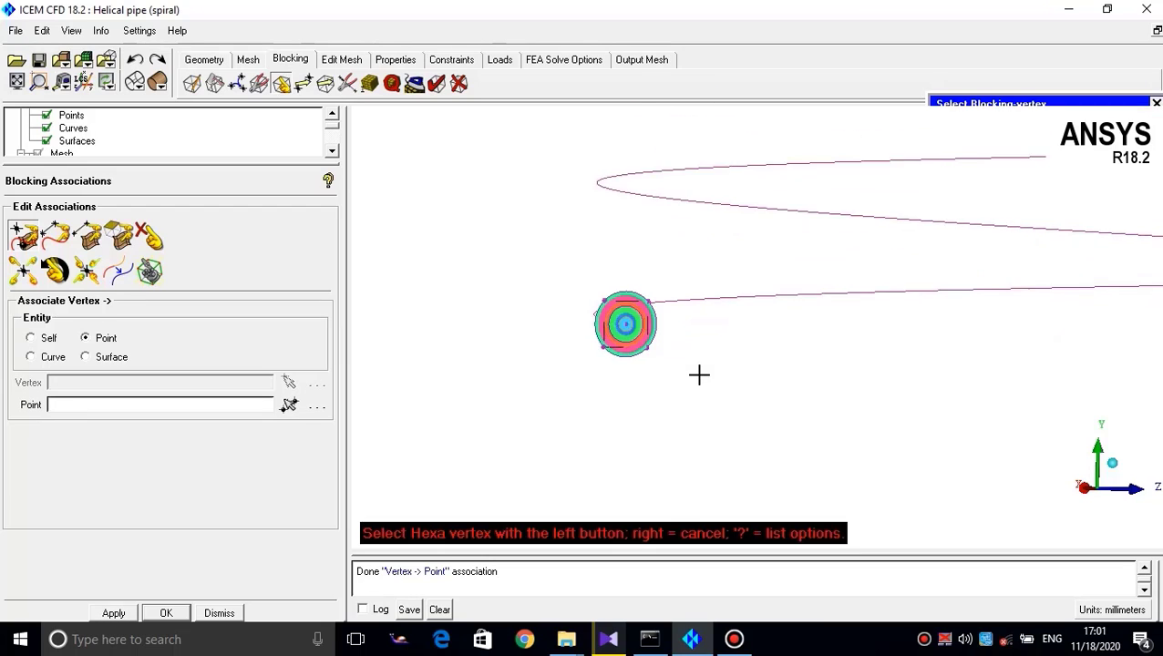
{"action": "middle_click_drag", "start_coordinate": [796, 380], "coordinate": [1034, 380]}
{"action": "scroll", "coordinate": [1034, 380], "scroll_direction": "up", "scroll_amount": 1}
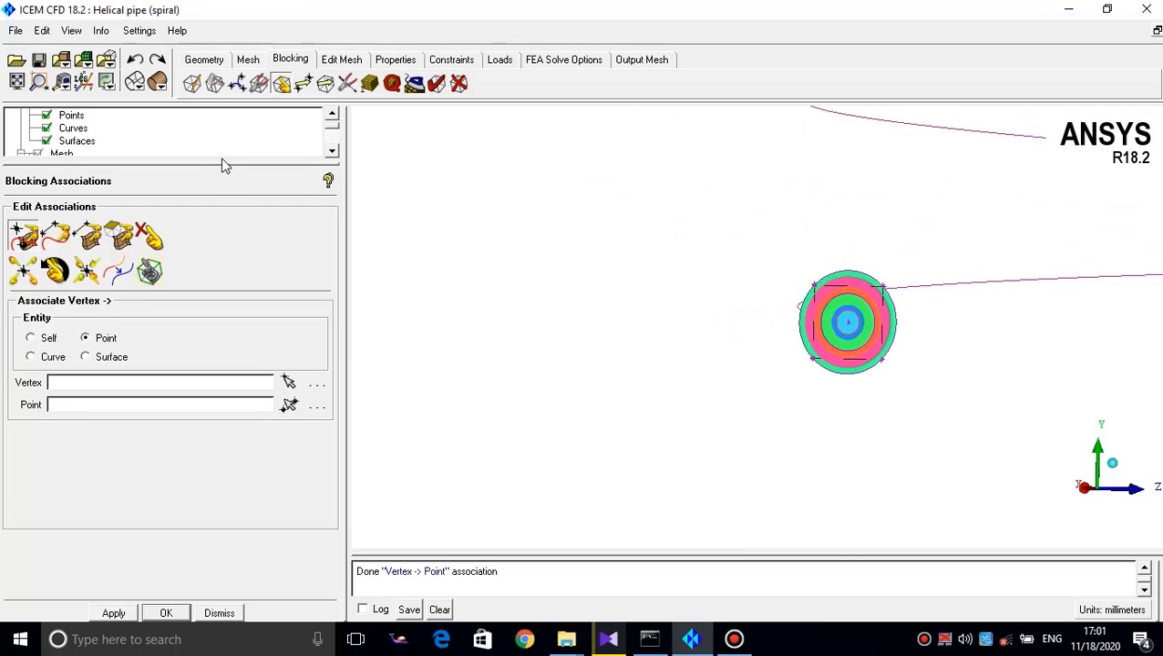
{"action": "left_click_drag", "start_coordinate": [225, 165], "coordinate": [224, 369]}
{"action": "left_click", "coordinate": [333, 157]}
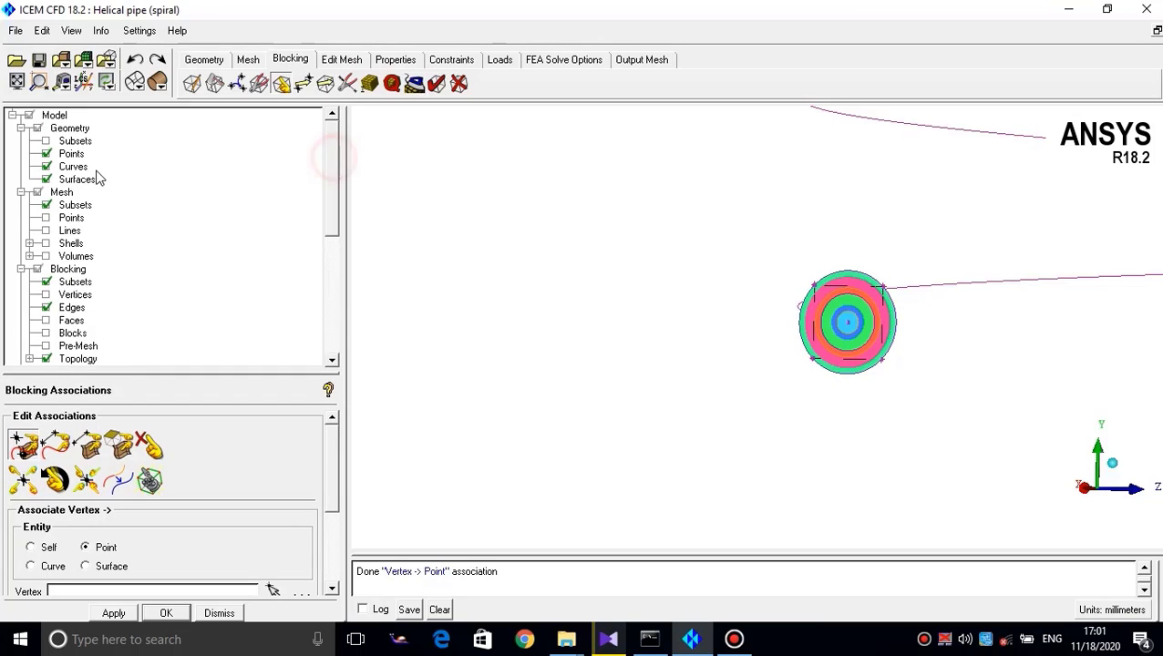
{"action": "left_click", "coordinate": [45, 179]}
{"action": "scroll", "coordinate": [802, 264], "scroll_direction": "up", "scroll_amount": 3}
{"action": "middle_click_drag", "start_coordinate": [803, 265], "coordinate": [628, 264]}
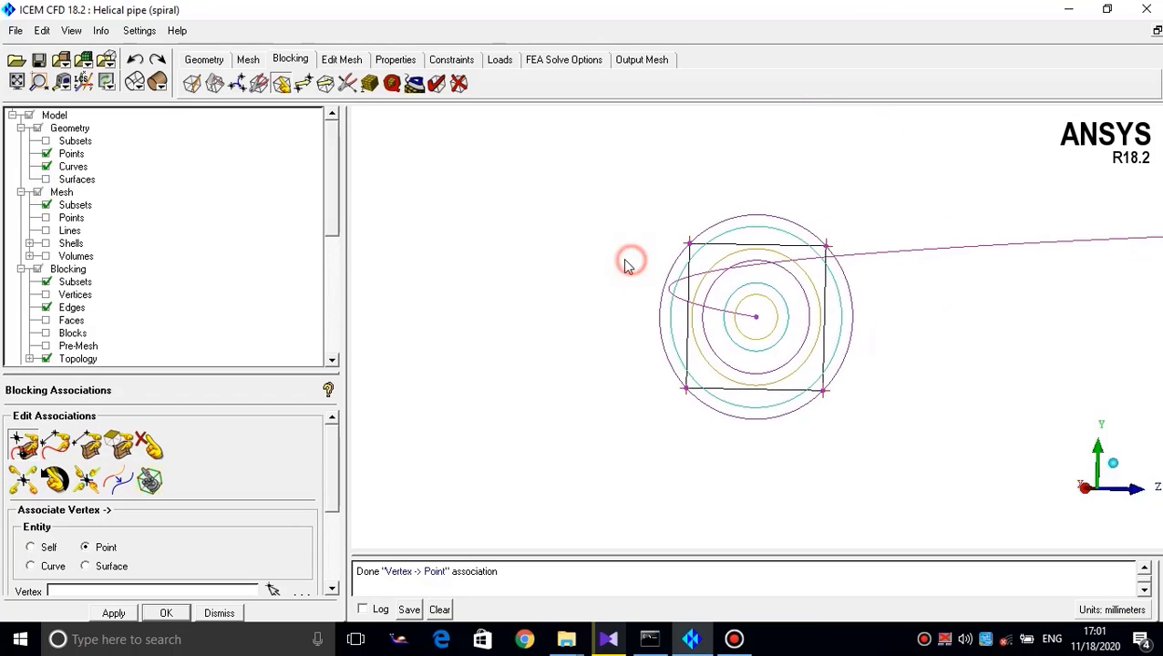
Display the blocks to check how the planar block fits inside the end face's outer circle
{"action": "left_click", "coordinate": [46, 334]}
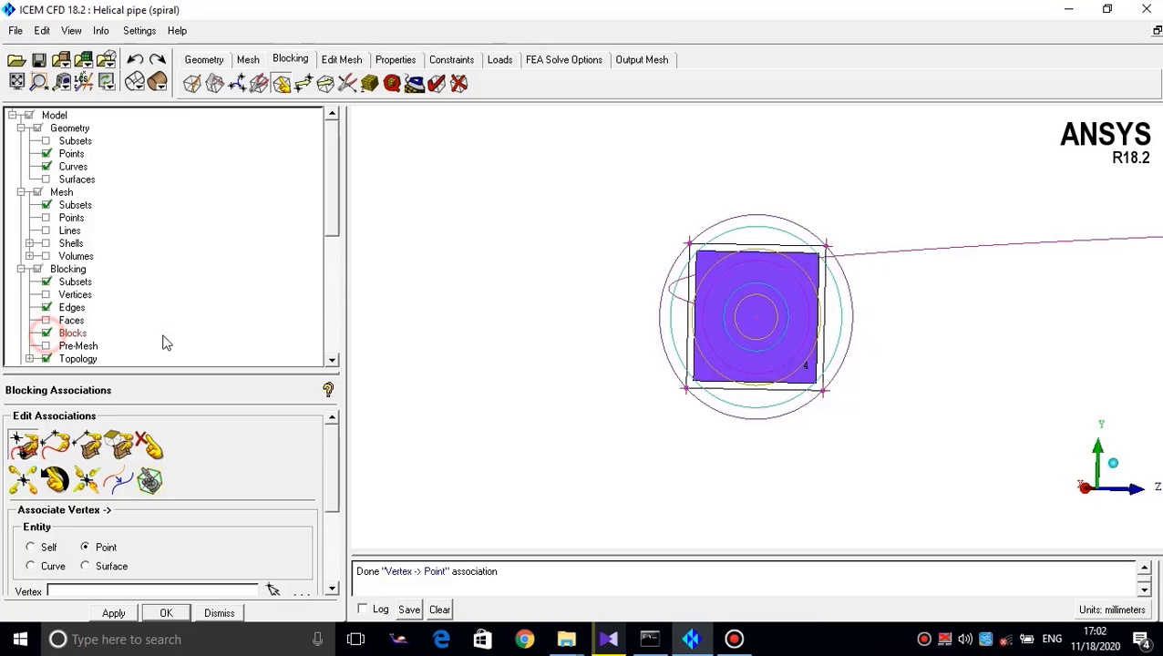
{"action": "scroll", "coordinate": [689, 353], "scroll_direction": "up", "scroll_amount": 1}
{"action": "left_click_drag", "start_coordinate": [689, 358], "coordinate": [634, 352]}
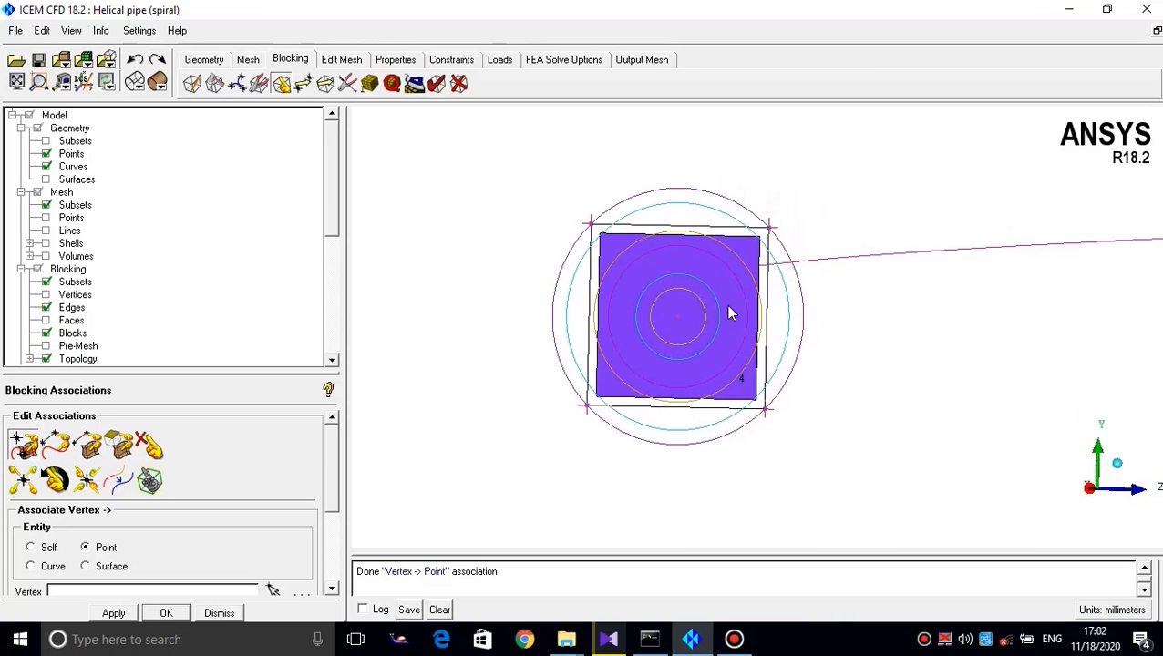
Hide the blocking and examine the concentric circles that separate the pipe's layers on the end face
{"action": "left_click", "coordinate": [37, 271]}
{"action": "scroll", "coordinate": [625, 257], "scroll_direction": "up", "scroll_amount": 5}
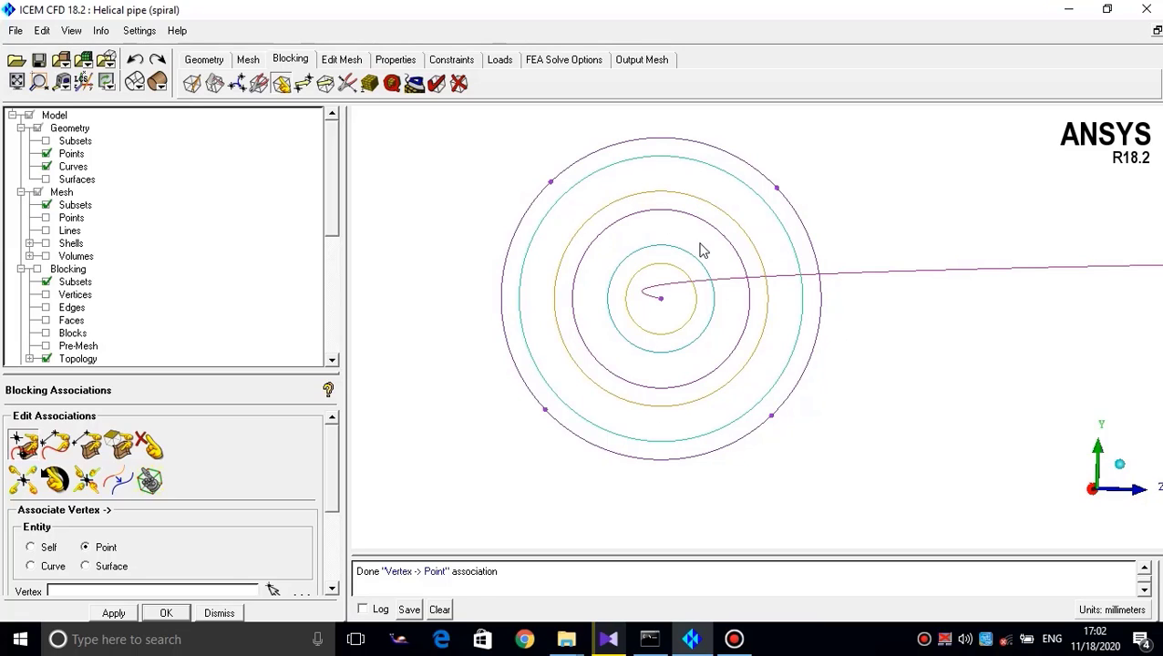
{"action": "scroll", "coordinate": [674, 291], "scroll_direction": "down", "scroll_amount": 3}
{"action": "scroll", "coordinate": [670, 291], "scroll_direction": "up", "scroll_amount": 3}
{"action": "middle_click_drag", "start_coordinate": [670, 291], "coordinate": [710, 333]}
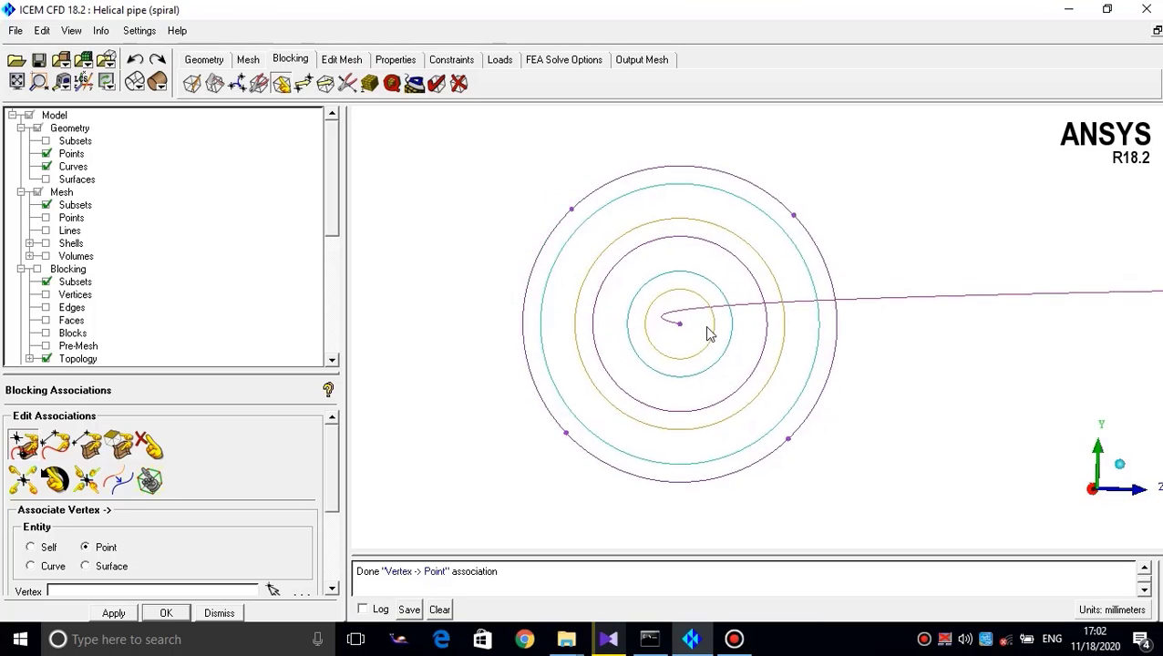
{"action": "left_click_drag", "start_coordinate": [710, 334], "coordinate": [691, 330]}
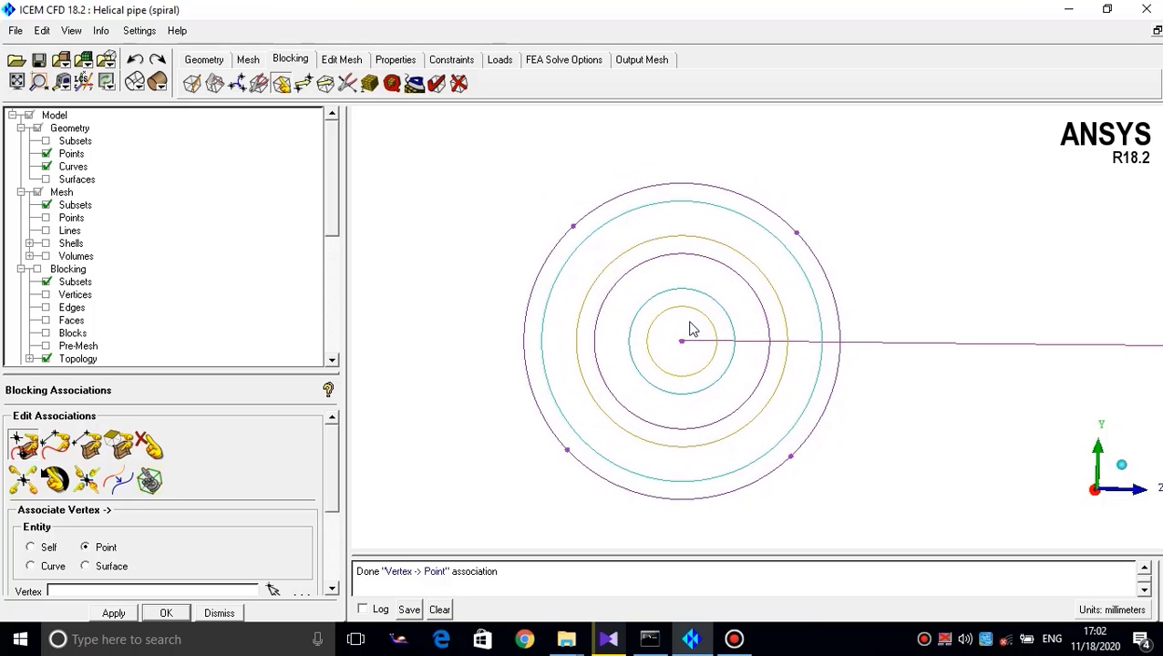
{"action": "middle_click_drag", "start_coordinate": [690, 329], "coordinate": [686, 294]}
{"action": "scroll", "coordinate": [720, 304], "scroll_direction": "down", "scroll_amount": 4}
{"action": "scroll", "coordinate": [730, 307], "scroll_direction": "up", "scroll_amount": 4}
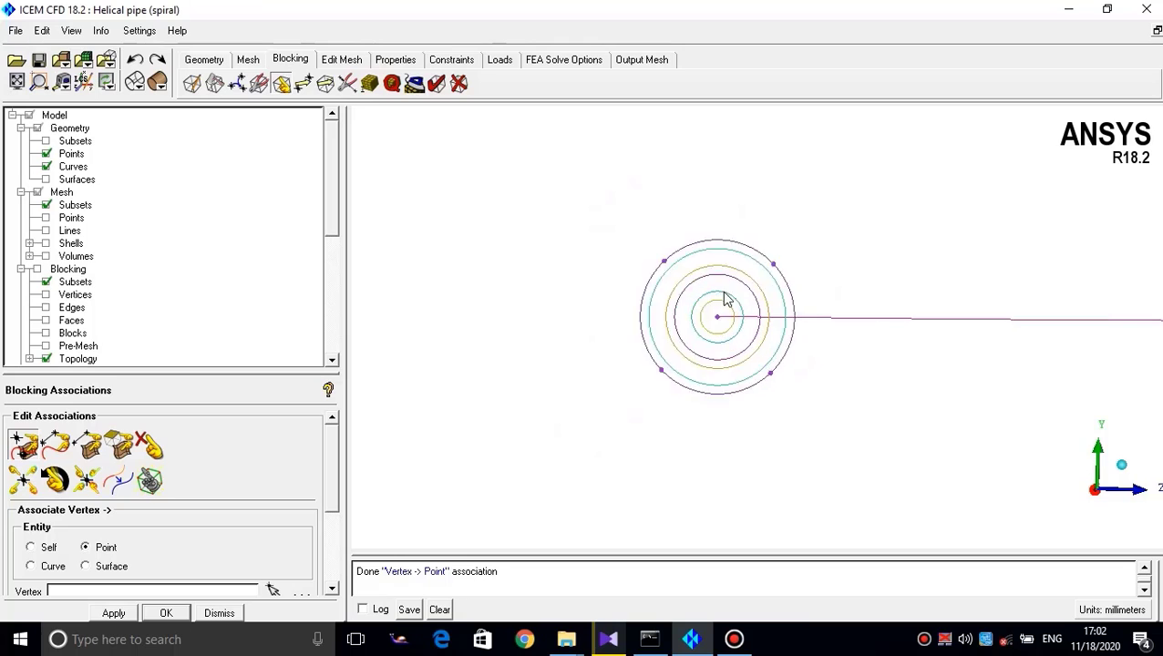
{"action": "scroll", "coordinate": [747, 314], "scroll_direction": "down", "scroll_amount": 4}
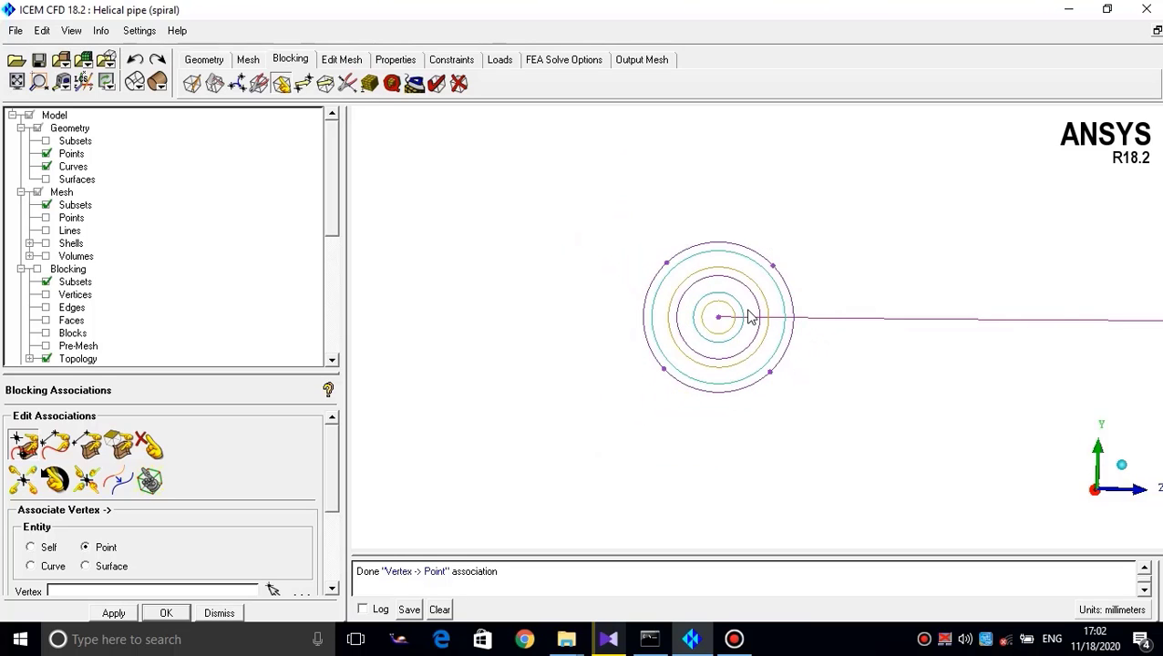
{"action": "scroll", "coordinate": [750, 316], "scroll_direction": "up", "scroll_amount": 4}
{"action": "middle_click_drag", "start_coordinate": [764, 329], "coordinate": [755, 284]}
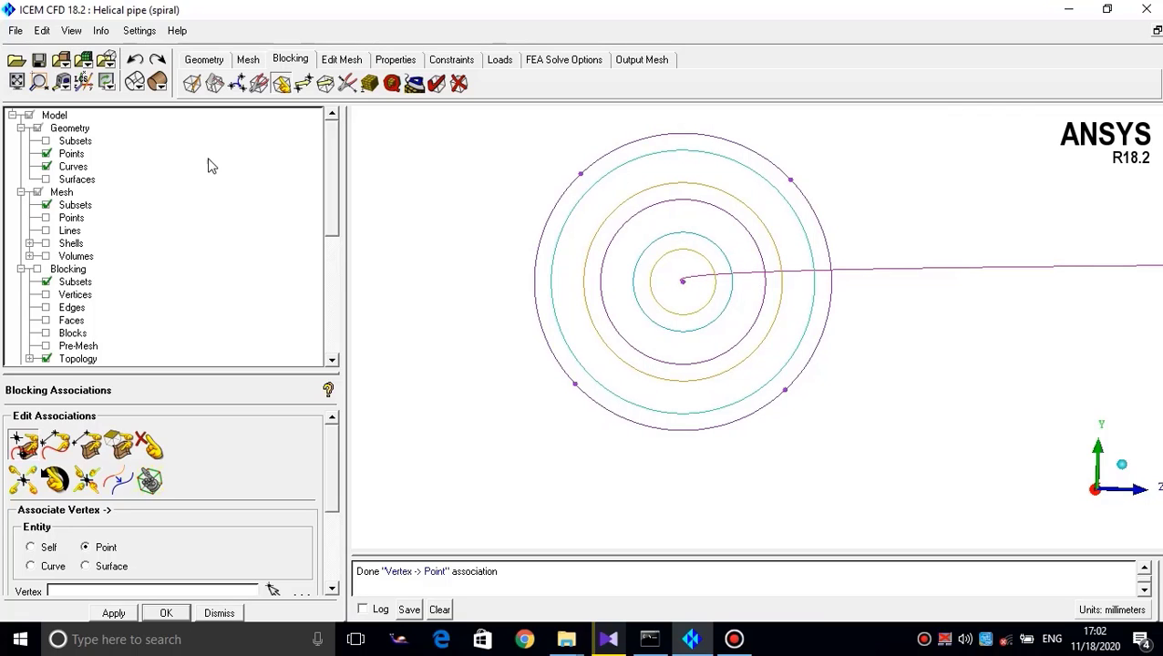
Split the planar block on the end face with an O-grid
{"action": "left_click", "coordinate": [214, 83]}
{"action": "left_click_drag", "start_coordinate": [145, 374], "coordinate": [145, 238]}
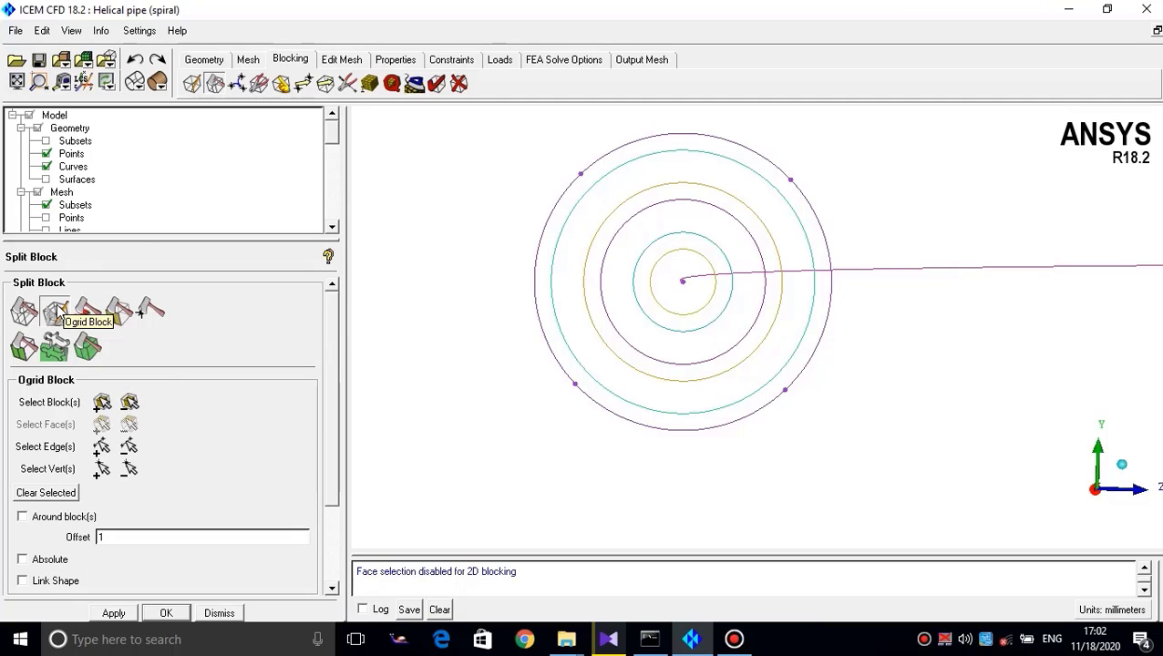
{"action": "left_click", "coordinate": [101, 402]}
{"action": "left_click", "coordinate": [677, 295]}
{"action": "middle_click", "coordinate": [677, 294]}
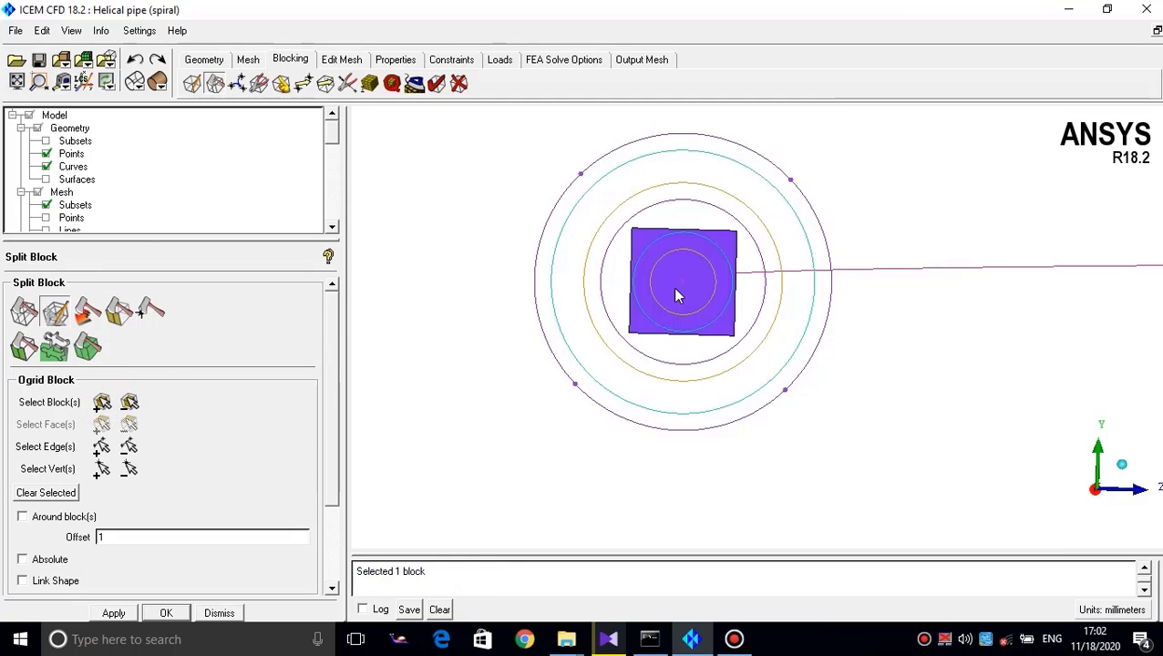
{"action": "left_click", "coordinate": [114, 613]}
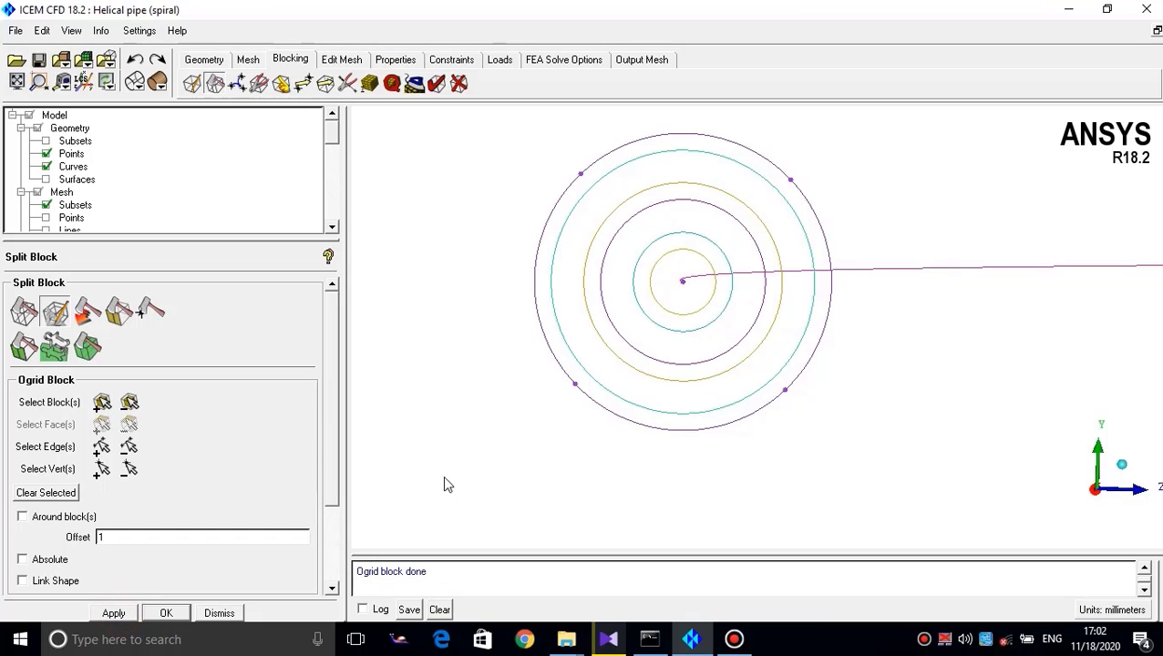
Display the blocks and examine the O-grid's central block and surrounding blocks against the end face's circles
{"action": "left_click_drag", "start_coordinate": [100, 238], "coordinate": [100, 299]}
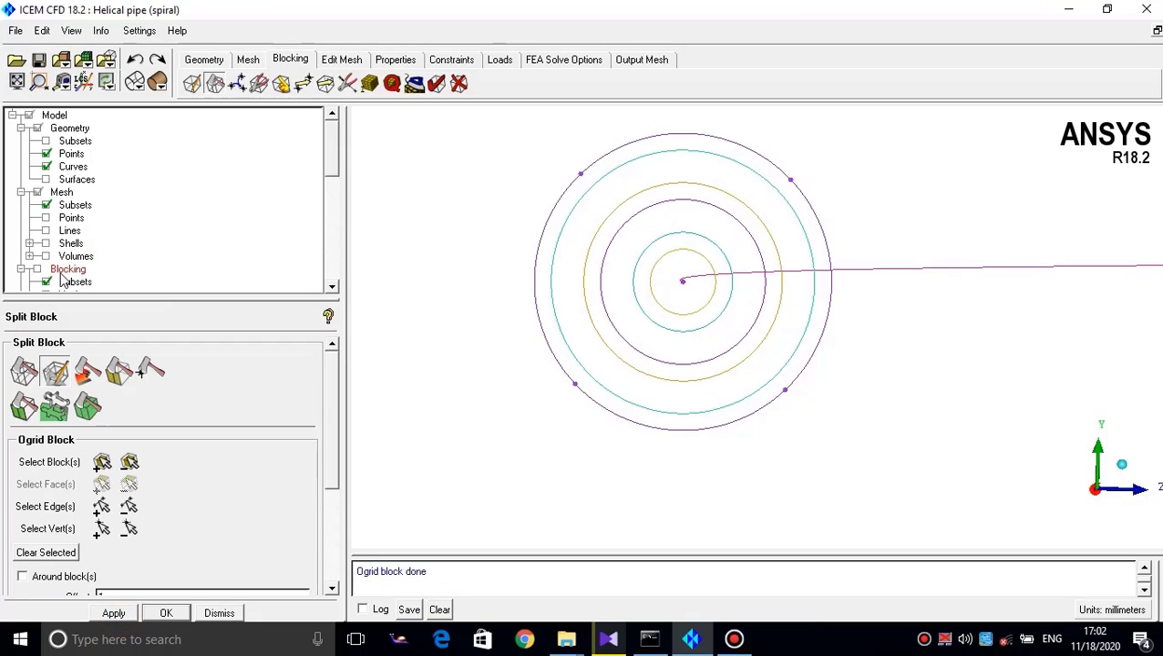
{"action": "left_click", "coordinate": [331, 165]}
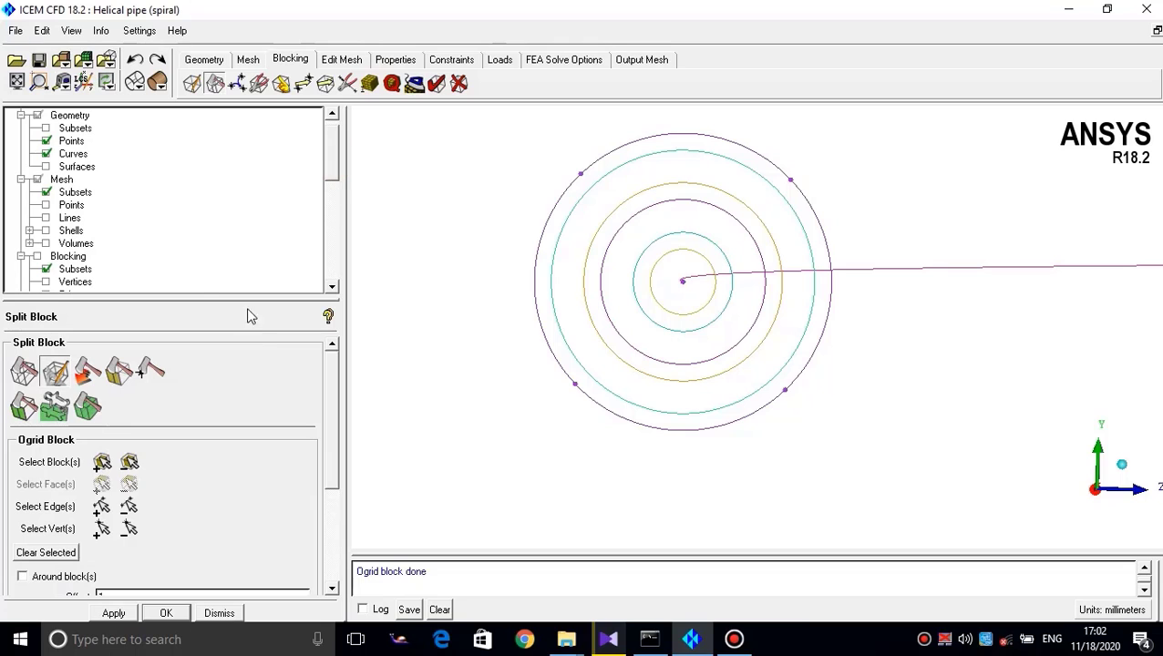
{"action": "left_click_drag", "start_coordinate": [331, 149], "coordinate": [331, 167]}
{"action": "left_click", "coordinate": [46, 269]}
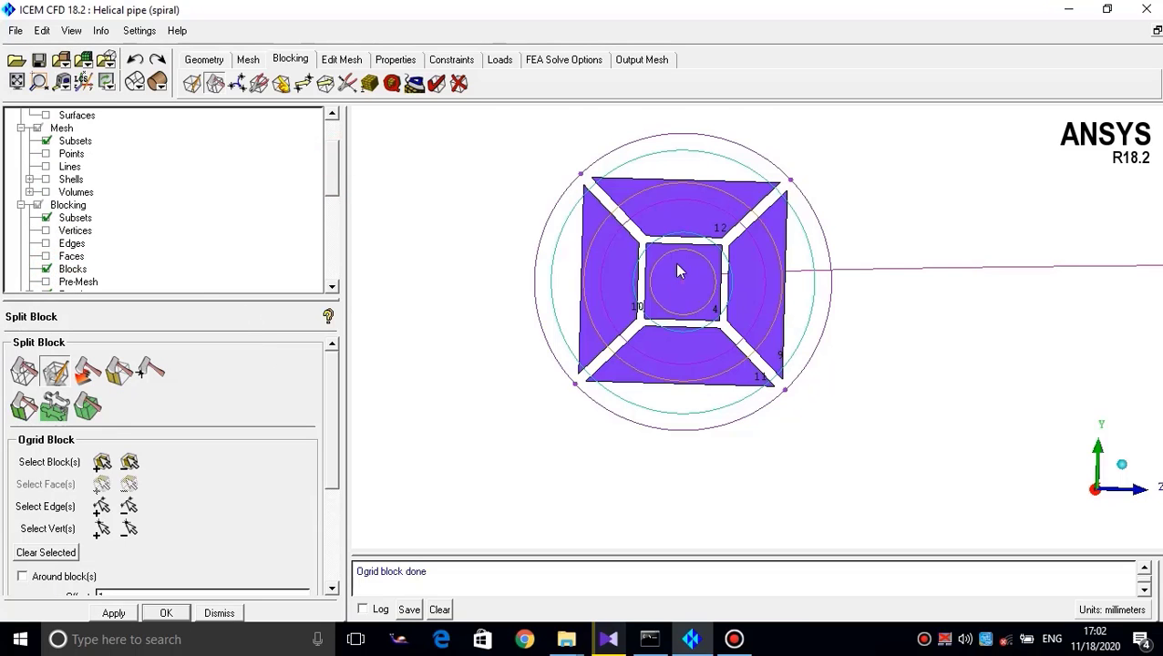
{"action": "scroll", "coordinate": [685, 271], "scroll_direction": "up", "scroll_amount": 3}
{"action": "scroll", "coordinate": [706, 319], "scroll_direction": "down", "scroll_amount": 1}
{"action": "middle_click_drag", "start_coordinate": [707, 320], "coordinate": [748, 309]}
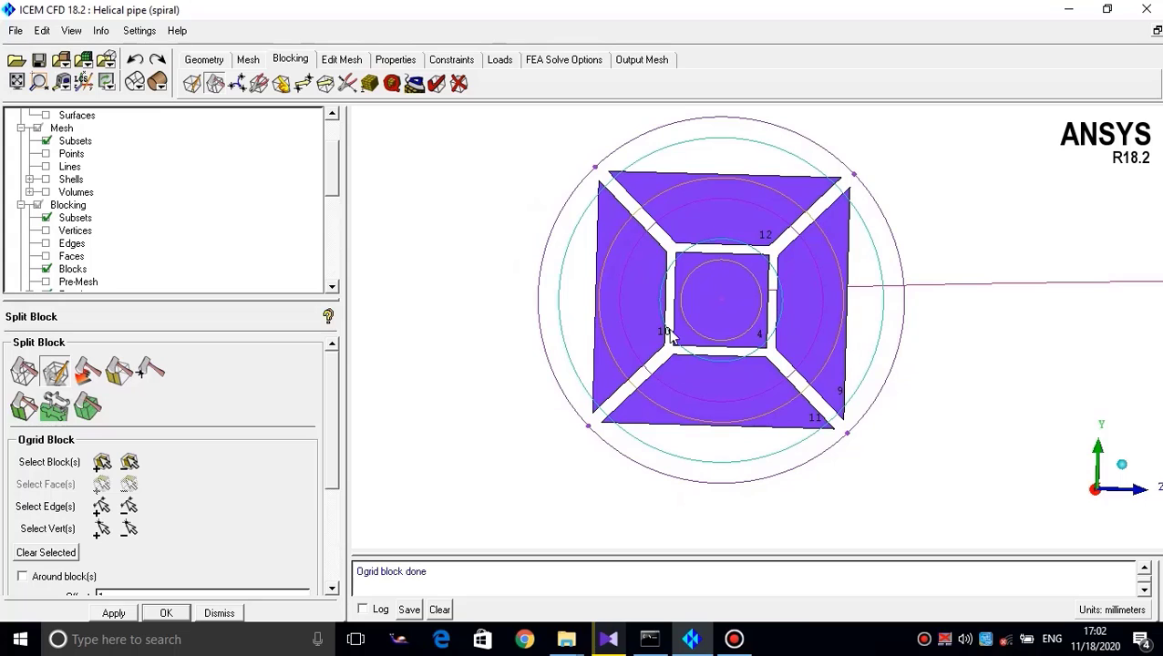
{"action": "scroll", "coordinate": [743, 239], "scroll_direction": "up", "scroll_amount": 2}
{"action": "scroll", "coordinate": [617, 282], "scroll_direction": "down", "scroll_amount": 2}
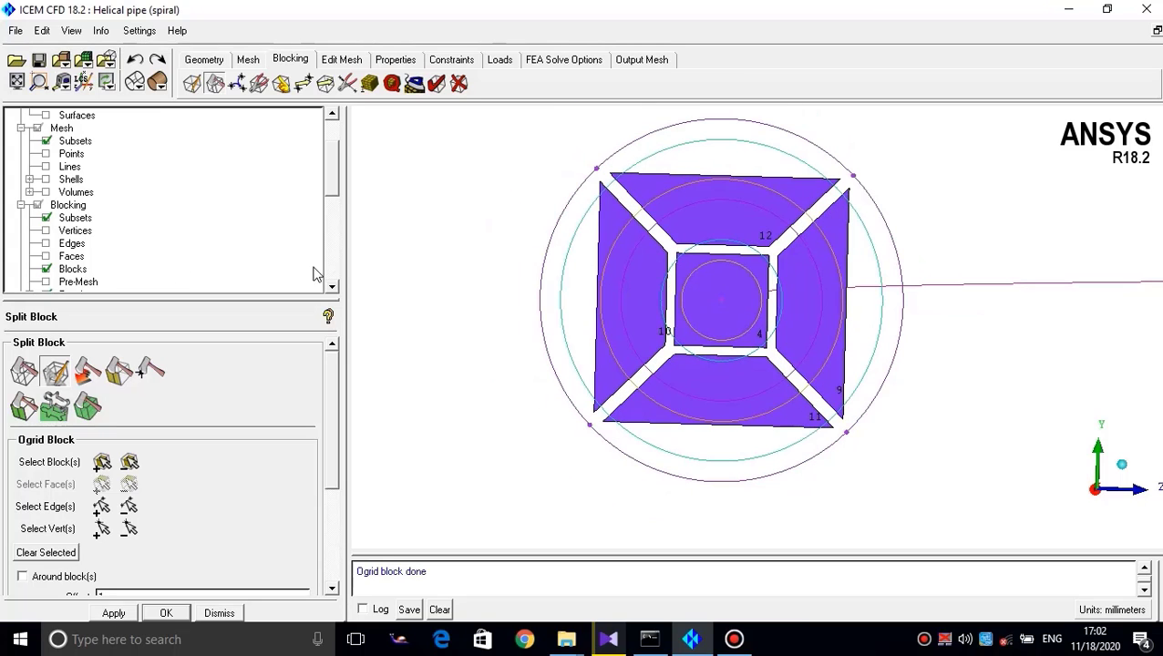
Hide the blocks and display the blocking edges of the O-grid over the end face's circles
{"action": "left_click", "coordinate": [45, 269]}
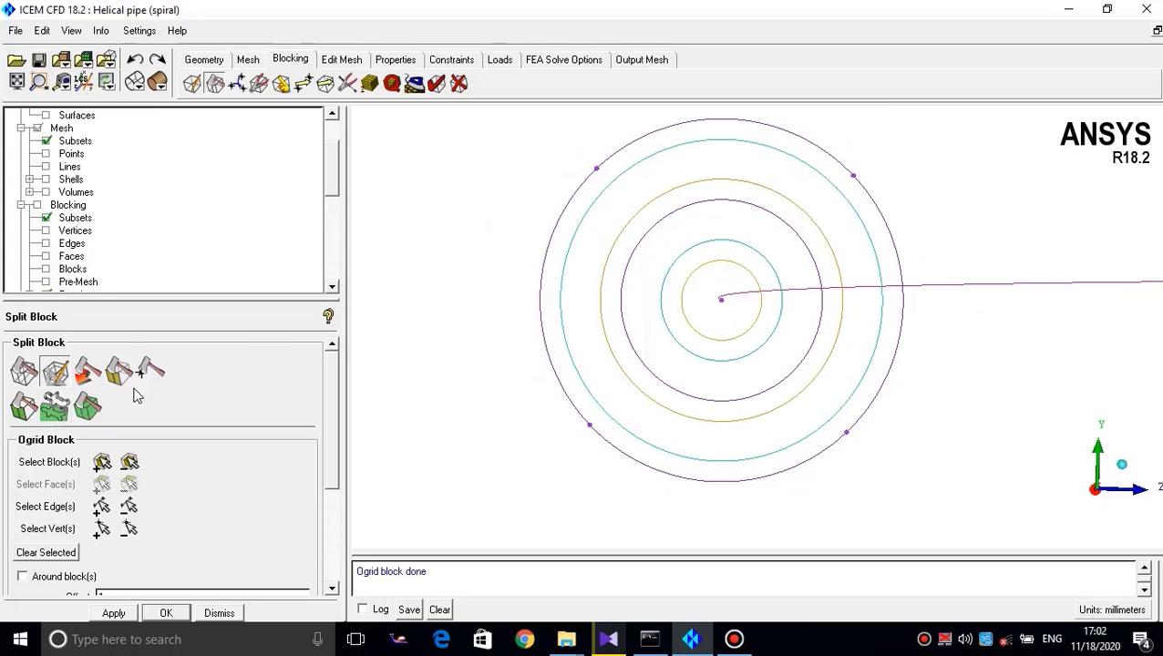
{"action": "left_click", "coordinate": [45, 244]}
{"action": "scroll", "coordinate": [729, 428], "scroll_direction": "down", "scroll_amount": 2}
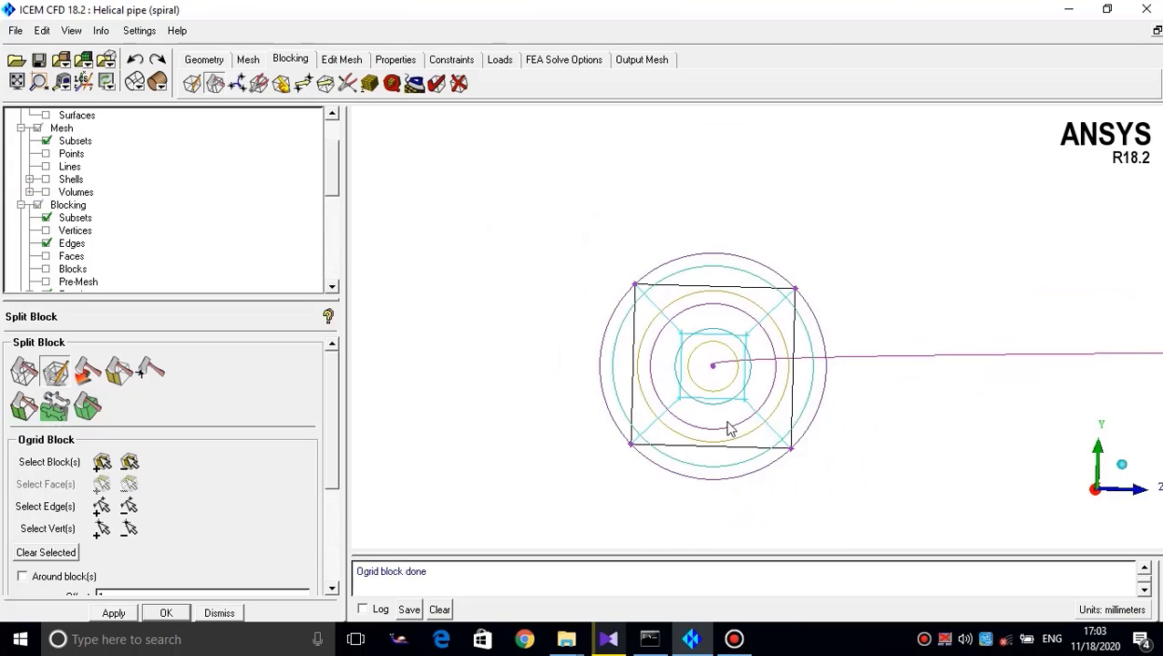
{"action": "scroll", "coordinate": [702, 378], "scroll_direction": "up", "scroll_amount": 3}
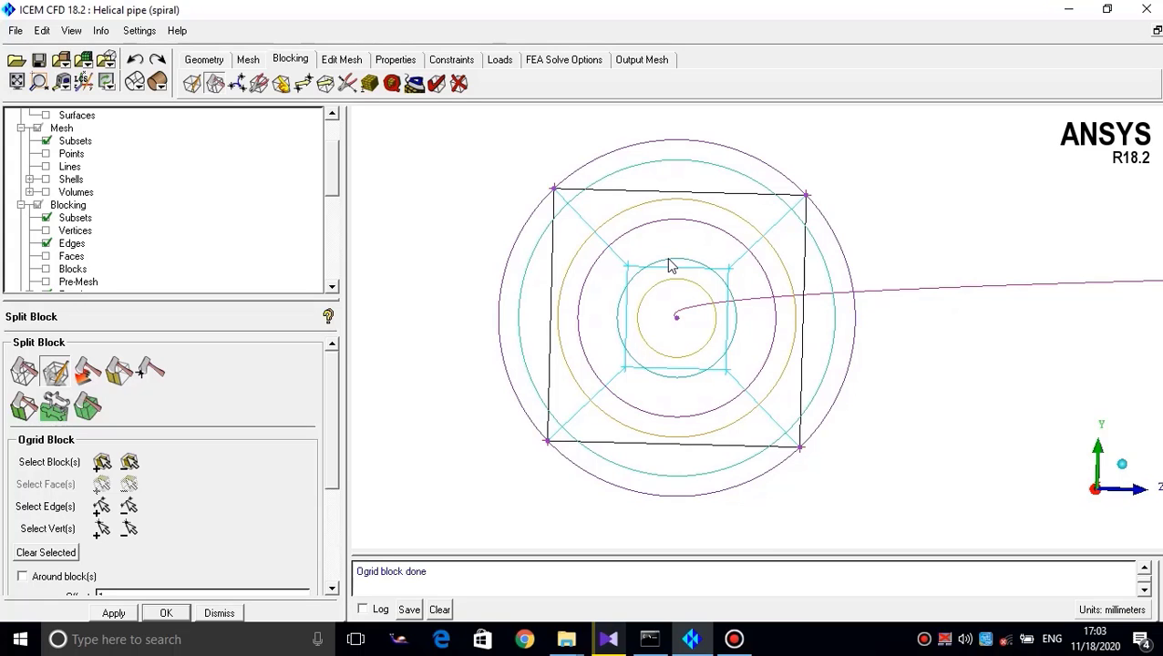
{"action": "left_click_drag", "start_coordinate": [670, 266], "coordinate": [662, 271]}
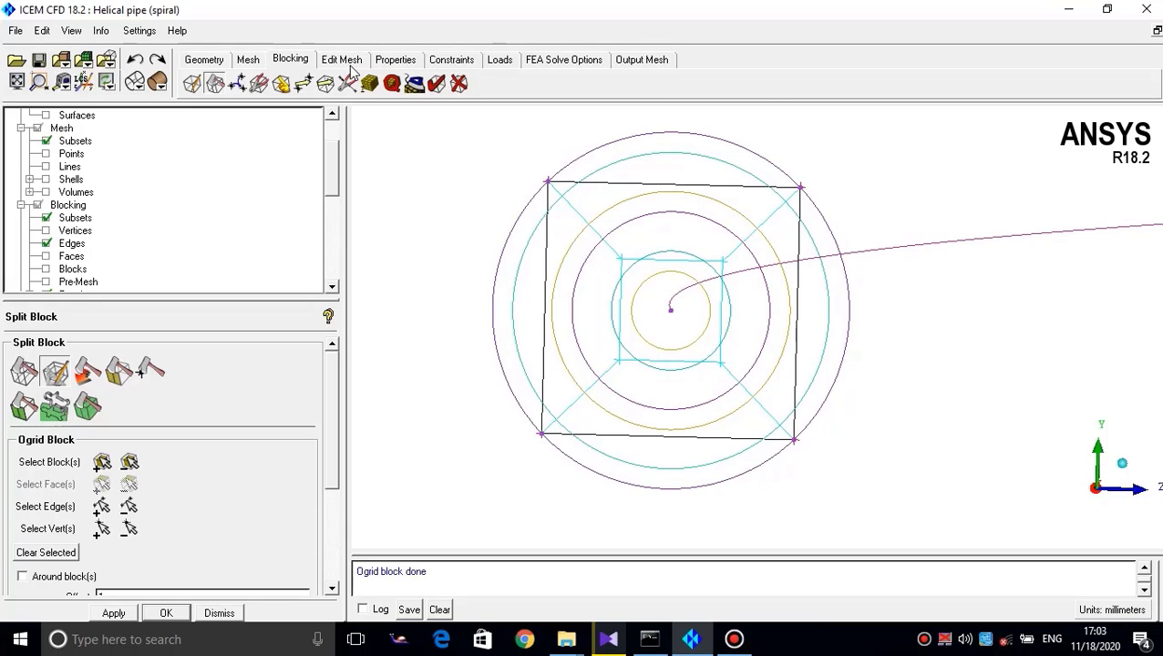
Associate the four outer edges of the O-grid blocking with the end face's outermost circle curve, with vertices projected
{"action": "left_click", "coordinate": [280, 83]}
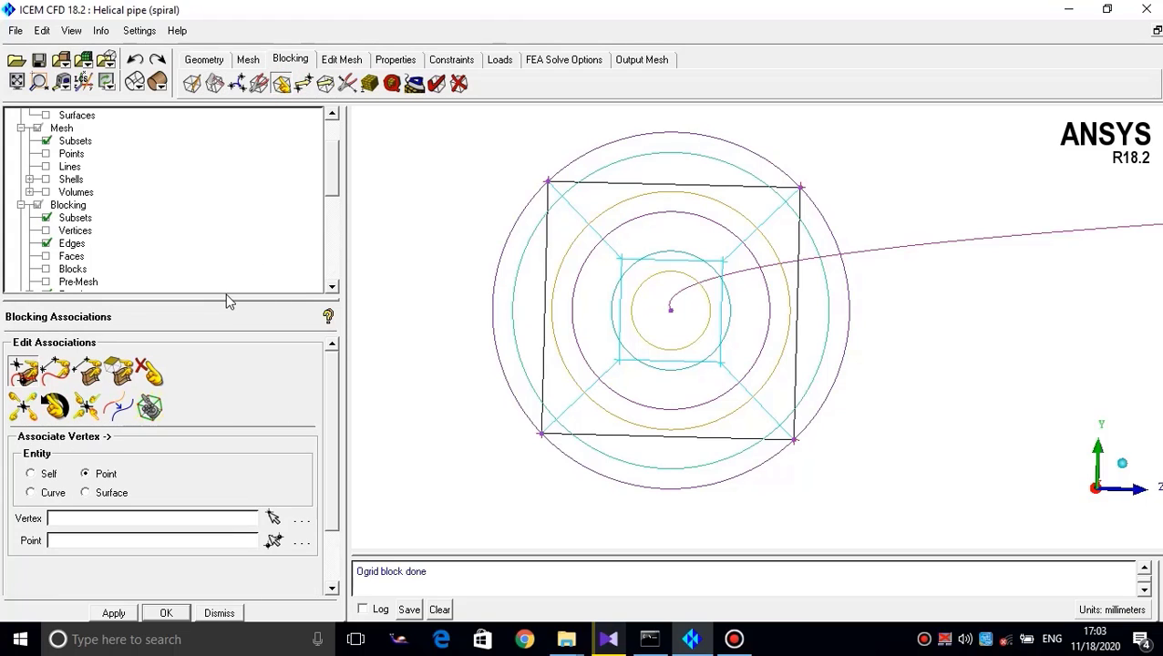
{"action": "left_click_drag", "start_coordinate": [223, 301], "coordinate": [233, 206]}
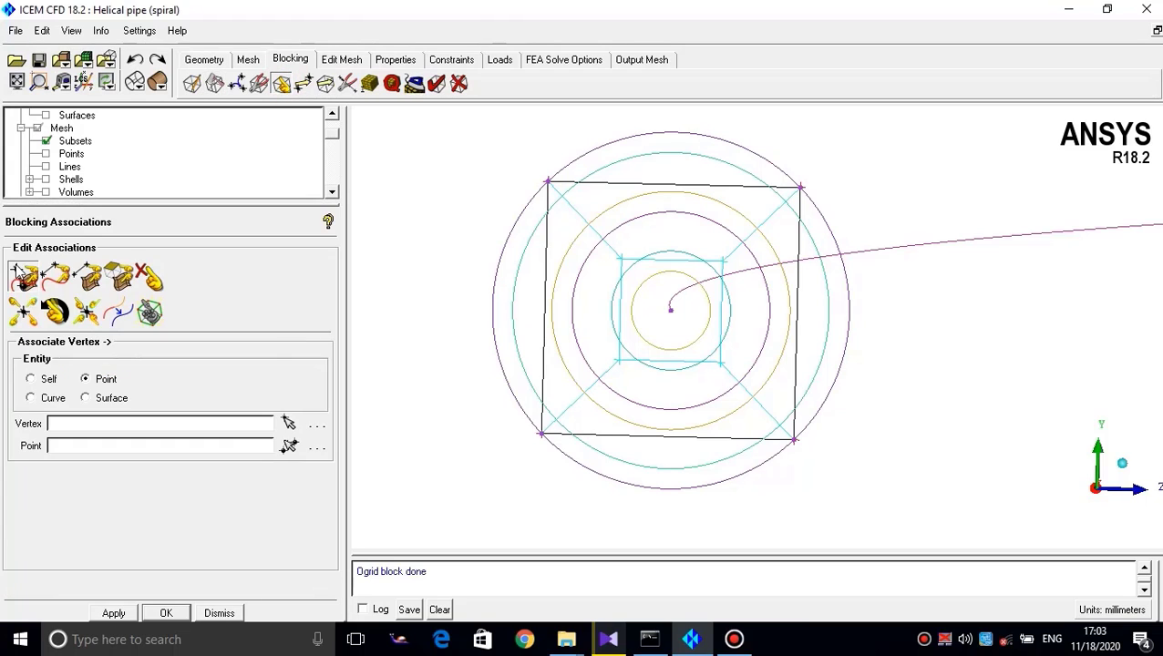
{"action": "left_click", "coordinate": [55, 274]}
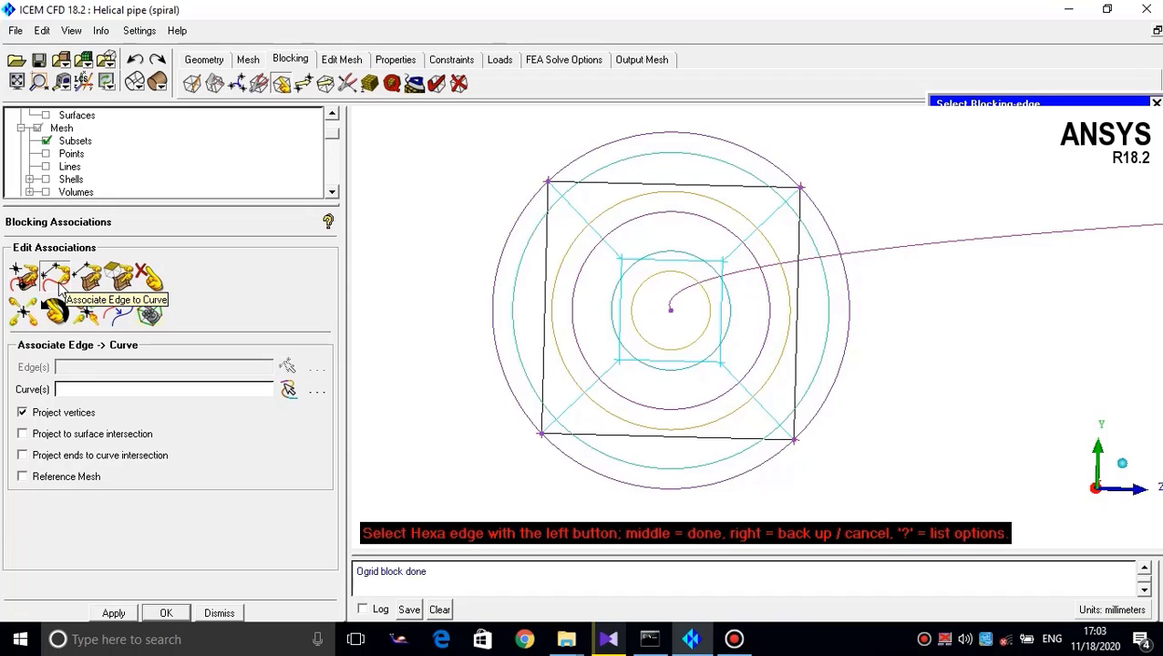
{"action": "left_click", "coordinate": [564, 187]}
{"action": "left_click", "coordinate": [545, 215]}
{"action": "left_click", "coordinate": [665, 436]}
{"action": "left_click", "coordinate": [793, 358]}
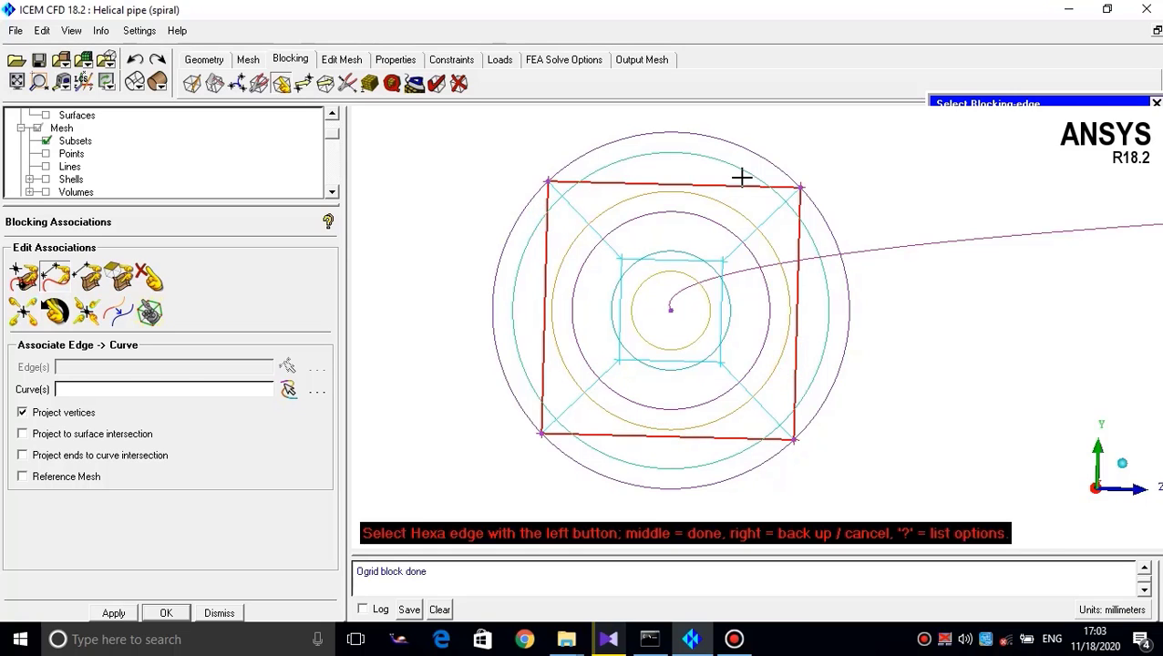
{"action": "middle_click", "coordinate": [741, 176]}
{"action": "left_click", "coordinate": [701, 139]}
{"action": "middle_click", "coordinate": [701, 139]}
{"action": "middle_click", "coordinate": [708, 233]}
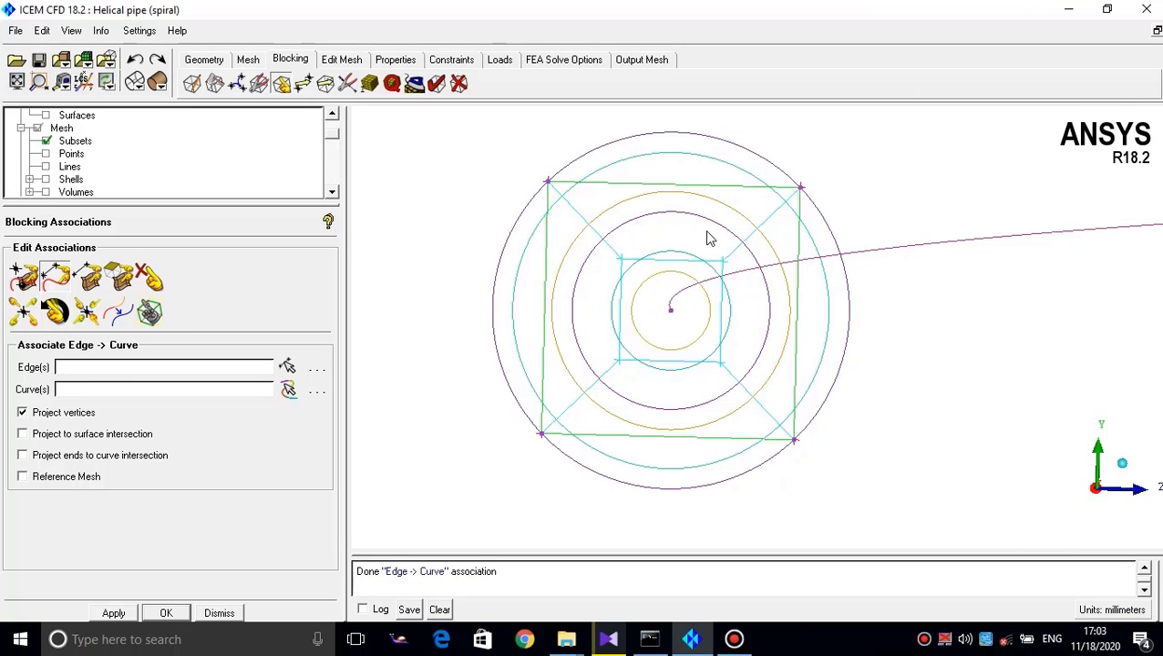
Split the central block on the end face with a second nested O-grid
{"action": "scroll", "coordinate": [708, 232], "scroll_direction": "up", "scroll_amount": 2}
{"action": "middle_click_drag", "start_coordinate": [708, 234], "coordinate": [774, 300]}
{"action": "scroll", "coordinate": [775, 300], "scroll_direction": "down", "scroll_amount": 1}
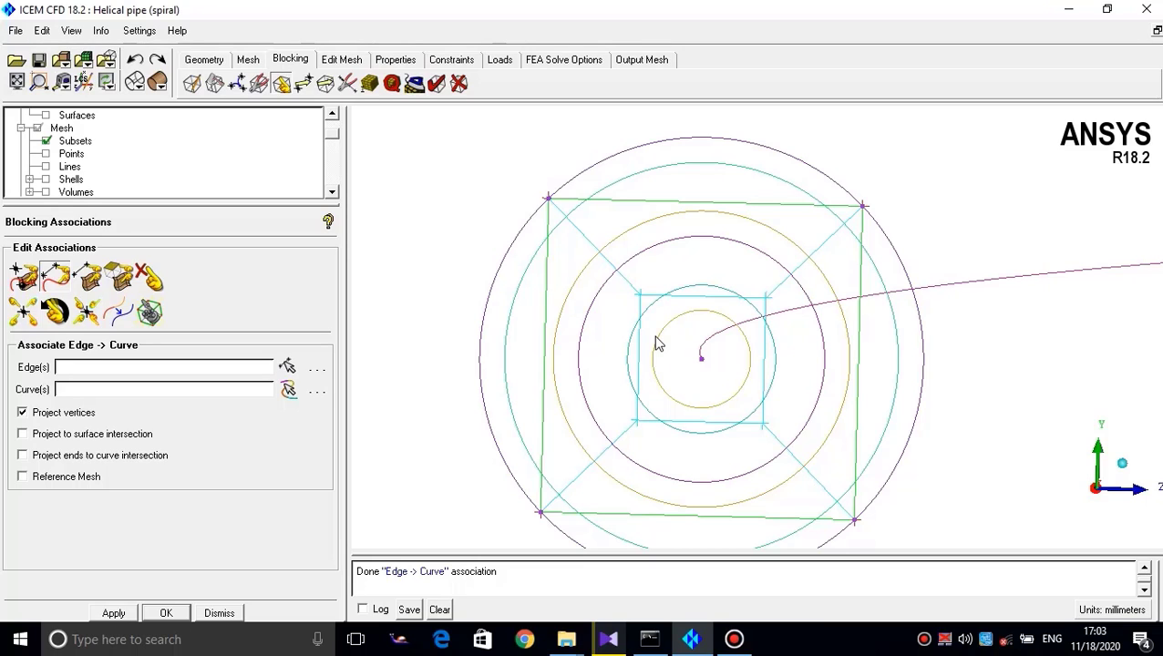
{"action": "left_click", "coordinate": [216, 83]}
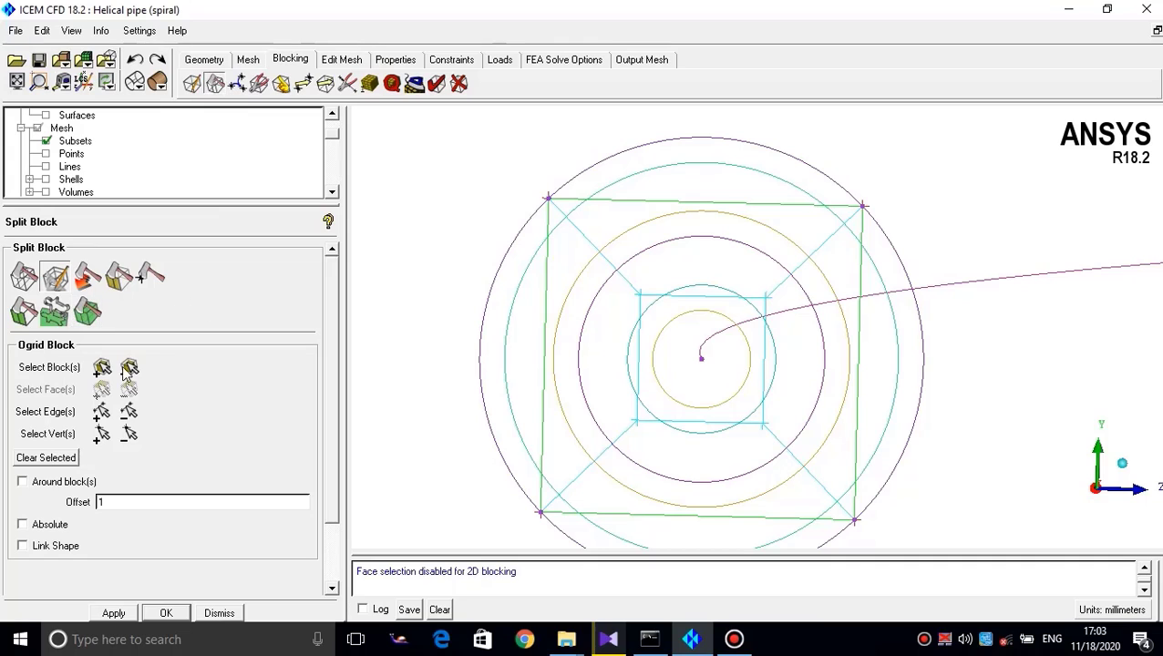
{"action": "left_click", "coordinate": [101, 367]}
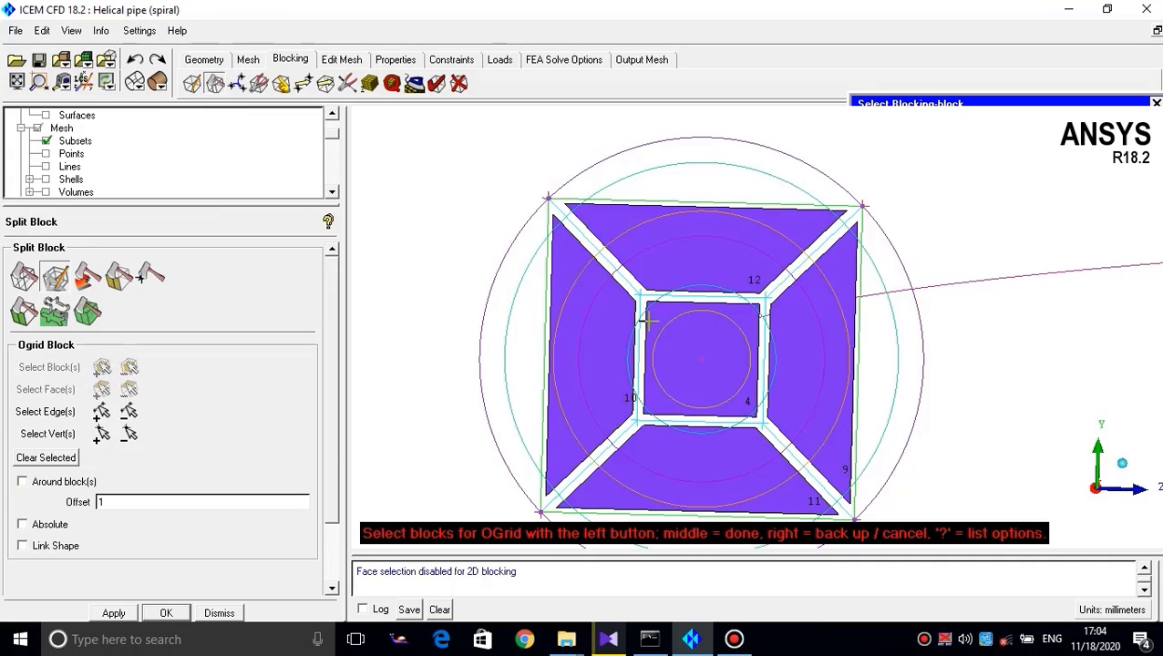
{"action": "left_click", "coordinate": [685, 332]}
{"action": "middle_click", "coordinate": [666, 346]}
{"action": "left_click", "coordinate": [96, 616]}
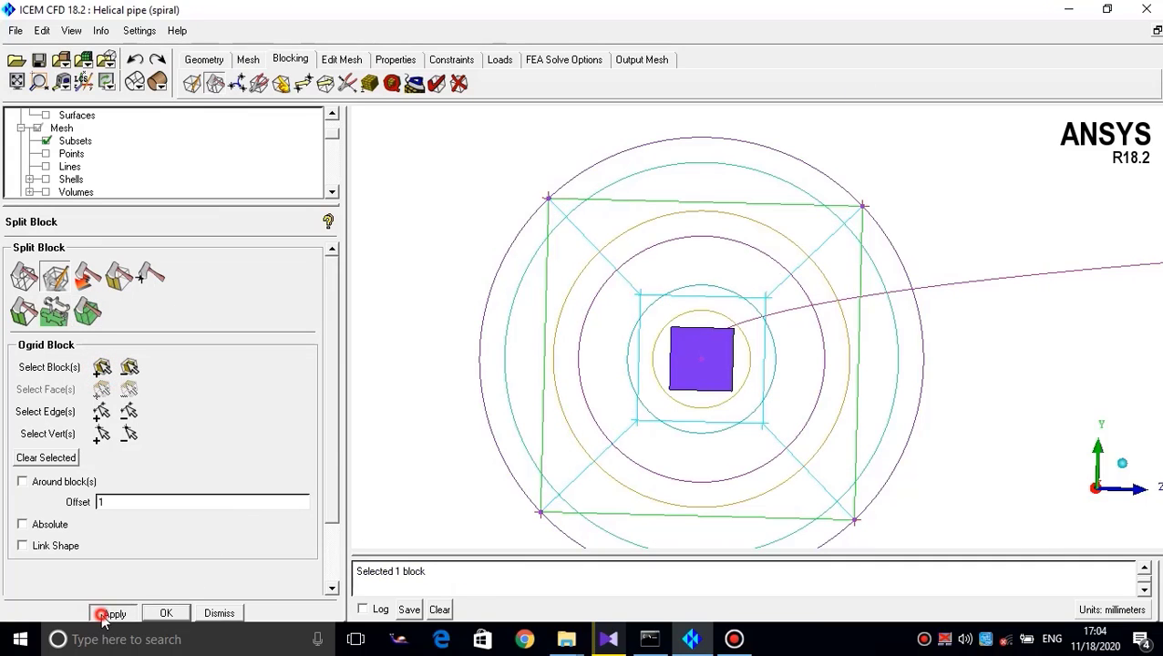
Split the new innermost block with a third nested O-grid
{"action": "left_click", "coordinate": [330, 355]}
{"action": "left_click_drag", "start_coordinate": [331, 356], "coordinate": [330, 368]}
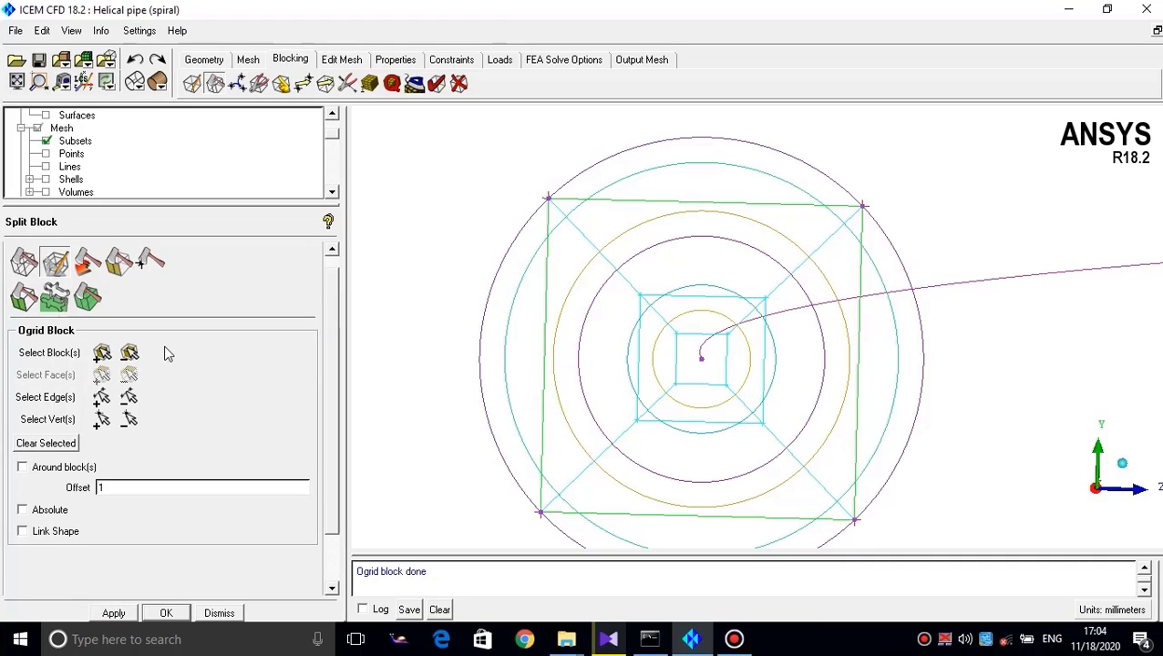
{"action": "left_click", "coordinate": [101, 353]}
{"action": "left_click", "coordinate": [700, 357]}
{"action": "middle_click", "coordinate": [700, 358]}
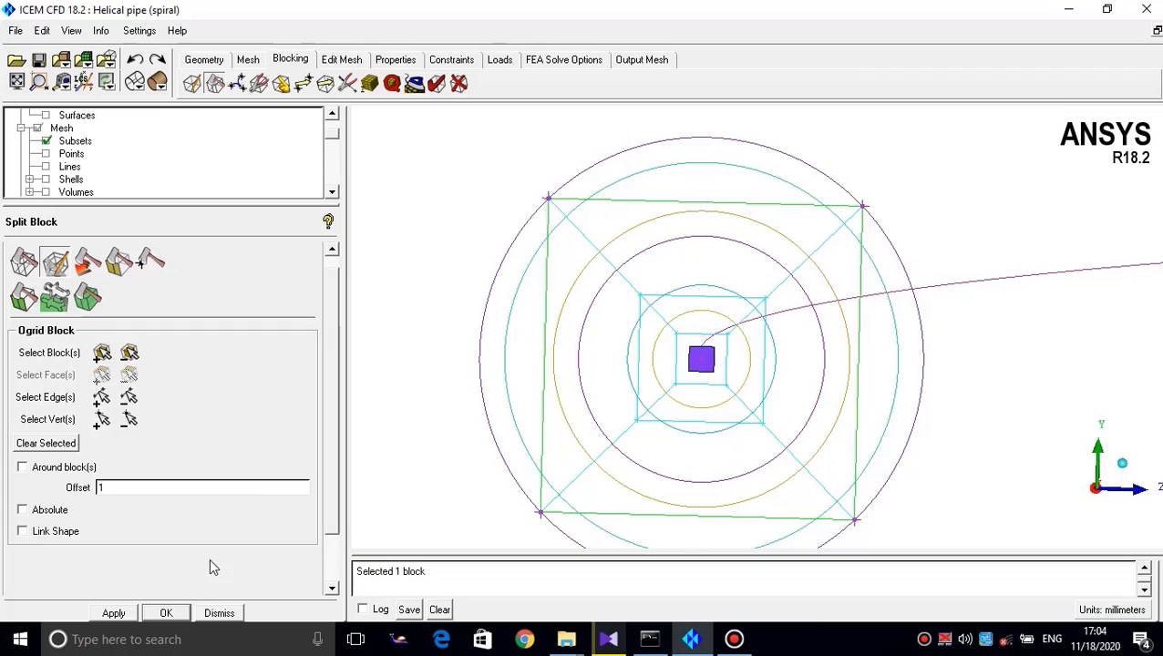
{"action": "left_click", "coordinate": [113, 613]}
Create a fourth nested O-grid in the small block at the centre of the end face
{"action": "left_click", "coordinate": [101, 353]}
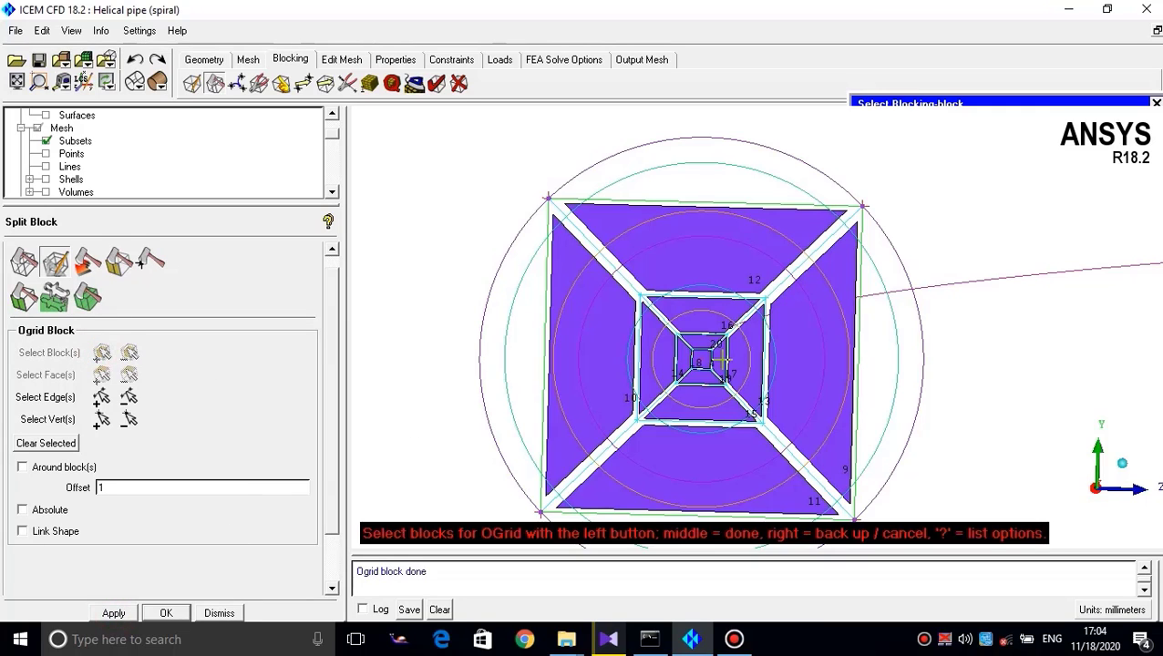
{"action": "left_click", "coordinate": [704, 360]}
{"action": "middle_click", "coordinate": [703, 360]}
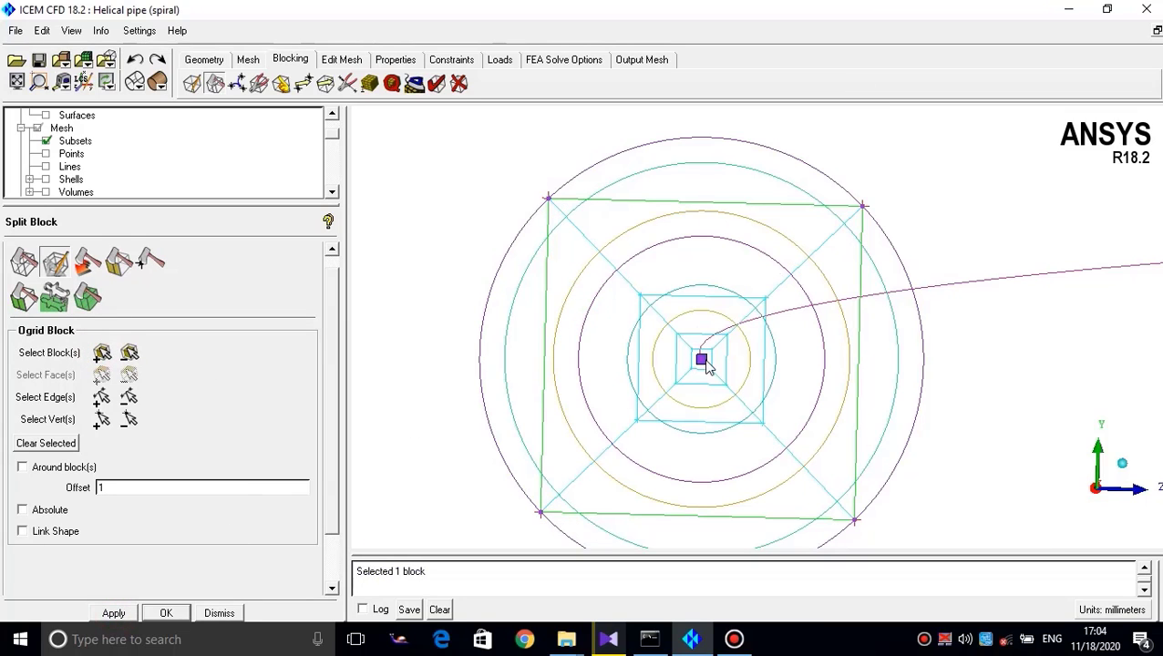
{"action": "left_click", "coordinate": [113, 613]}
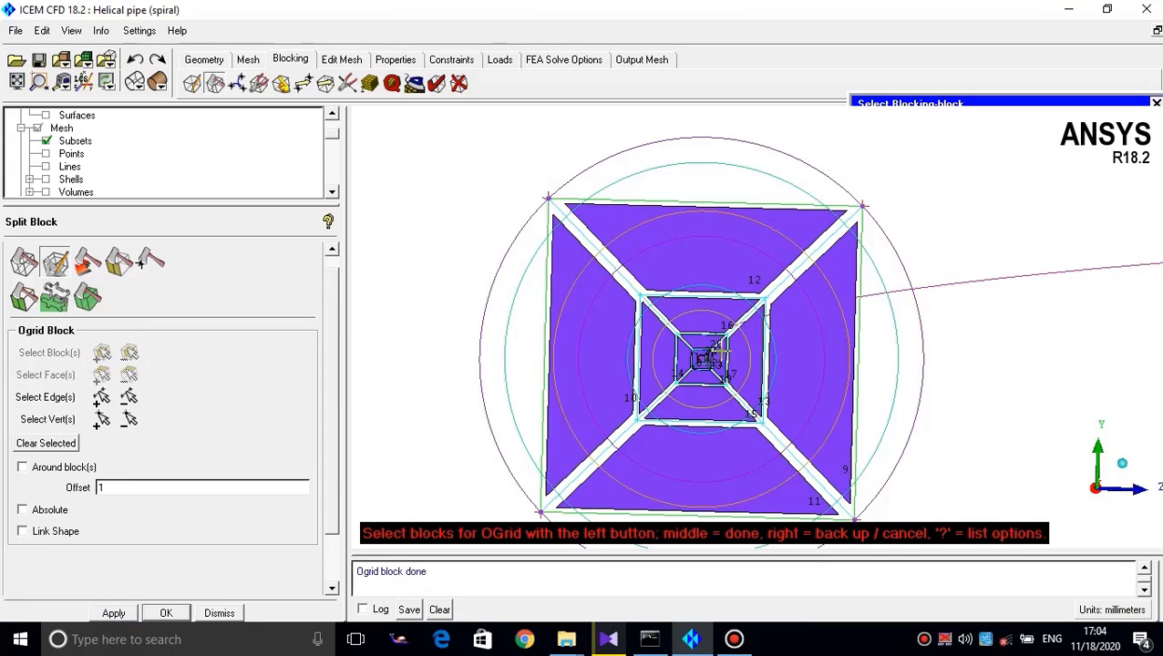
Create a fifth nested O-grid in the current innermost block
{"action": "scroll", "coordinate": [744, 379], "scroll_direction": "up", "scroll_amount": 5}
{"action": "scroll", "coordinate": [744, 379], "scroll_direction": "up", "scroll_amount": 2}
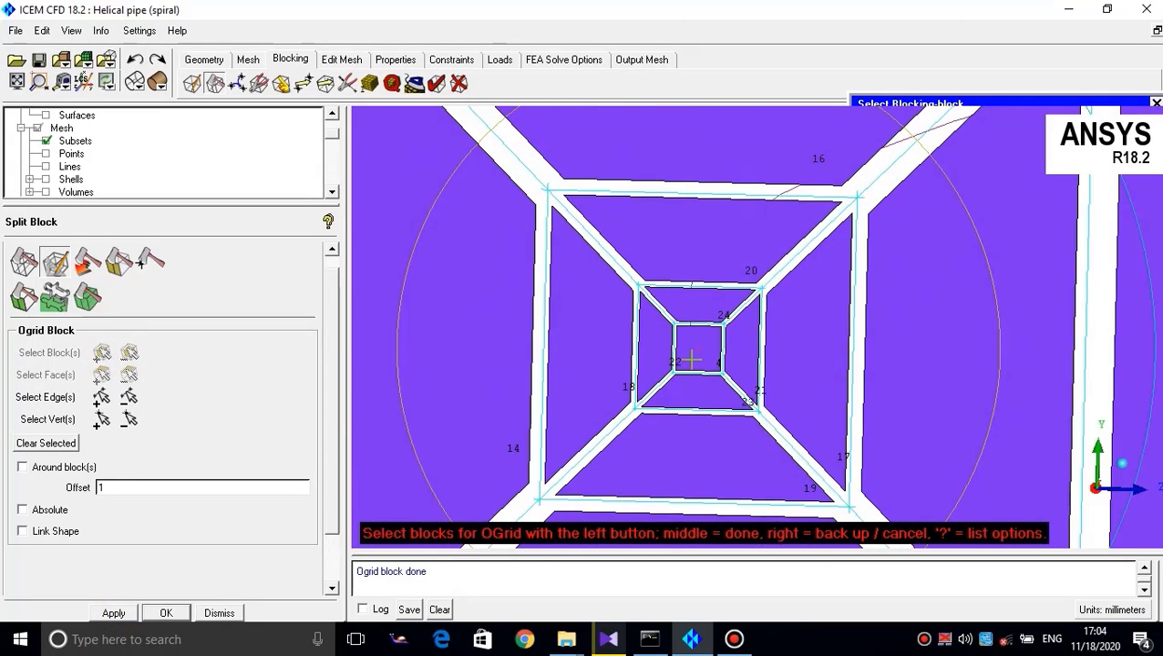
{"action": "left_click", "coordinate": [693, 363]}
{"action": "middle_click", "coordinate": [695, 373]}
{"action": "left_click", "coordinate": [113, 613]}
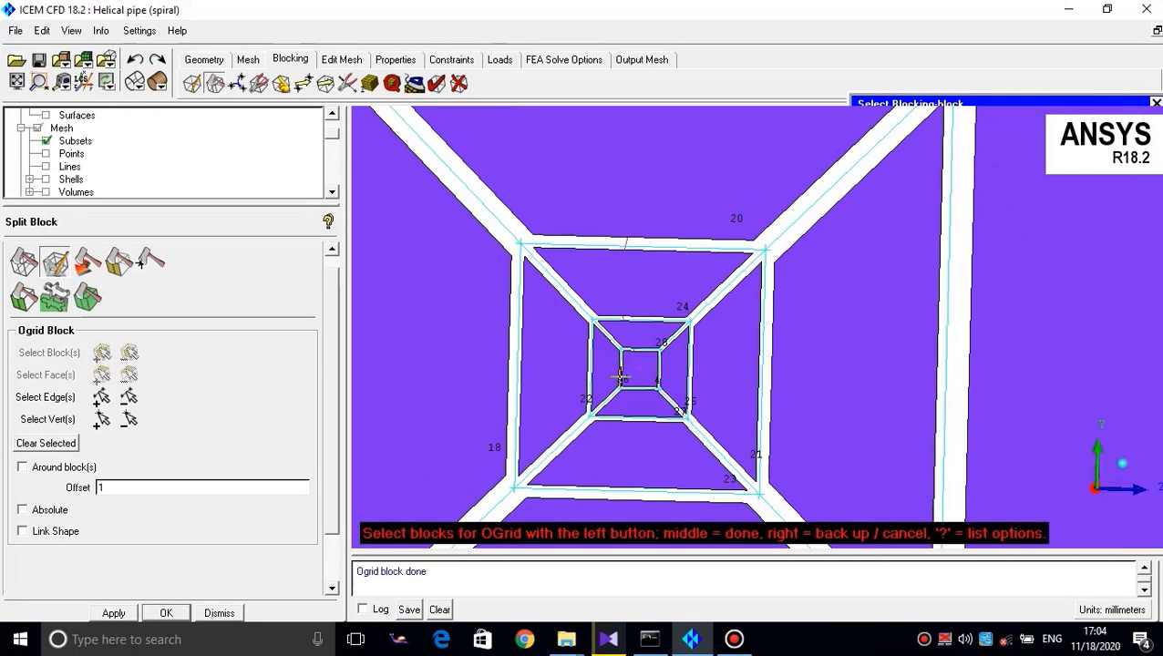
Split the remaining central block with a sixth nested O-grid
{"action": "left_click", "coordinate": [636, 369]}
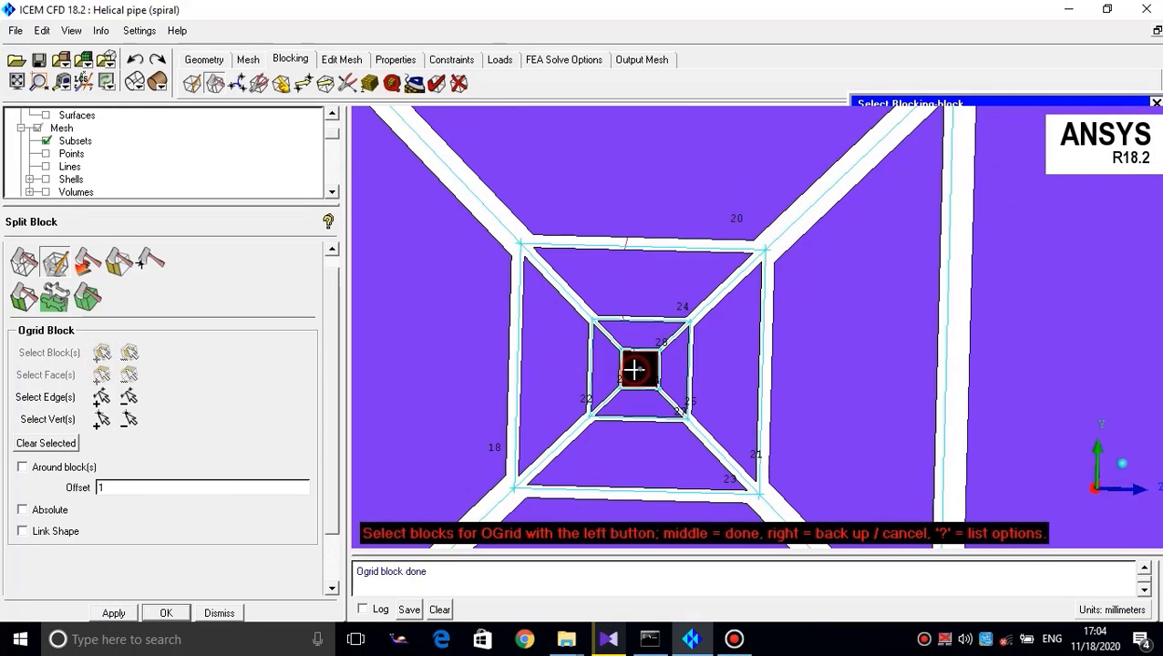
{"action": "middle_click", "coordinate": [637, 368]}
{"action": "left_click", "coordinate": [113, 613]}
{"action": "scroll", "coordinate": [784, 342], "scroll_direction": "down", "scroll_amount": 5}
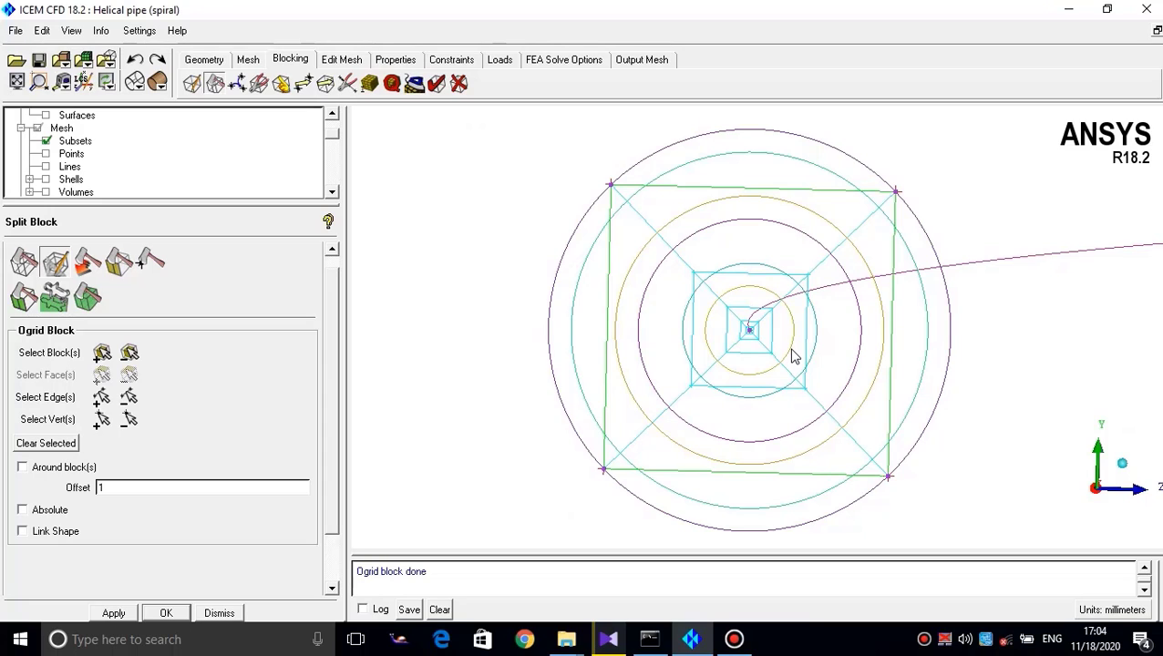
Associate the four edges of the second-outermost blocking square with the second-outermost circle curve, with vertices projected
{"action": "mouse_move", "coordinate": [790, 349]}
{"action": "middle_mouse_down"}
{"action": "mouse_move", "coordinate": [721, 330]}
{"action": "mouse_move", "coordinate": [797, 352]}
{"action": "middle_mouse_up"}
{"action": "scroll", "coordinate": [721, 330], "scroll_direction": "up", "scroll_amount": 2}
{"action": "middle_click_drag", "start_coordinate": [779, 260], "coordinate": [780, 296]}
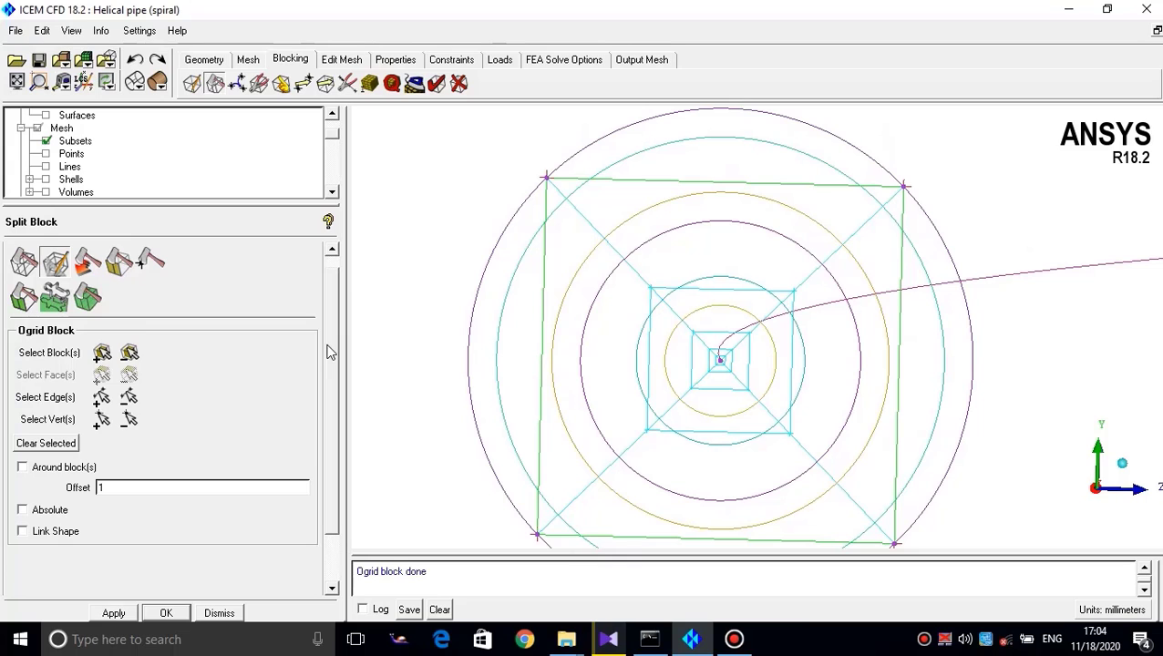
{"action": "left_click_drag", "start_coordinate": [329, 348], "coordinate": [328, 334]}
{"action": "left_click", "coordinate": [284, 81]}
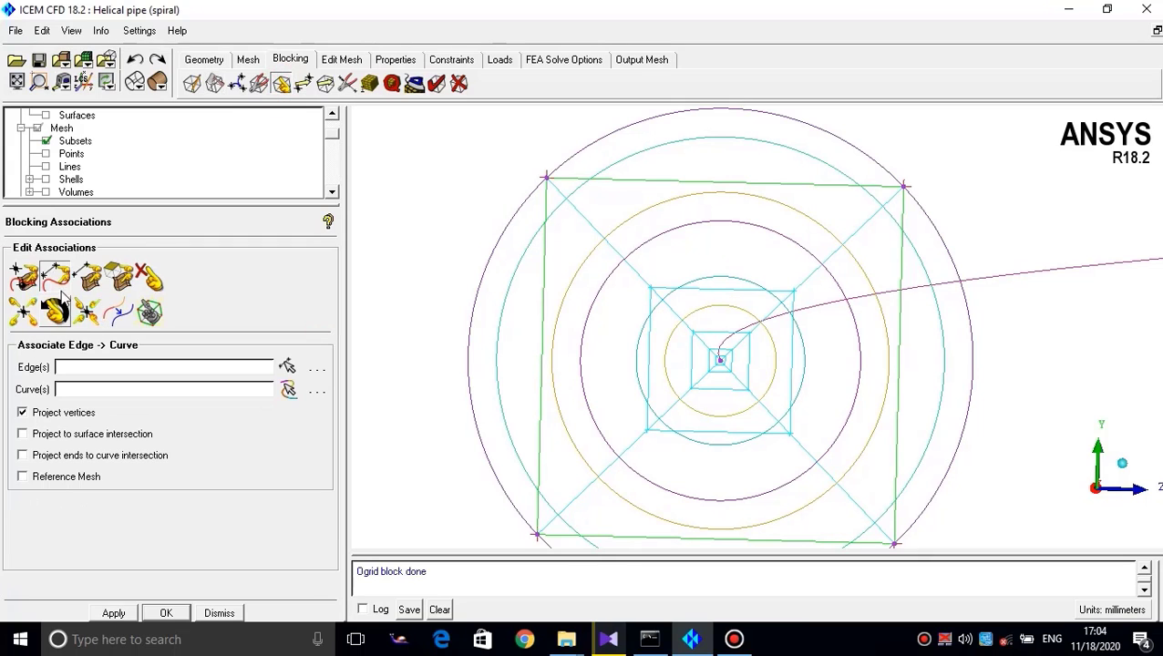
{"action": "scroll", "coordinate": [712, 268], "scroll_direction": "down", "scroll_amount": 2}
{"action": "scroll", "coordinate": [712, 268], "scroll_direction": "up", "scroll_amount": 2}
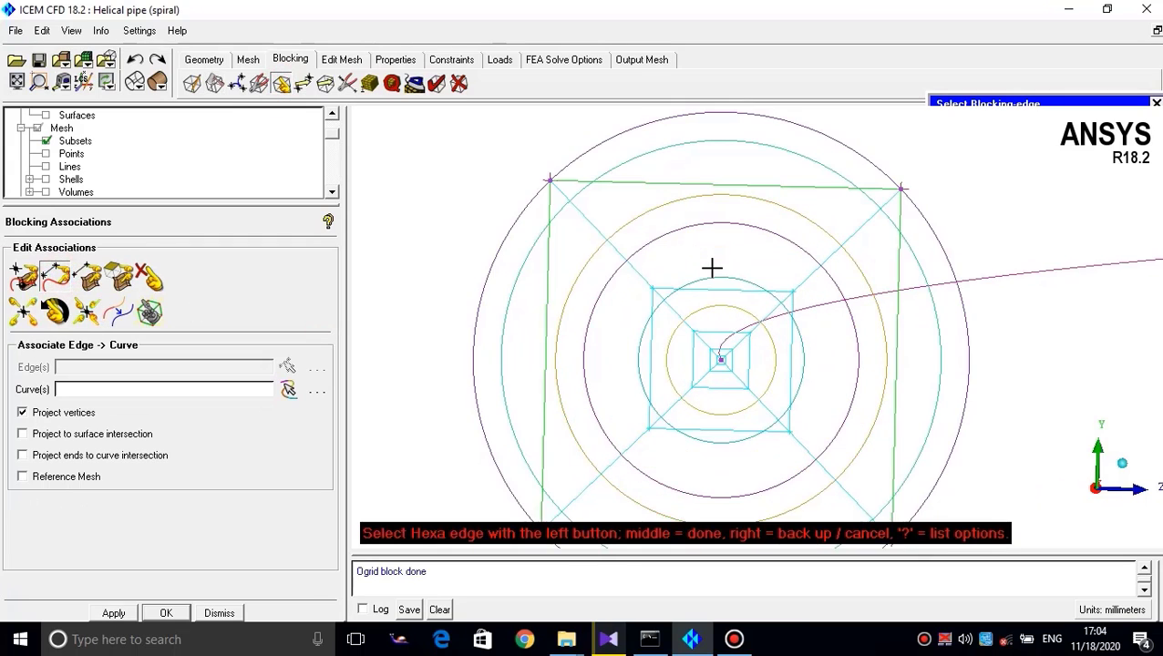
{"action": "mouse_move", "coordinate": [712, 268]}
{"action": "middle_mouse_down"}
{"action": "mouse_move", "coordinate": [745, 235]}
{"action": "mouse_move", "coordinate": [653, 257]}
{"action": "middle_mouse_up"}
{"action": "scroll", "coordinate": [660, 246], "scroll_direction": "down", "scroll_amount": 2}
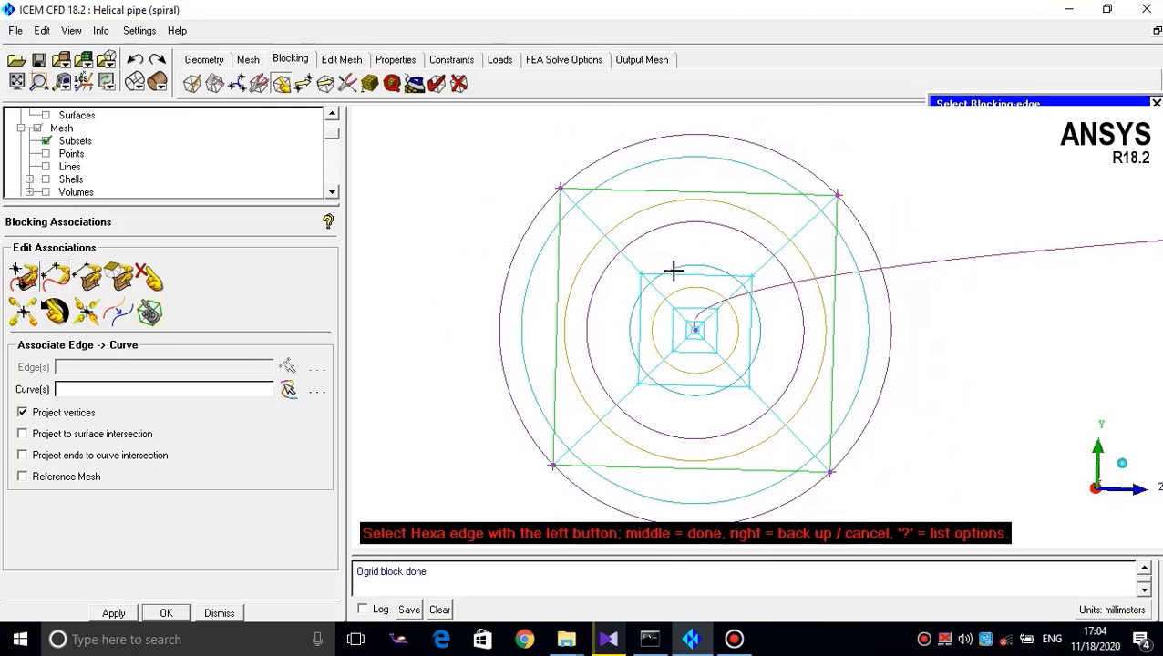
{"action": "left_click", "coordinate": [672, 272]}
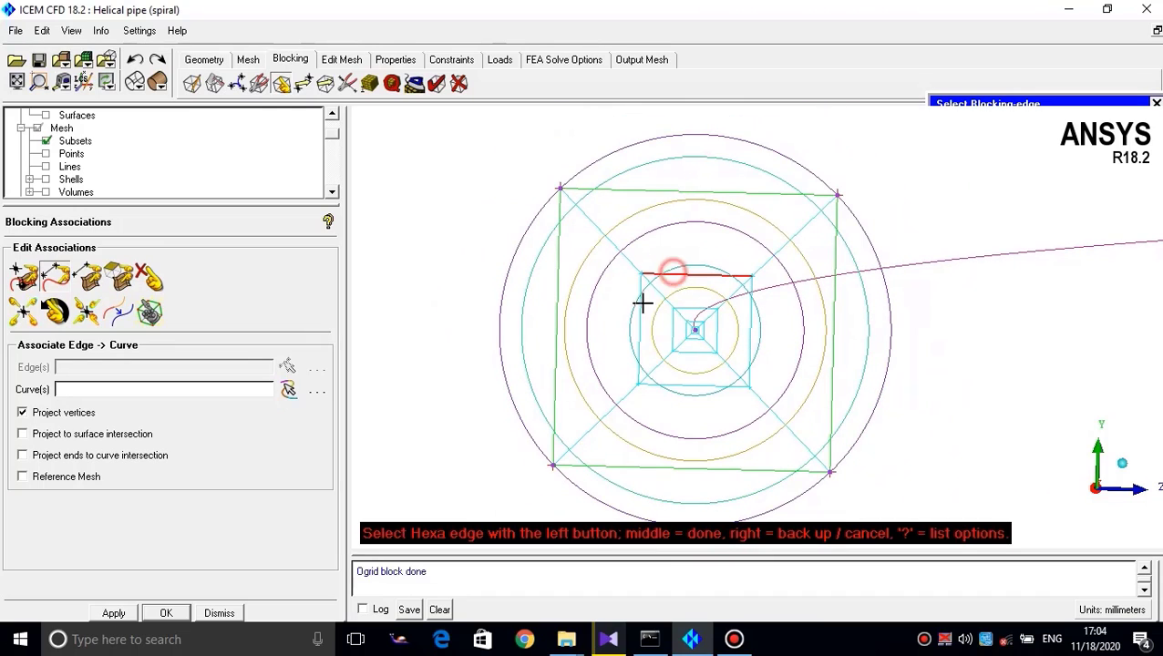
{"action": "left_click", "coordinate": [632, 322]}
{"action": "left_click", "coordinate": [670, 383]}
{"action": "left_click", "coordinate": [751, 354]}
{"action": "middle_click", "coordinate": [718, 246]}
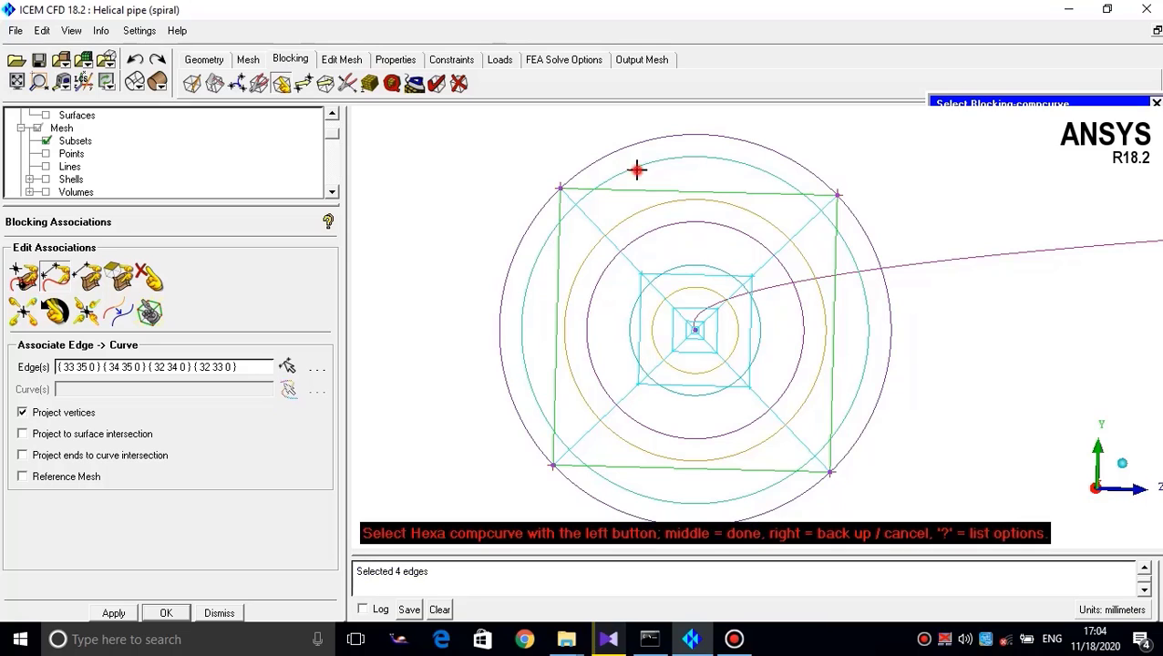
{"action": "left_click", "coordinate": [636, 168]}
{"action": "middle_click", "coordinate": [642, 259]}
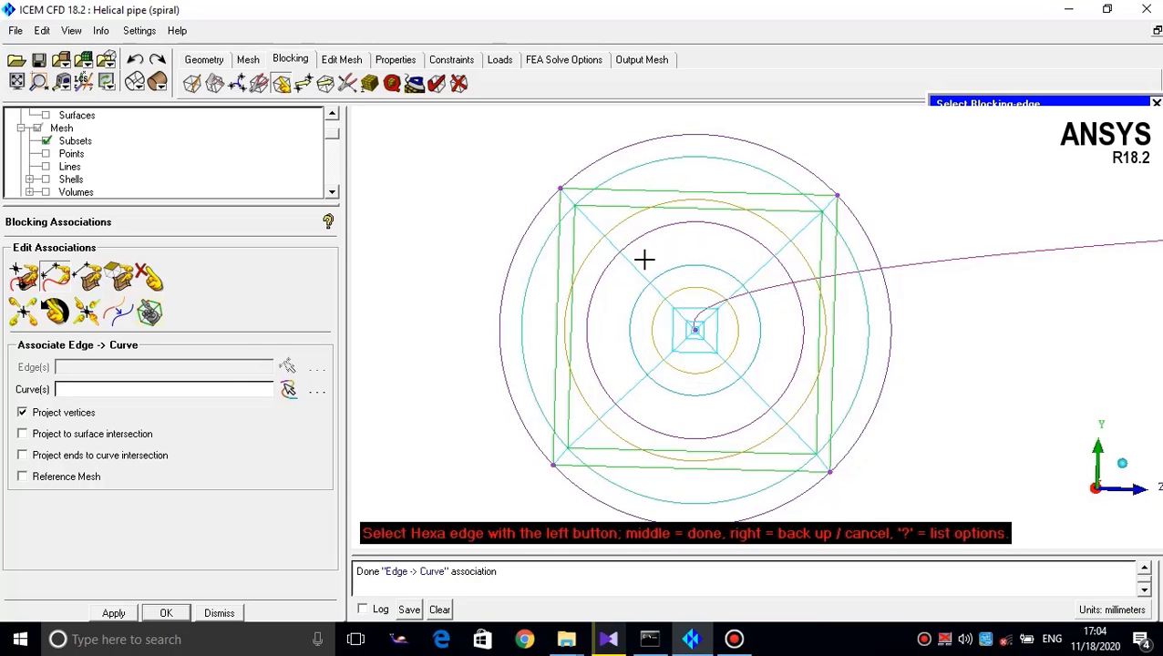
Associate the four edges of the third blocking square from the outside with the third circle curve from the outside
{"action": "scroll", "coordinate": [694, 293], "scroll_direction": "up", "scroll_amount": 1}
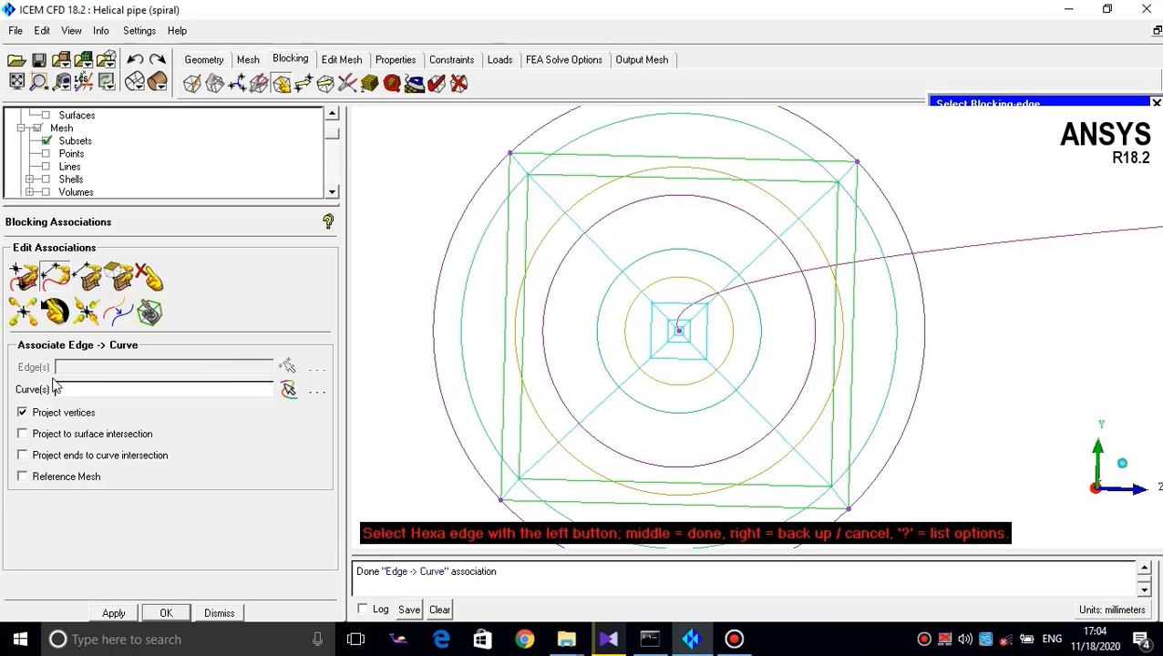
{"action": "left_click", "coordinate": [666, 303]}
{"action": "left_click", "coordinate": [650, 329]}
{"action": "left_click", "coordinate": [673, 359]}
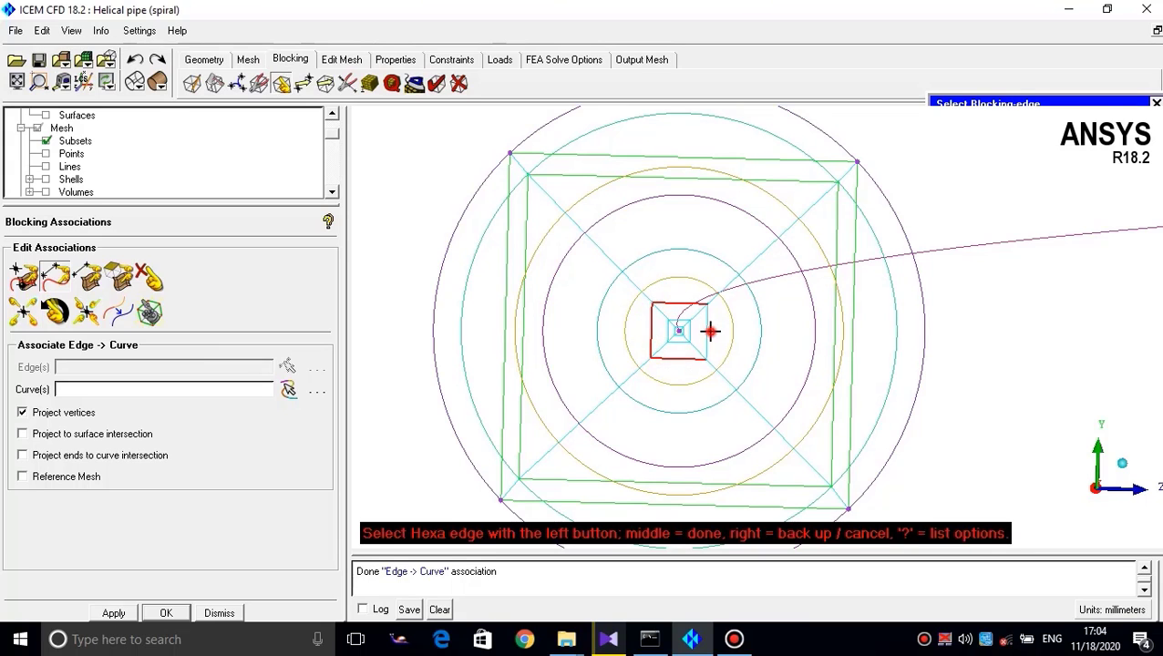
{"action": "left_click", "coordinate": [709, 332]}
{"action": "scroll", "coordinate": [696, 285], "scroll_direction": "down", "scroll_amount": 1}
{"action": "scroll", "coordinate": [698, 260], "scroll_direction": "up", "scroll_amount": 3}
{"action": "scroll", "coordinate": [699, 262], "scroll_direction": "down", "scroll_amount": 4}
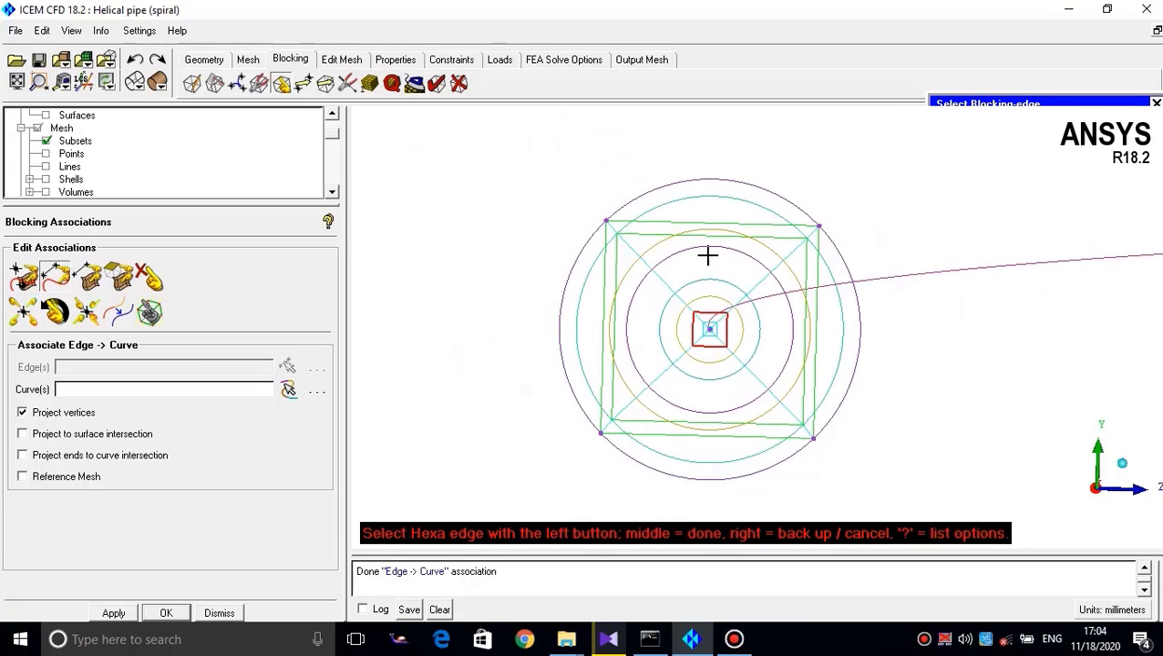
{"action": "scroll", "coordinate": [706, 256], "scroll_direction": "down", "scroll_amount": 2}
{"action": "scroll", "coordinate": [702, 255], "scroll_direction": "up", "scroll_amount": 3}
{"action": "middle_click", "coordinate": [641, 233]}
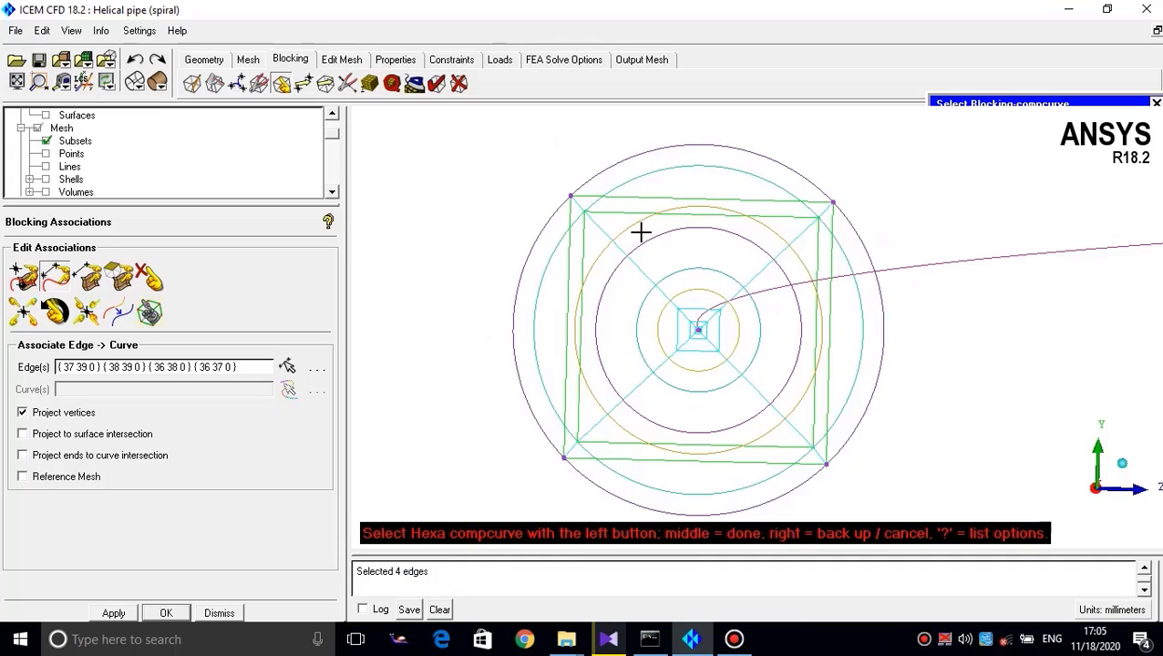
{"action": "left_click", "coordinate": [632, 227]}
{"action": "middle_click", "coordinate": [633, 226]}
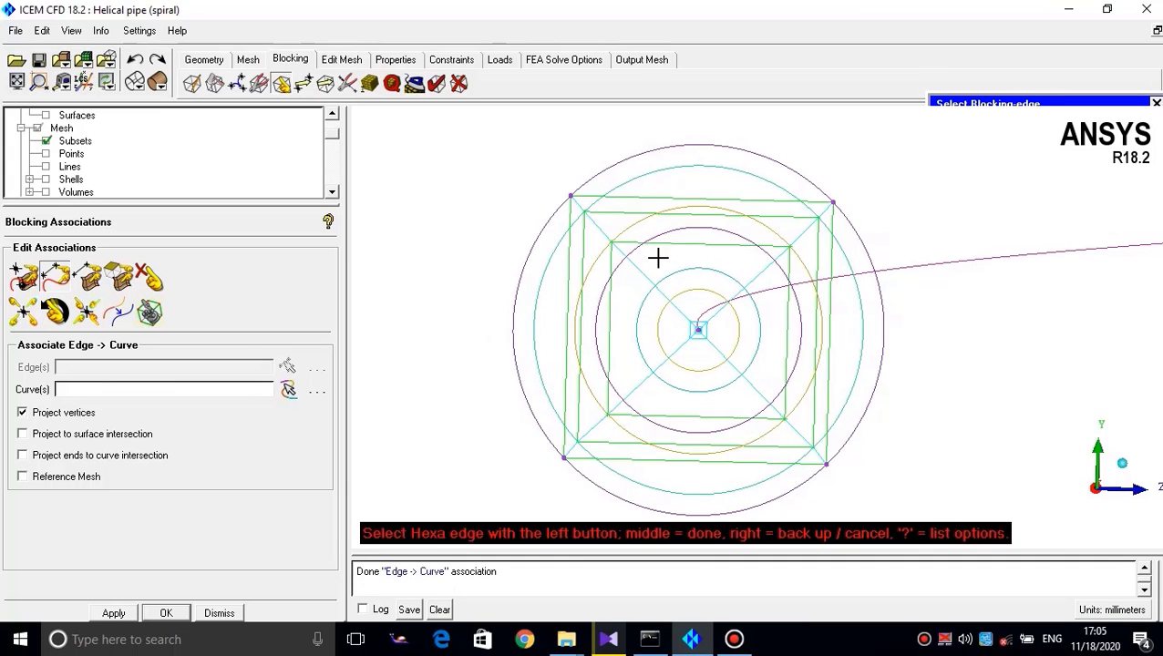
Associate the four edges of the fourth blocking square from the outside with the fourth circle curve from the outside
{"action": "scroll", "coordinate": [675, 291], "scroll_direction": "up", "scroll_amount": 2}
{"action": "left_click", "coordinate": [649, 325]}
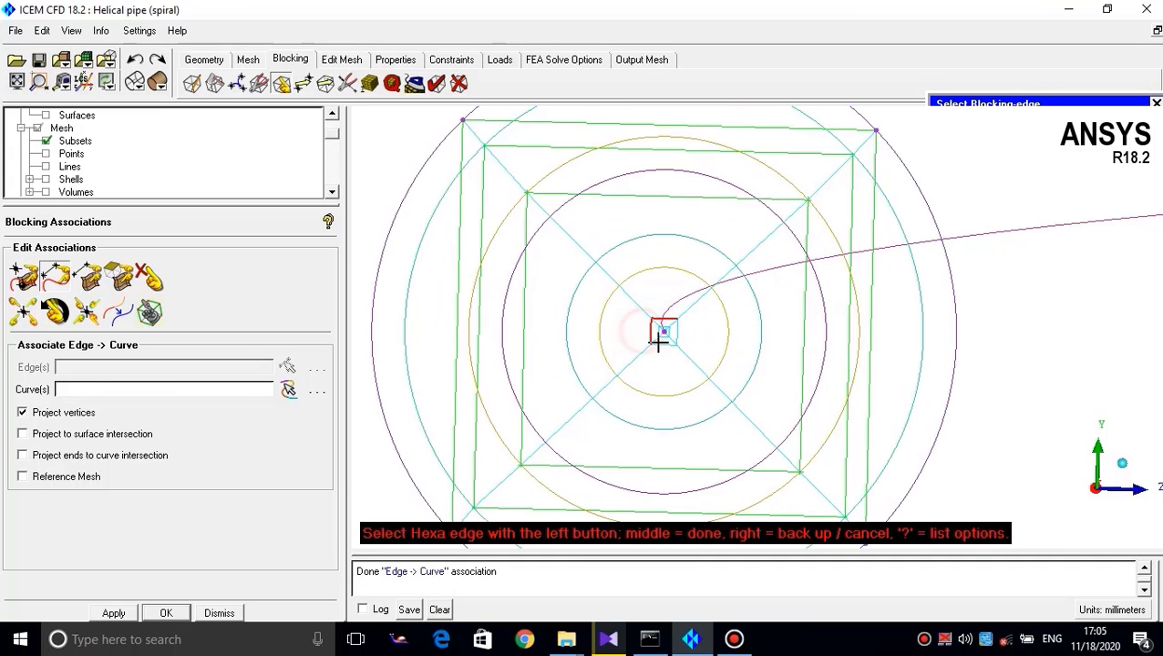
{"action": "left_click", "coordinate": [658, 343]}
{"action": "left_click", "coordinate": [678, 334]}
{"action": "middle_click", "coordinate": [662, 242]}
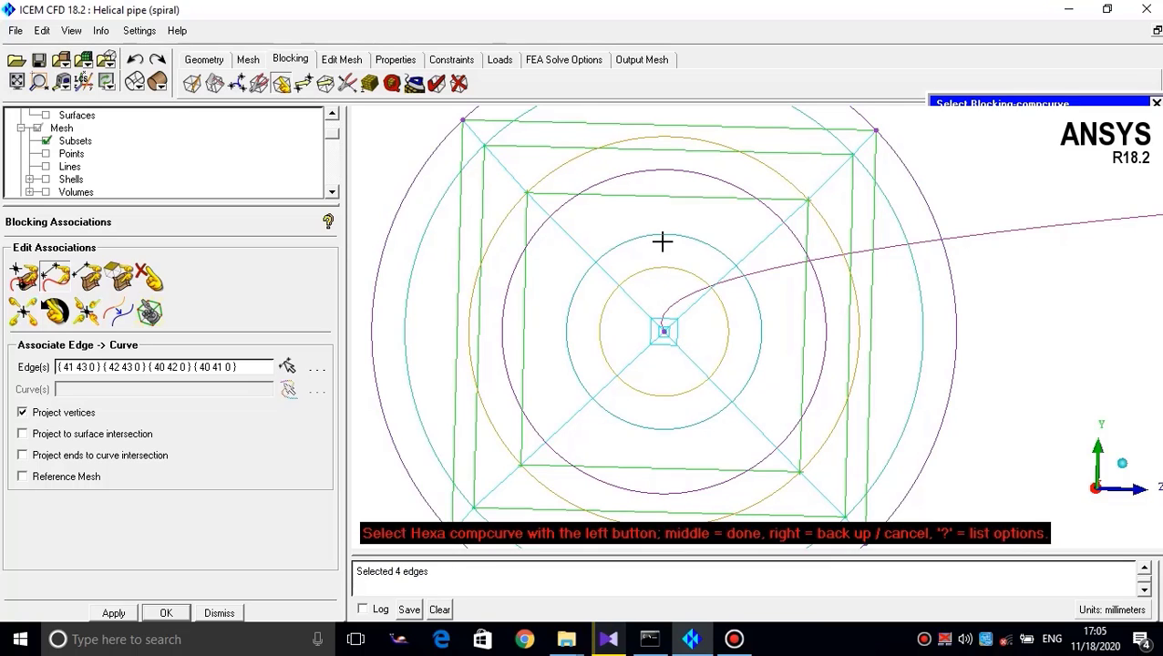
{"action": "left_click", "coordinate": [618, 175]}
{"action": "middle_click", "coordinate": [618, 173]}
Associate the four edges of the fifth blocking square from the outside with the second-innermost circle curve
{"action": "scroll", "coordinate": [656, 292], "scroll_direction": "up", "scroll_amount": 2}
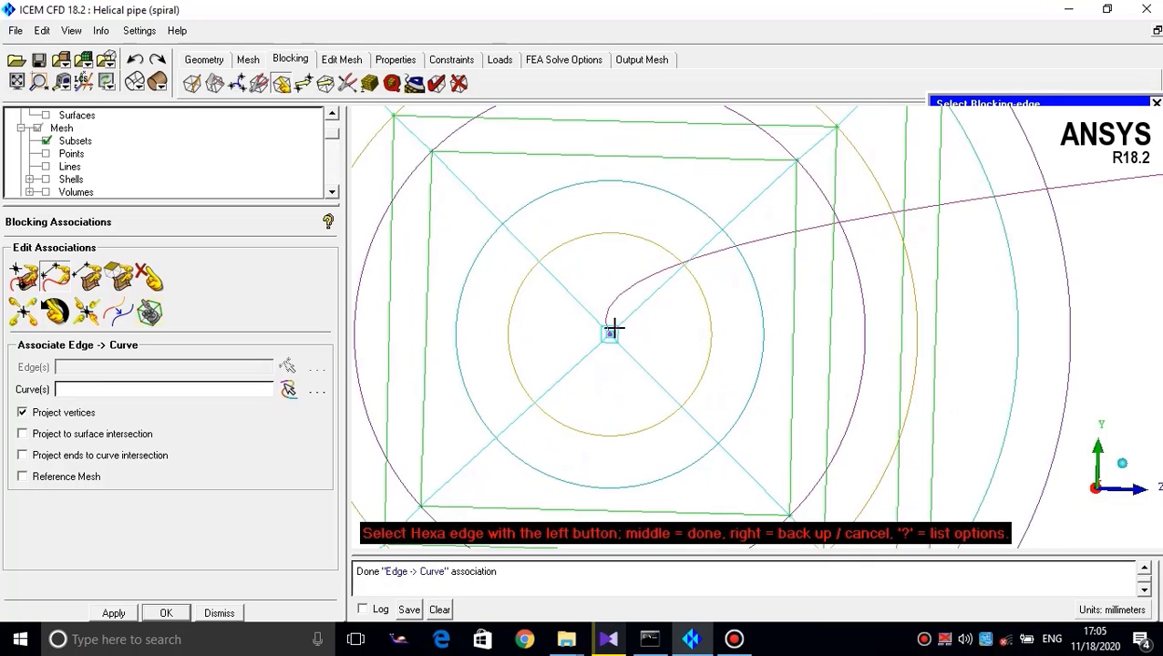
{"action": "left_click", "coordinate": [610, 333]}
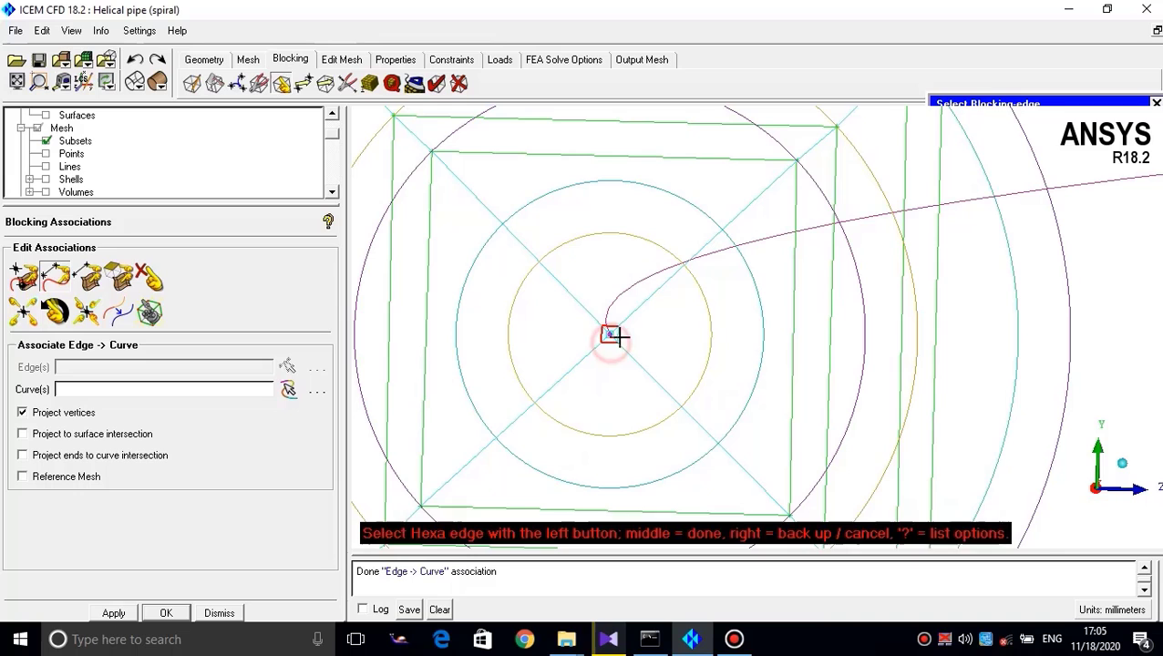
{"action": "middle_click", "coordinate": [670, 284]}
{"action": "left_click", "coordinate": [613, 181]}
{"action": "middle_click", "coordinate": [607, 306]}
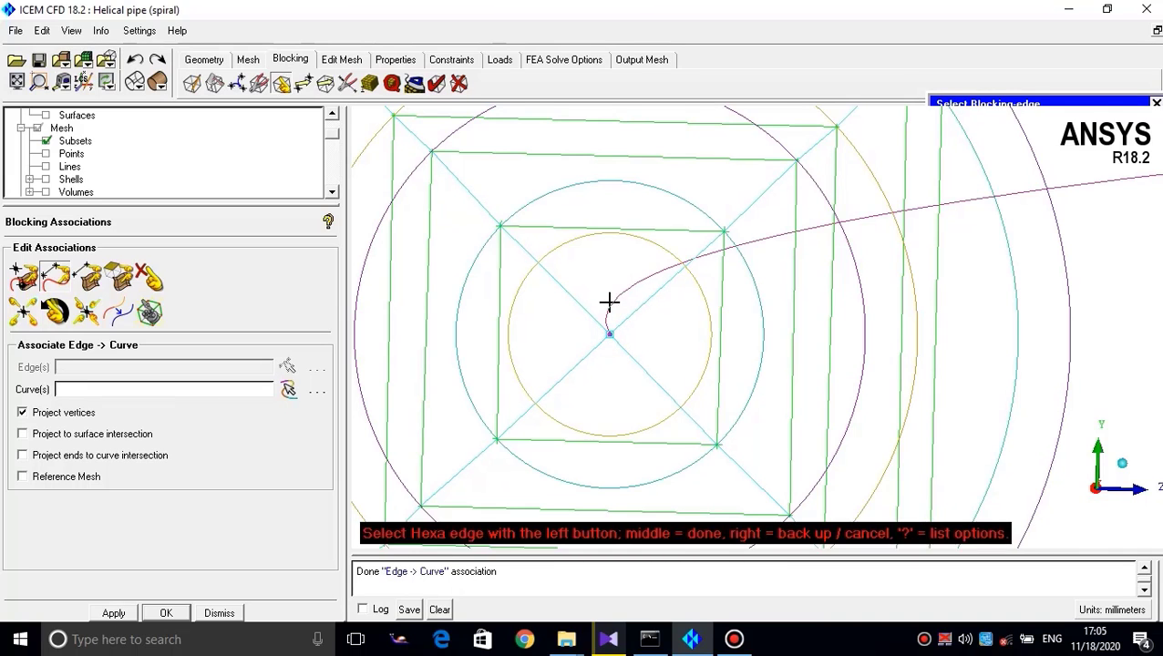
Associate the four edges of the sixth blocking square from the outside with the innermost circle curve, leaving the central square unassociated
{"action": "scroll", "coordinate": [693, 287], "scroll_direction": "up", "scroll_amount": 5}
{"action": "left_click", "coordinate": [657, 275]}
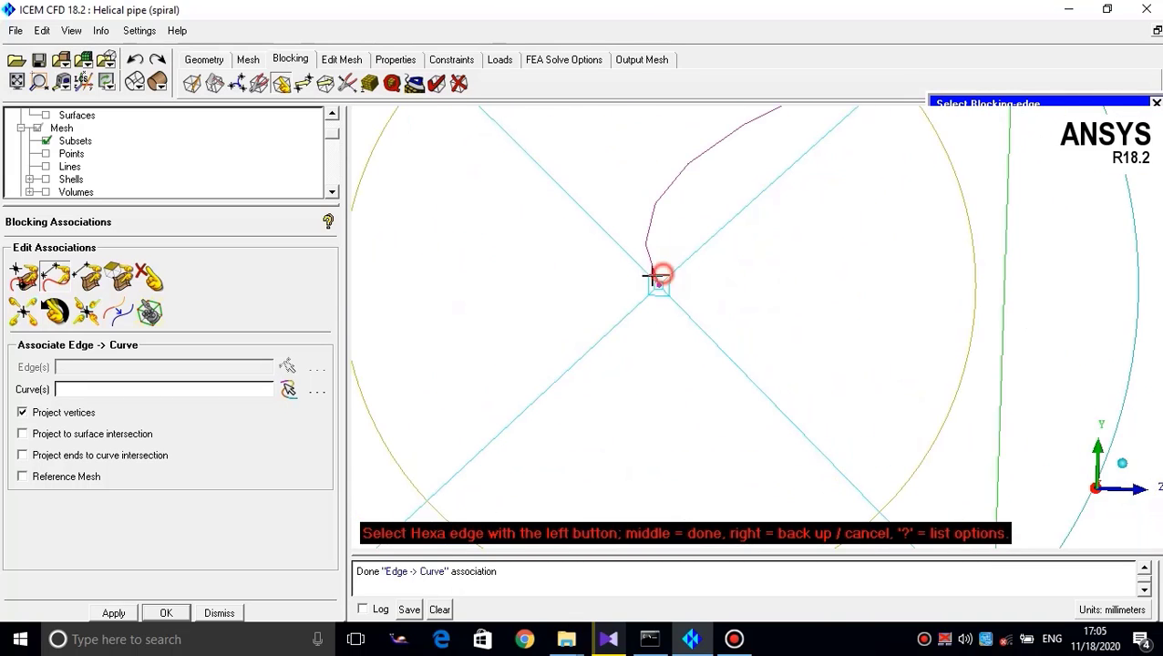
{"action": "scroll", "coordinate": [763, 317], "scroll_direction": "down", "scroll_amount": 4}
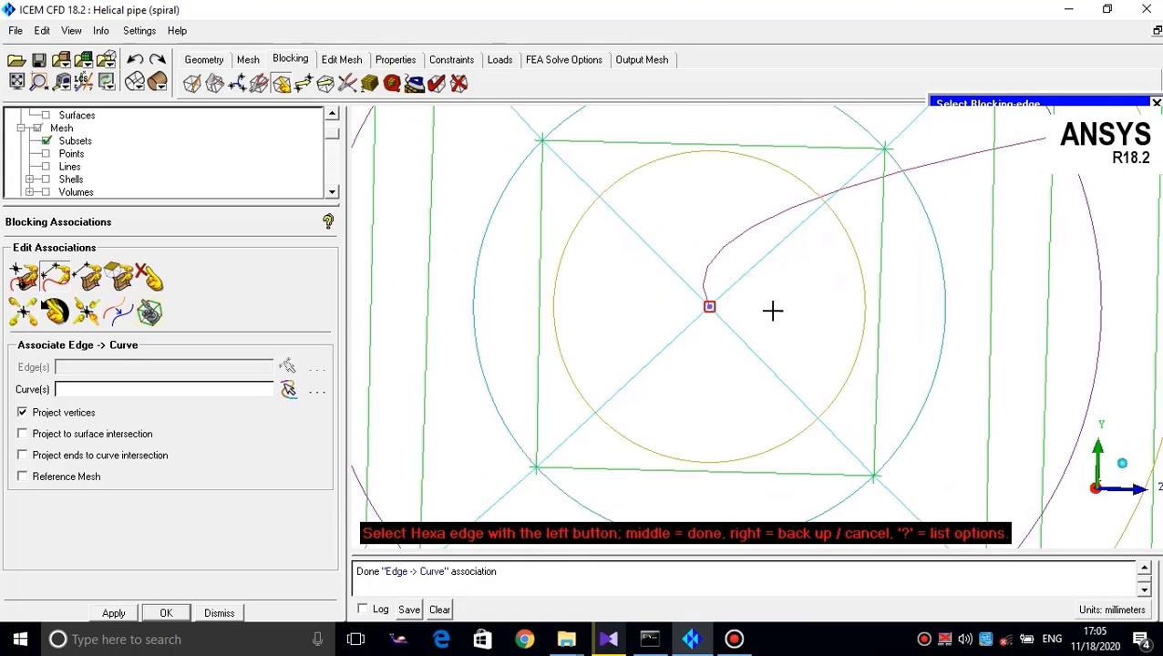
{"action": "middle_click", "coordinate": [772, 310]}
{"action": "scroll", "coordinate": [735, 228], "scroll_direction": "down", "scroll_amount": 3}
{"action": "left_click", "coordinate": [736, 226]}
{"action": "middle_click", "coordinate": [757, 275]}
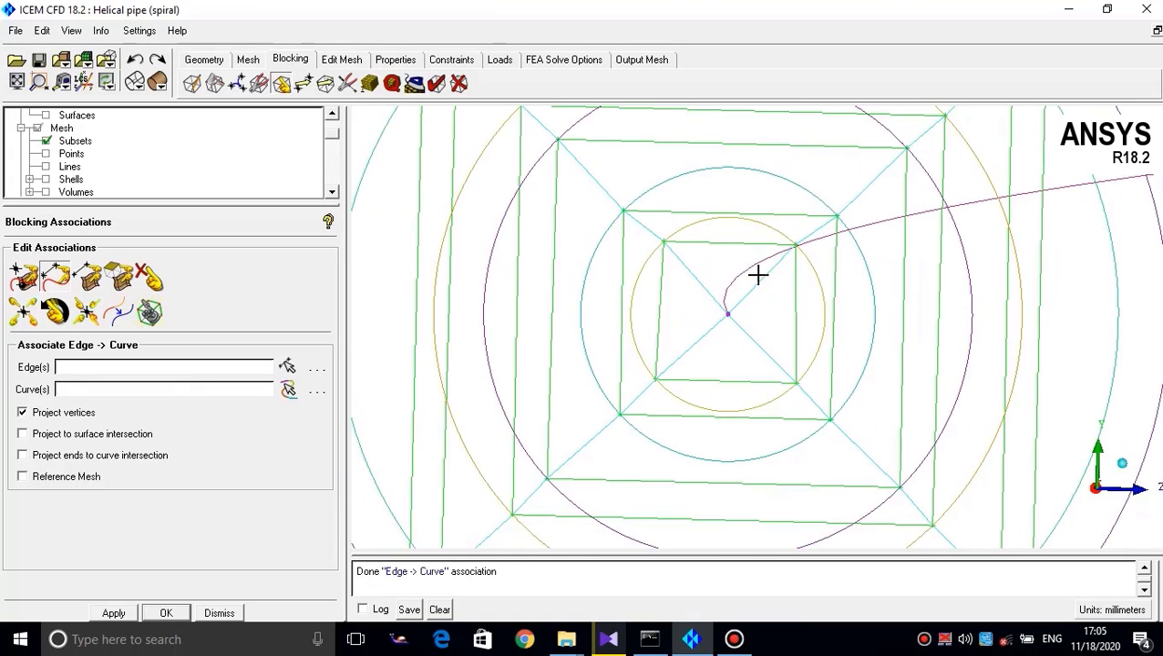
{"action": "scroll", "coordinate": [753, 314], "scroll_direction": "up", "scroll_amount": 6}
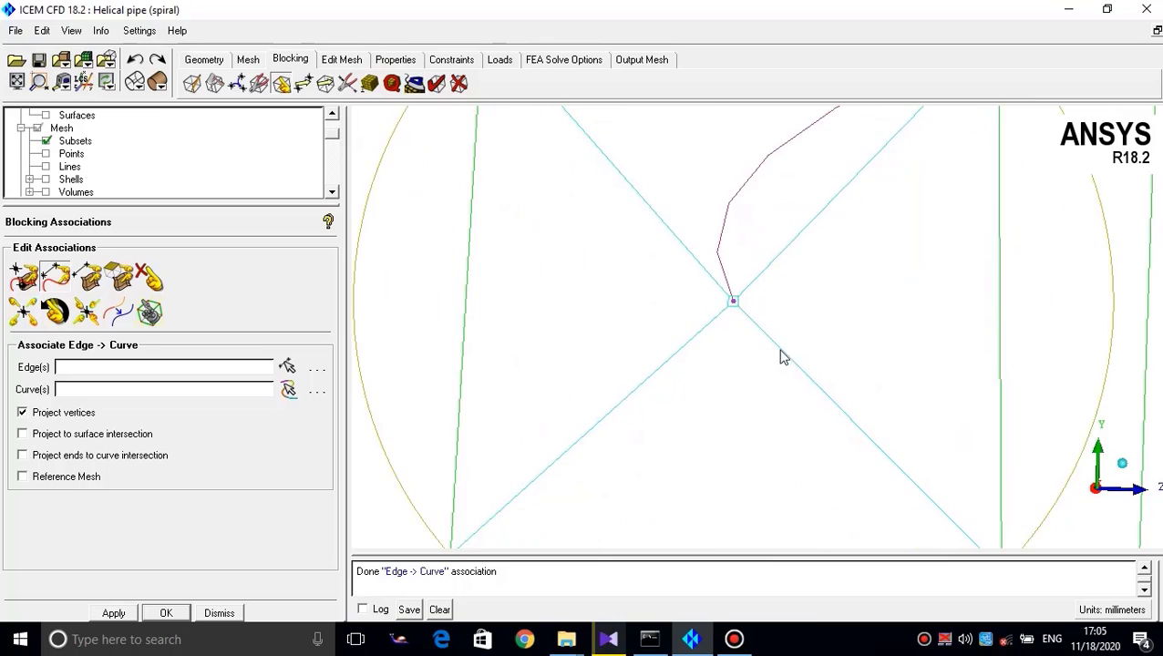
{"action": "scroll", "coordinate": [770, 364], "scroll_direction": "up", "scroll_amount": 5}
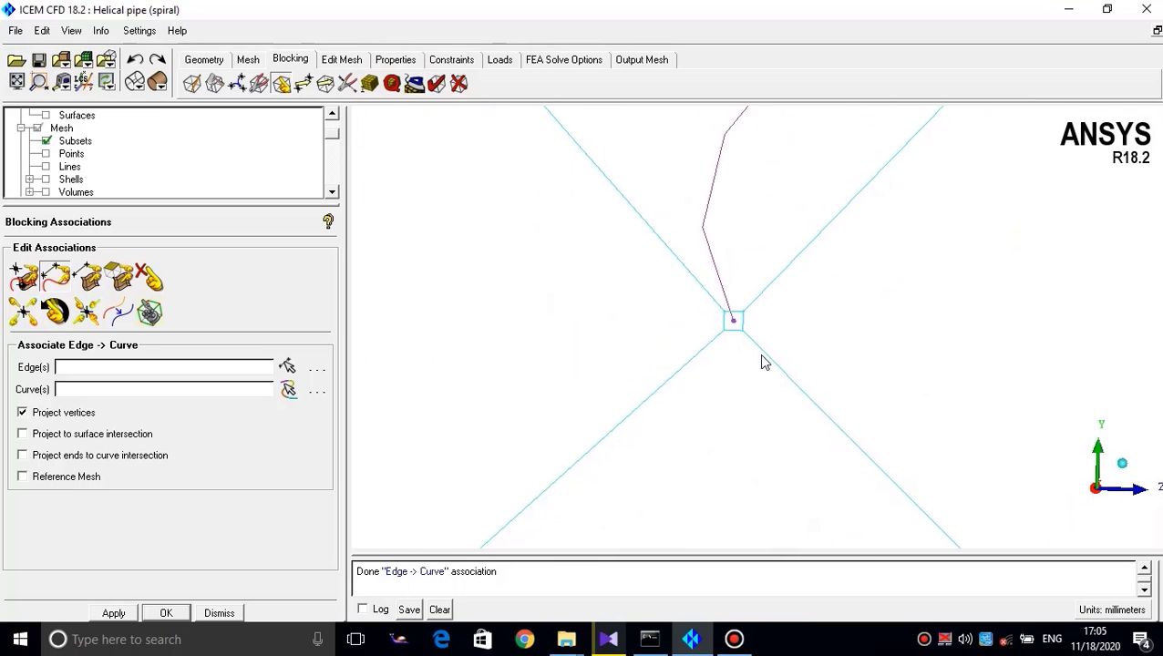
Examine the small central blocking square around the face's centre point against the innermost circle
{"action": "scroll", "coordinate": [720, 351], "scroll_direction": "up", "scroll_amount": 3}
{"action": "scroll", "coordinate": [717, 313], "scroll_direction": "down", "scroll_amount": 3}
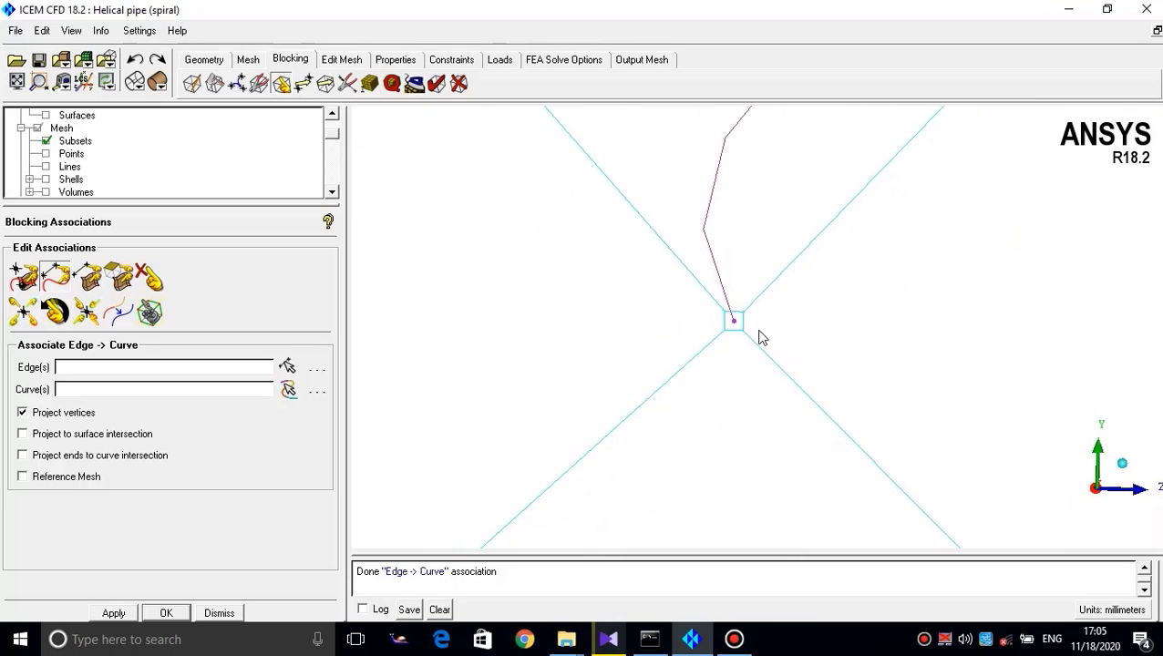
{"action": "scroll", "coordinate": [760, 335], "scroll_direction": "up", "scroll_amount": 4}
{"action": "scroll", "coordinate": [688, 330], "scroll_direction": "up", "scroll_amount": 4}
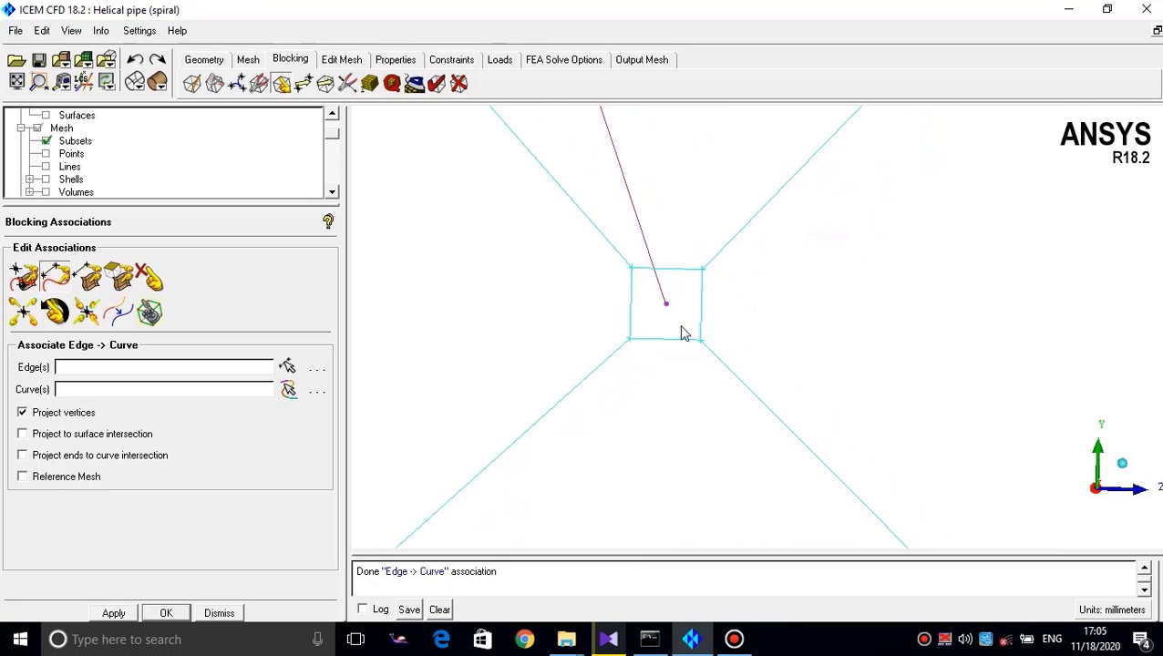
{"action": "scroll", "coordinate": [761, 334], "scroll_direction": "down", "scroll_amount": 4}
{"action": "scroll", "coordinate": [795, 357], "scroll_direction": "down", "scroll_amount": 4}
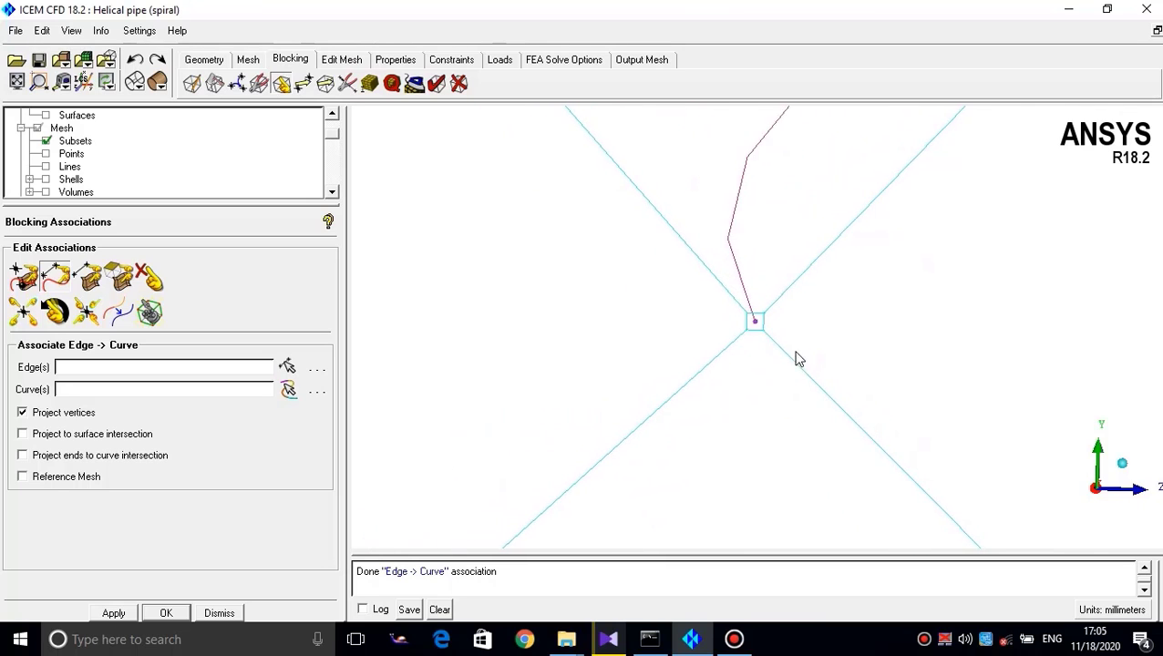
{"action": "scroll", "coordinate": [793, 368], "scroll_direction": "up", "scroll_amount": 3}
{"action": "scroll", "coordinate": [779, 369], "scroll_direction": "up", "scroll_amount": 4}
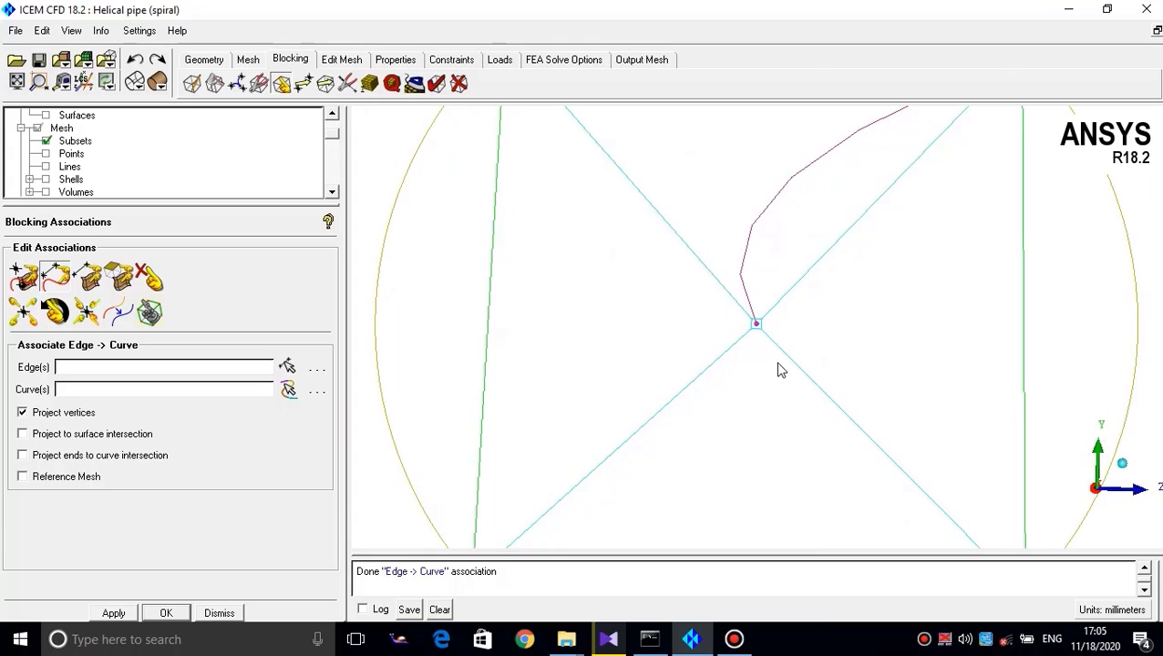
Try to rescale the central O-grid along its diagonal edge with a relative offset of 1.1, then undo it
{"action": "left_click", "coordinate": [259, 83]}
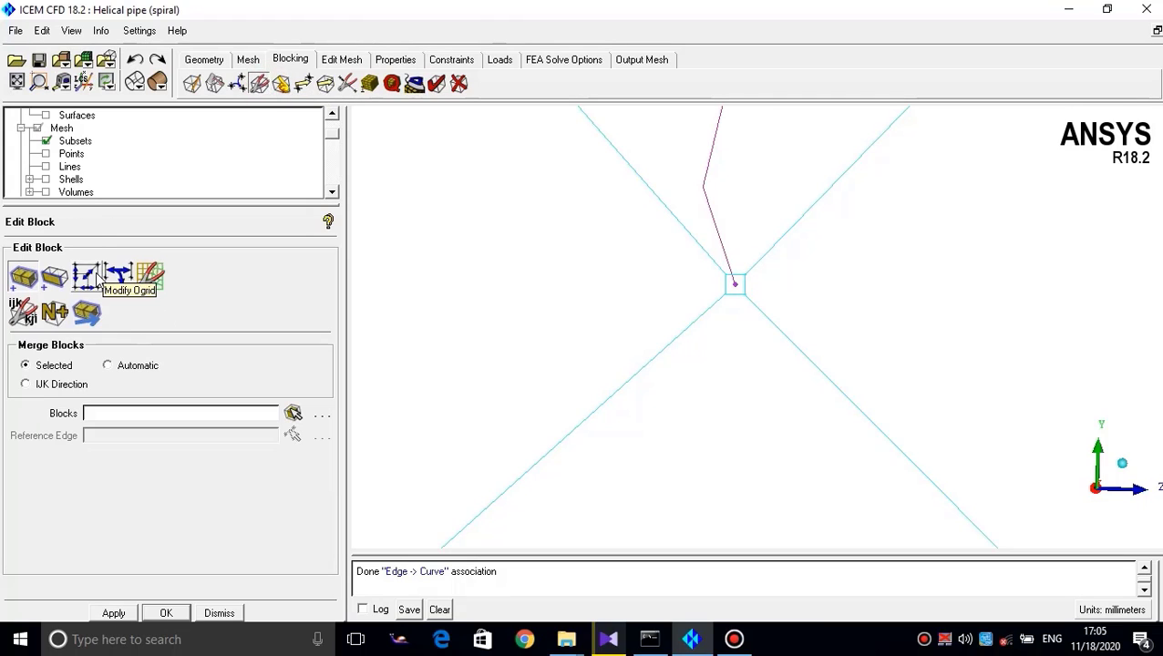
{"action": "left_click", "coordinate": [97, 275]}
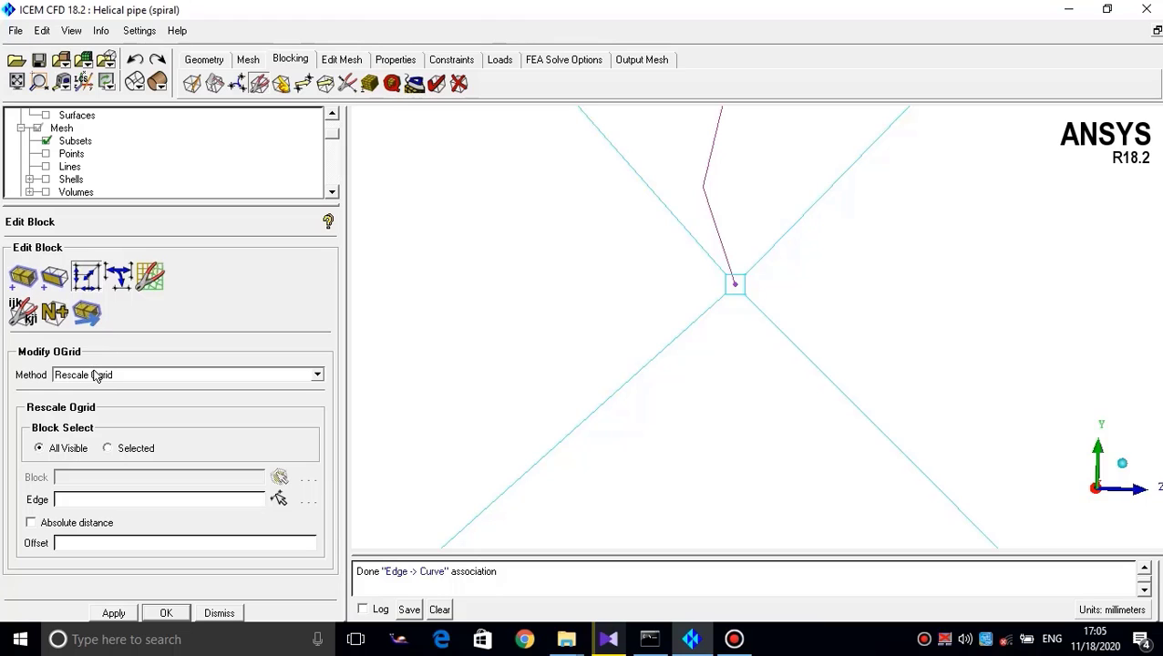
{"action": "left_click", "coordinate": [279, 500]}
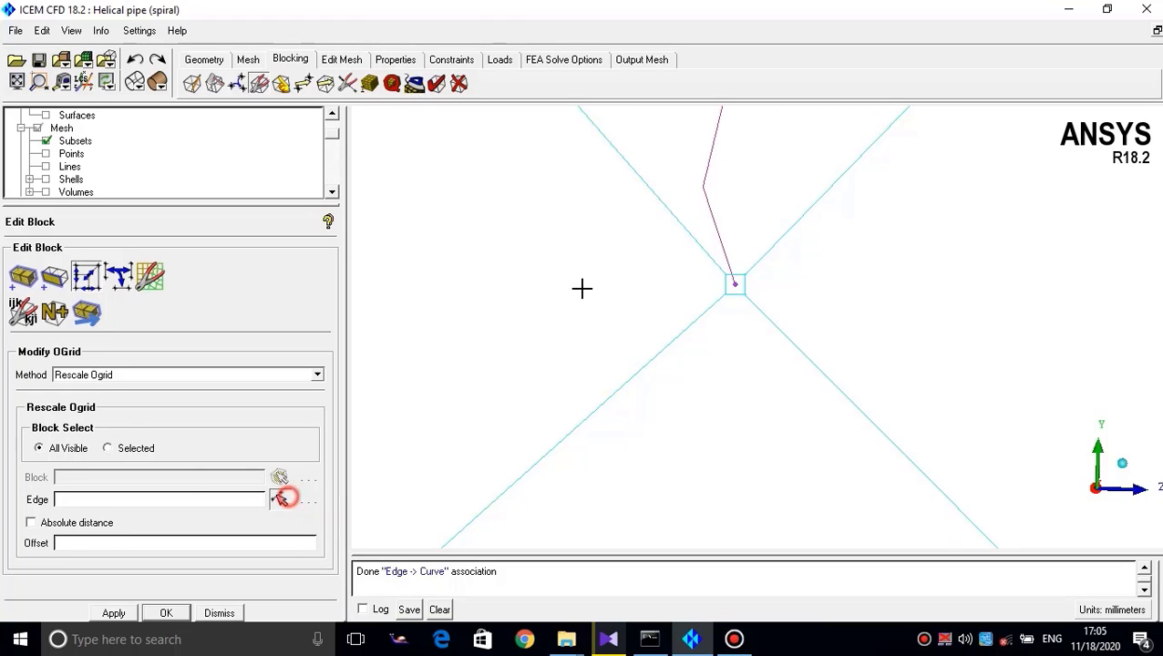
{"action": "left_click", "coordinate": [823, 243]}
{"action": "left_click", "coordinate": [174, 542]}
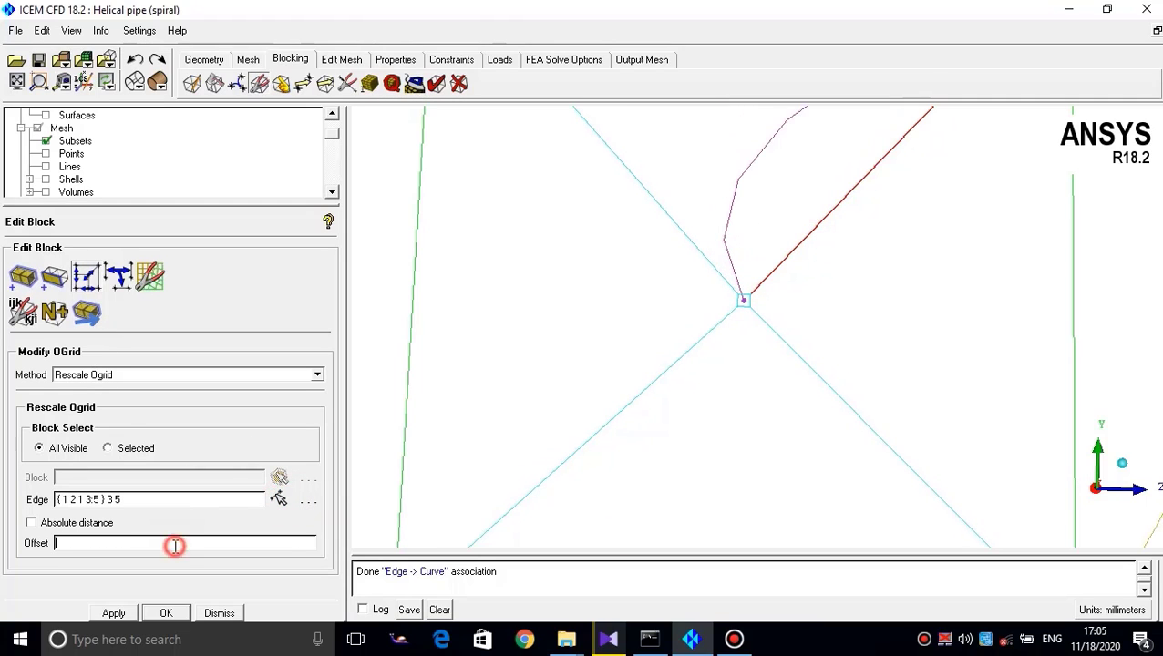
{"action": "type", "text": "1.1"}
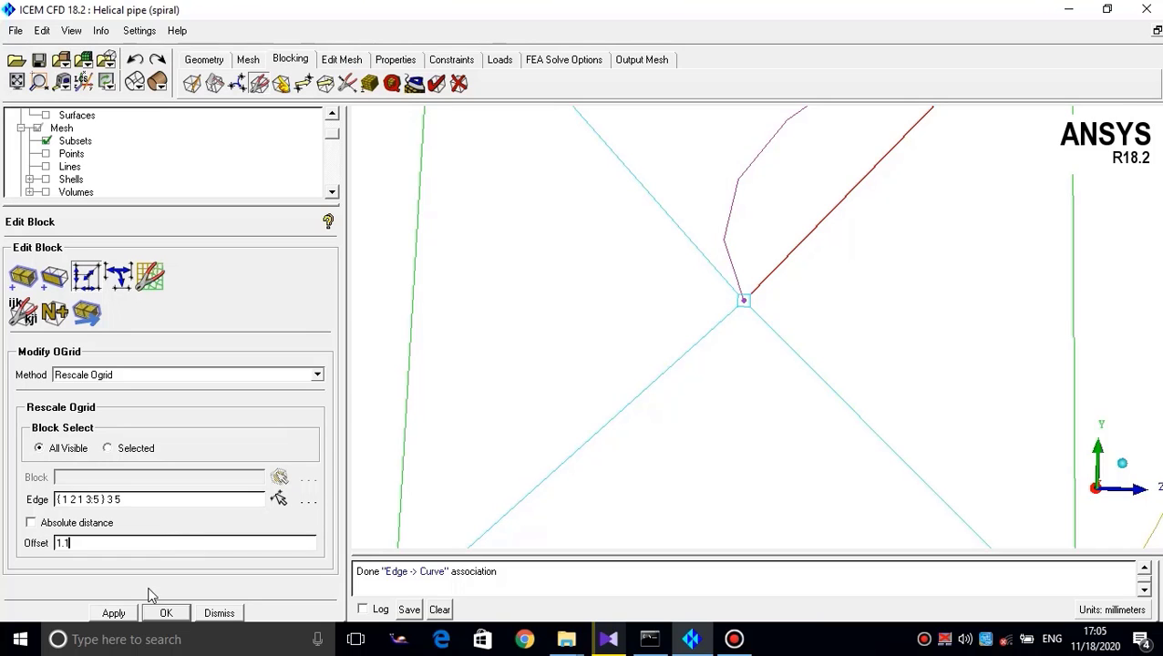
{"action": "left_click", "coordinate": [119, 613]}
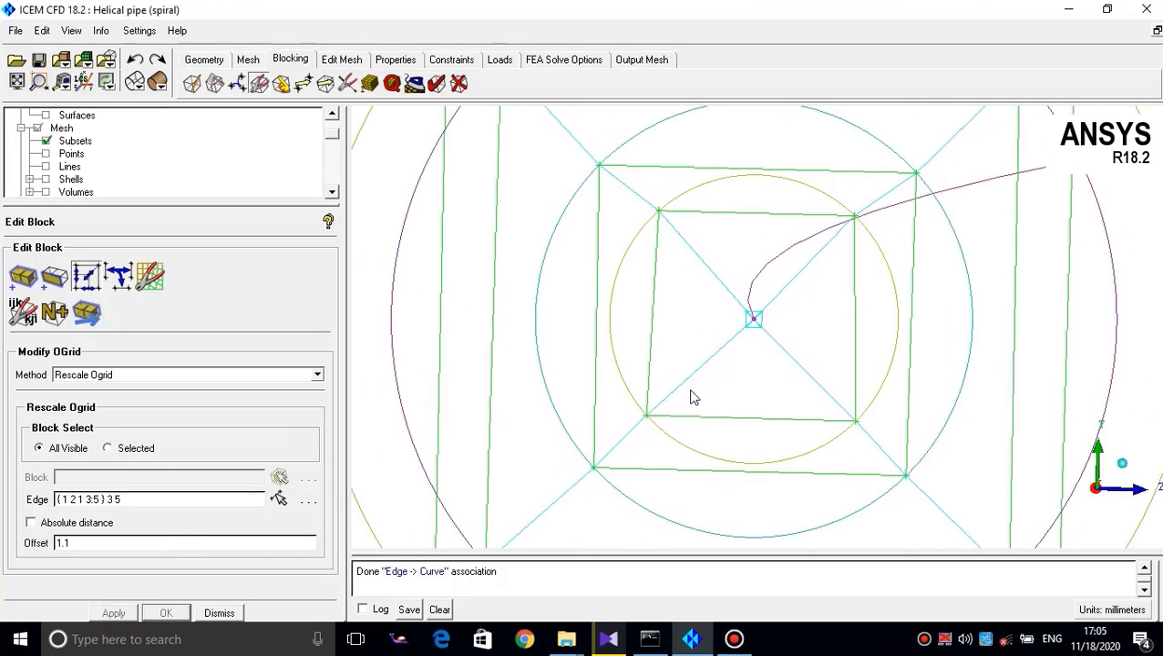
{"action": "scroll", "coordinate": [711, 394], "scroll_direction": "up", "scroll_amount": 5}
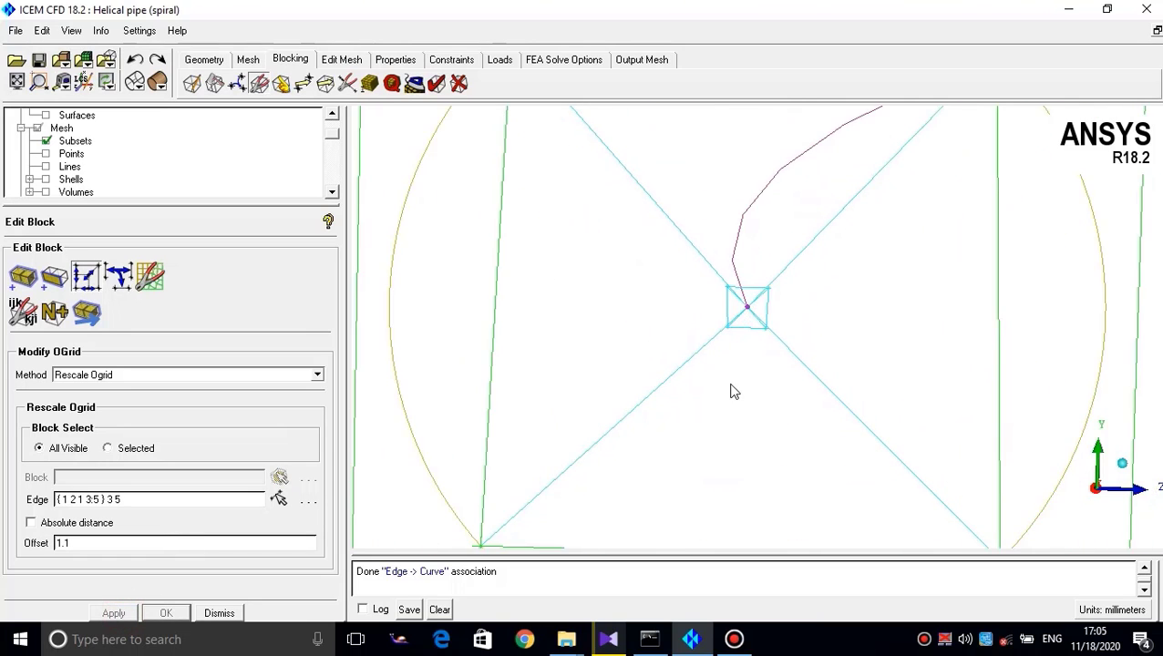
{"action": "left_click", "coordinate": [135, 60]}
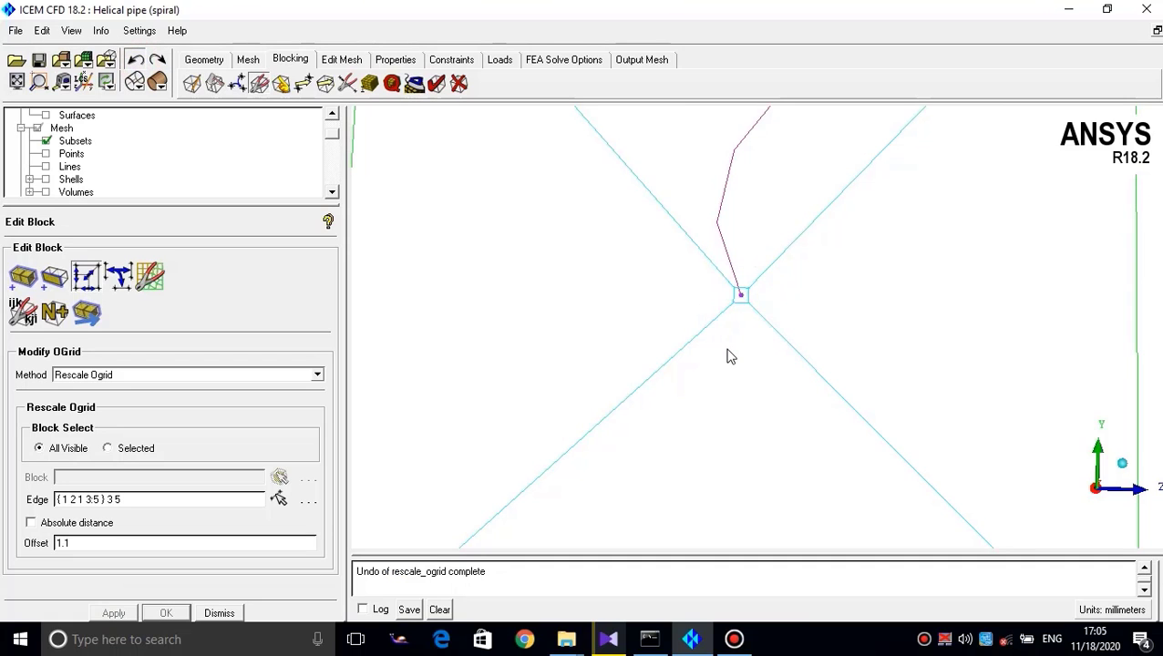
{"action": "scroll", "coordinate": [728, 351], "scroll_direction": "down", "scroll_amount": 5}
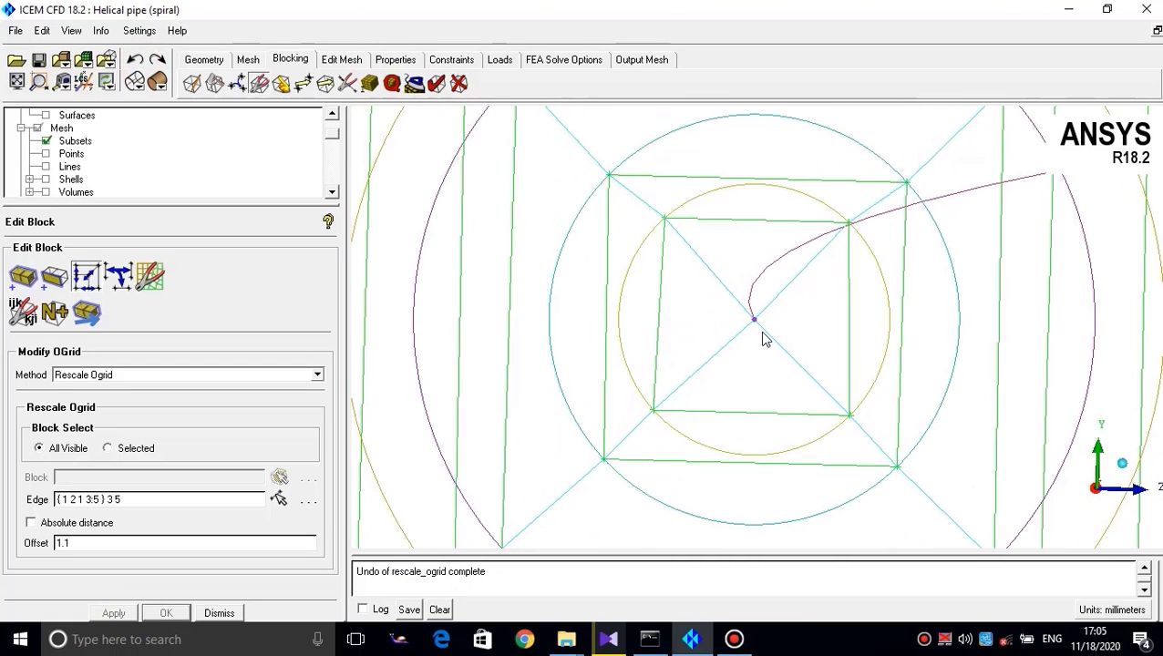
{"action": "middle_click_drag", "start_coordinate": [766, 339], "coordinate": [744, 329]}
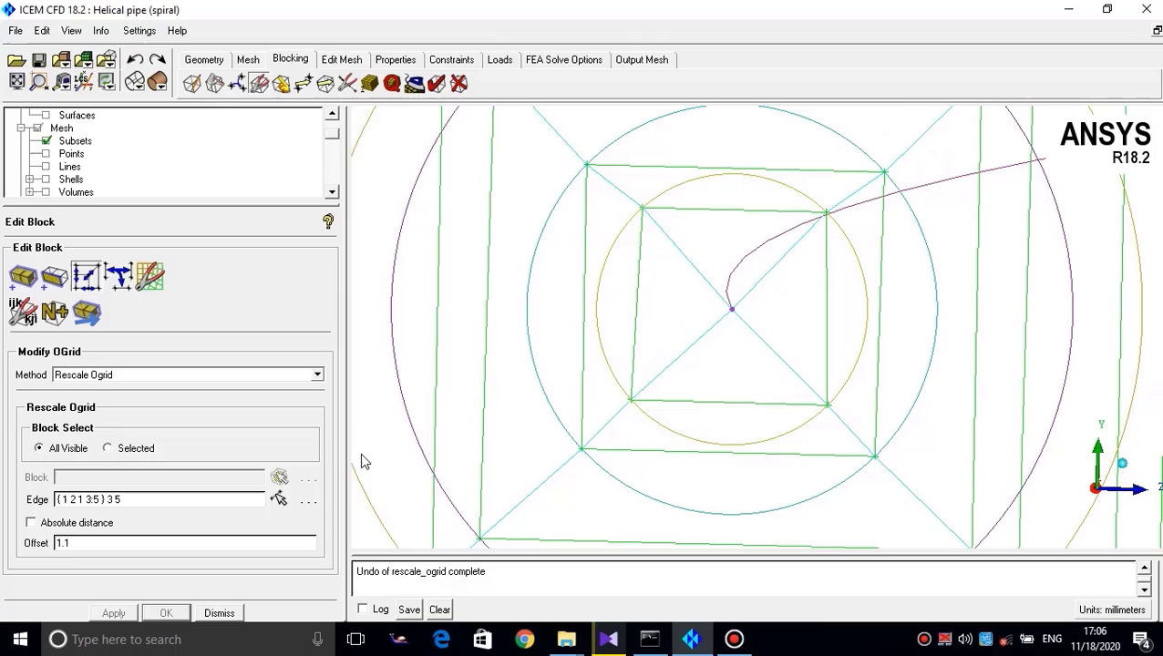
Try to rescale the central O-grid along the same diagonal edge with a relative offset of 2, then undo it
{"action": "left_click", "coordinate": [280, 500]}
{"action": "left_click", "coordinate": [771, 285]}
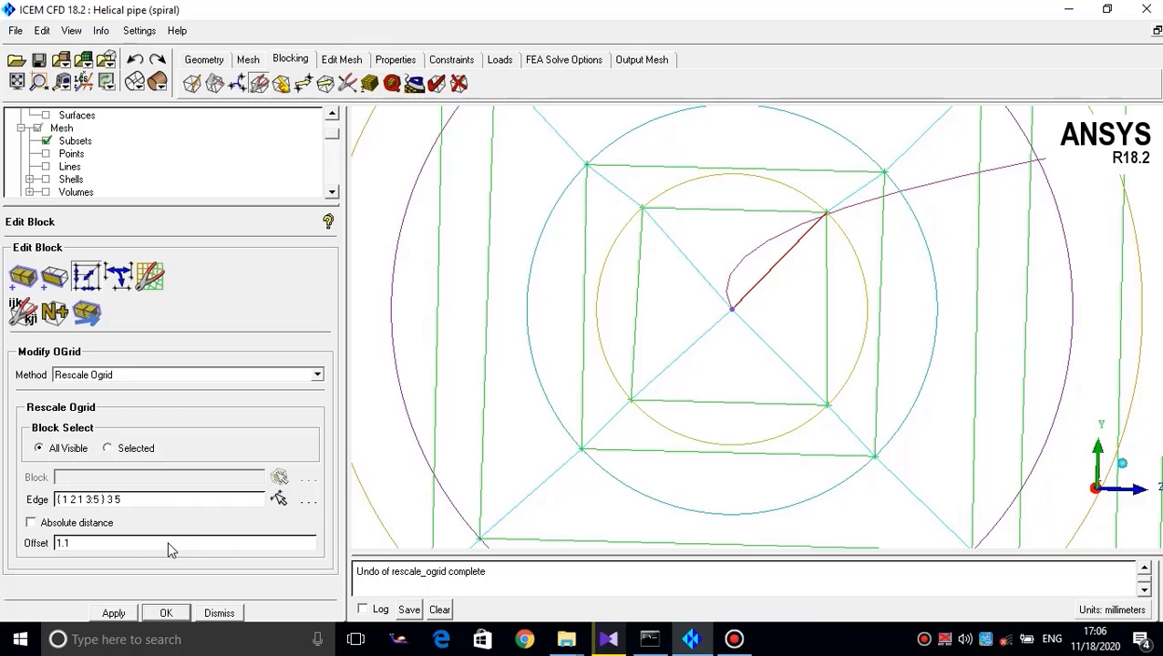
{"action": "left_click_drag", "start_coordinate": [169, 545], "coordinate": [2, 545]}
{"action": "type", "text": "2"}
{"action": "left_click", "coordinate": [111, 612]}
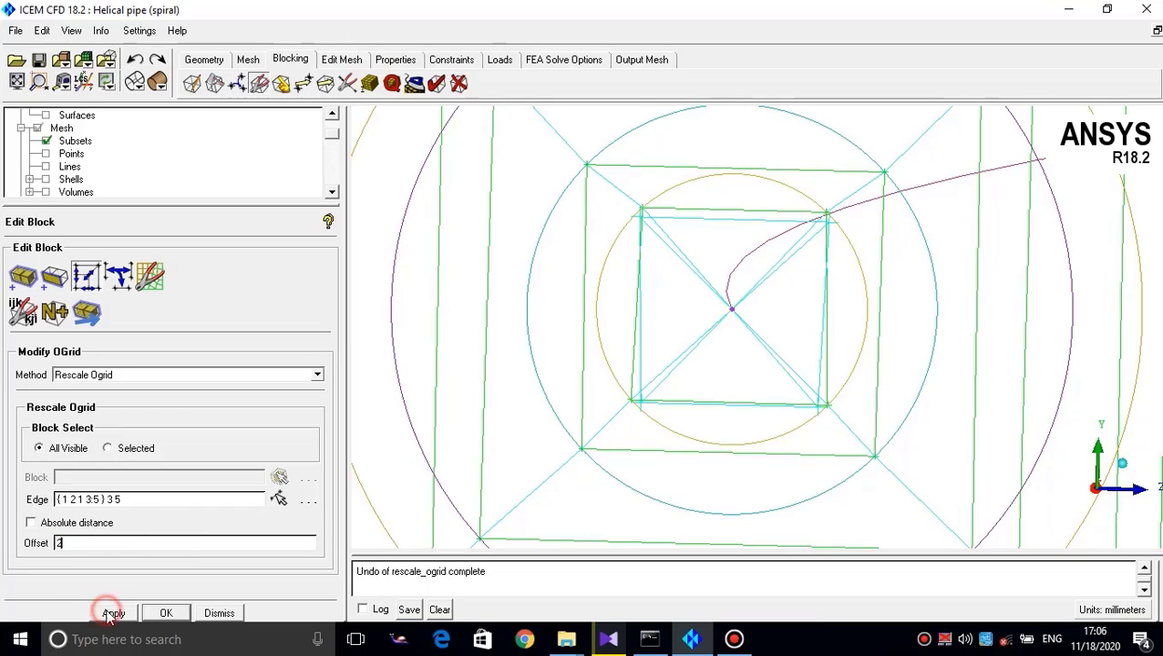
{"action": "left_click", "coordinate": [135, 57]}
{"action": "scroll", "coordinate": [636, 350], "scroll_direction": "up", "scroll_amount": 2}
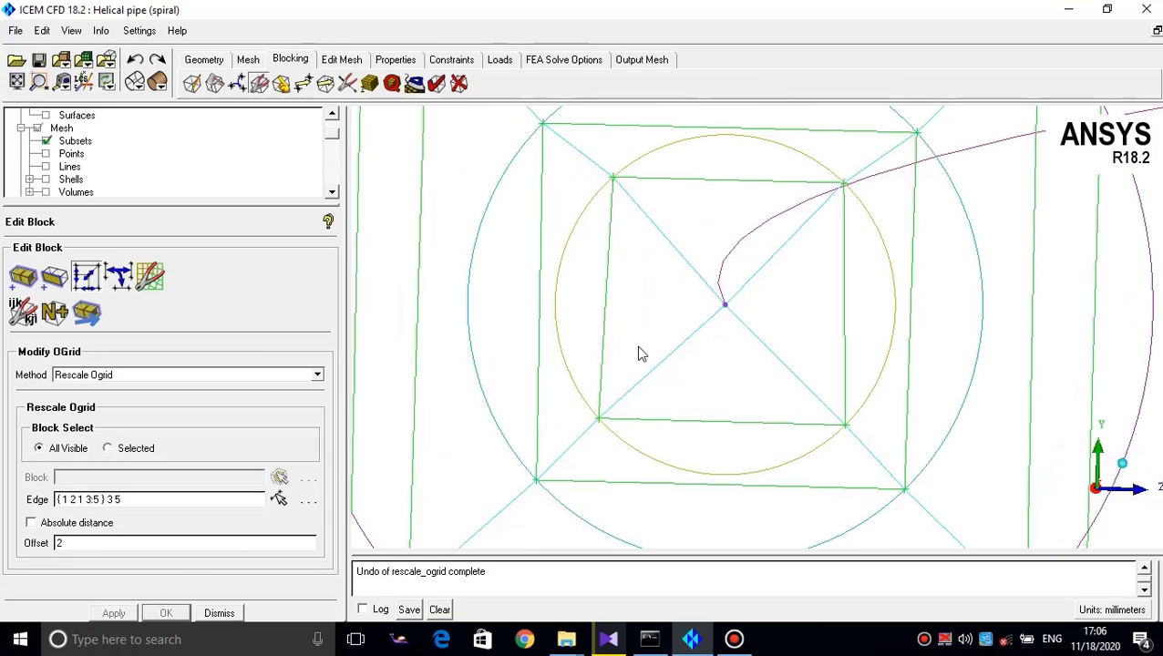
Rescale the central O-grid along the selected diagonal edge using an absolute distance offset of 1.1
{"action": "left_click", "coordinate": [62, 526]}
{"action": "double_click", "coordinate": [72, 545]}
{"action": "type", "text": "1.1"}
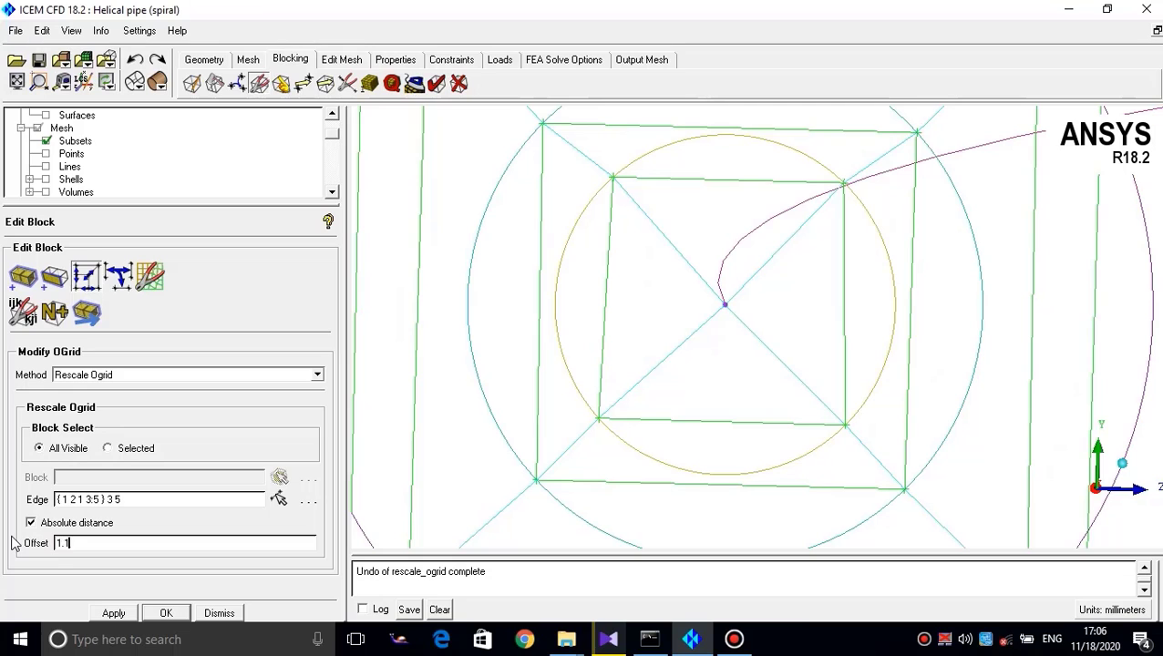
{"action": "left_click", "coordinate": [113, 612]}
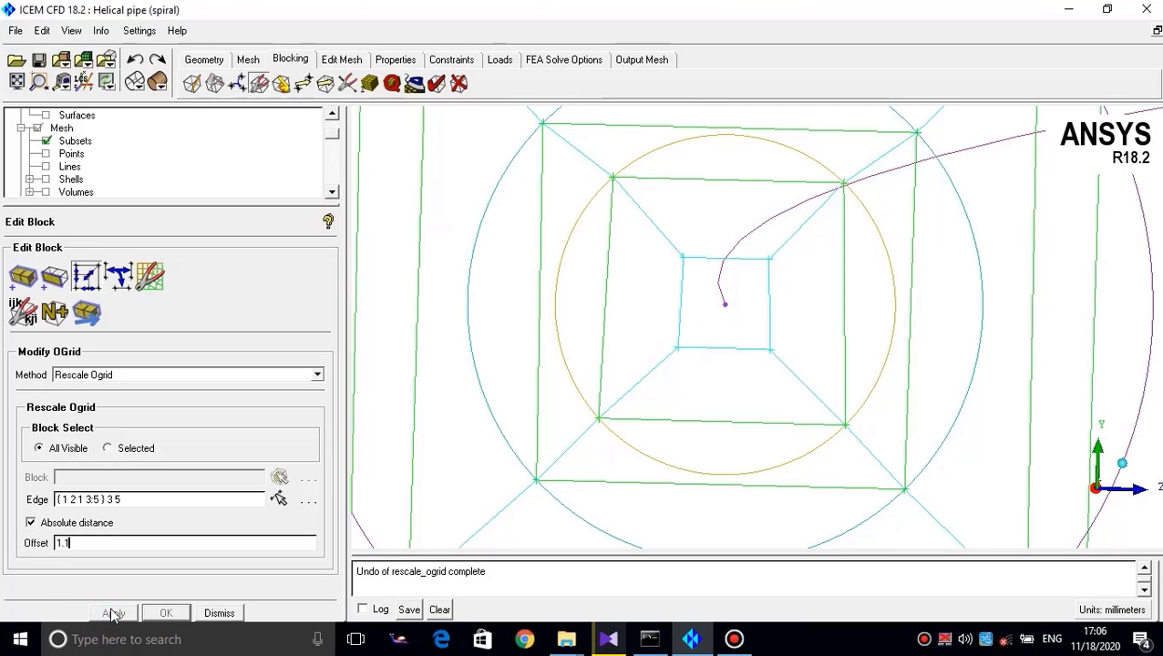
{"action": "scroll", "coordinate": [624, 455], "scroll_direction": "down", "scroll_amount": 1}
{"action": "scroll", "coordinate": [624, 456], "scroll_direction": "down", "scroll_amount": 2}
{"action": "scroll", "coordinate": [729, 376], "scroll_direction": "up", "scroll_amount": 4}
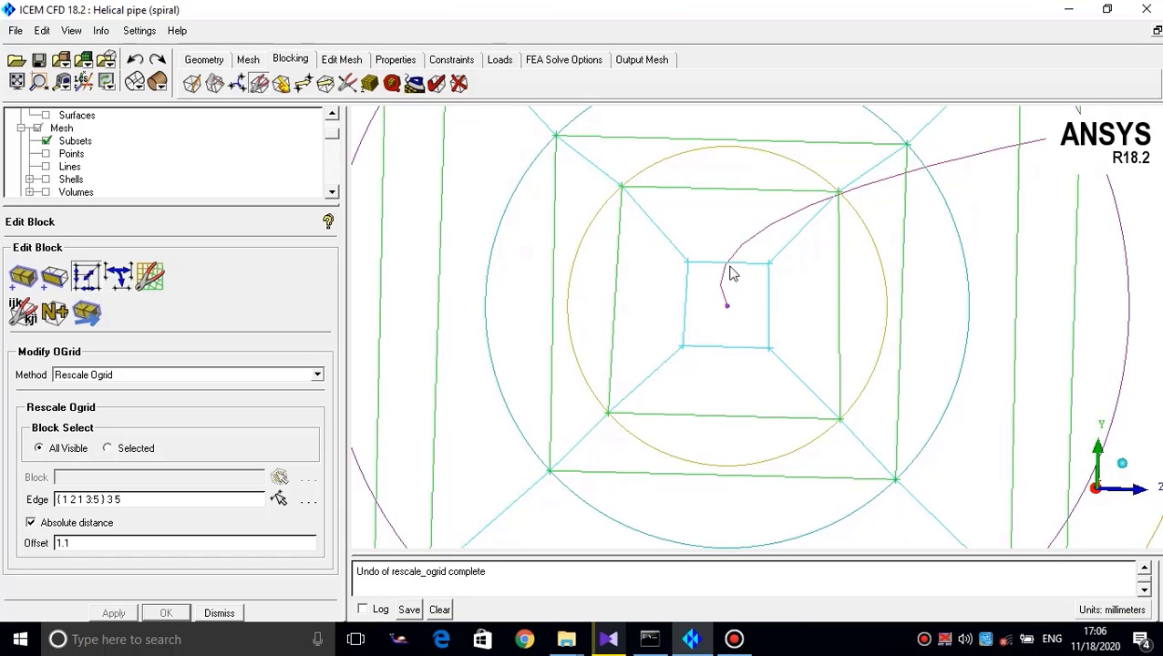
{"action": "scroll", "coordinate": [781, 332], "scroll_direction": "down", "scroll_amount": 3}
{"action": "scroll", "coordinate": [857, 398], "scroll_direction": "down", "scroll_amount": 1}
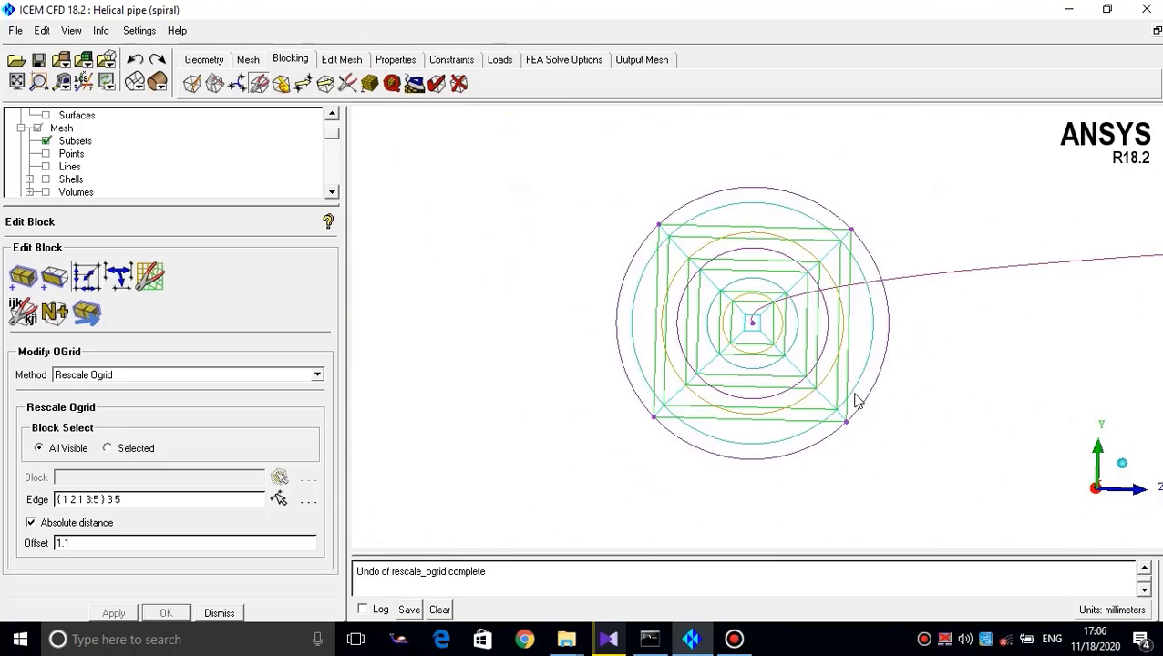
{"action": "scroll", "coordinate": [855, 406], "scroll_direction": "up", "scroll_amount": 3}
{"action": "scroll", "coordinate": [653, 360], "scroll_direction": "down", "scroll_amount": 2}
Display the blocking's blocks and examine how the nested rings line up with the pipe's concentric layers
{"action": "left_click_drag", "start_coordinate": [301, 204], "coordinate": [298, 294]}
{"action": "left_click", "coordinate": [46, 257]}
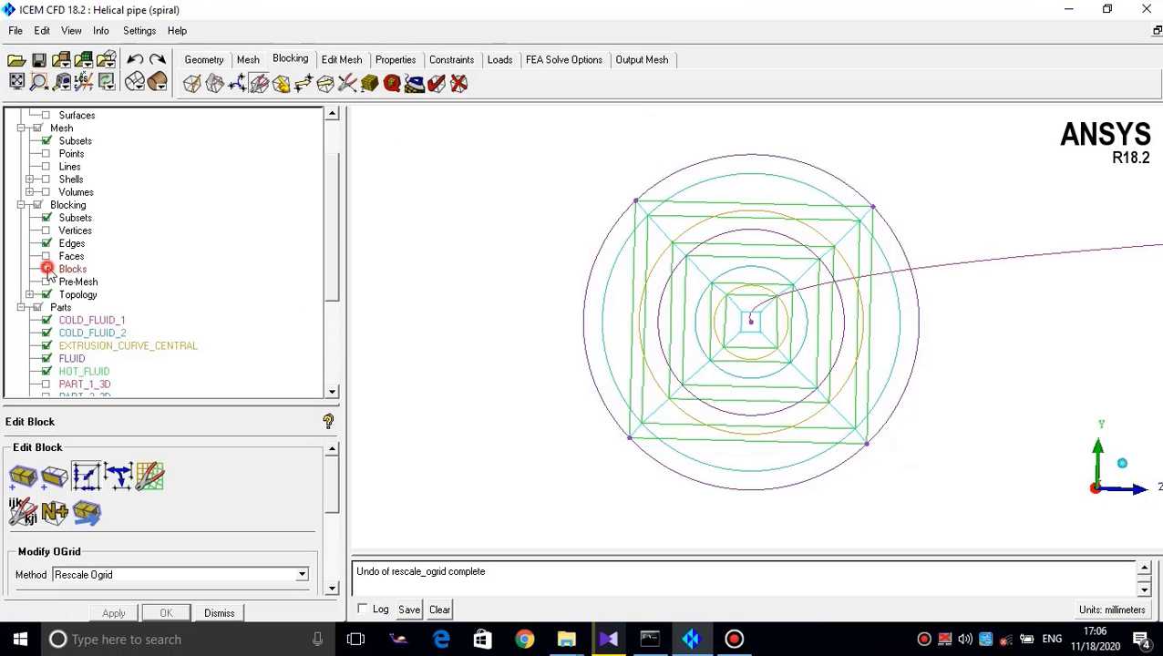
{"action": "left_click", "coordinate": [45, 269]}
{"action": "scroll", "coordinate": [652, 310], "scroll_direction": "up", "scroll_amount": 2}
{"action": "scroll", "coordinate": [672, 337], "scroll_direction": "down", "scroll_amount": 2}
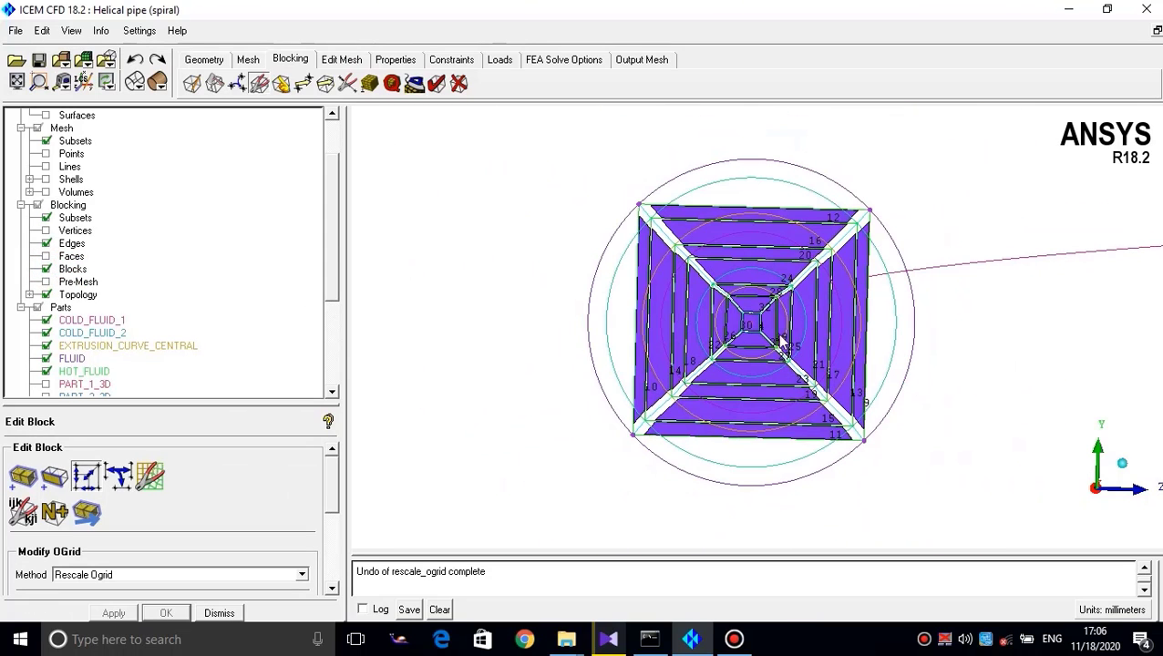
{"action": "scroll", "coordinate": [718, 306], "scroll_direction": "up", "scroll_amount": 3}
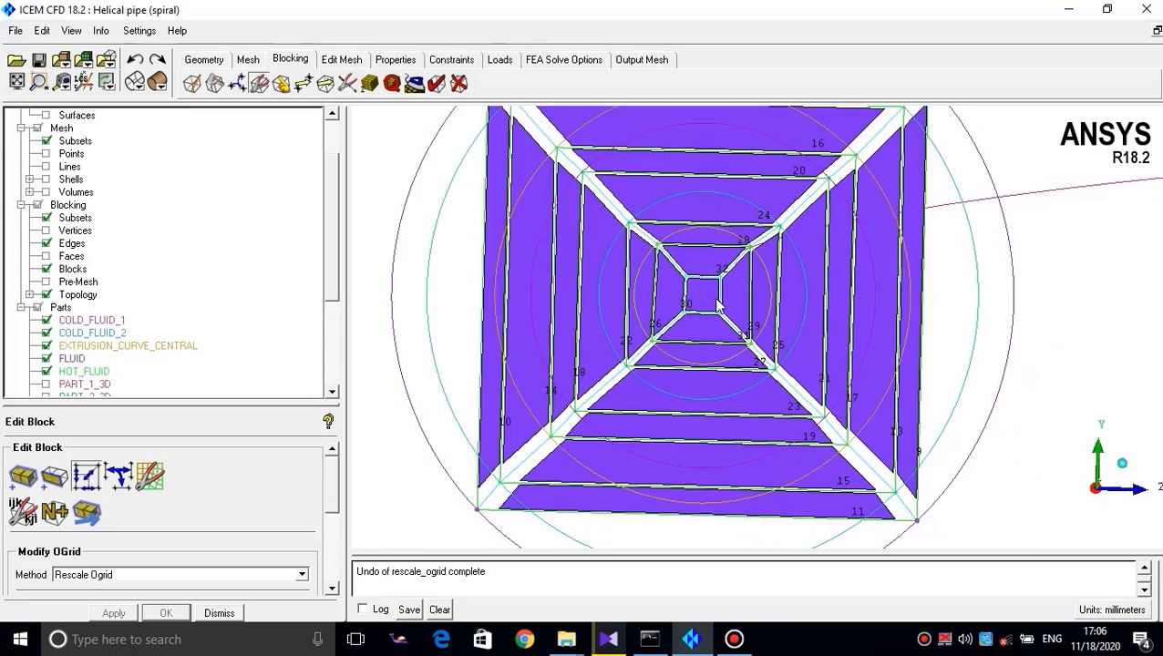
{"action": "scroll", "coordinate": [720, 300], "scroll_direction": "up", "scroll_amount": 2}
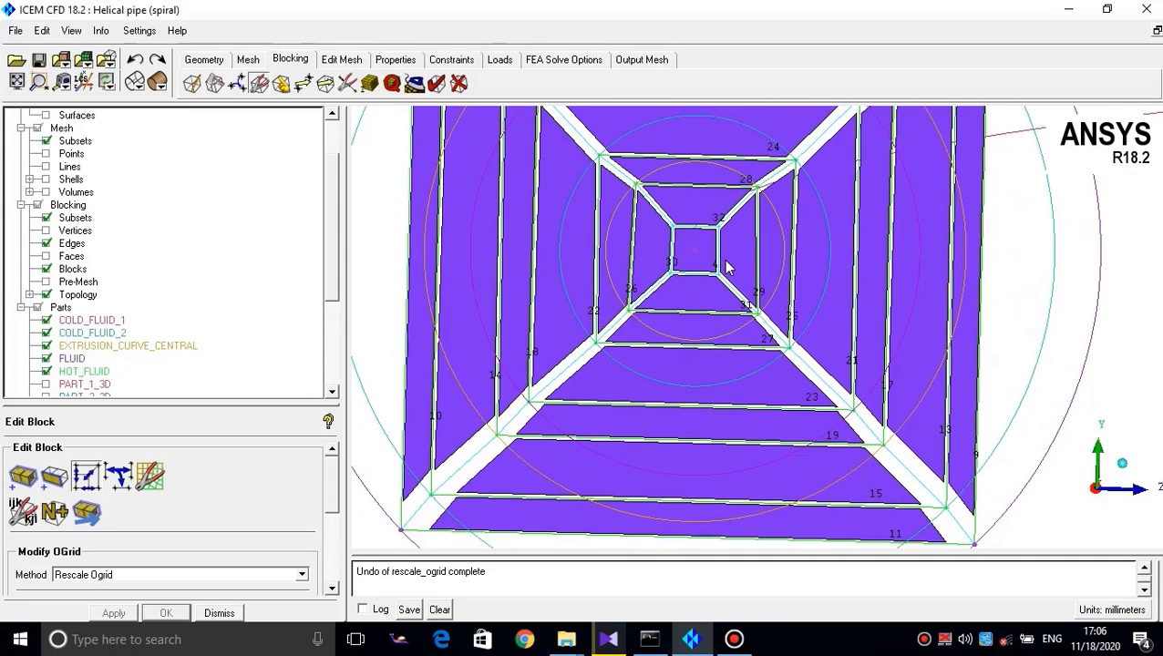
{"action": "scroll", "coordinate": [724, 258], "scroll_direction": "down", "scroll_amount": 3}
{"action": "scroll", "coordinate": [818, 358], "scroll_direction": "up", "scroll_amount": 2}
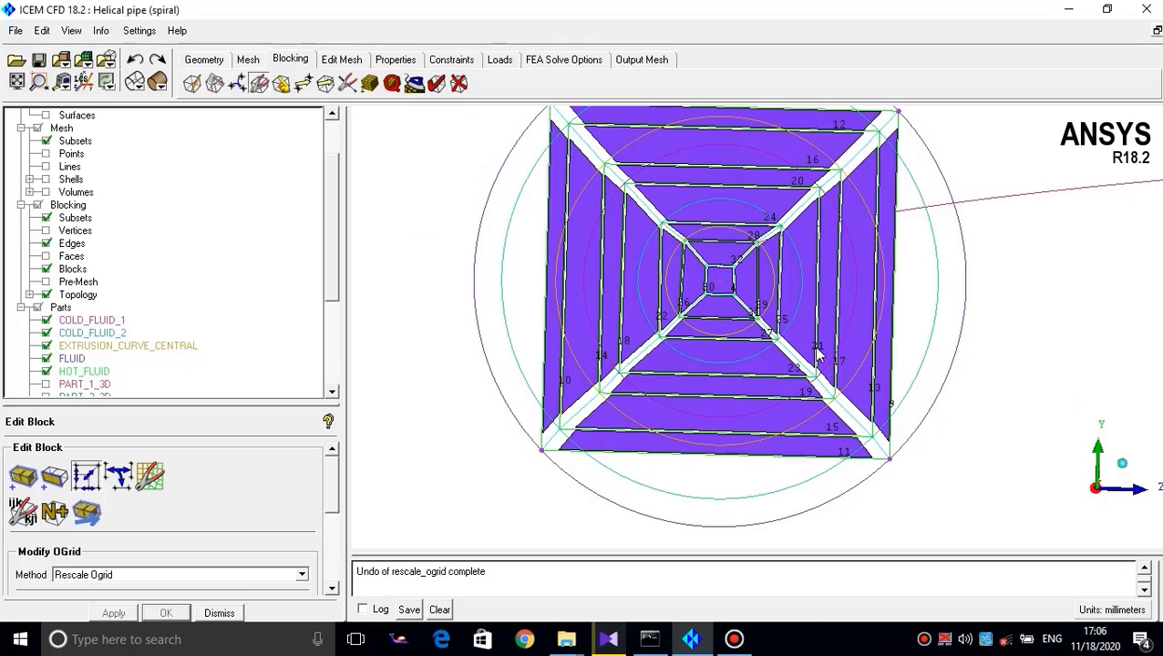
{"action": "middle_click_drag", "start_coordinate": [817, 381], "coordinate": [817, 411]}
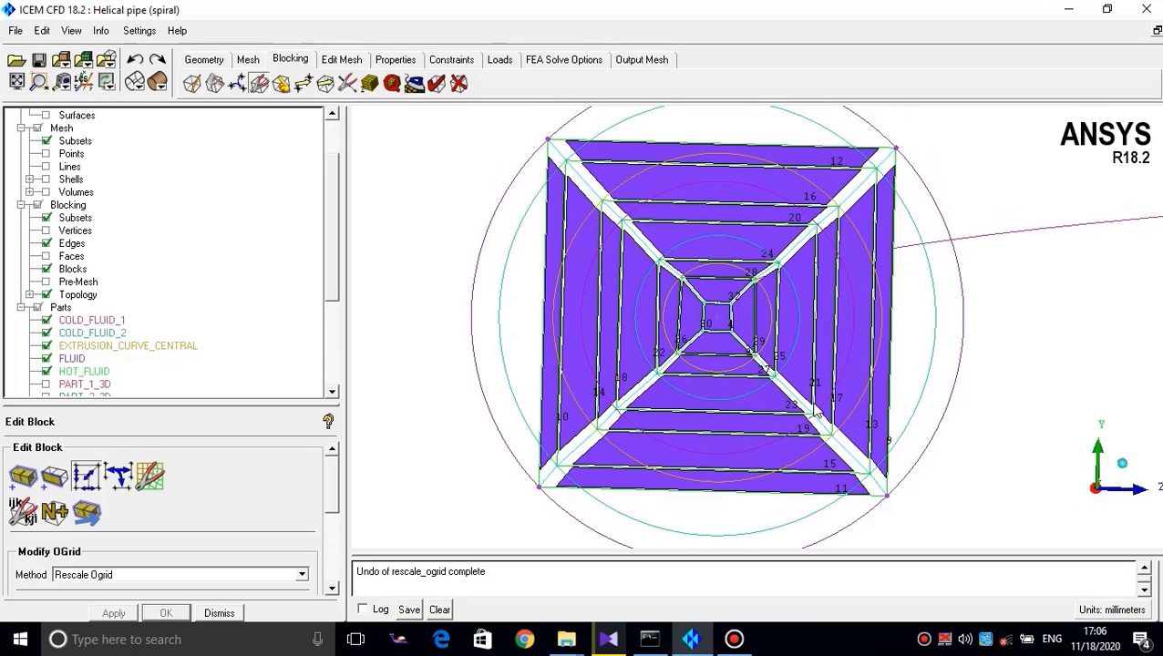
{"action": "scroll", "coordinate": [589, 272], "scroll_direction": "down", "scroll_amount": 3}
{"action": "scroll", "coordinate": [627, 239], "scroll_direction": "up", "scroll_amount": 3}
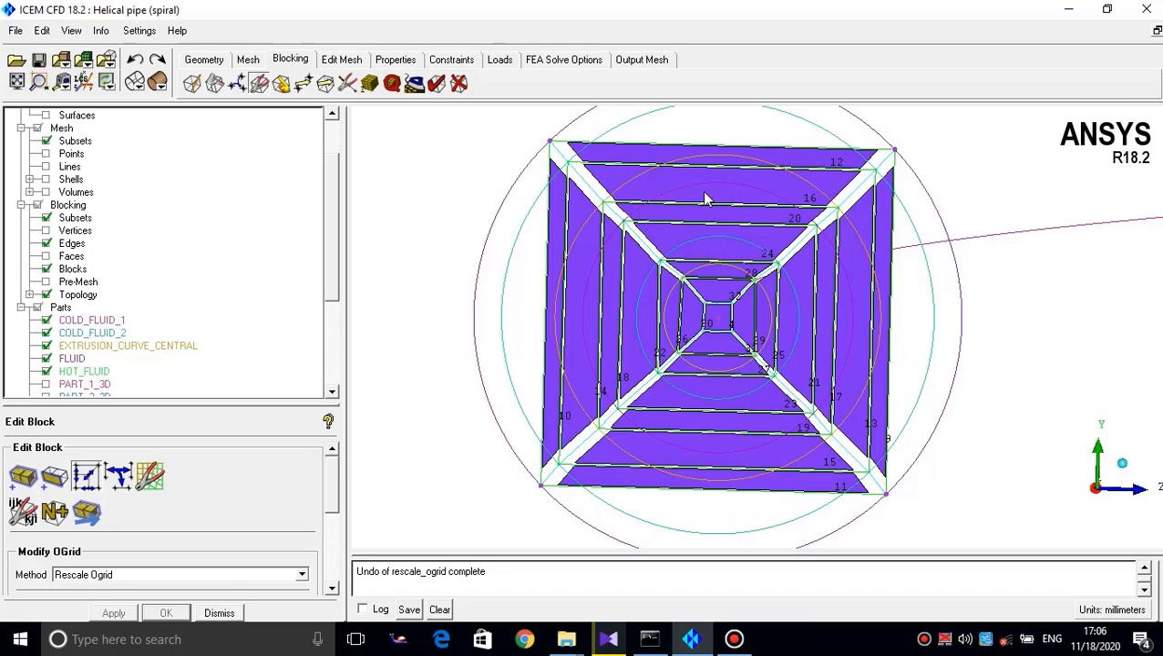
Hide the blocks and display the blocking faces instead, using solid display
{"action": "left_click", "coordinate": [46, 270]}
{"action": "scroll", "coordinate": [631, 190], "scroll_direction": "up", "scroll_amount": 5}
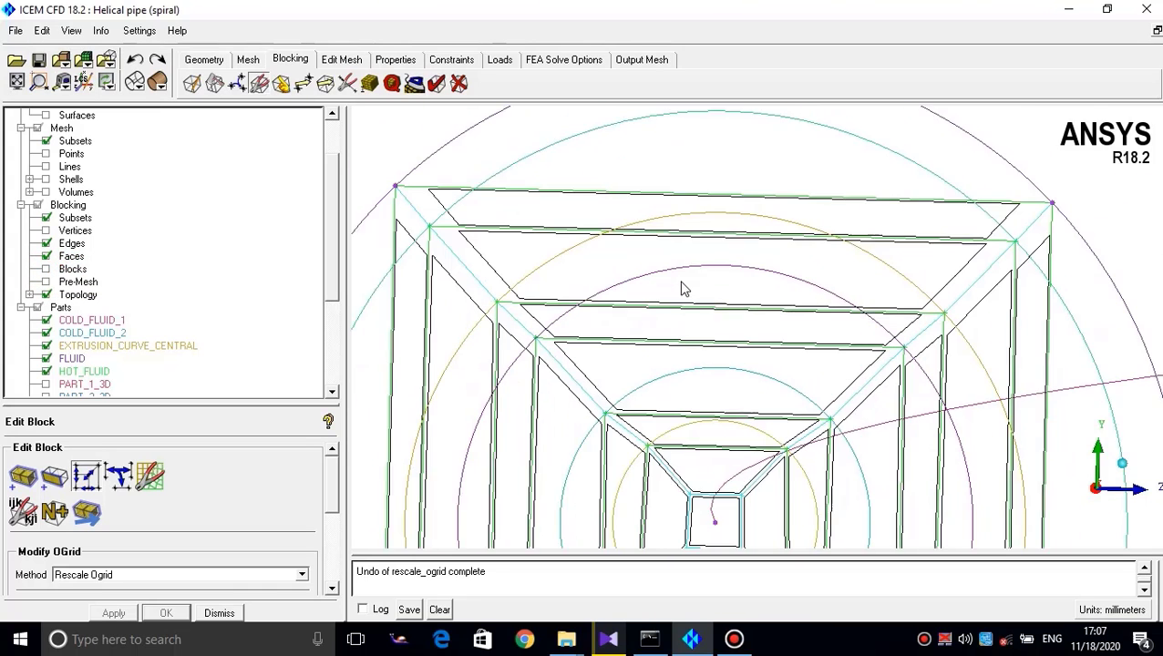
{"action": "scroll", "coordinate": [681, 281], "scroll_direction": "up", "scroll_amount": 1}
{"action": "left_click", "coordinate": [163, 80]}
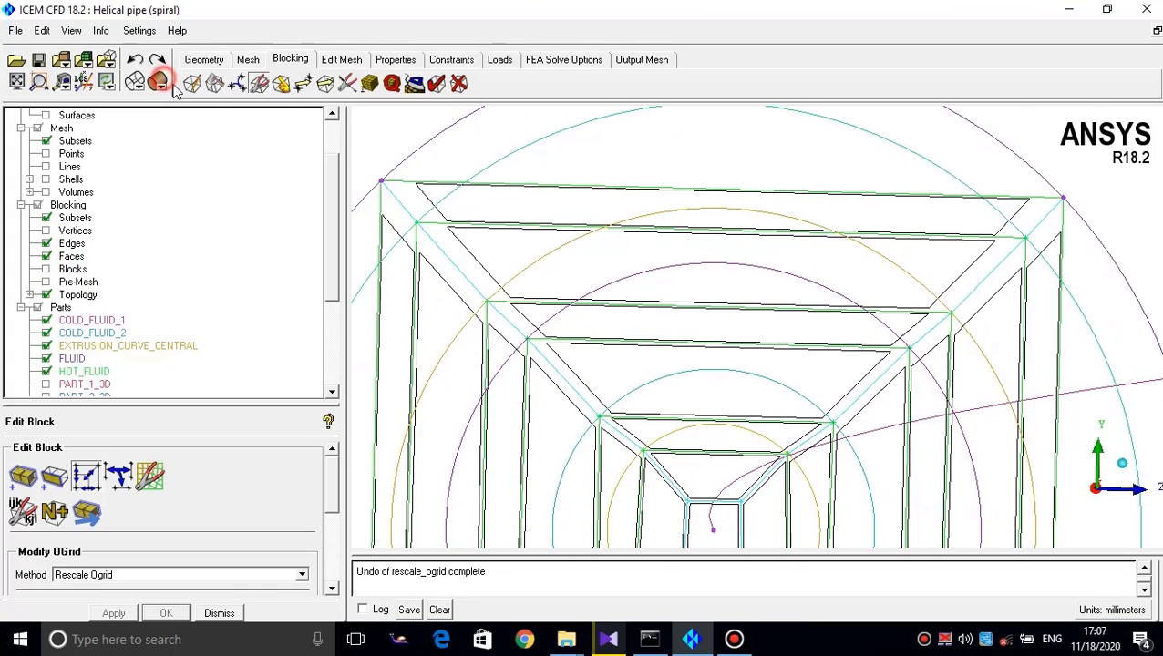
{"action": "scroll", "coordinate": [628, 252], "scroll_direction": "down", "scroll_amount": 3}
{"action": "scroll", "coordinate": [628, 252], "scroll_direction": "up", "scroll_amount": 1}
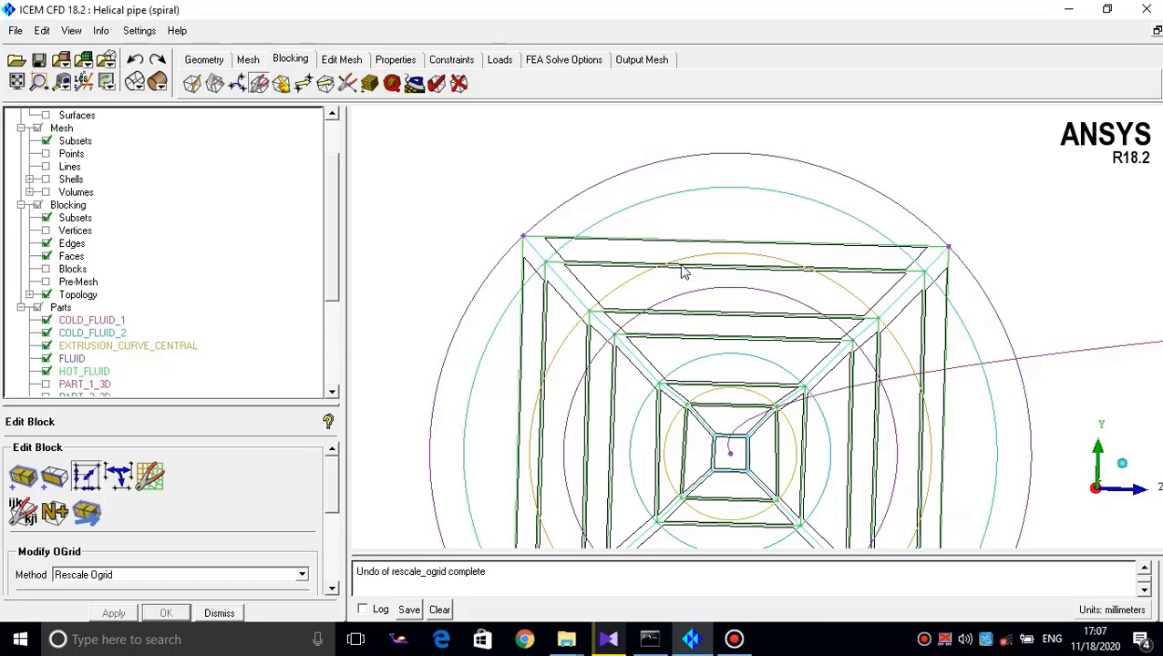
Look through the fluid and solid parts and show the geometry surfaces behind the blocking faces
{"action": "left_click", "coordinate": [331, 260]}
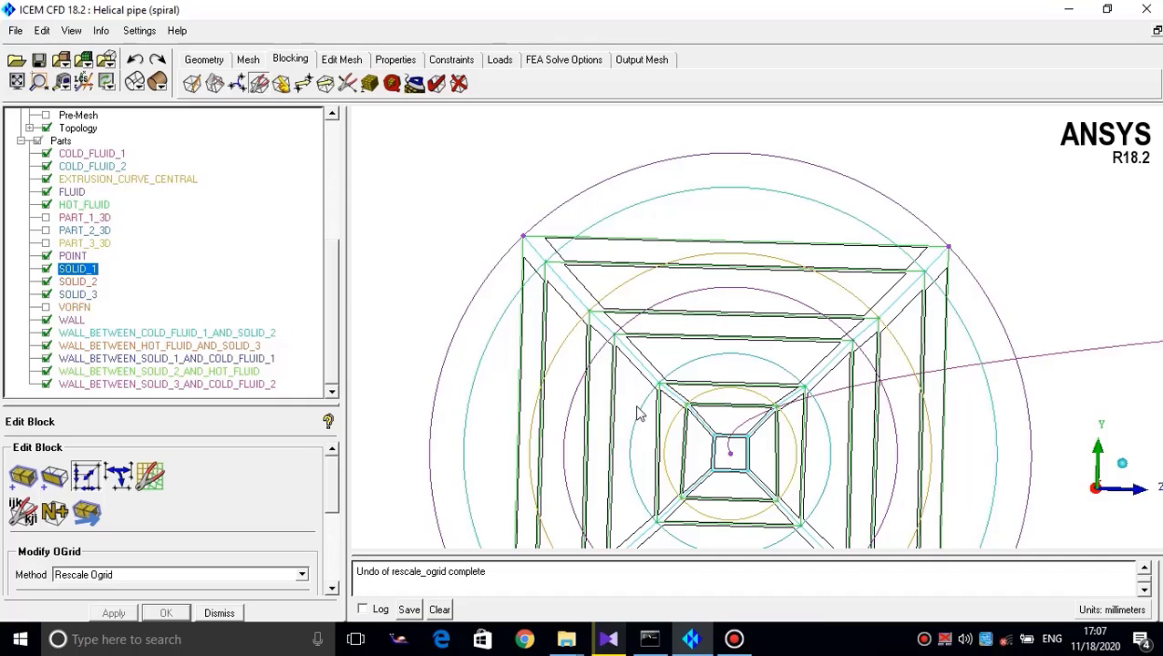
{"action": "left_click_drag", "start_coordinate": [333, 285], "coordinate": [335, 190]}
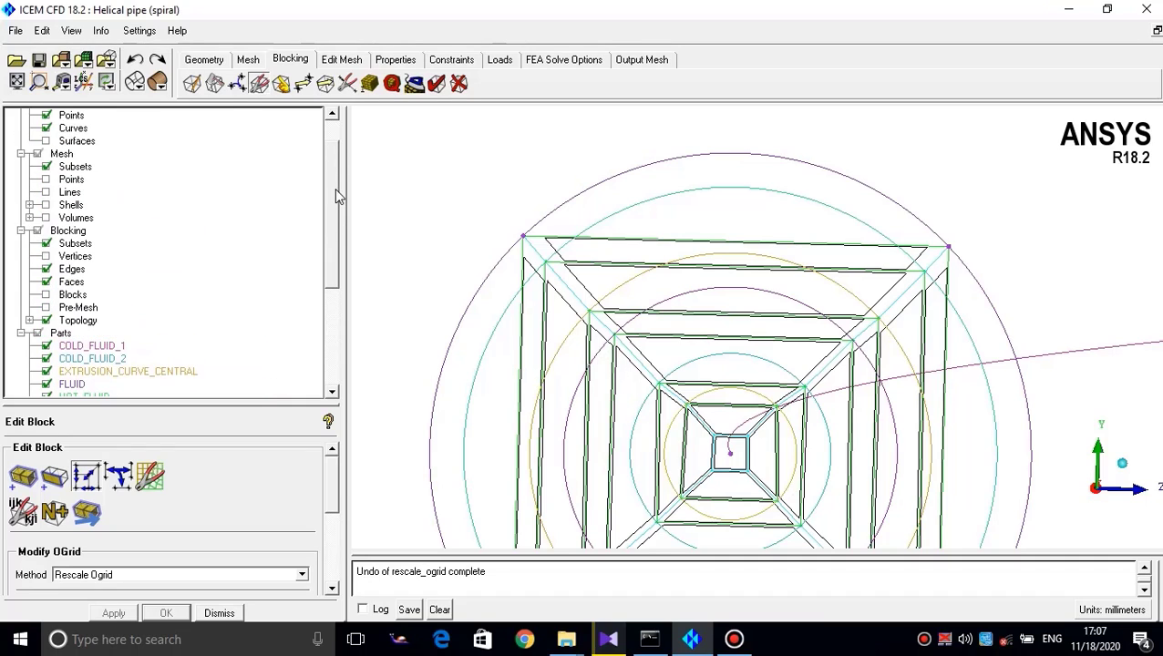
{"action": "left_click", "coordinate": [46, 141]}
{"action": "scroll", "coordinate": [794, 352], "scroll_direction": "up", "scroll_amount": 2}
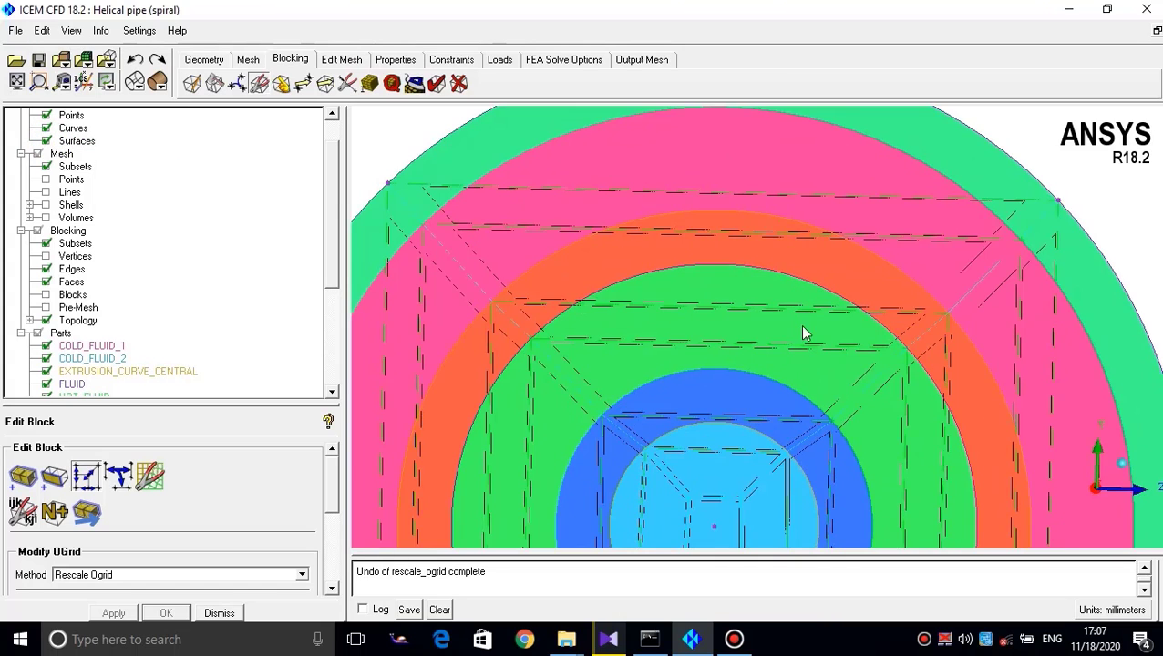
{"action": "scroll", "coordinate": [804, 332], "scroll_direction": "down", "scroll_amount": 2}
{"action": "middle_click_drag", "start_coordinate": [752, 308], "coordinate": [763, 260]}
{"action": "scroll", "coordinate": [763, 260], "scroll_direction": "down", "scroll_amount": 2}
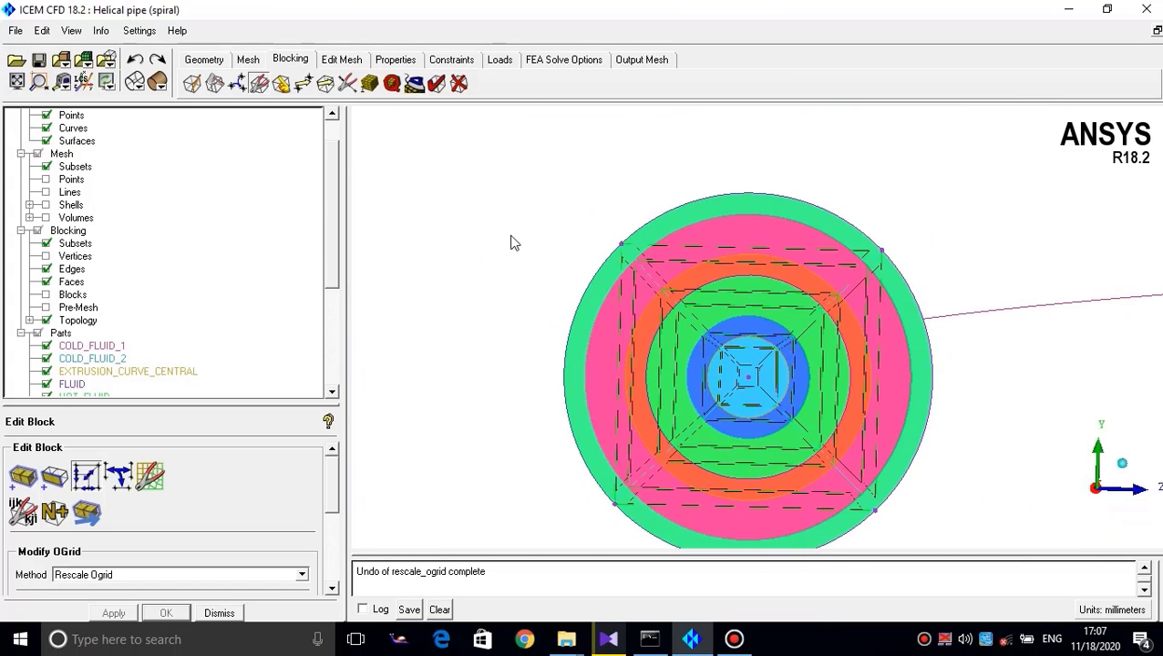
Start the Face-to-Surface association for the blocking and display the geometry surfaces as transparent
{"action": "left_click", "coordinate": [281, 83]}
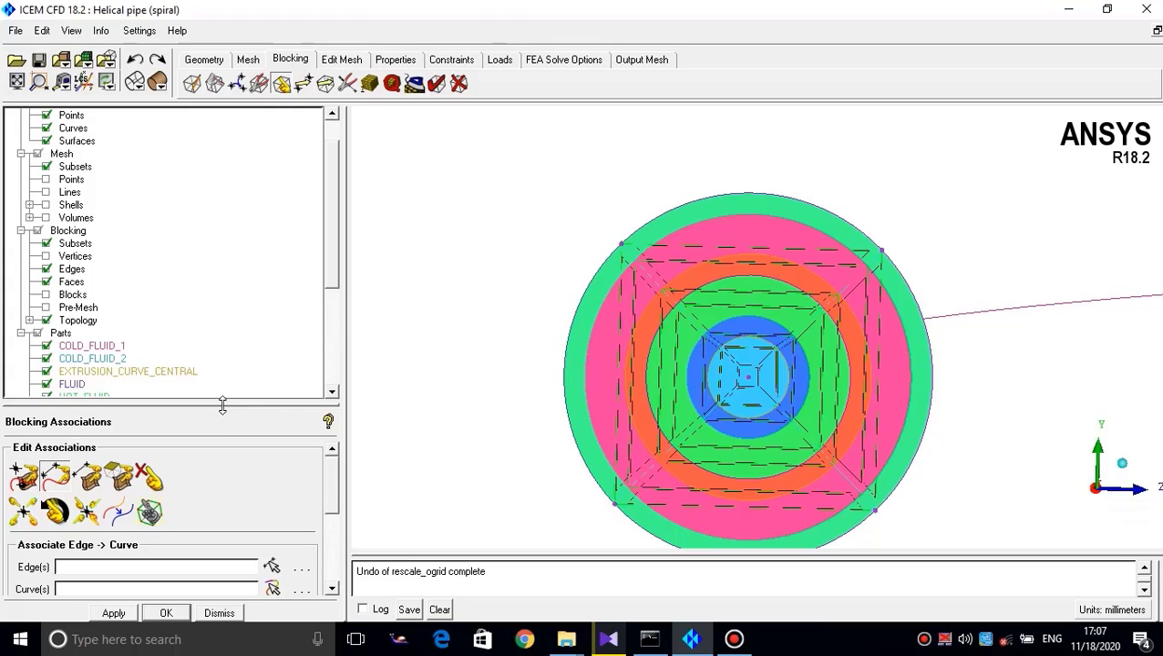
{"action": "left_click_drag", "start_coordinate": [222, 404], "coordinate": [249, 192]}
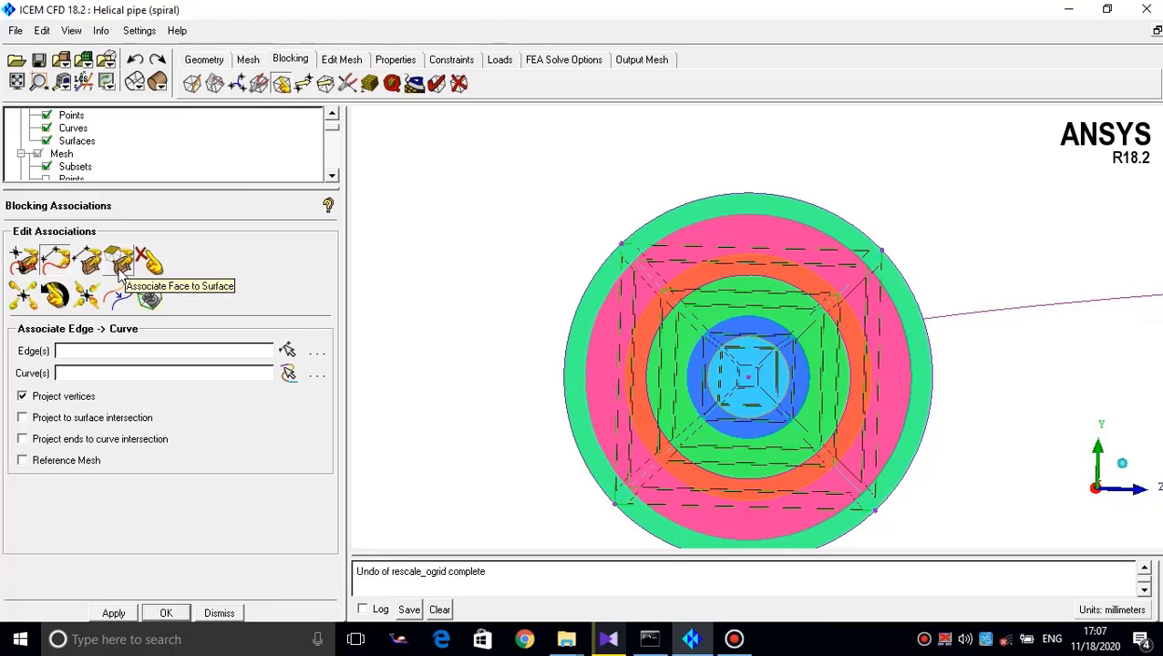
{"action": "left_click", "coordinate": [120, 262]}
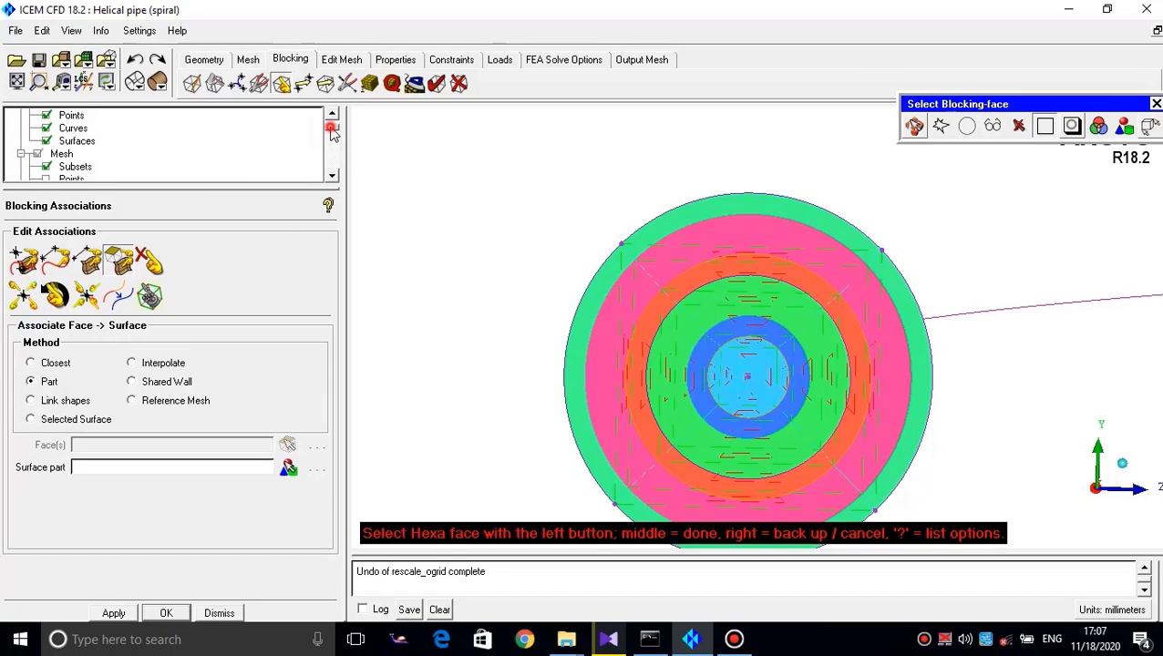
{"action": "scroll", "coordinate": [334, 132], "scroll_direction": "up", "scroll_amount": 1}
{"action": "right_click", "coordinate": [529, 211]}
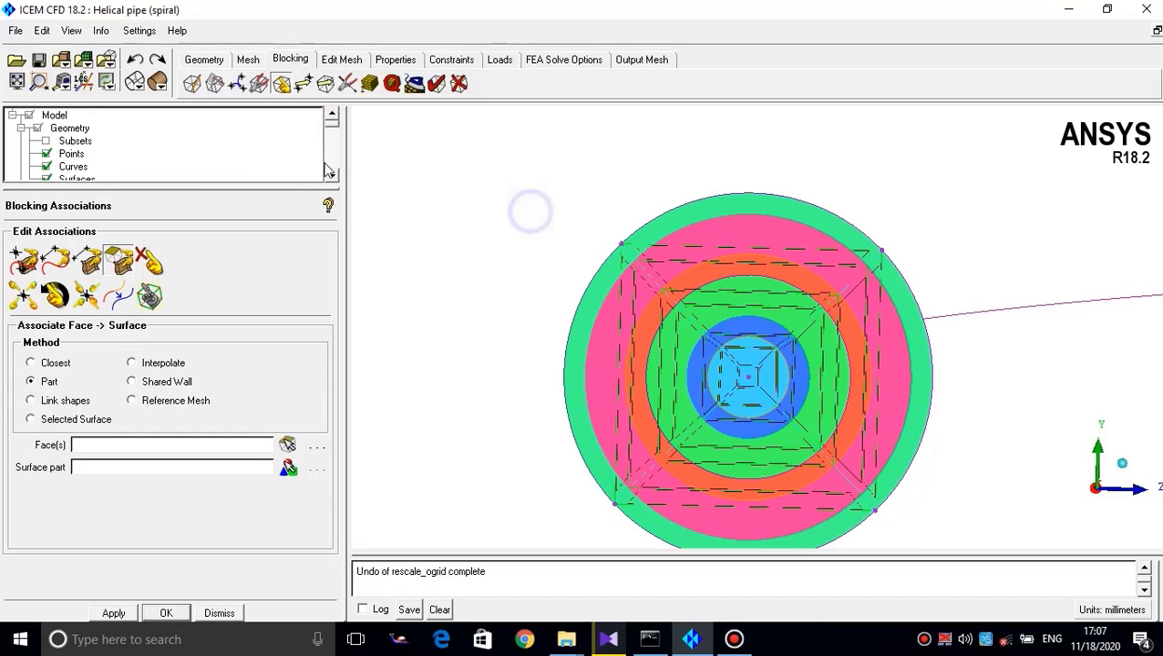
{"action": "left_click_drag", "start_coordinate": [291, 187], "coordinate": [273, 364]}
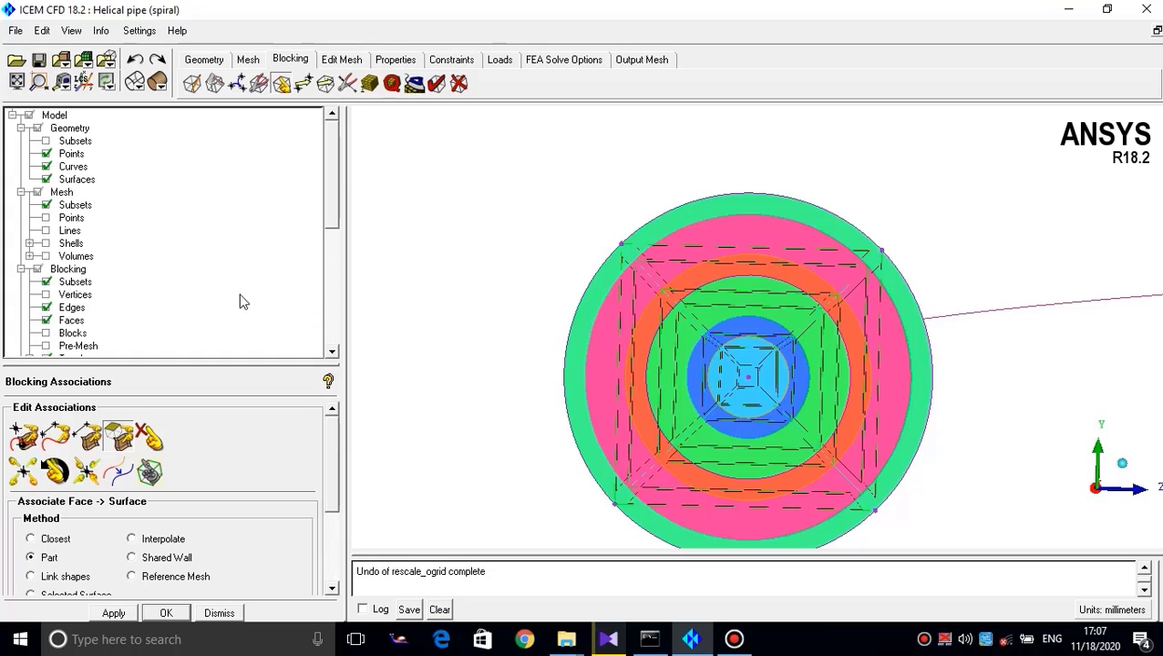
{"action": "right_click", "coordinate": [82, 181]}
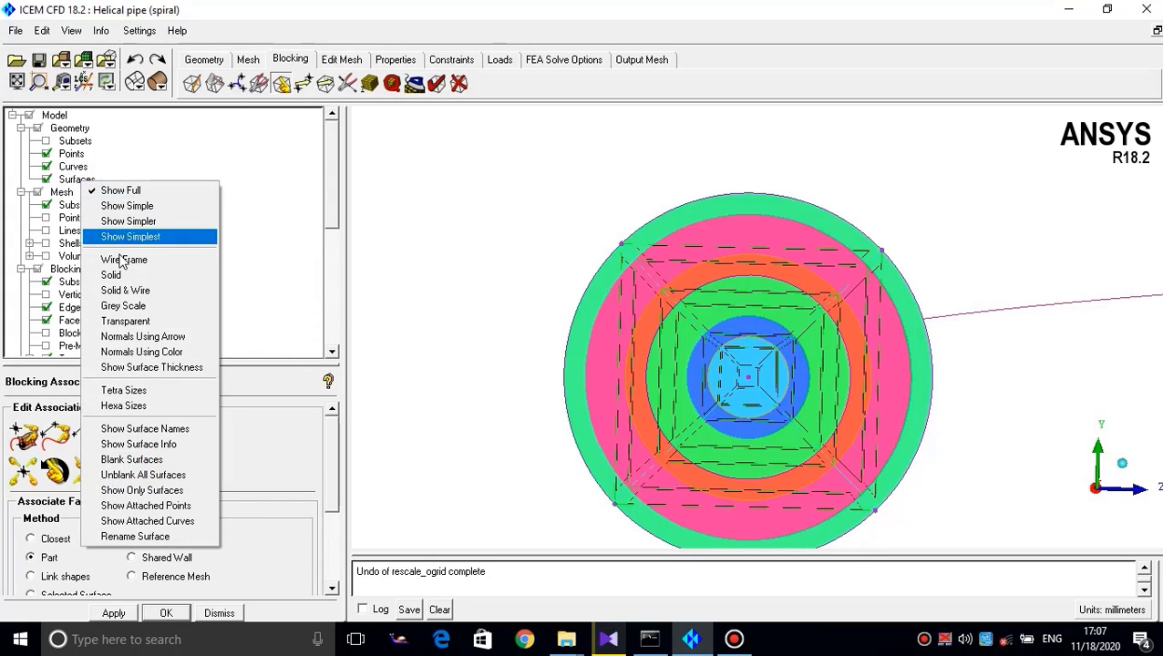
{"action": "left_click", "coordinate": [151, 322]}
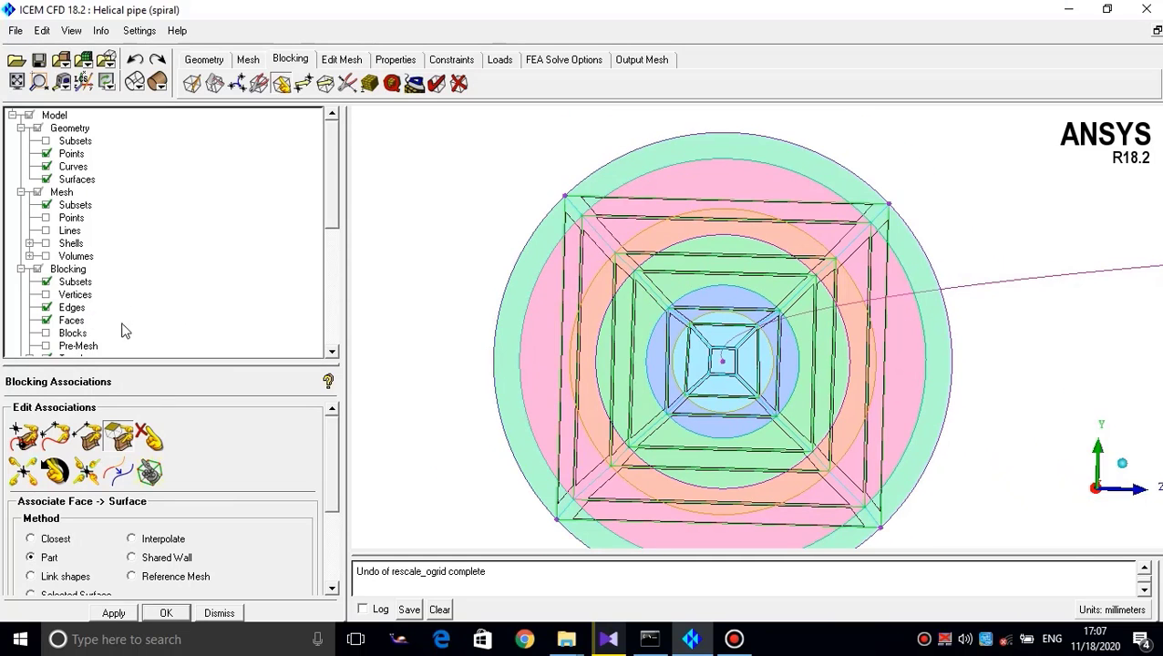
Select the four blocking faces of the outermost O-grid ring for association with a surface part
{"action": "left_click", "coordinate": [119, 438]}
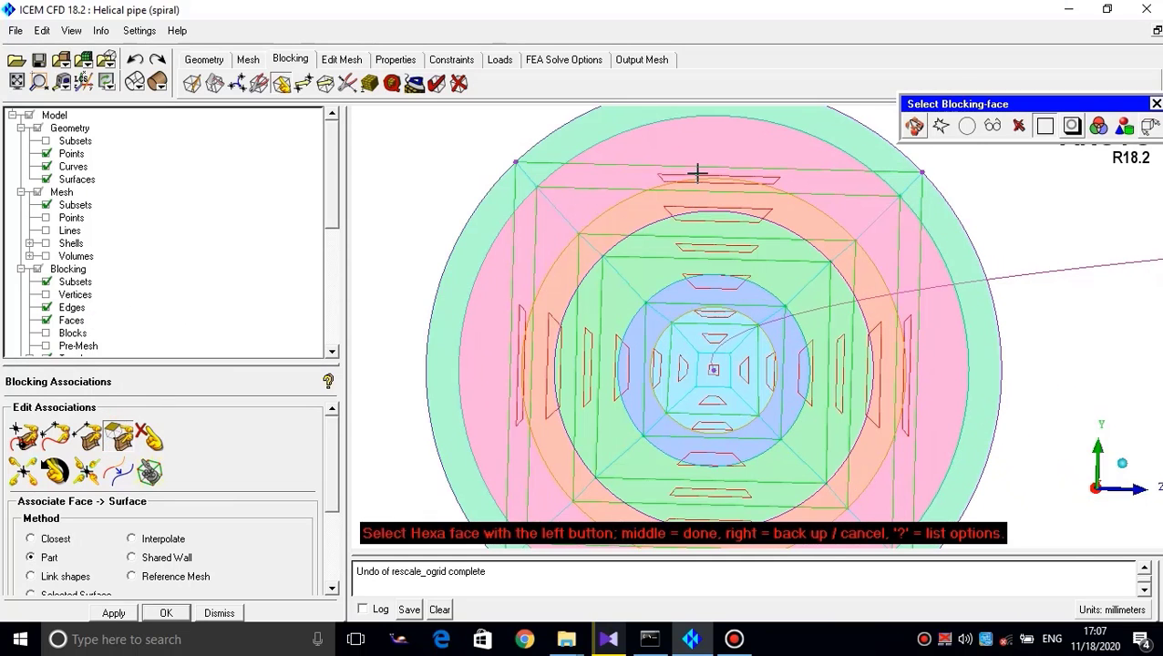
{"action": "left_click", "coordinate": [698, 174]}
{"action": "left_click", "coordinate": [524, 349]}
{"action": "scroll", "coordinate": [651, 341], "scroll_direction": "down", "scroll_amount": 2}
{"action": "middle_click_drag", "start_coordinate": [652, 341], "coordinate": [643, 215], "text": "ctrl"}
{"action": "left_click", "coordinate": [676, 392]}
{"action": "middle_click_drag", "start_coordinate": [852, 309], "coordinate": [837, 393], "text": "ctrl"}
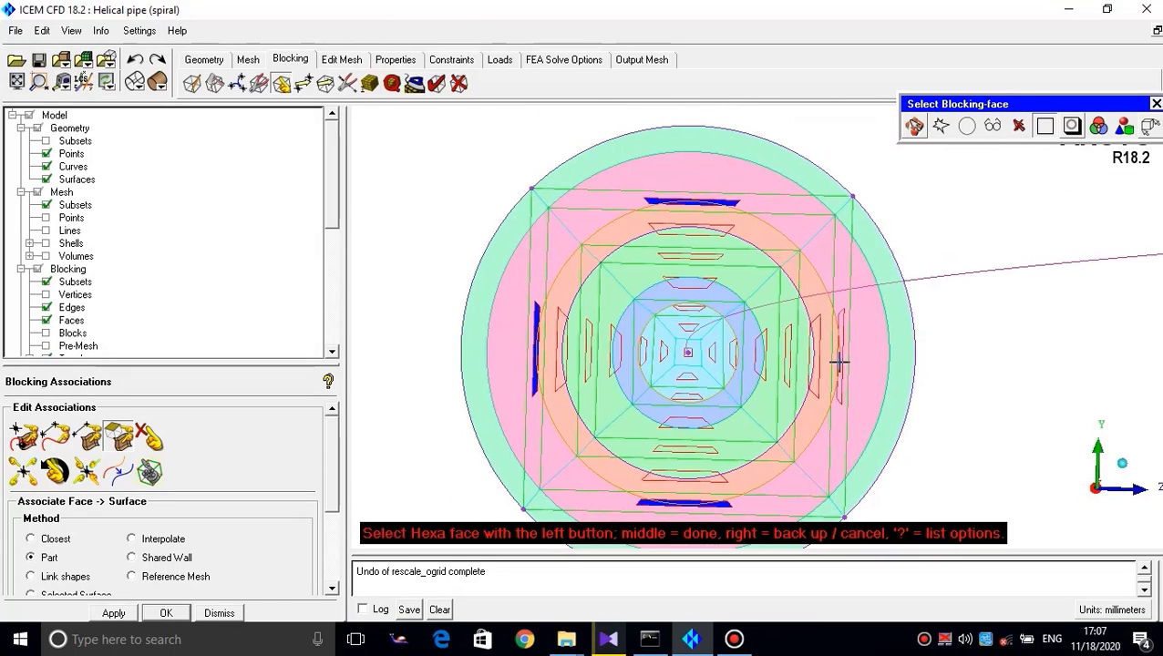
{"action": "left_click", "coordinate": [839, 362]}
{"action": "middle_click", "coordinate": [775, 314]}
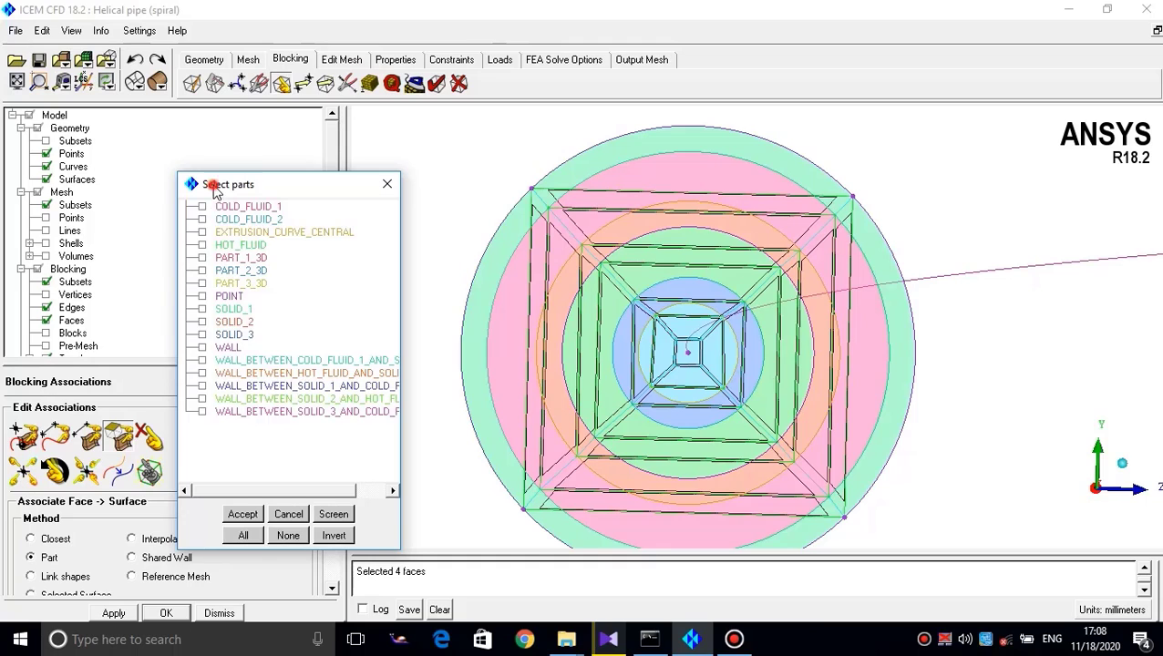
Exclude points from geometry picking and associate the selected faces with the outermost green layer's part, SOLID_1
{"action": "left_click_drag", "start_coordinate": [208, 185], "coordinate": [199, 161]}
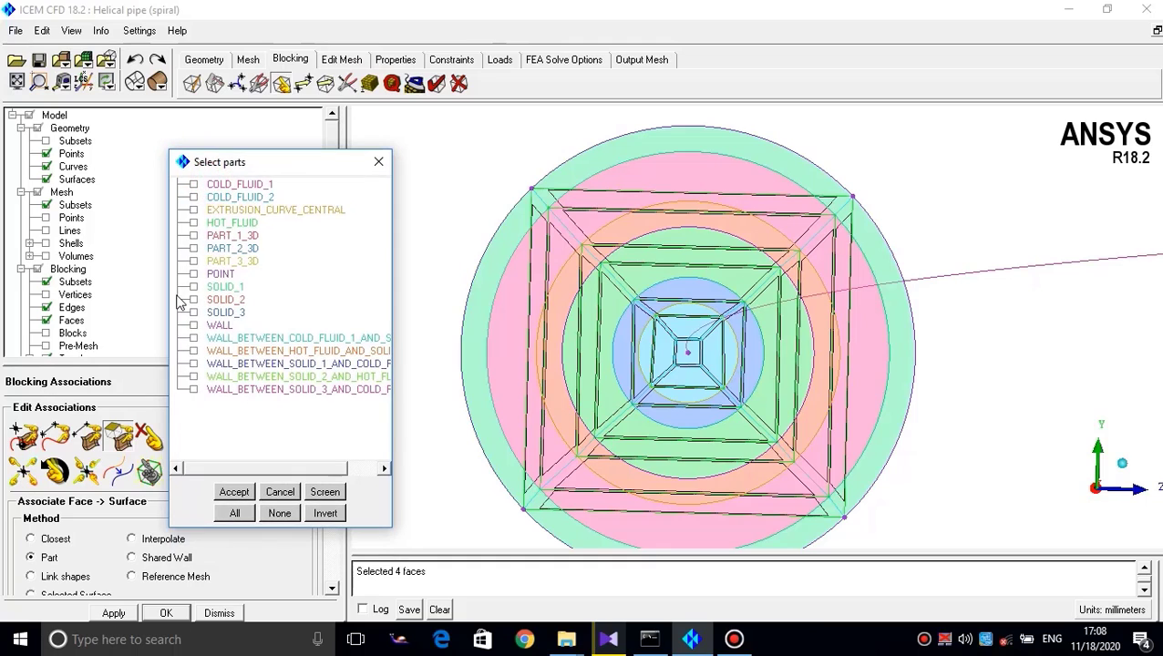
{"action": "left_click", "coordinate": [321, 495]}
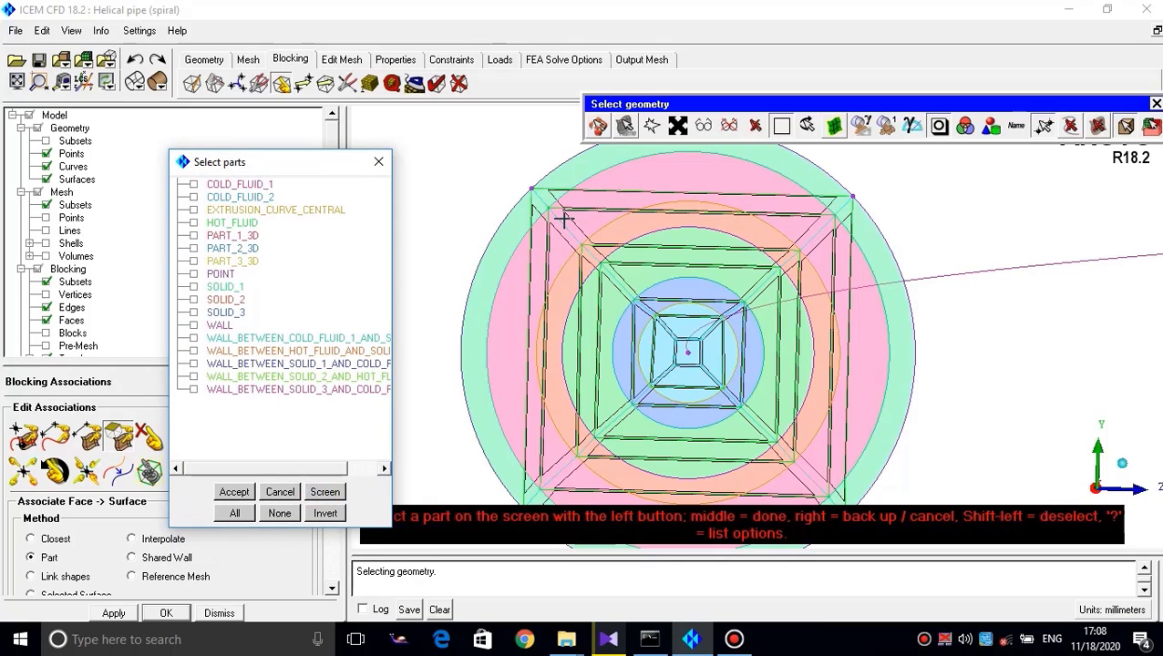
{"action": "left_click", "coordinate": [582, 168]}
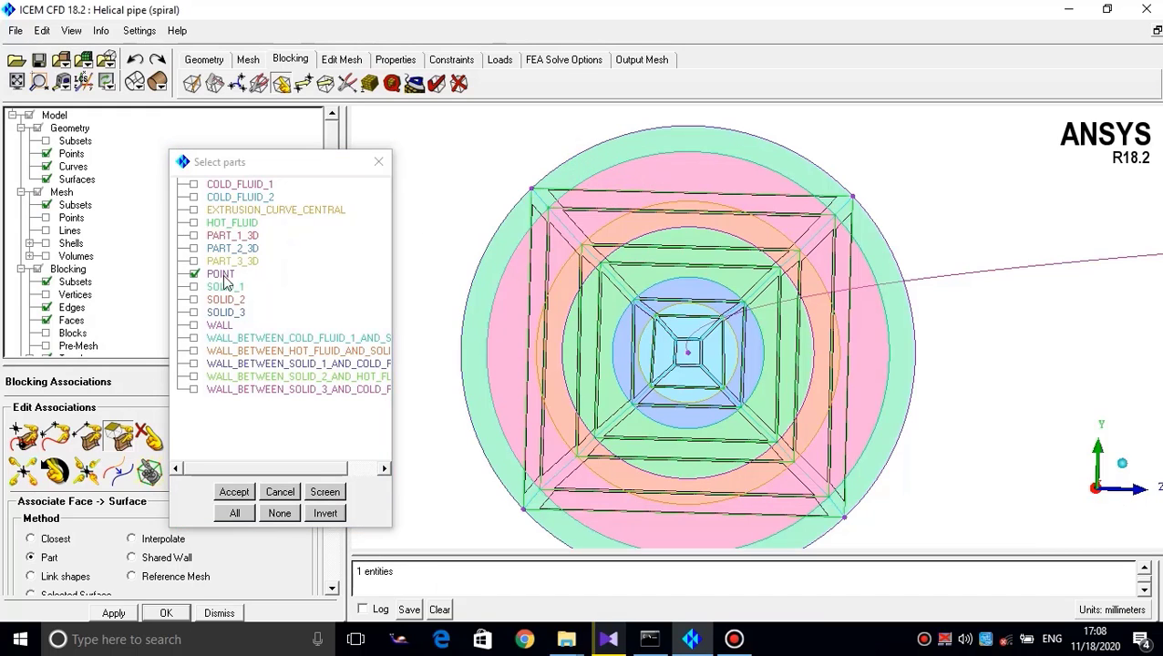
{"action": "left_click", "coordinate": [325, 492]}
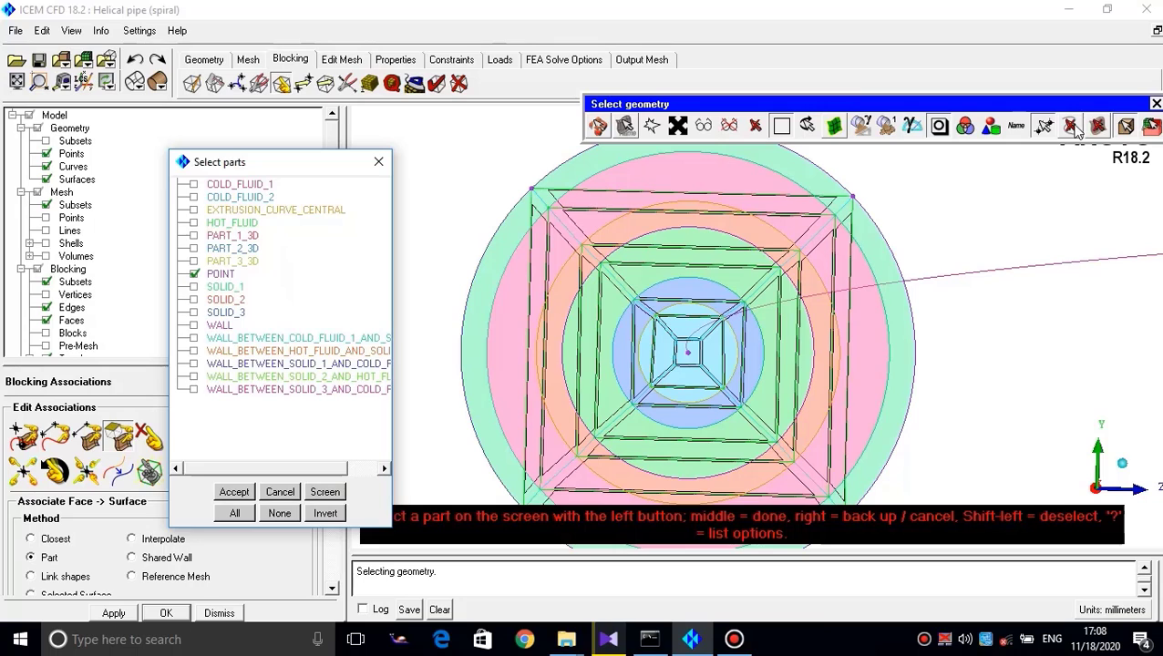
{"action": "left_click", "coordinate": [1045, 127]}
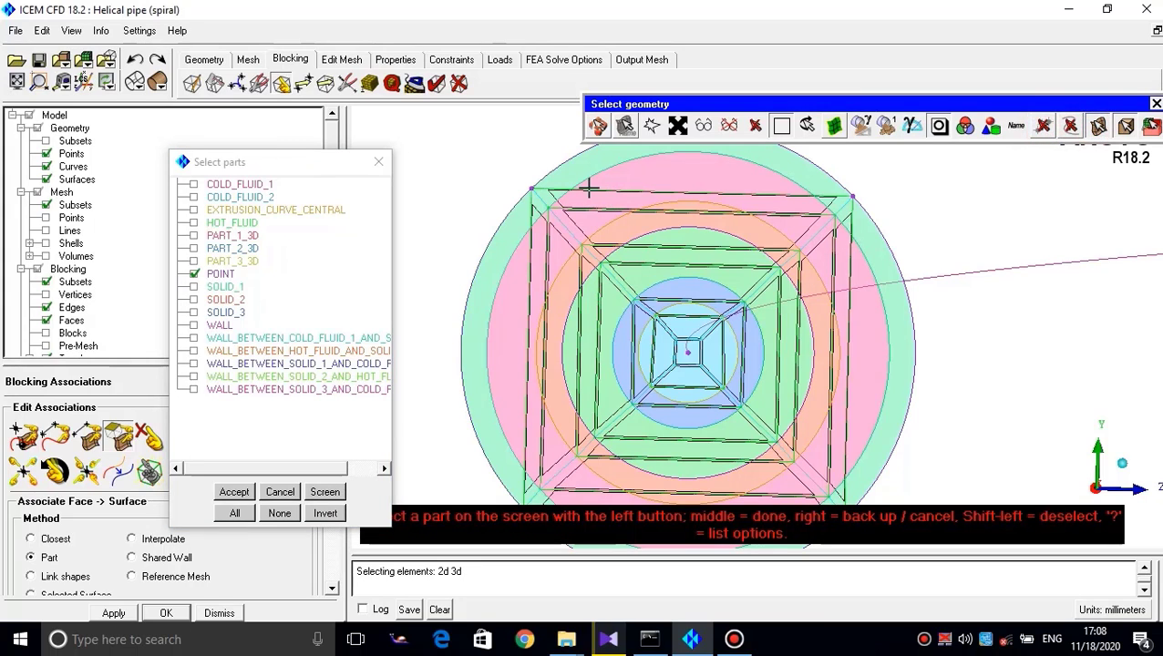
{"action": "scroll", "coordinate": [600, 206], "scroll_direction": "down", "scroll_amount": 1}
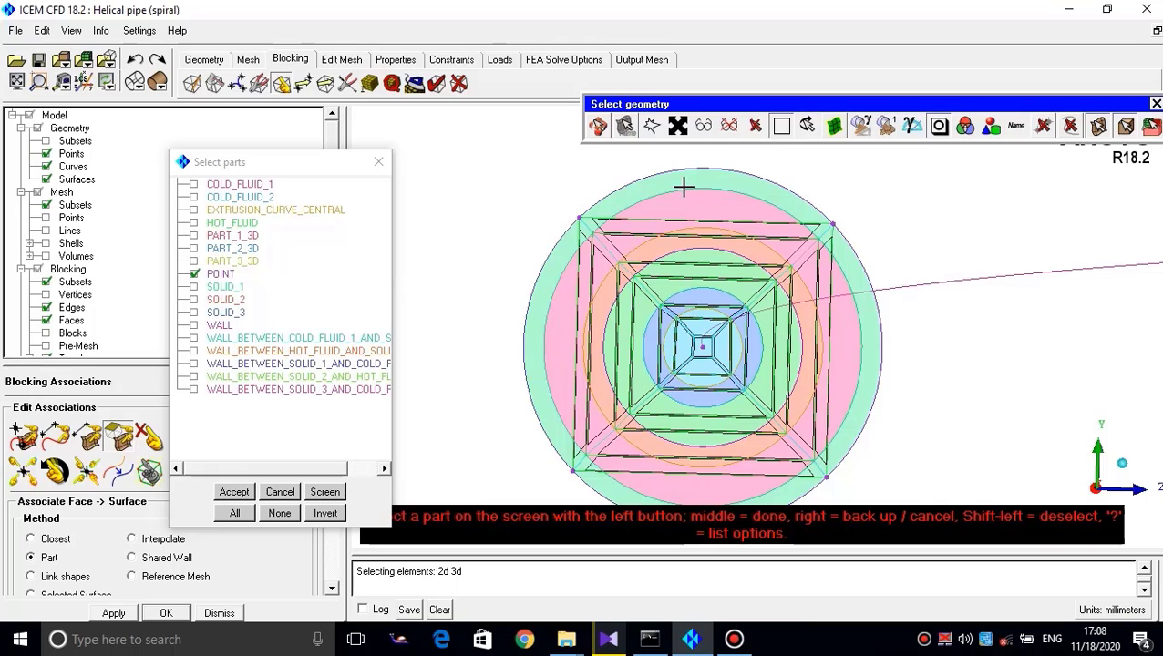
{"action": "left_click", "coordinate": [683, 182]}
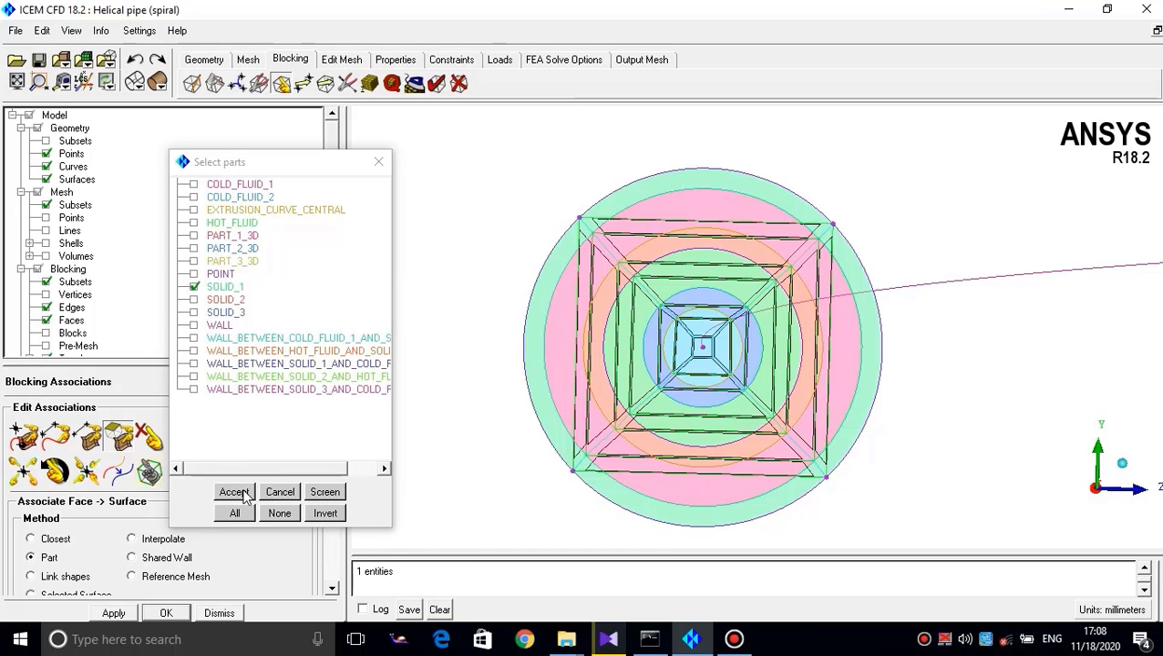
{"action": "left_click", "coordinate": [233, 492]}
Associate the four blocking faces of the second O-grid ring from the outside with the pink layer's part, COLD_FLUID_1
{"action": "scroll", "coordinate": [692, 258], "scroll_direction": "up", "scroll_amount": 2}
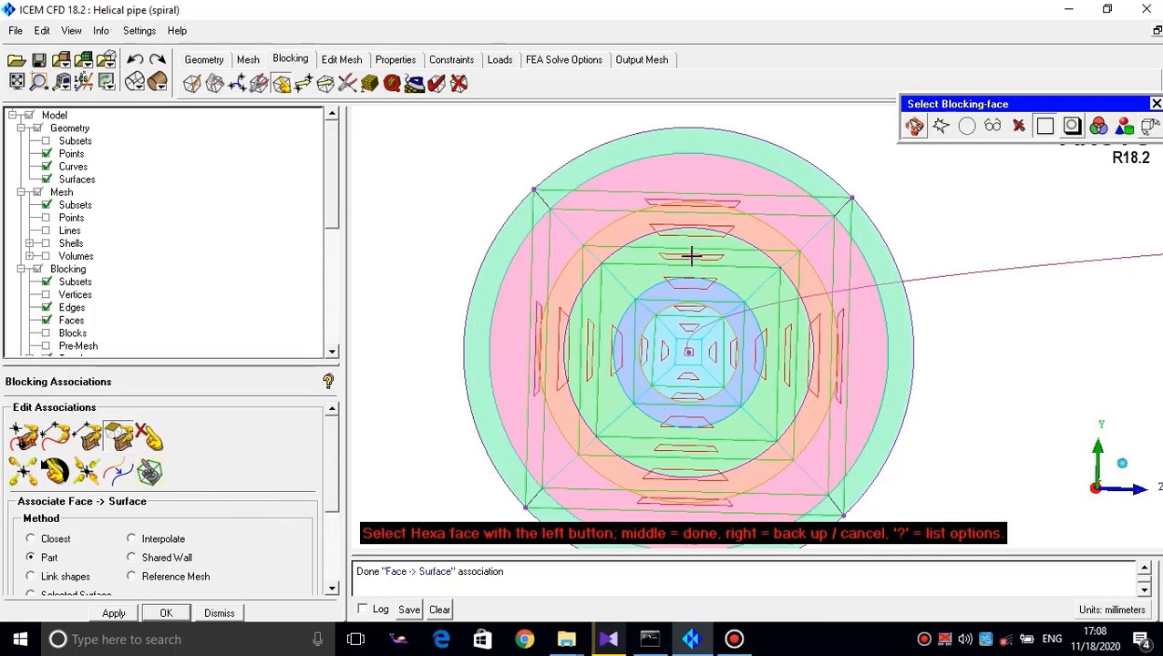
{"action": "scroll", "coordinate": [717, 320], "scroll_direction": "down", "scroll_amount": 3}
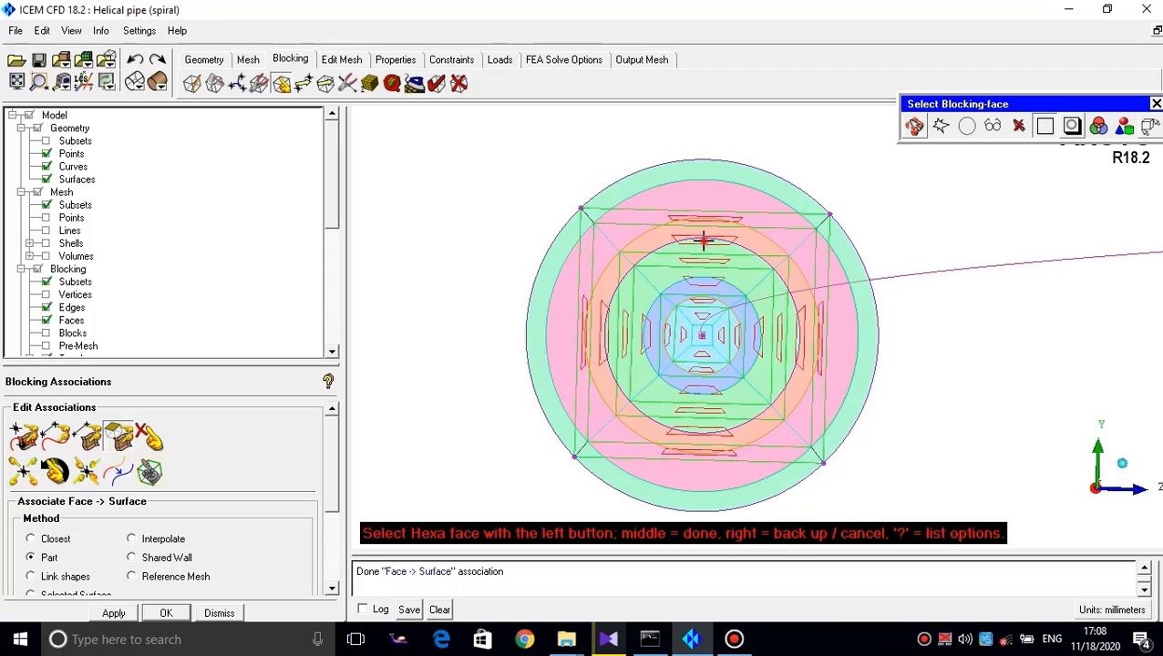
{"action": "left_click", "coordinate": [703, 240]}
{"action": "left_click", "coordinate": [597, 328]}
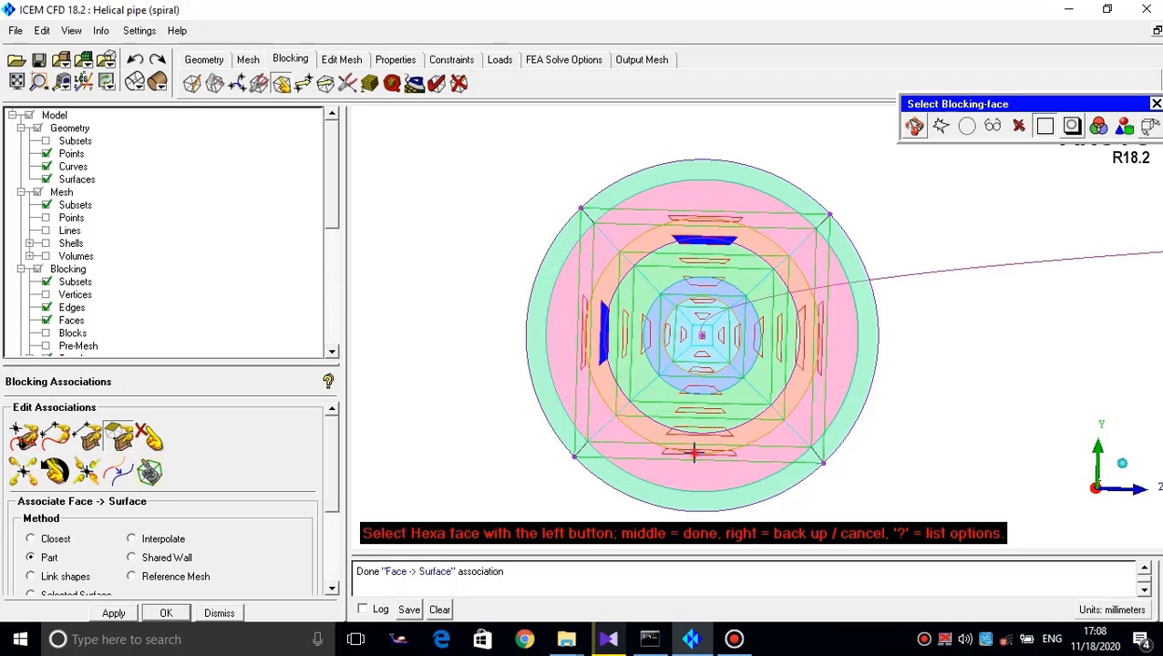
{"action": "left_click", "coordinate": [692, 431]}
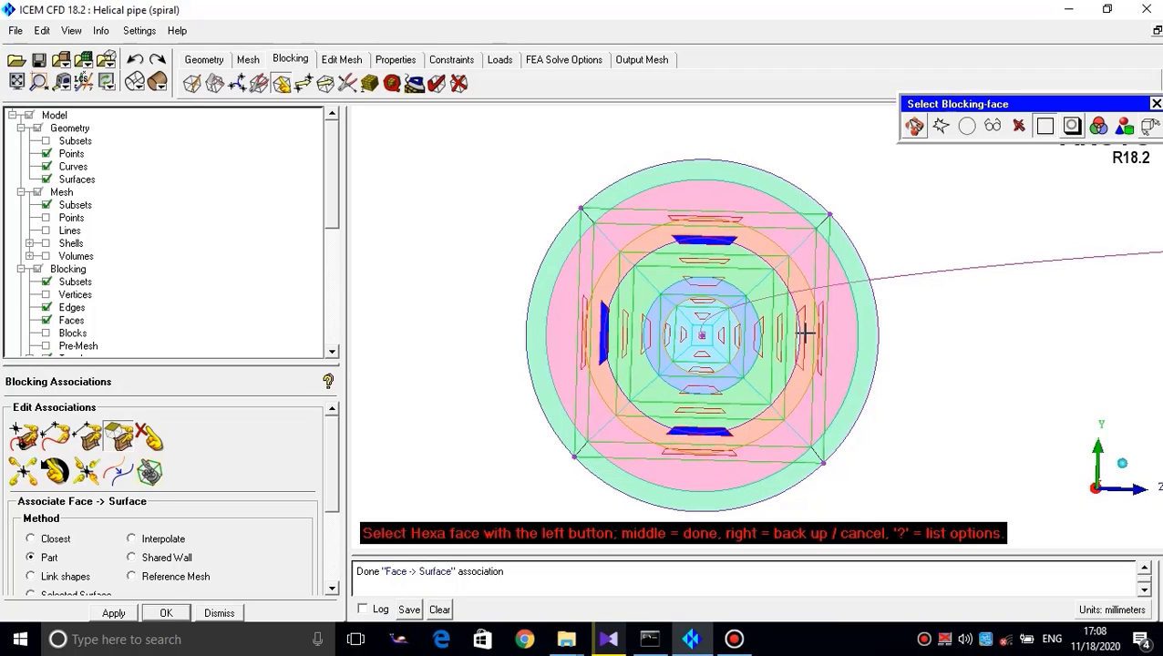
{"action": "left_click", "coordinate": [804, 334]}
{"action": "middle_click", "coordinate": [773, 337]}
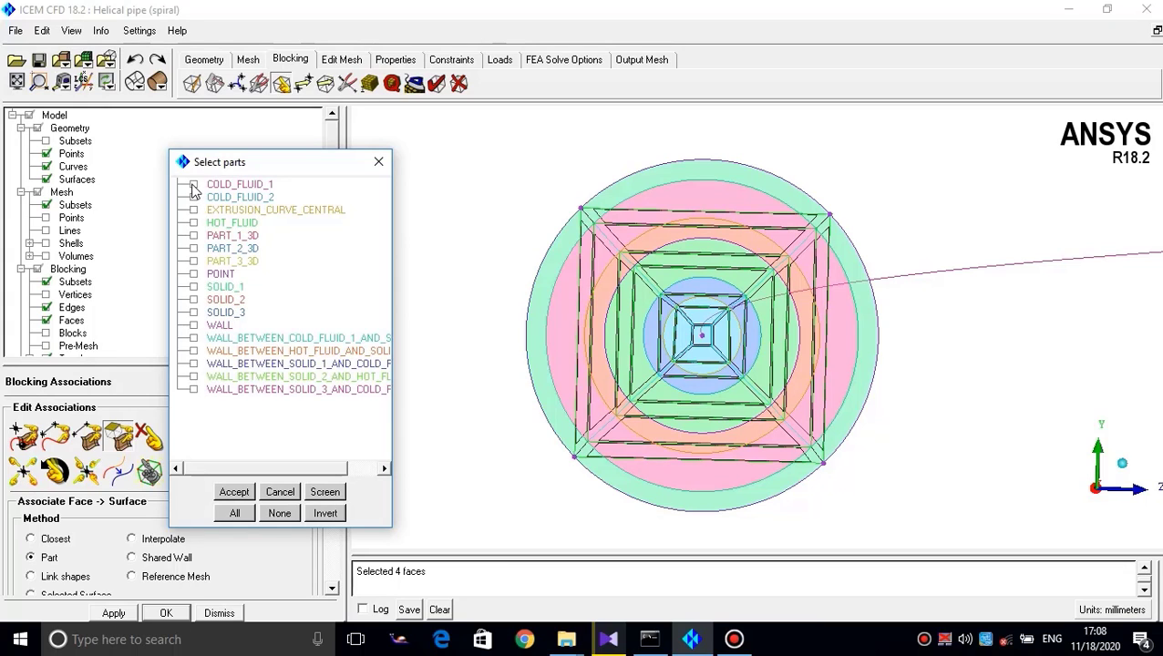
{"action": "left_click", "coordinate": [324, 493]}
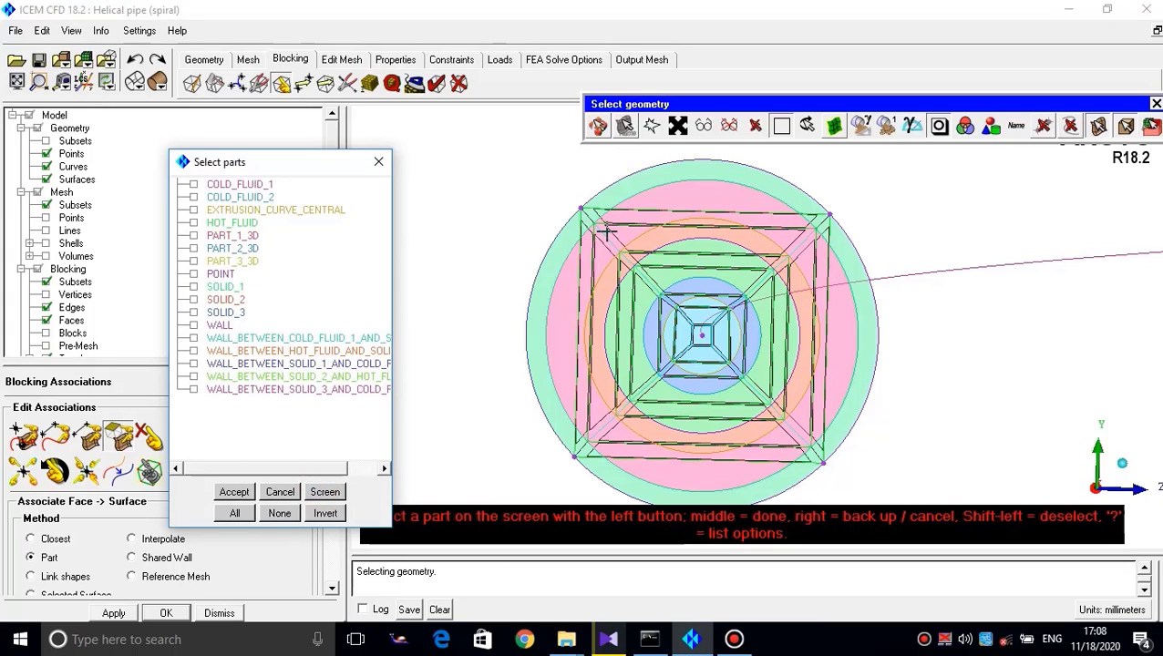
{"action": "left_click", "coordinate": [606, 233]}
{"action": "left_click", "coordinate": [234, 493]}
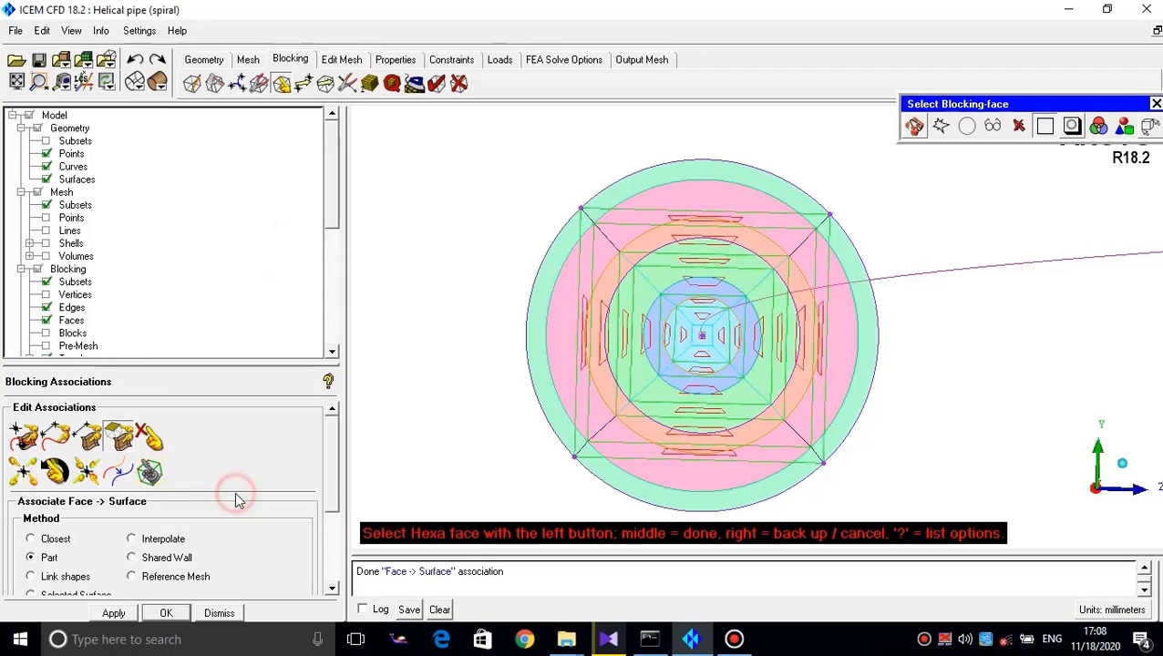
Associate the four blocking faces of the third O-grid ring from the outside with the orange layer's part, SOLID_2
{"action": "scroll", "coordinate": [688, 303], "scroll_direction": "up", "scroll_amount": 2}
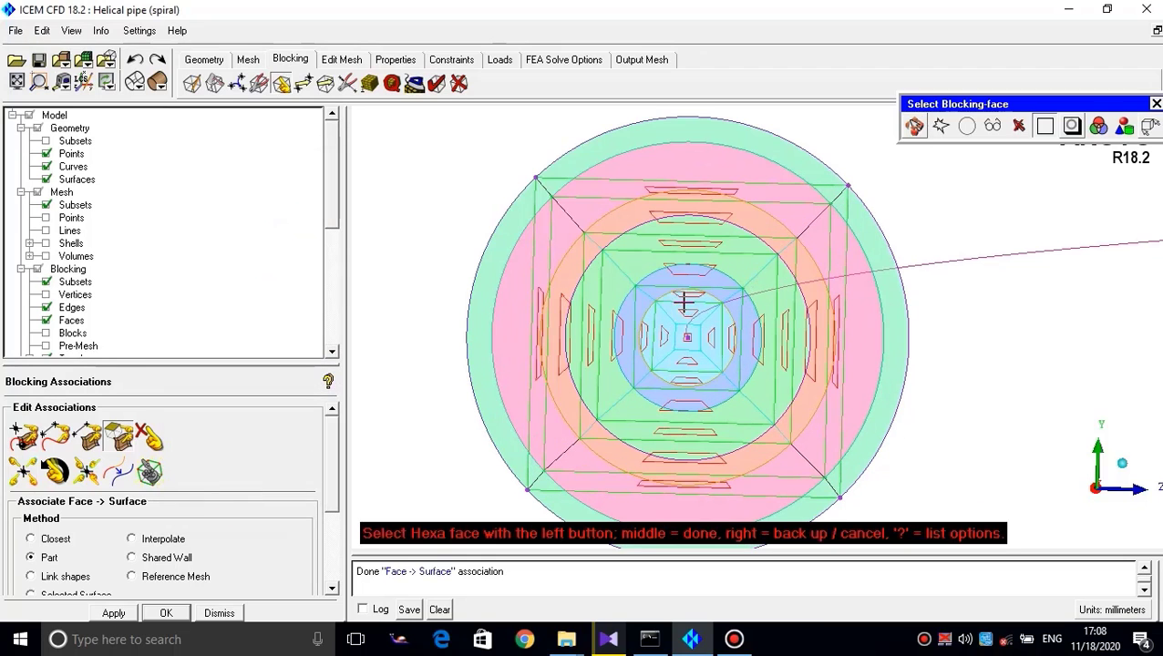
{"action": "left_click", "coordinate": [687, 242]}
{"action": "left_click", "coordinate": [588, 322]}
{"action": "left_click", "coordinate": [672, 428]}
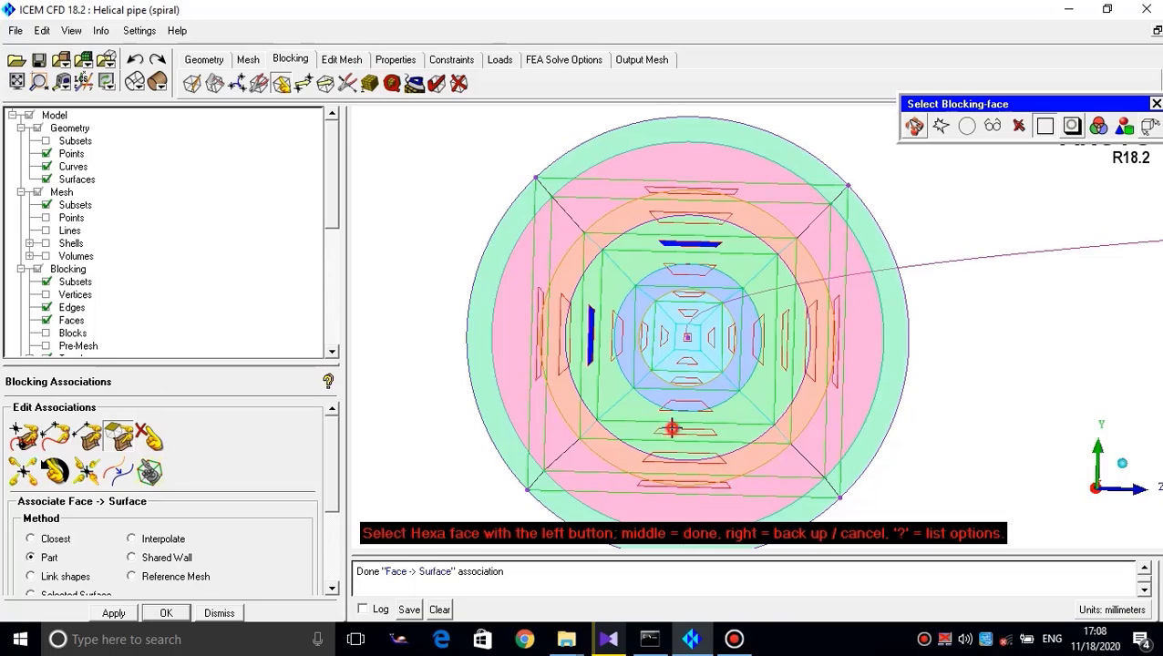
{"action": "left_click", "coordinate": [810, 344]}
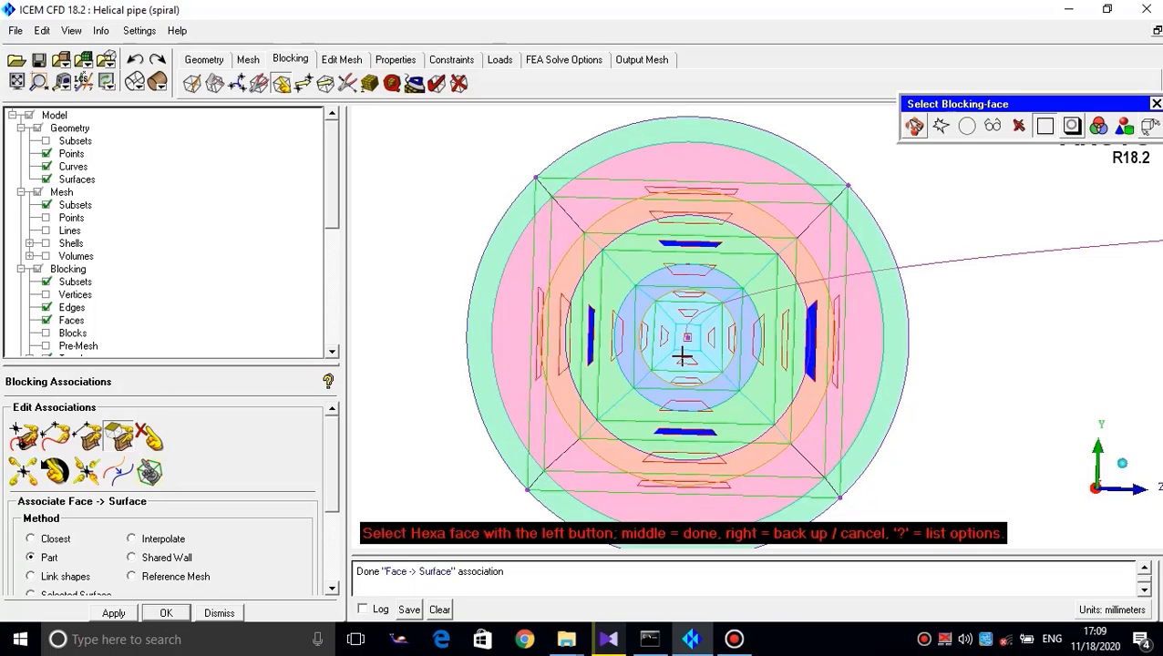
{"action": "right_click", "coordinate": [768, 329]}
{"action": "left_click", "coordinate": [775, 330]}
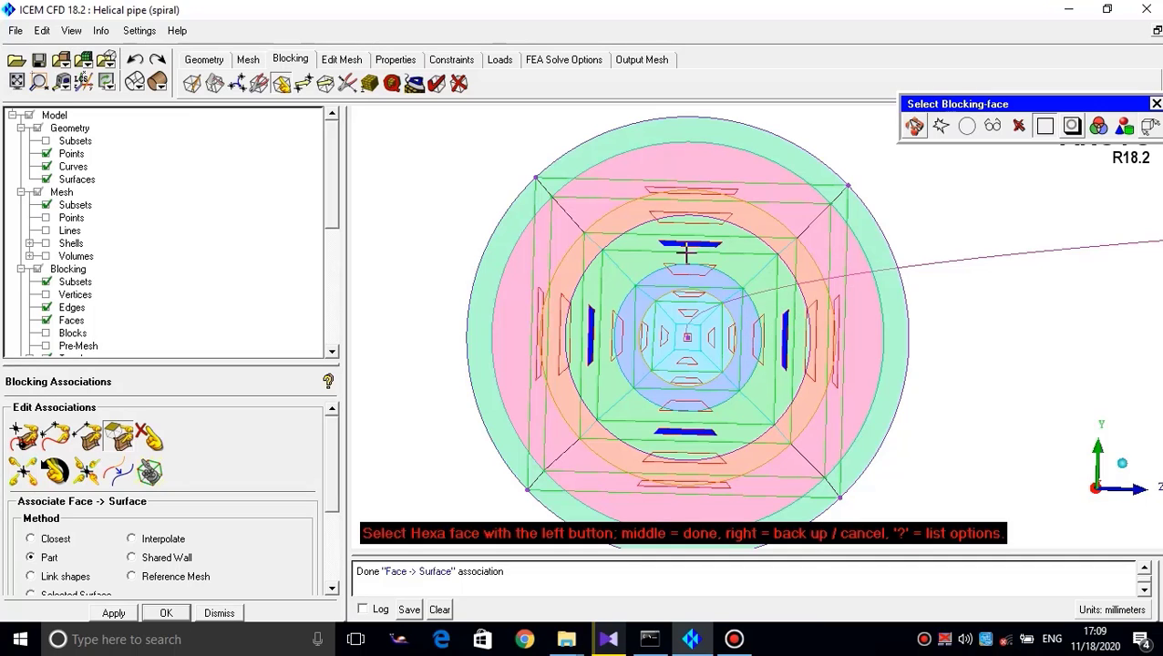
{"action": "middle_click", "coordinate": [655, 243]}
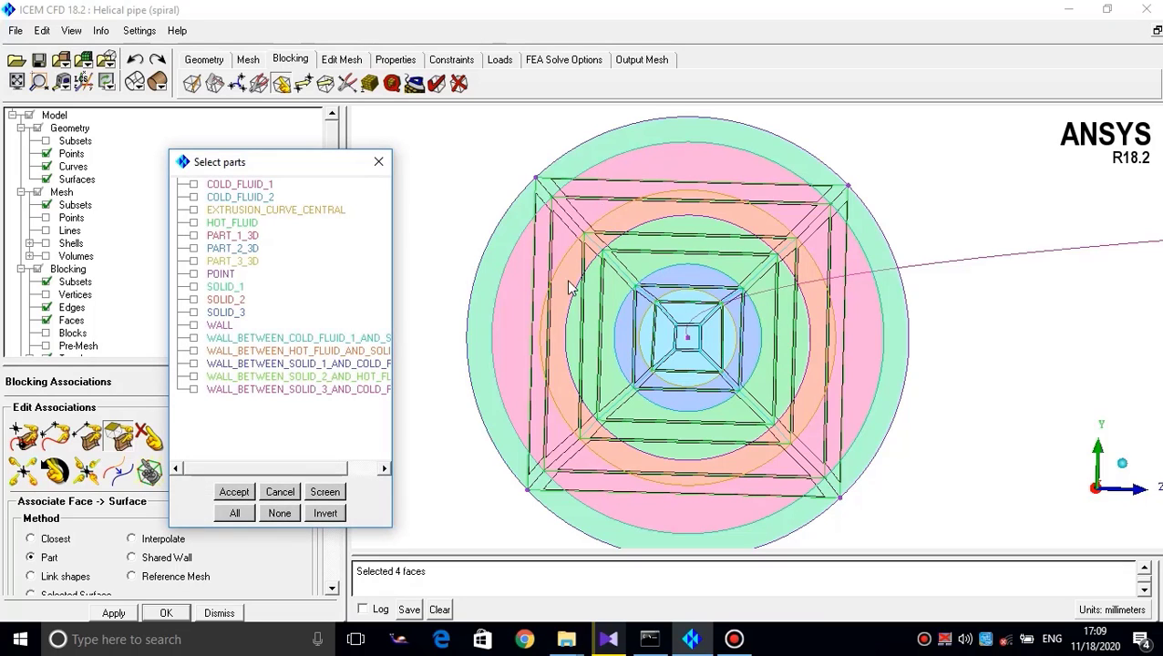
{"action": "left_click", "coordinate": [326, 492]}
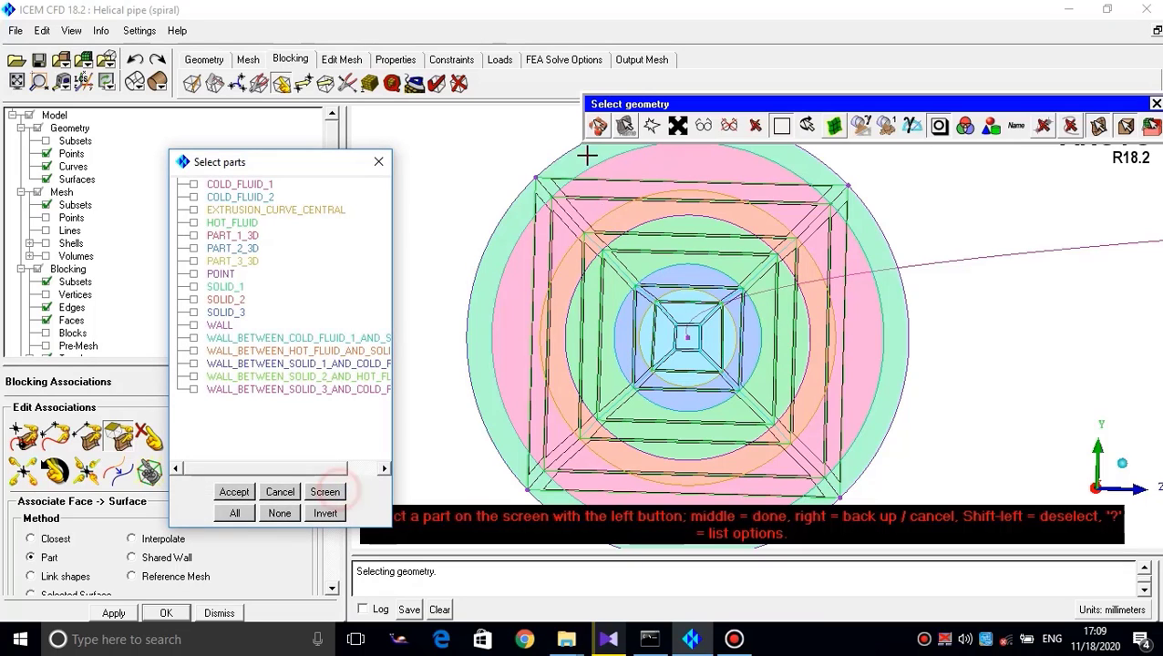
{"action": "left_click", "coordinate": [609, 219]}
{"action": "left_click", "coordinate": [232, 490]}
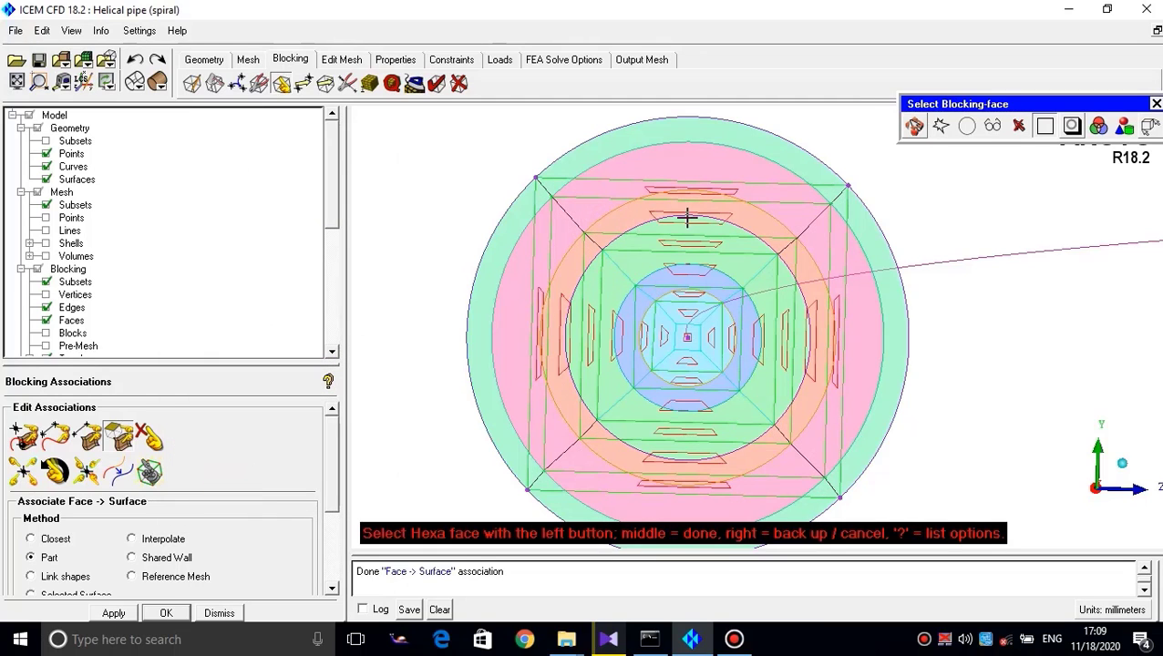
Associate the four blocking faces of the fourth O-grid ring from the outside with the inner green layer's part, HOT_FLUID
{"action": "left_click", "coordinate": [603, 343]}
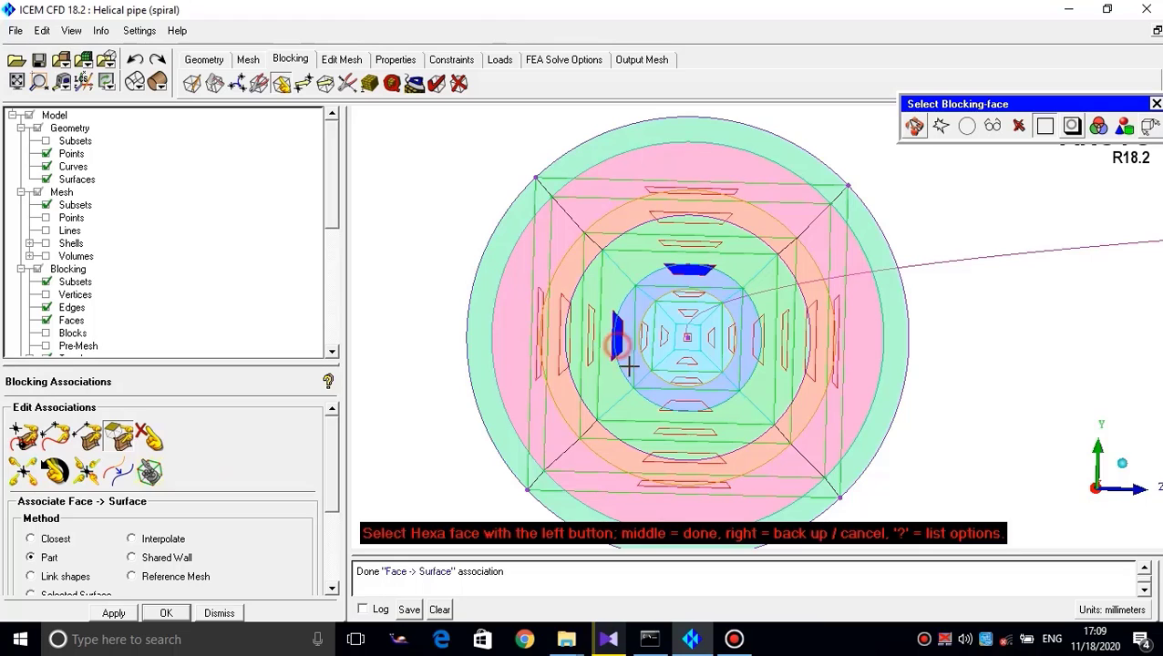
{"action": "left_click", "coordinate": [700, 408]}
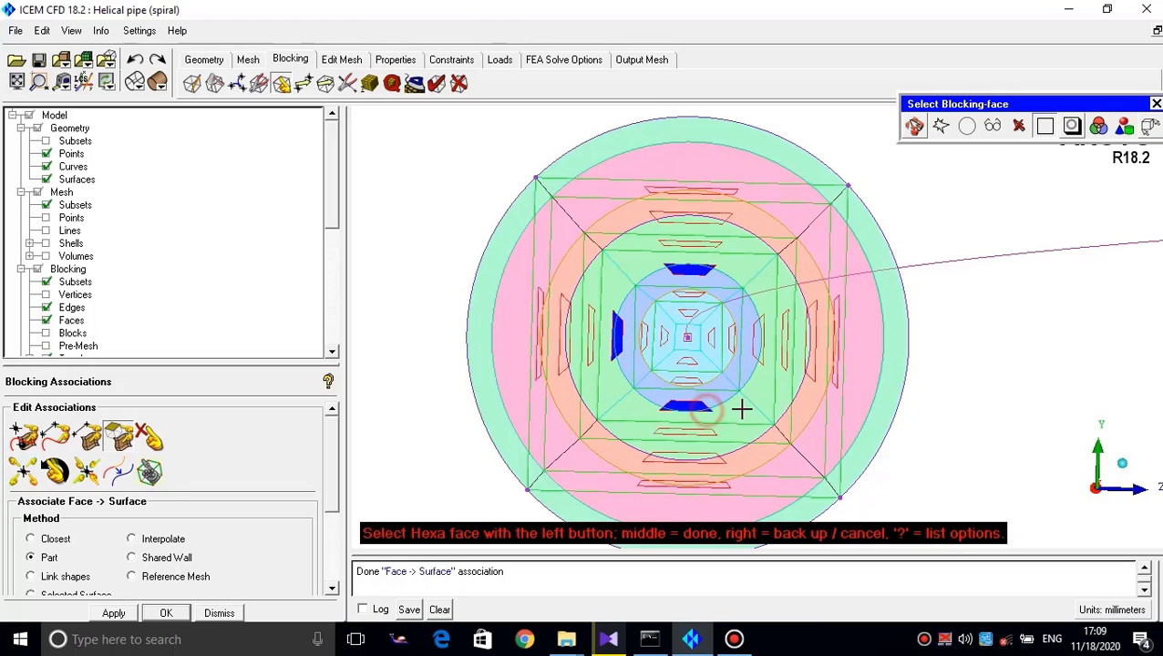
{"action": "left_click", "coordinate": [759, 338]}
{"action": "middle_click", "coordinate": [757, 344]}
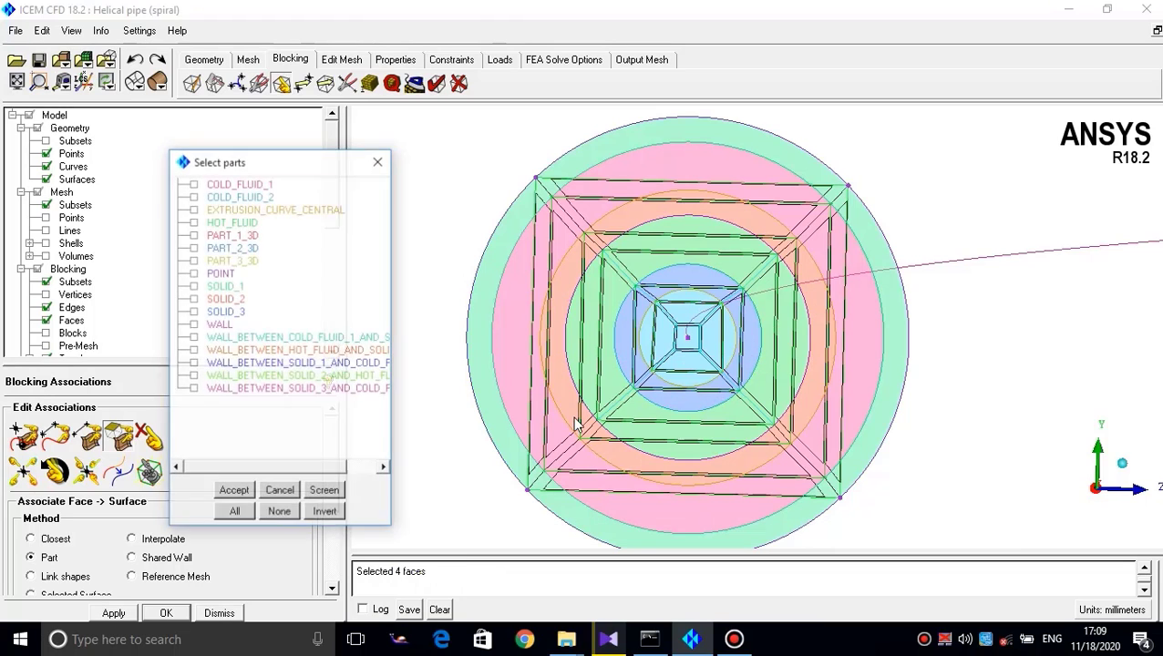
{"action": "left_click", "coordinate": [324, 492]}
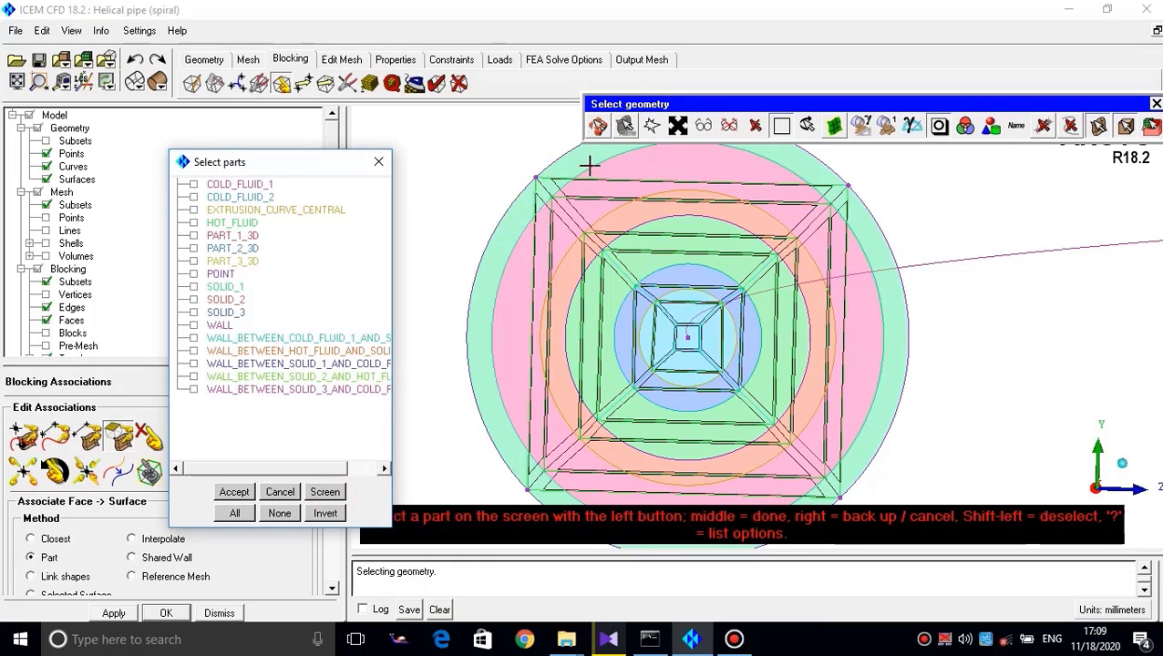
{"action": "left_click", "coordinate": [641, 266]}
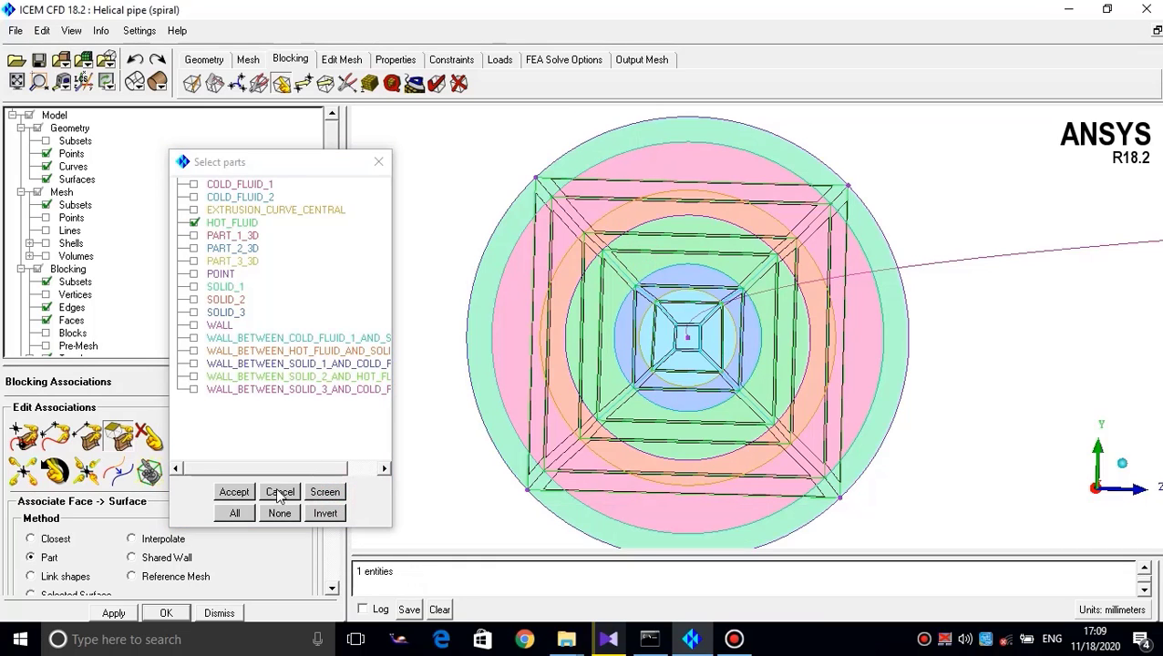
{"action": "left_click", "coordinate": [233, 492]}
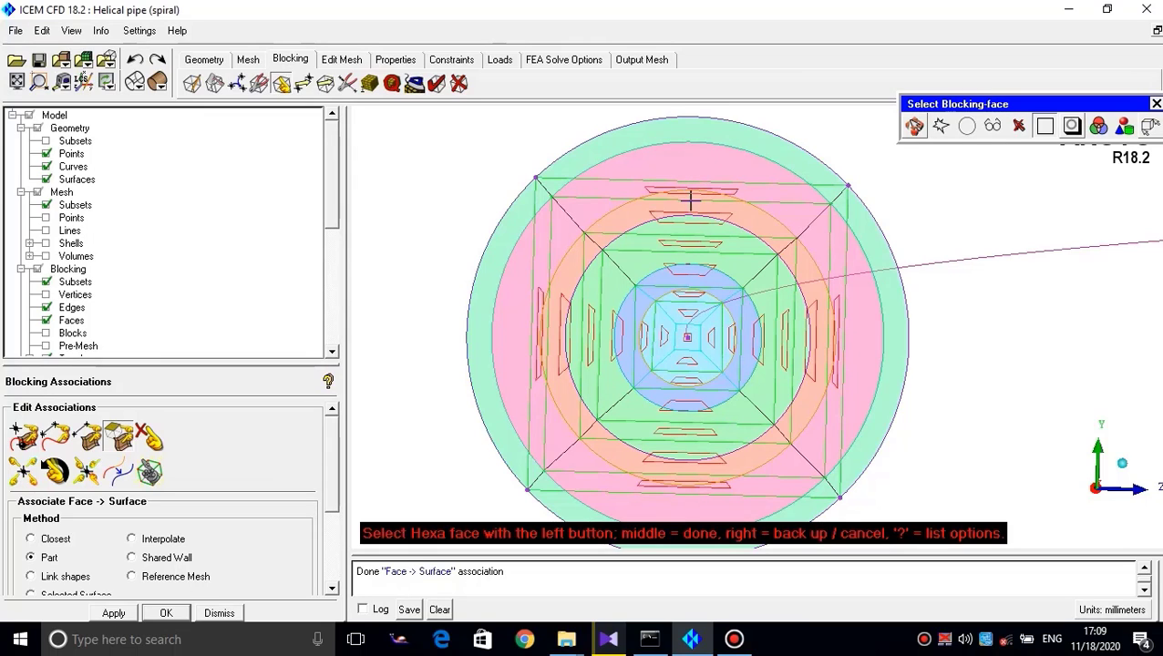
Associate the four blocking faces of the fifth O-grid ring from the outside with the blue-violet layer's part, SOLID_3
{"action": "left_click", "coordinate": [691, 292]}
{"action": "left_click", "coordinate": [644, 337]}
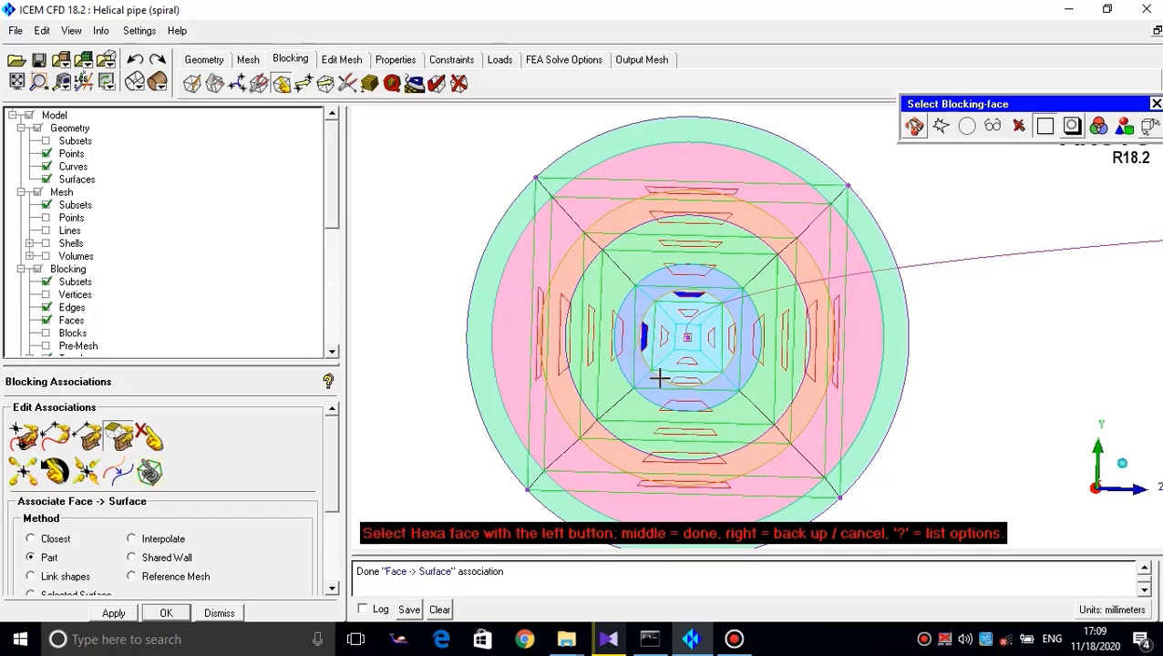
{"action": "left_click", "coordinate": [693, 381]}
{"action": "left_click", "coordinate": [733, 336]}
{"action": "middle_click", "coordinate": [690, 278]}
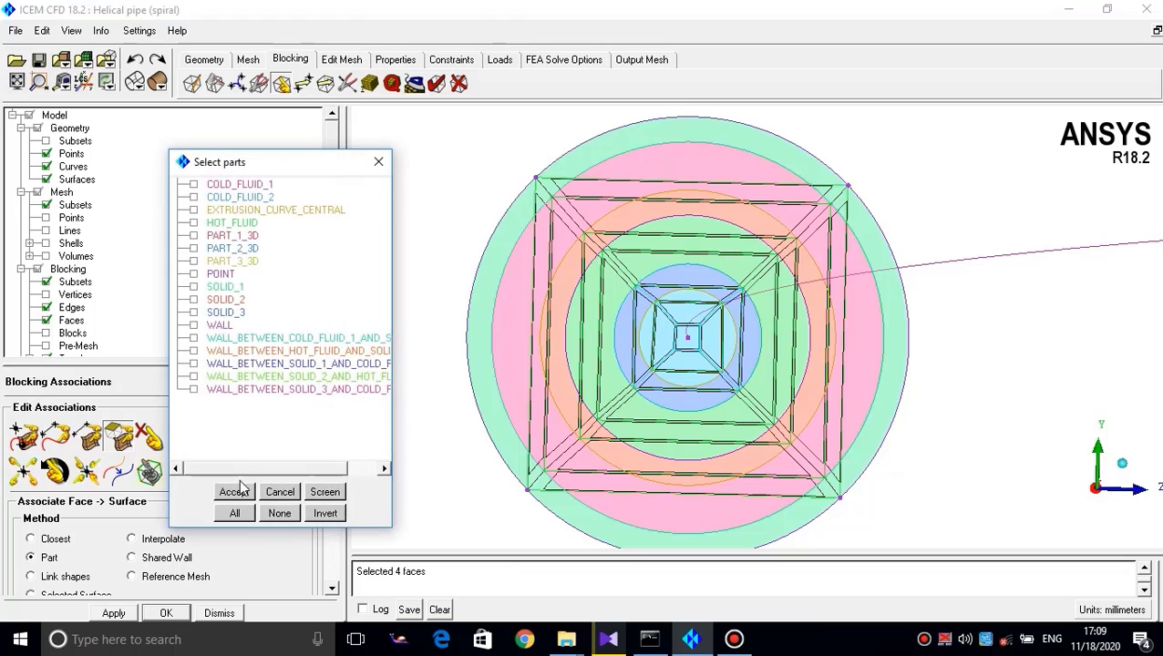
{"action": "left_click", "coordinate": [324, 492]}
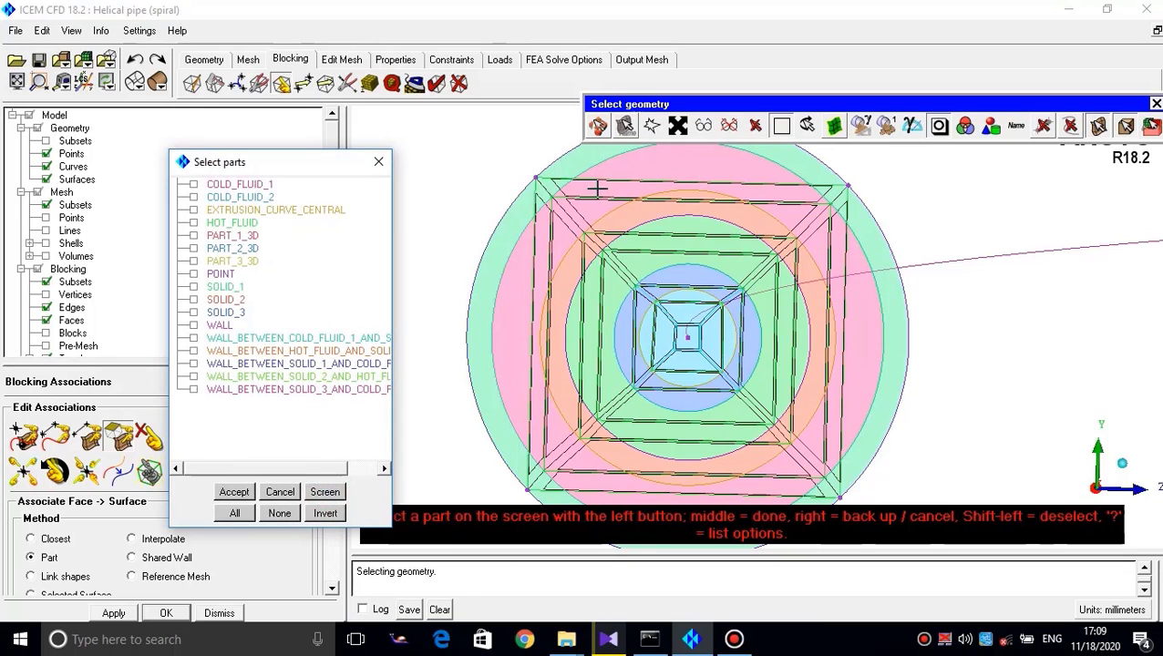
{"action": "left_click", "coordinate": [682, 273]}
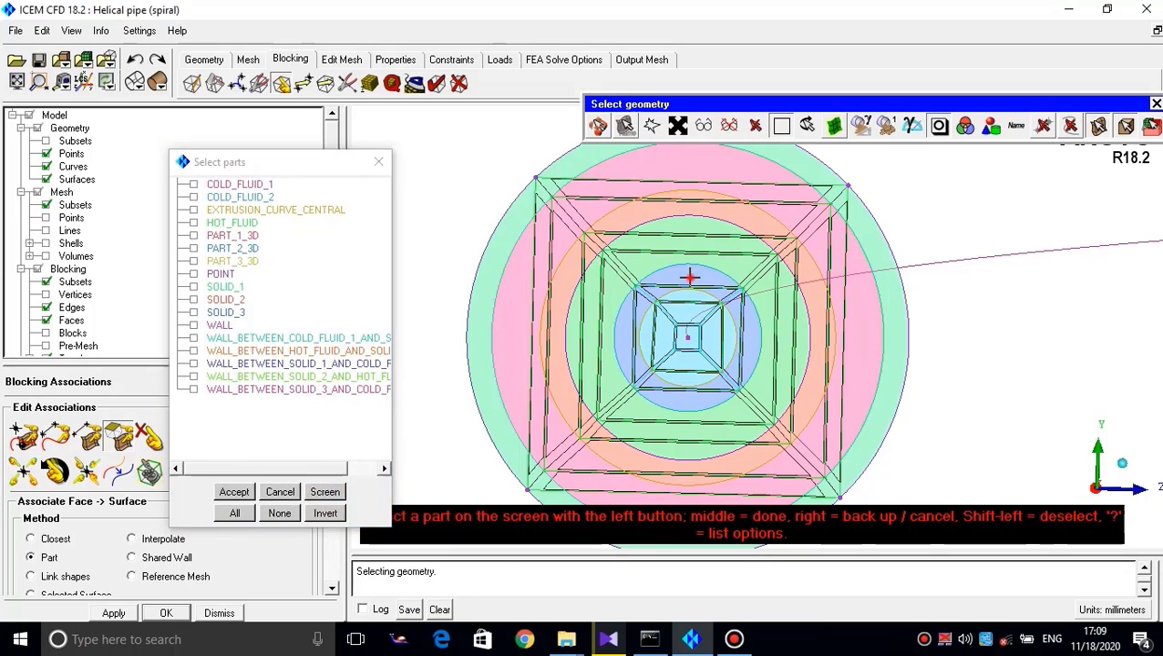
{"action": "middle_click", "coordinate": [684, 275]}
{"action": "left_click", "coordinate": [234, 492]}
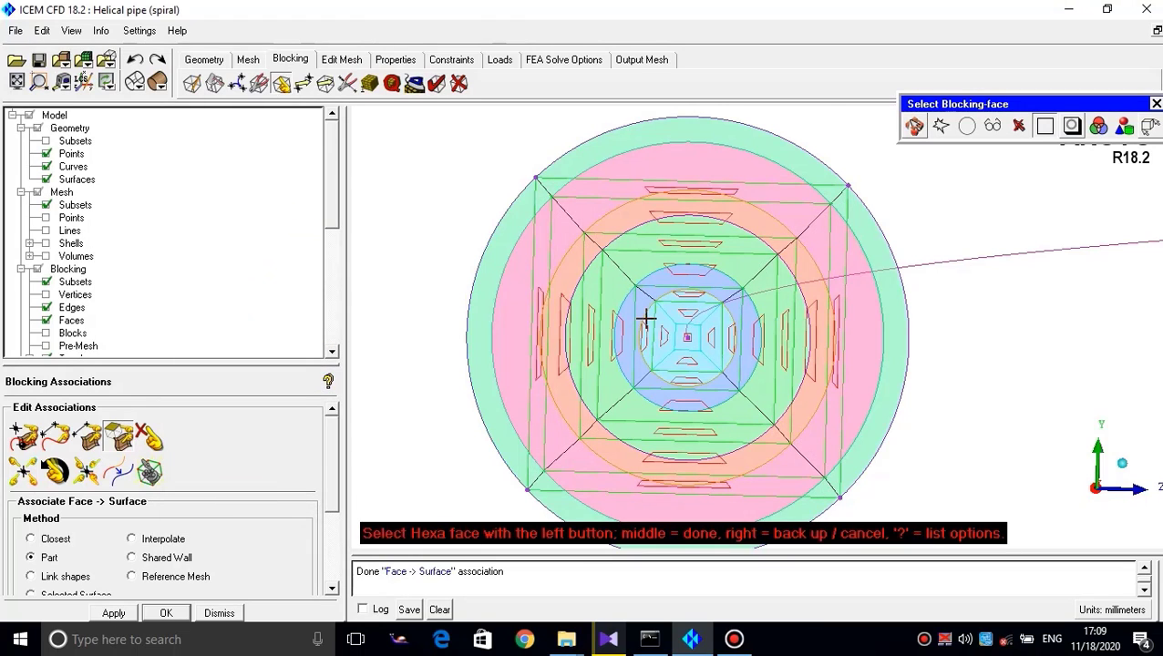
Associate the four innermost ring faces and the central square blocking face with the light-blue core's part, COLD_FLUID_2
{"action": "scroll", "coordinate": [647, 319], "scroll_direction": "up", "scroll_amount": 3}
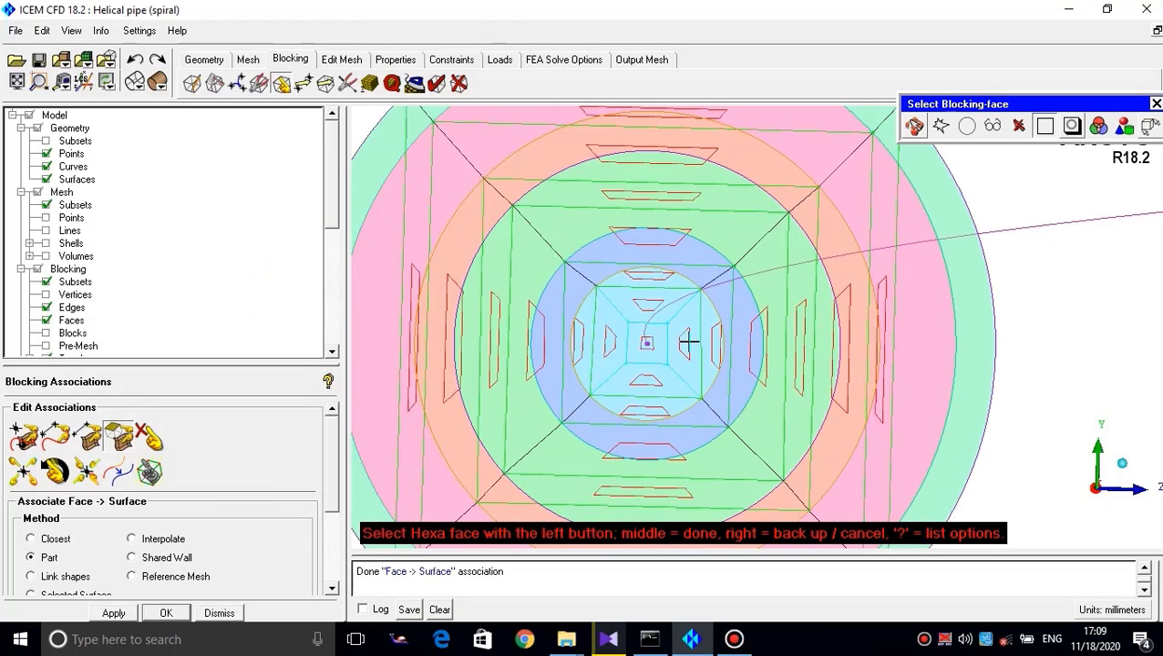
{"action": "left_click", "coordinate": [688, 342]}
{"action": "left_click", "coordinate": [652, 300]}
{"action": "left_click", "coordinate": [604, 342]}
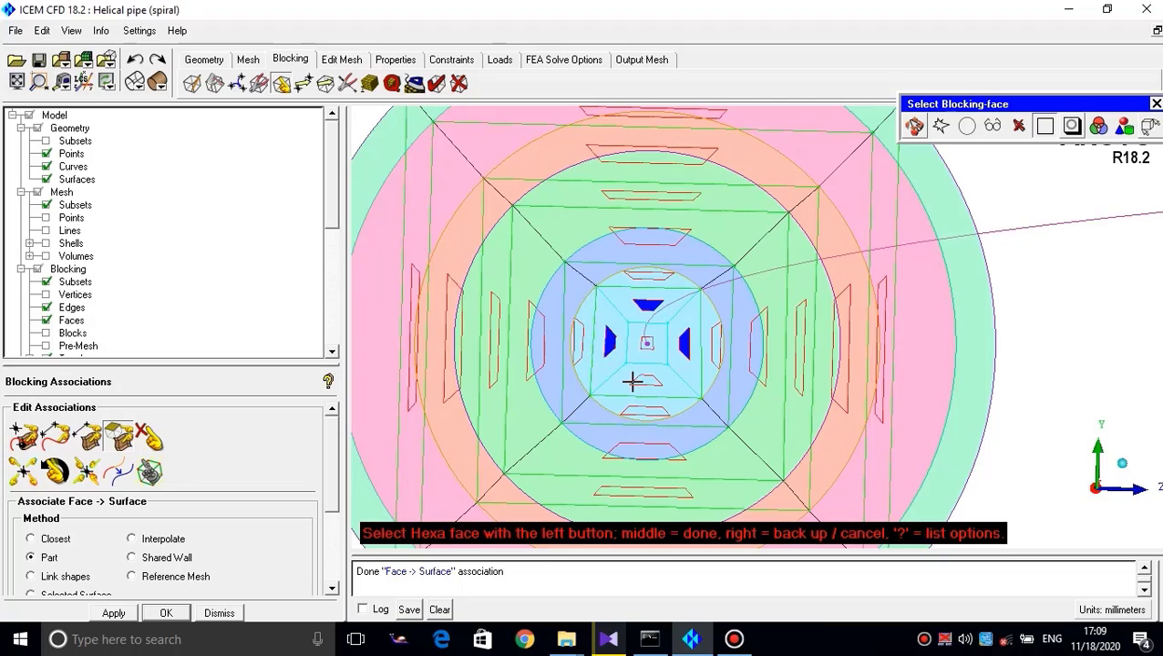
{"action": "left_click", "coordinate": [632, 381]}
{"action": "left_click", "coordinate": [639, 342]}
{"action": "middle_click", "coordinate": [636, 349]}
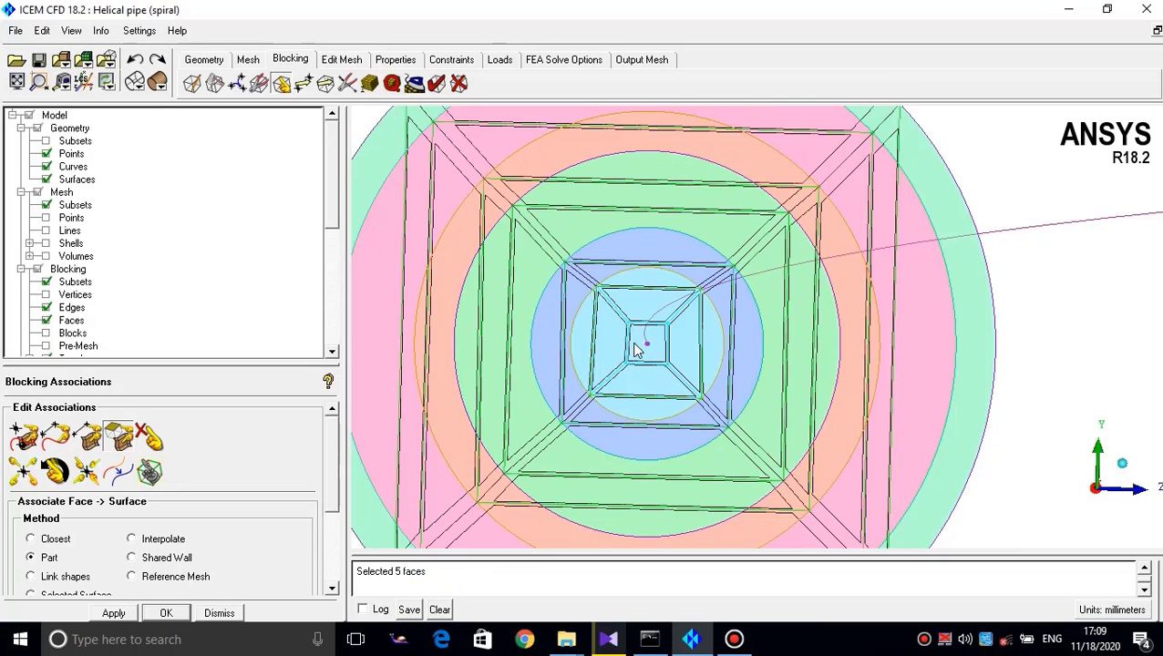
{"action": "left_click", "coordinate": [325, 491]}
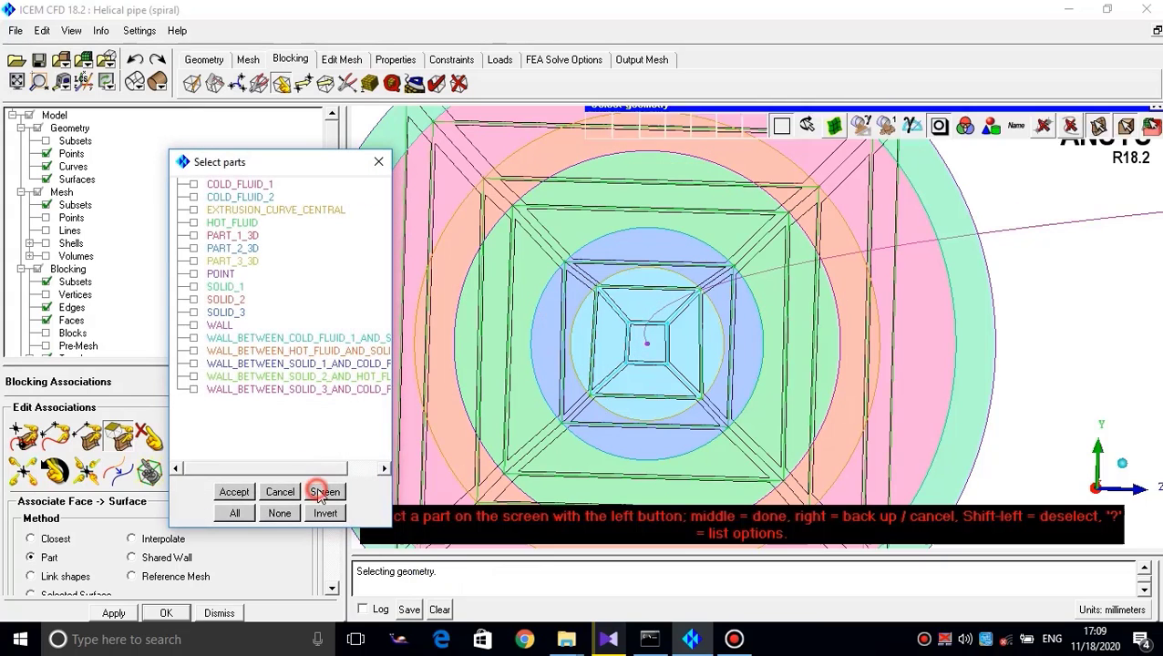
{"action": "left_click", "coordinate": [629, 338]}
{"action": "middle_click", "coordinate": [641, 342]}
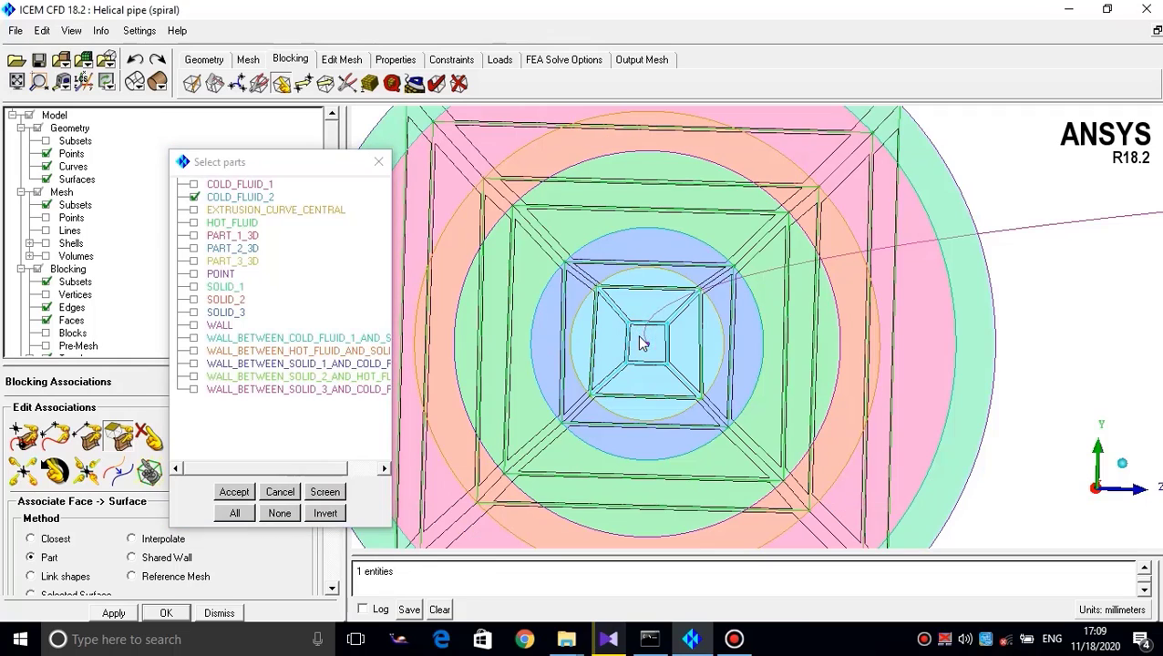
{"action": "left_click", "coordinate": [239, 493]}
{"action": "middle_click", "coordinate": [688, 338]}
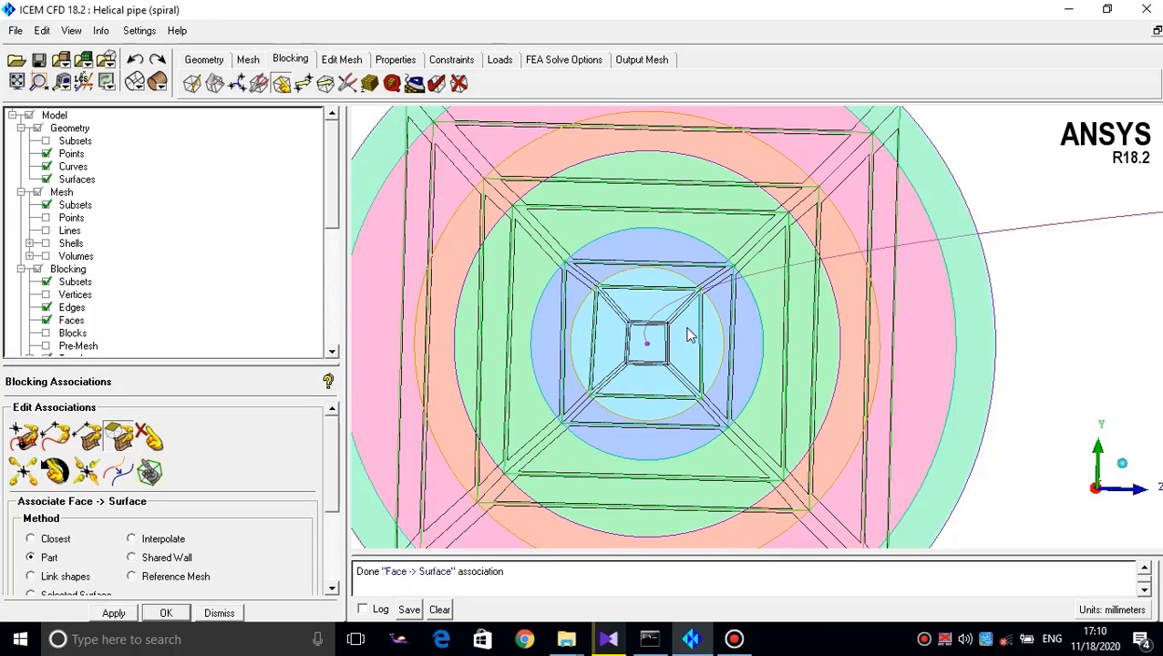
{"action": "scroll", "coordinate": [690, 335], "scroll_direction": "down", "scroll_amount": 2}
{"action": "scroll", "coordinate": [690, 336], "scroll_direction": "down", "scroll_amount": 3}
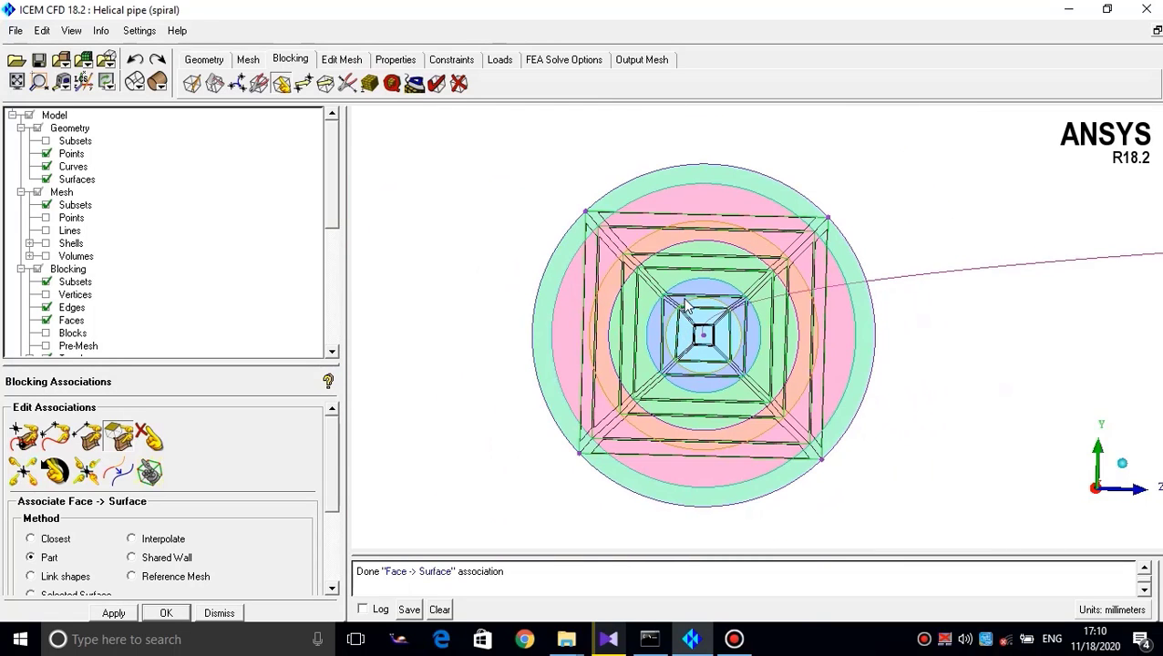
{"action": "scroll", "coordinate": [663, 290], "scroll_direction": "up", "scroll_amount": 3}
{"action": "scroll", "coordinate": [649, 273], "scroll_direction": "down", "scroll_amount": 4}
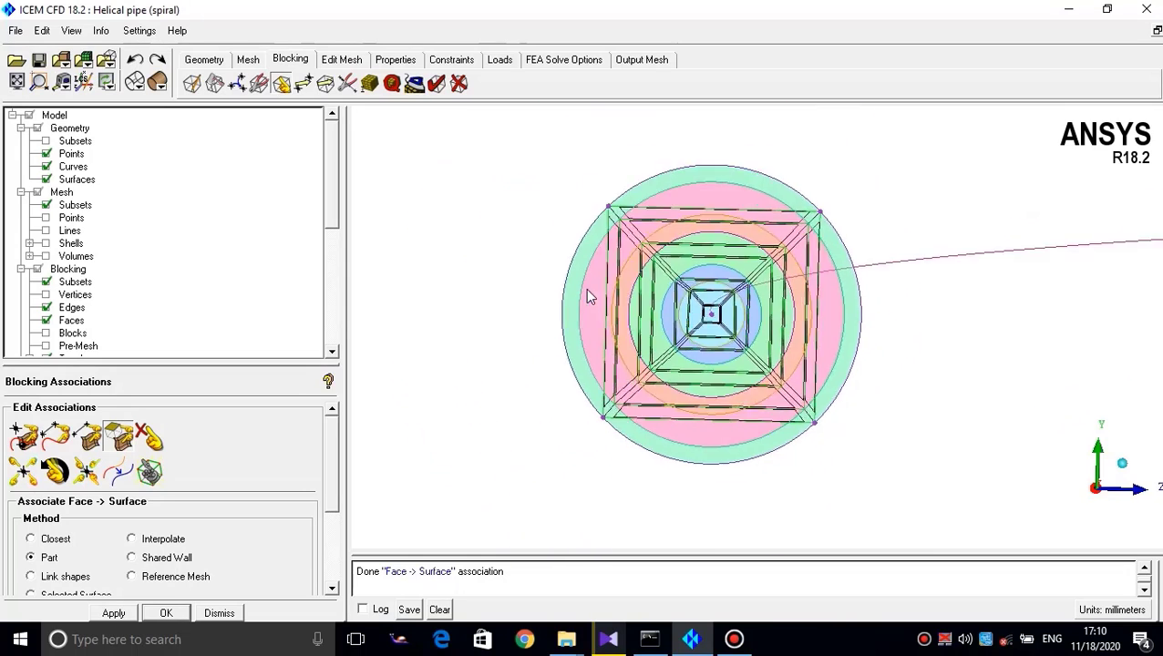
{"action": "left_click_drag", "start_coordinate": [230, 362], "coordinate": [231, 353]}
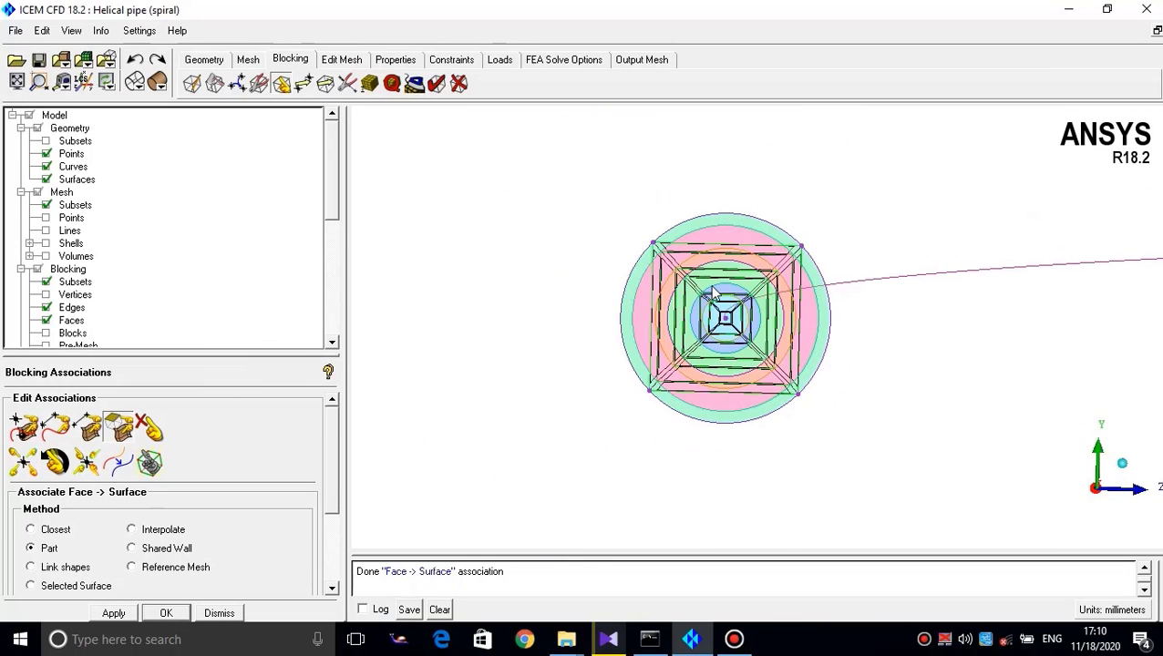
{"action": "scroll", "coordinate": [715, 305], "scroll_direction": "up", "scroll_amount": 3}
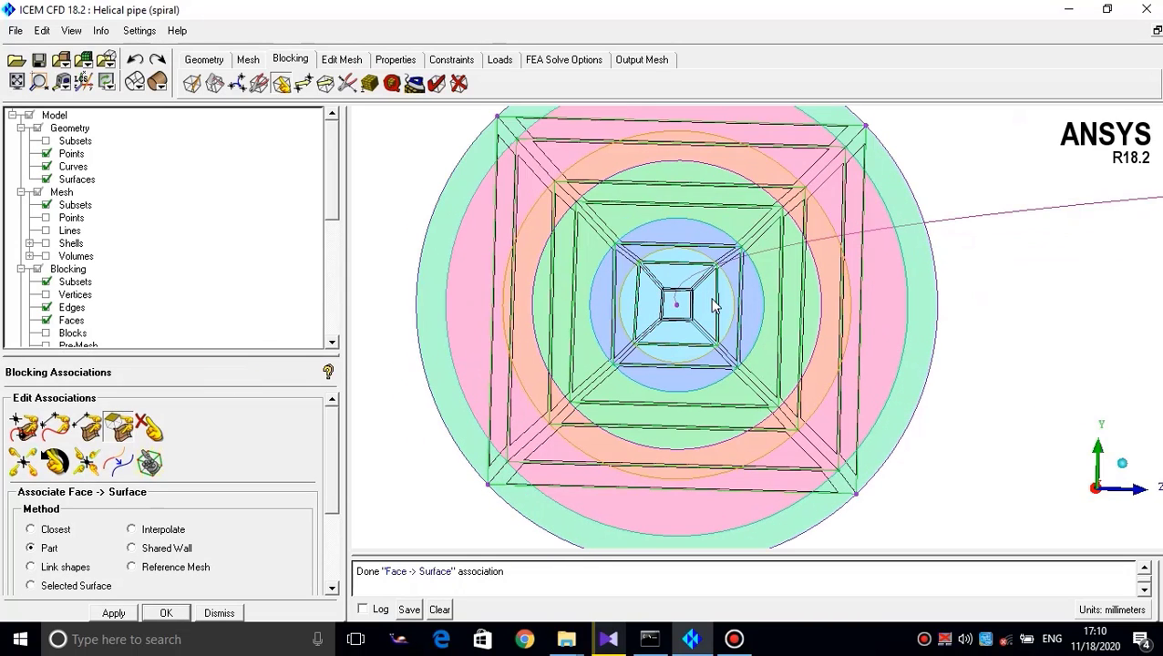
{"action": "left_click", "coordinate": [214, 359]}
Hide the blocking faces and keep the blocking edges displayed over the concentric end surfaces
{"action": "left_click_drag", "start_coordinate": [330, 196], "coordinate": [335, 207]}
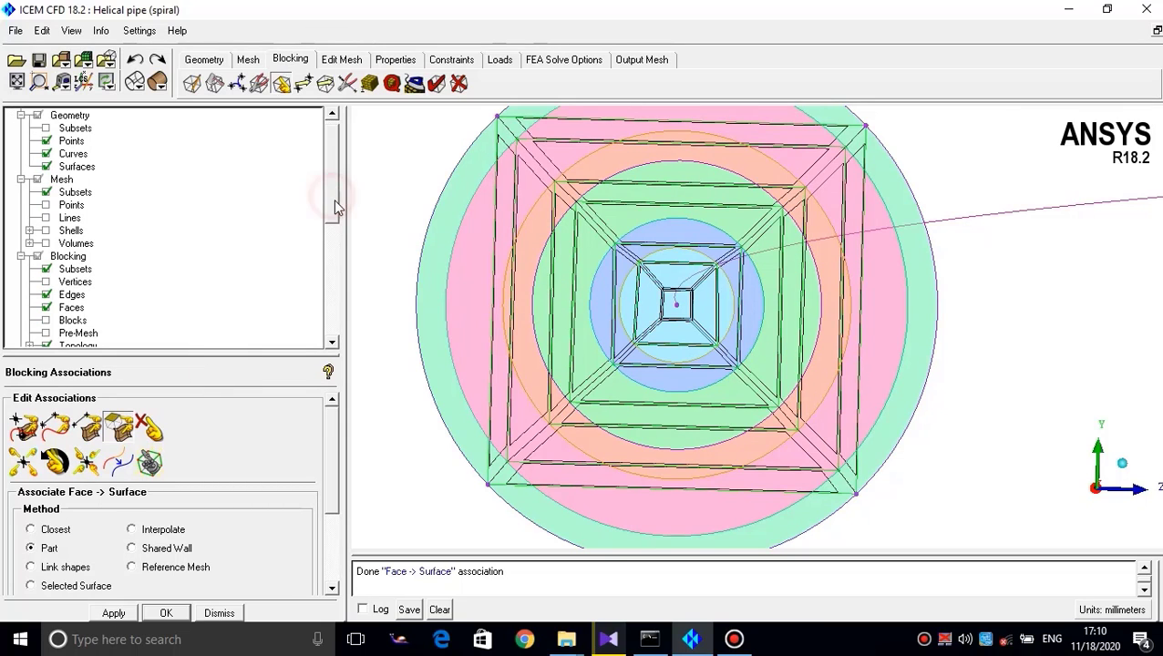
{"action": "scroll", "coordinate": [583, 281], "scroll_direction": "down", "scroll_amount": 3}
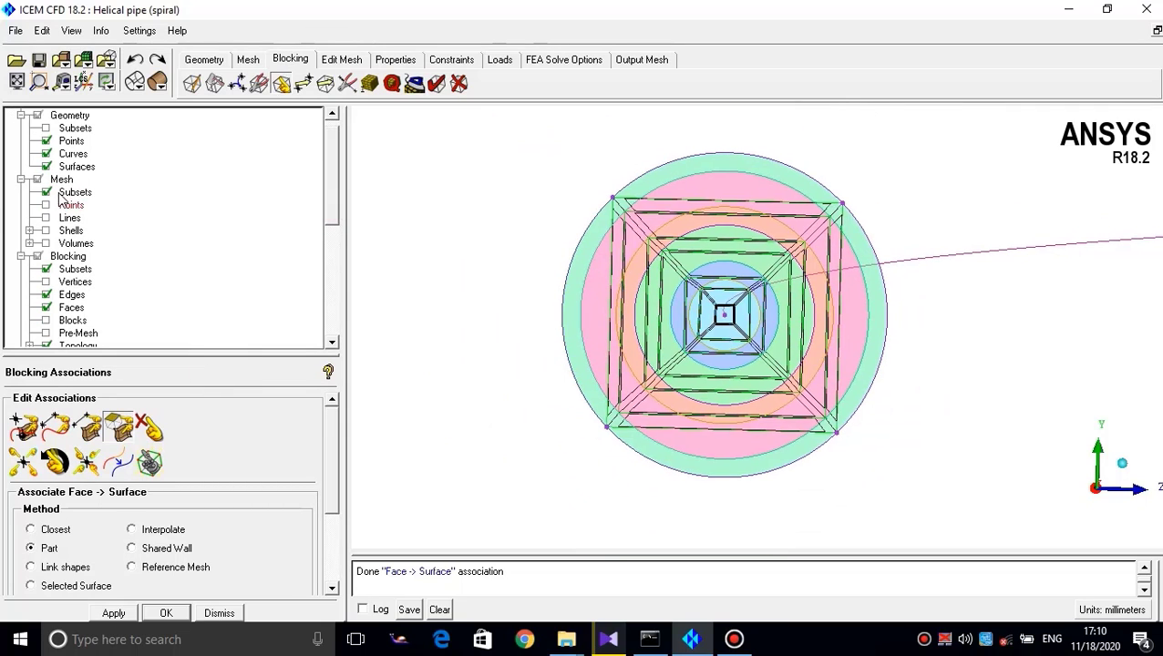
{"action": "left_click", "coordinate": [45, 294]}
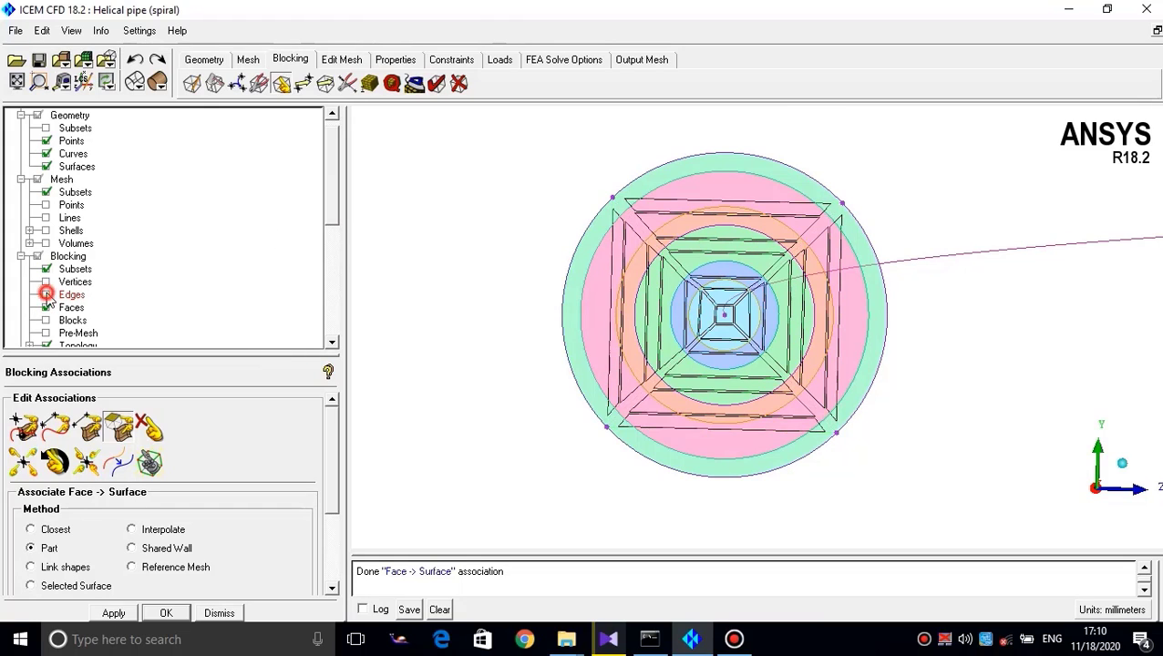
{"action": "scroll", "coordinate": [557, 257], "scroll_direction": "up", "scroll_amount": 2}
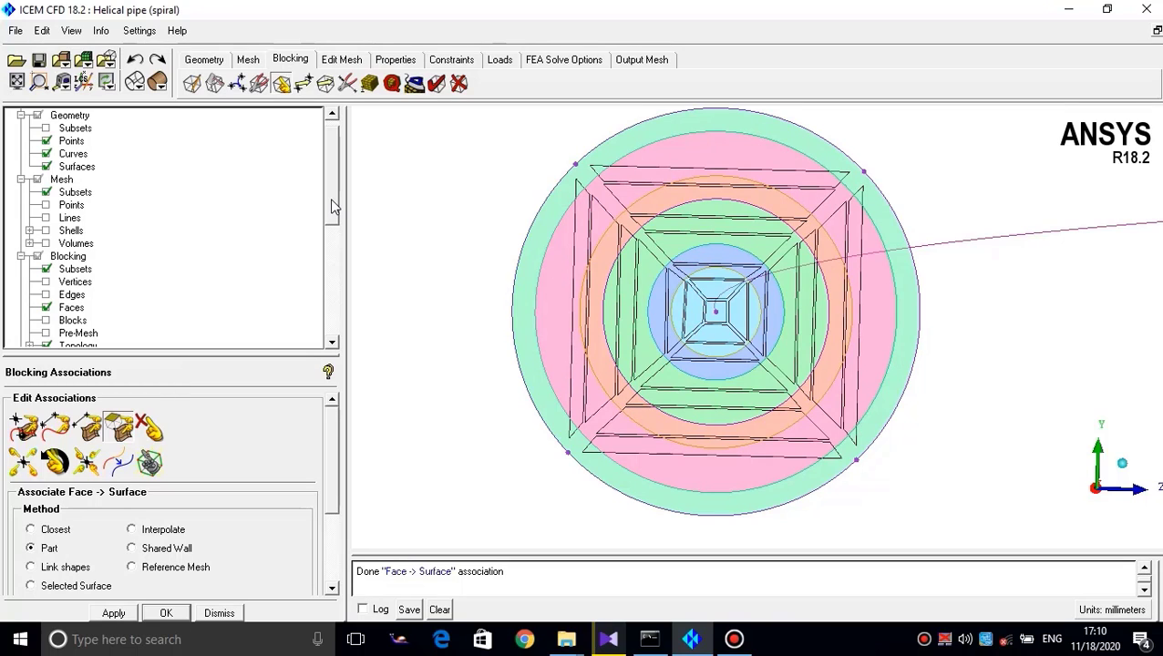
{"action": "left_click", "coordinate": [46, 308]}
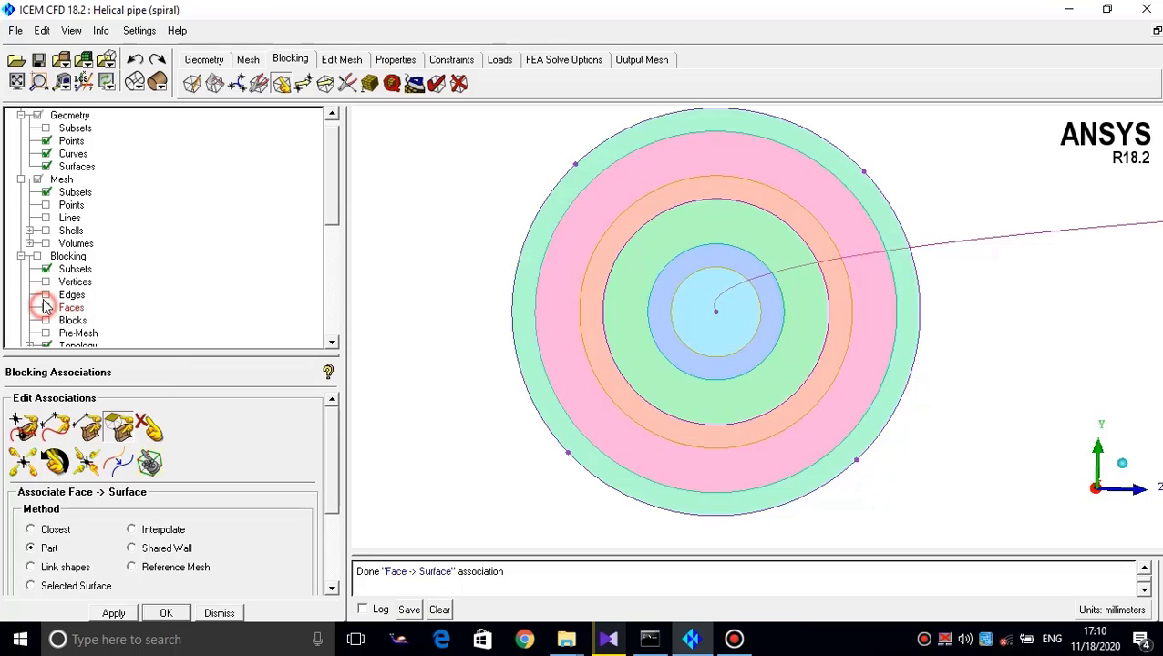
{"action": "left_click", "coordinate": [46, 294]}
{"action": "scroll", "coordinate": [722, 374], "scroll_direction": "up", "scroll_amount": 3}
{"action": "scroll", "coordinate": [701, 356], "scroll_direction": "down", "scroll_amount": 1}
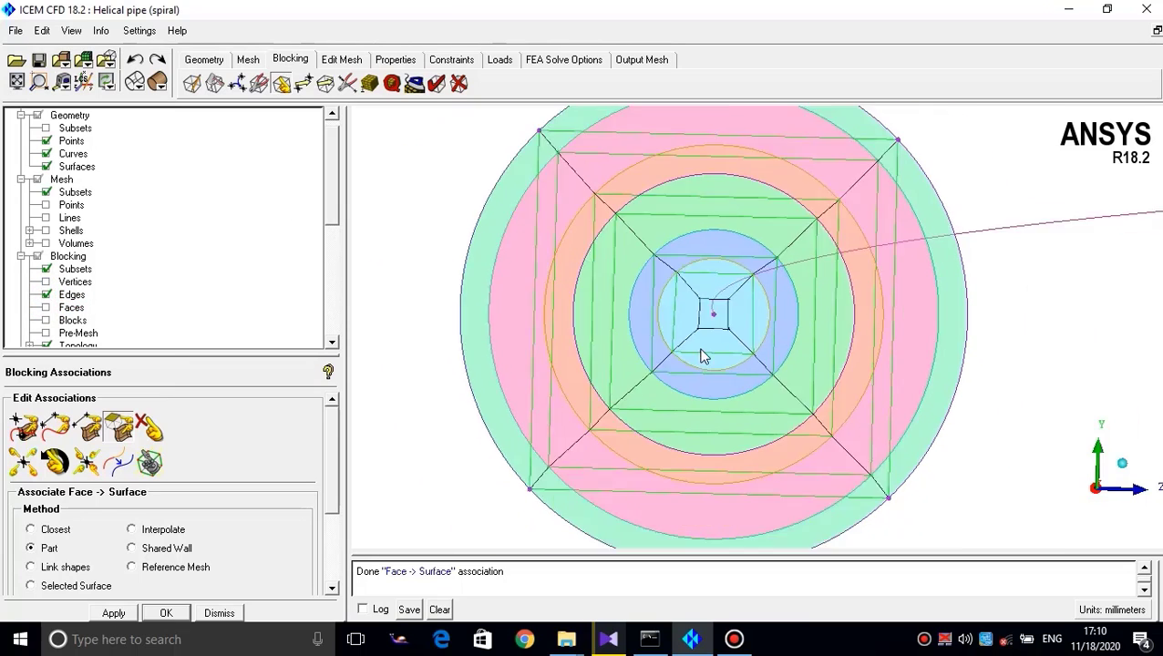
{"action": "scroll", "coordinate": [702, 355], "scroll_direction": "down", "scroll_amount": 1}
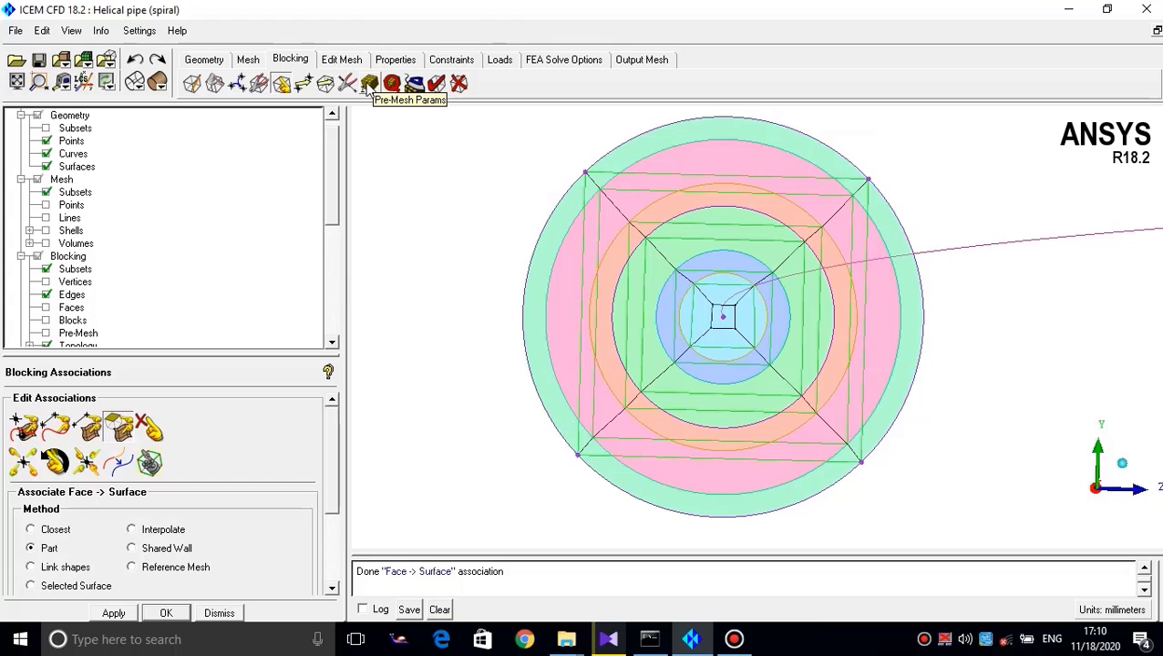
Open the Pre-Mesh Params settings for the blocking
{"action": "left_click", "coordinate": [370, 84]}
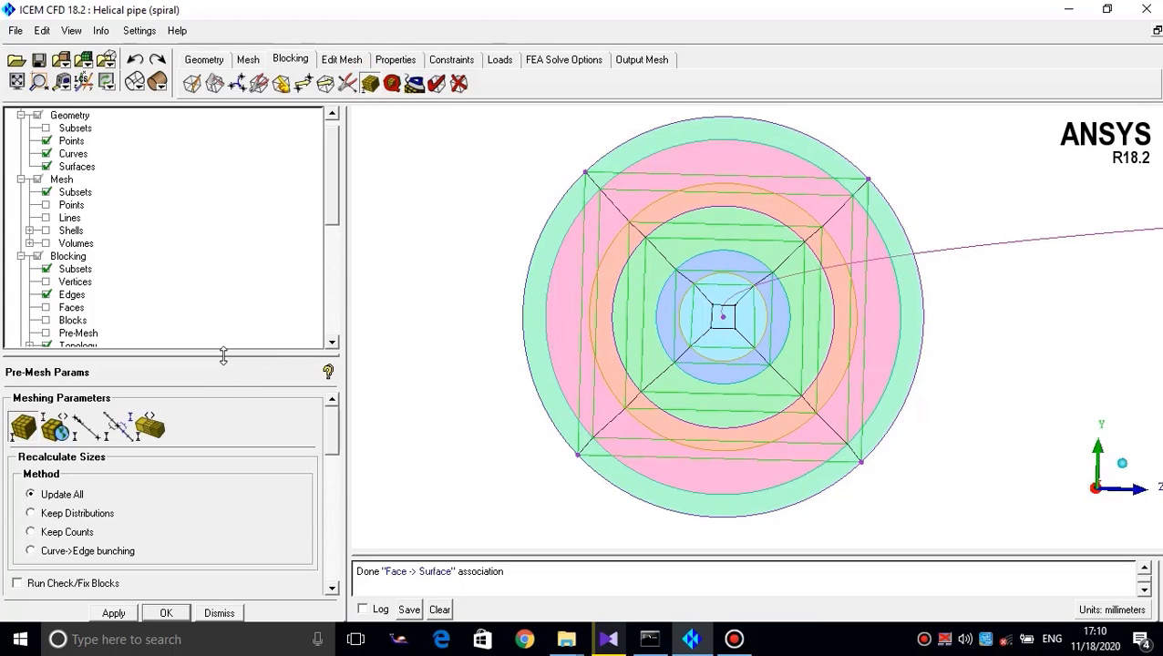
Open the edge meshing parameters and pick the upper-left diagonal blocking edge that crosses the outermost ring
{"action": "left_click_drag", "start_coordinate": [224, 356], "coordinate": [232, 196]}
{"action": "left_click", "coordinate": [86, 267]}
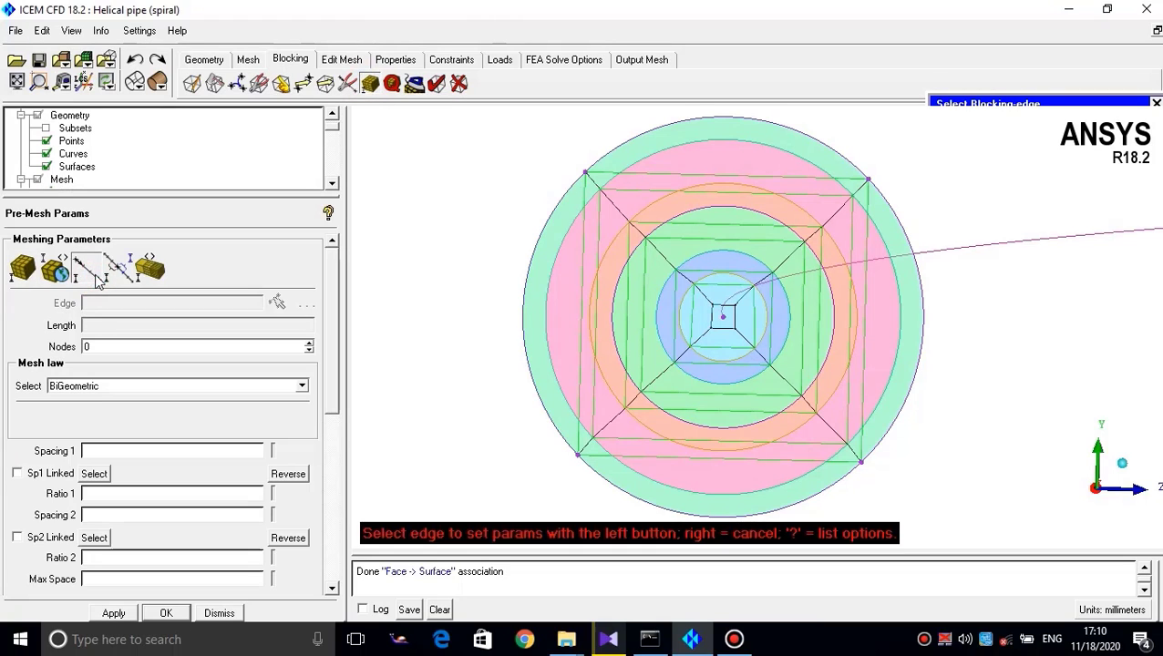
{"action": "scroll", "coordinate": [647, 244], "scroll_direction": "up", "scroll_amount": 2}
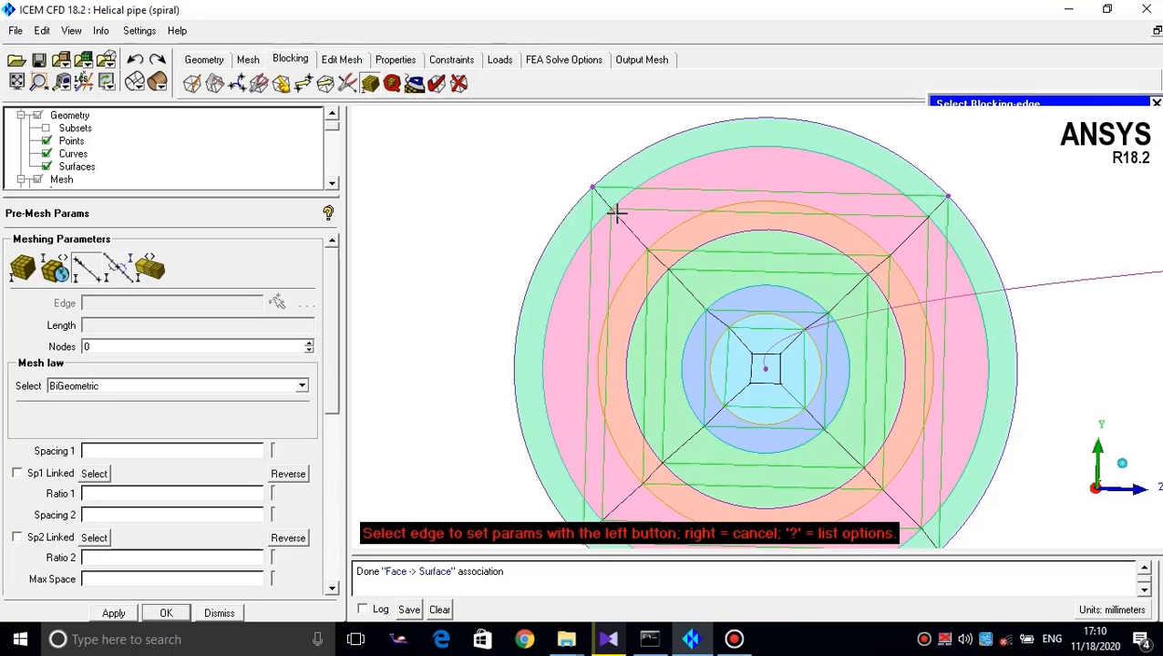
{"action": "left_click", "coordinate": [602, 199]}
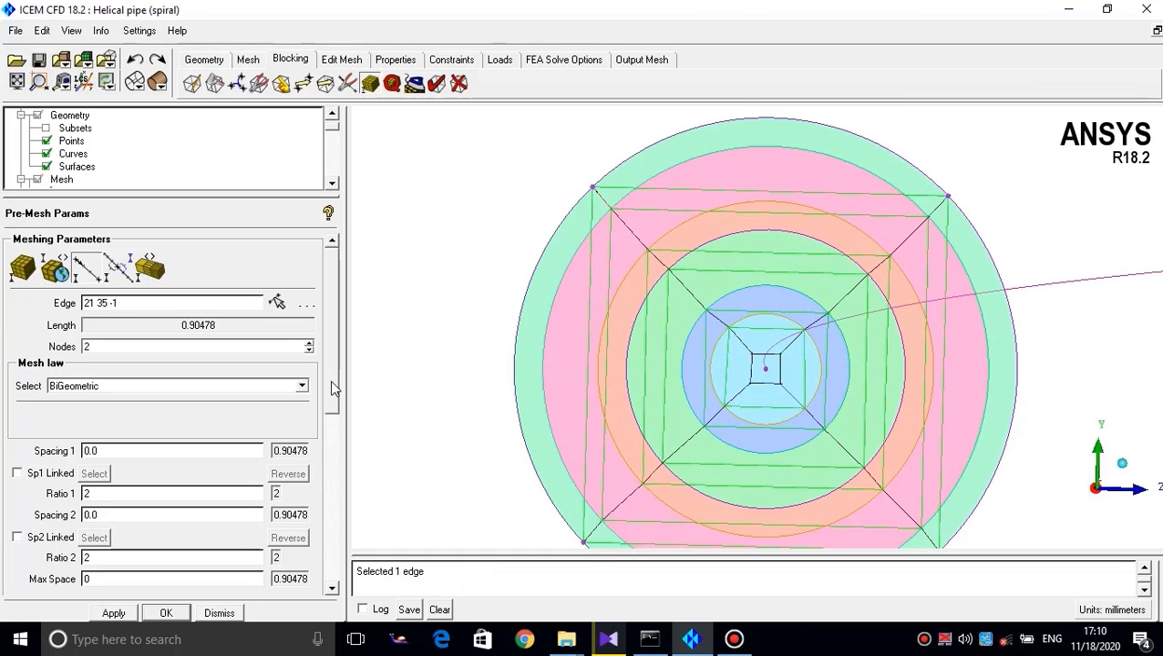
{"action": "scroll", "coordinate": [332, 389], "scroll_direction": "down", "scroll_amount": 2}
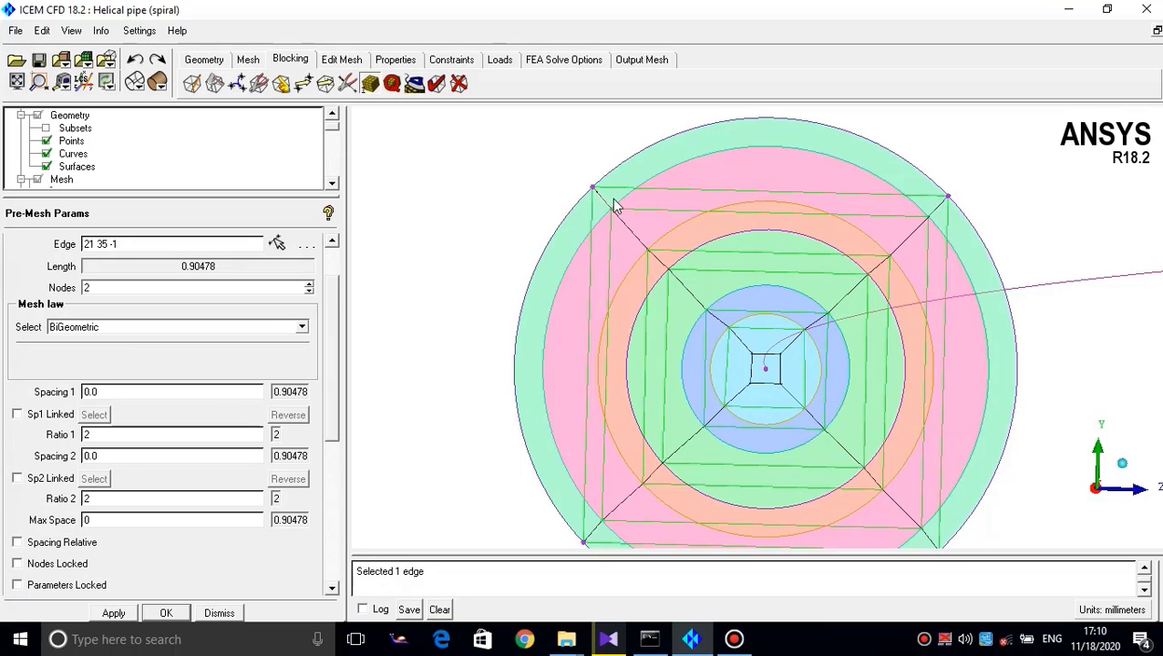
{"action": "left_click", "coordinate": [112, 287]}
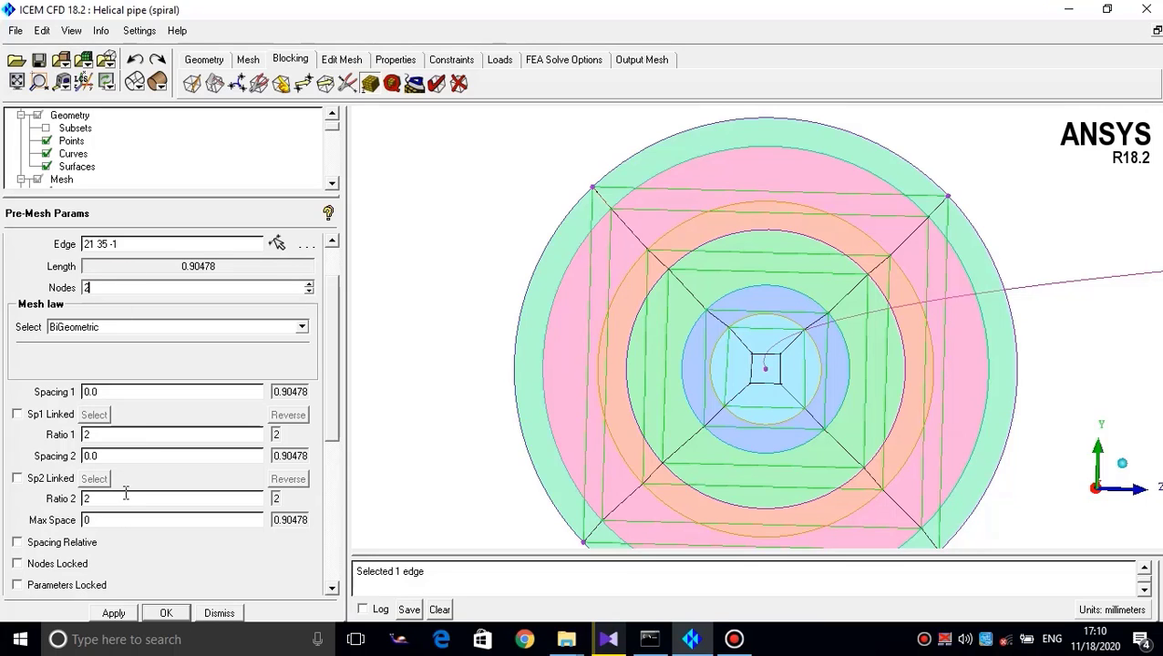
{"action": "left_click_drag", "start_coordinate": [333, 407], "coordinate": [333, 401]}
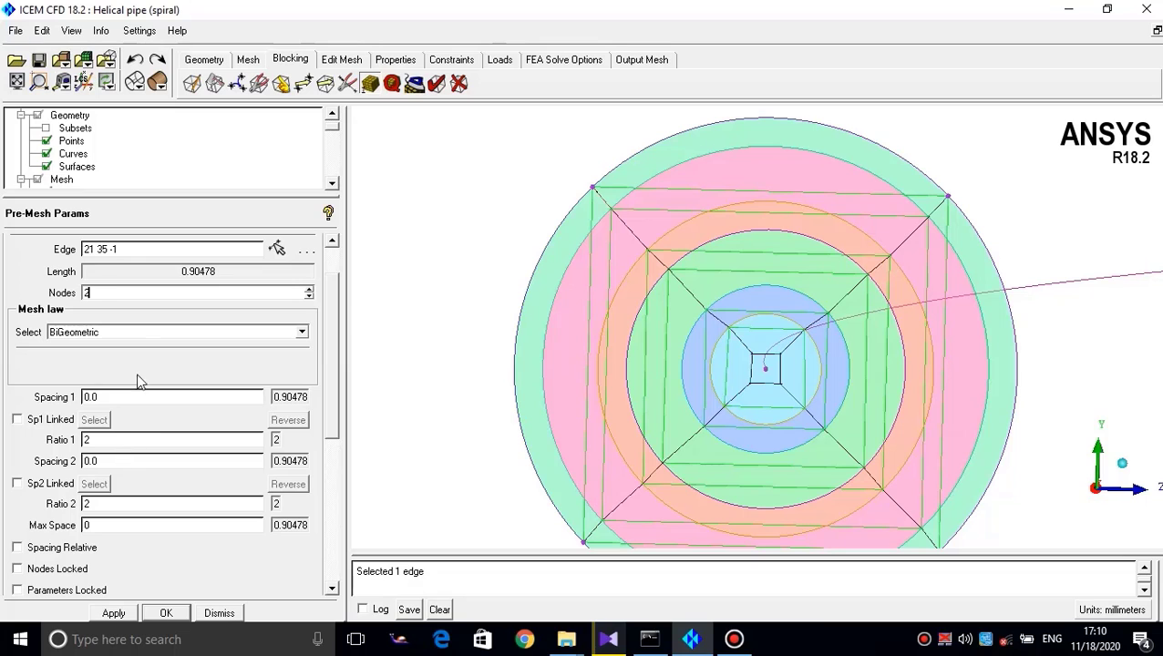
{"action": "left_click_drag", "start_coordinate": [330, 411], "coordinate": [343, 377]}
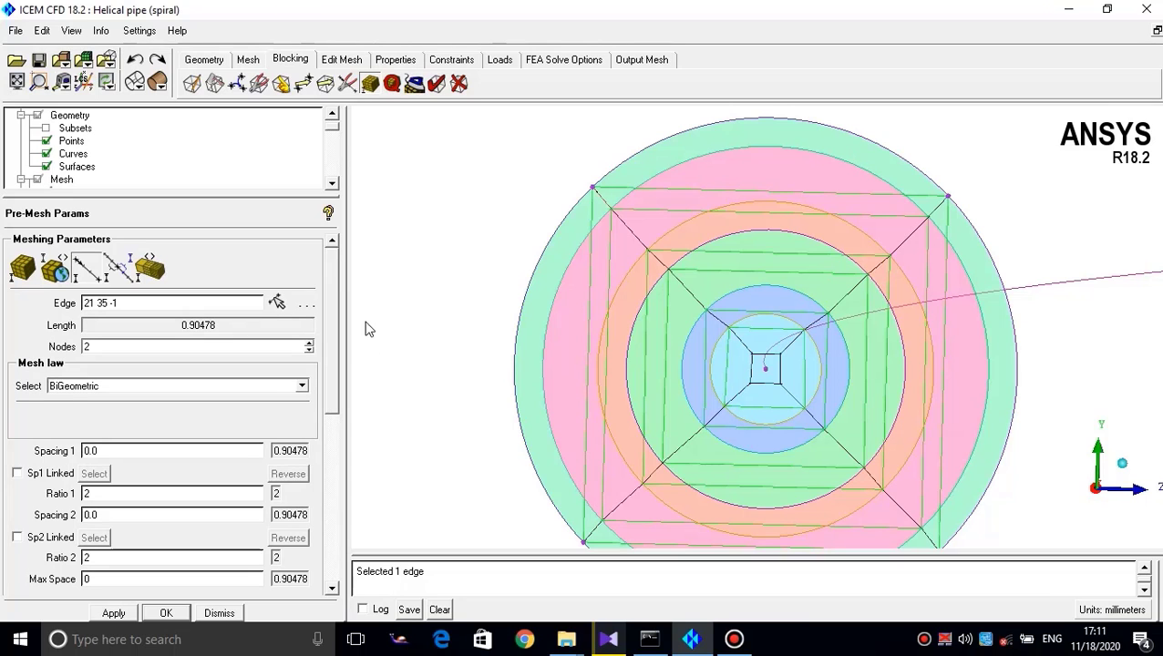
{"action": "mouse_move", "coordinate": [825, 390]}
{"action": "left_mouse_down"}
{"action": "mouse_move", "coordinate": [820, 371]}
{"action": "mouse_move", "coordinate": [825, 383]}
{"action": "left_mouse_up"}
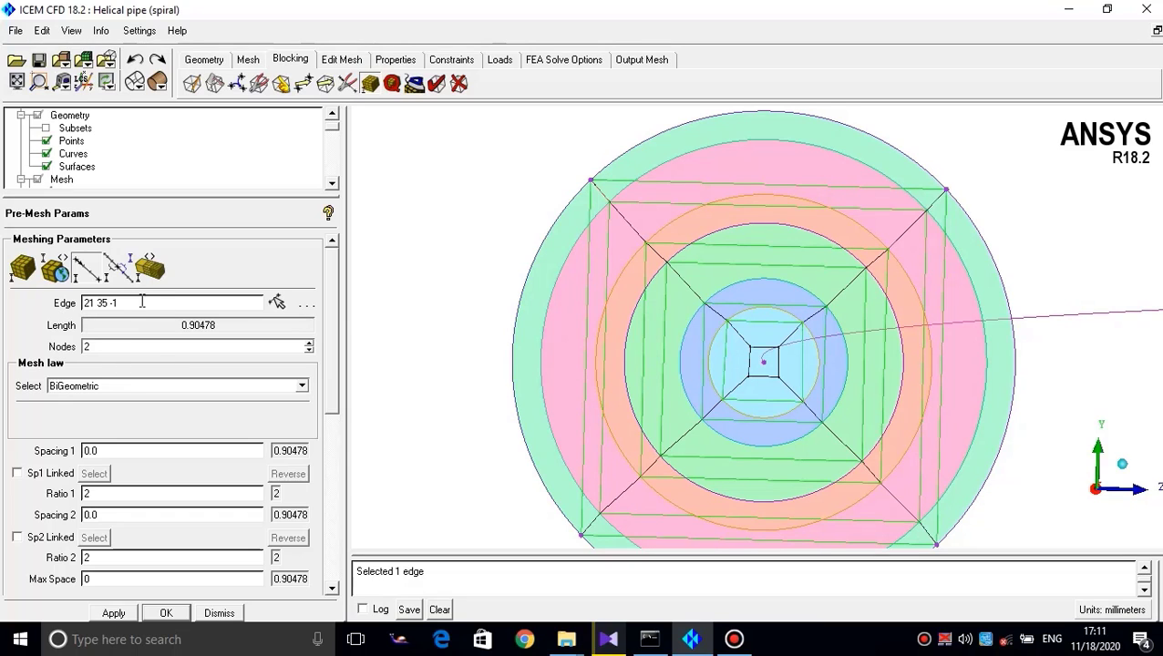
{"action": "left_click_drag", "start_coordinate": [320, 340], "coordinate": [327, 343]}
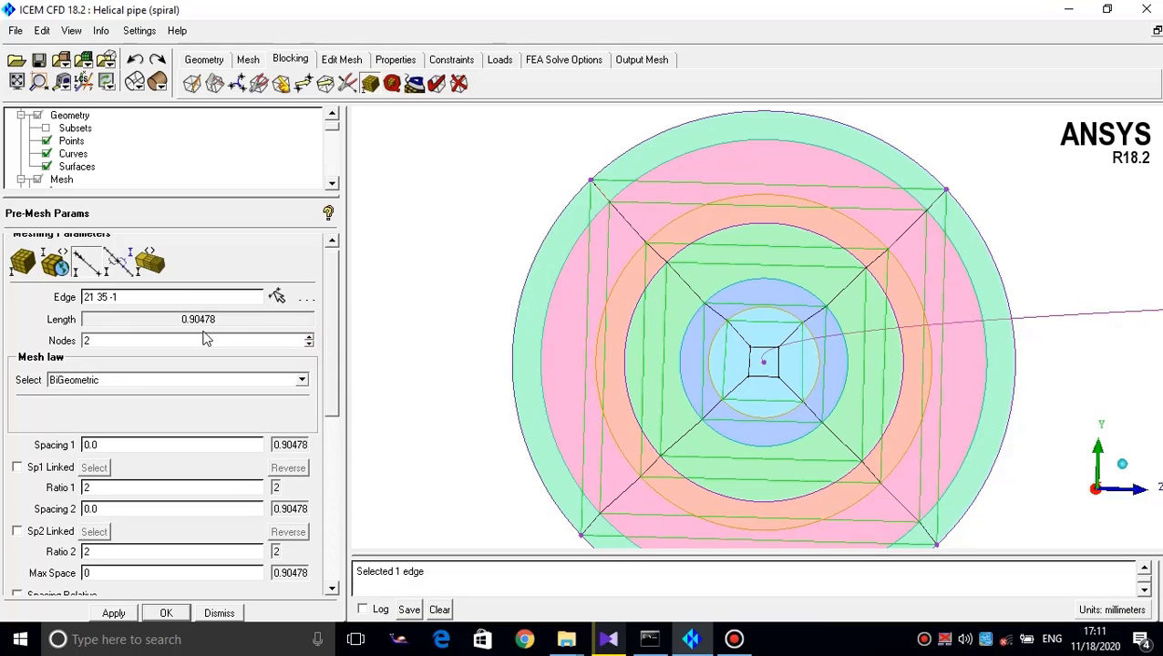
Give the outermost ring's diagonal edge 4 nodes with Copy Parameters enabled, and apply the setting
{"action": "left_click", "coordinate": [138, 338]}
{"action": "double_click", "coordinate": [140, 341]}
{"action": "key", "text": "Return"}
{"action": "left_click_drag", "start_coordinate": [333, 406], "coordinate": [334, 360]}
{"action": "left_click", "coordinate": [84, 448]}
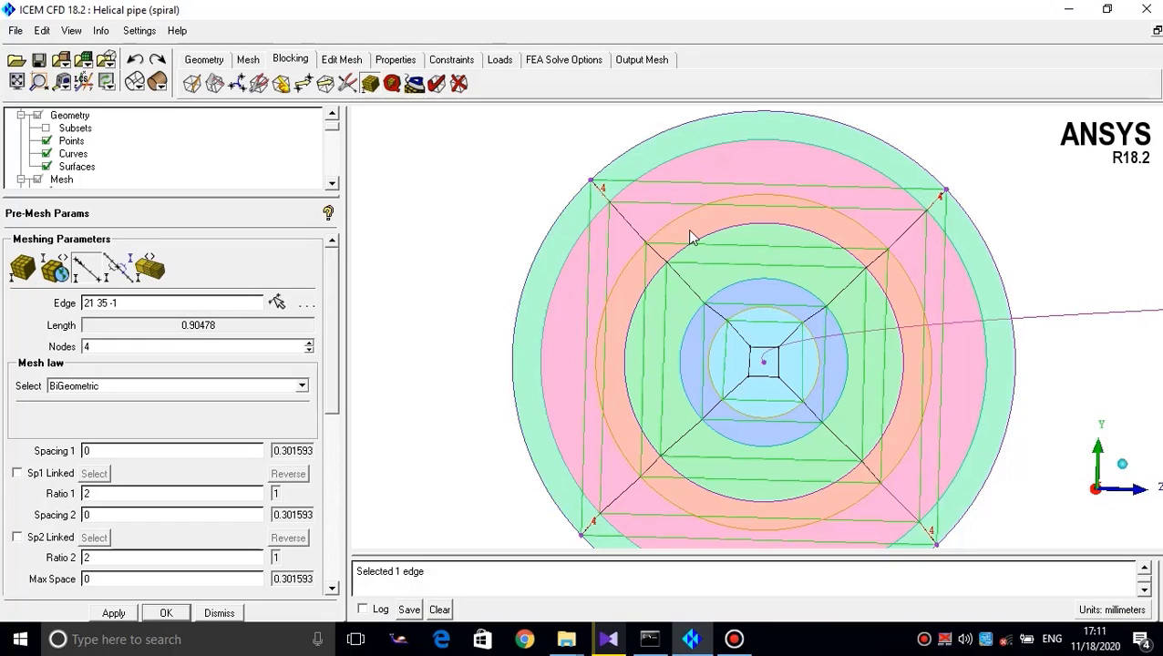
{"action": "scroll", "coordinate": [956, 331], "scroll_direction": "down", "scroll_amount": 3}
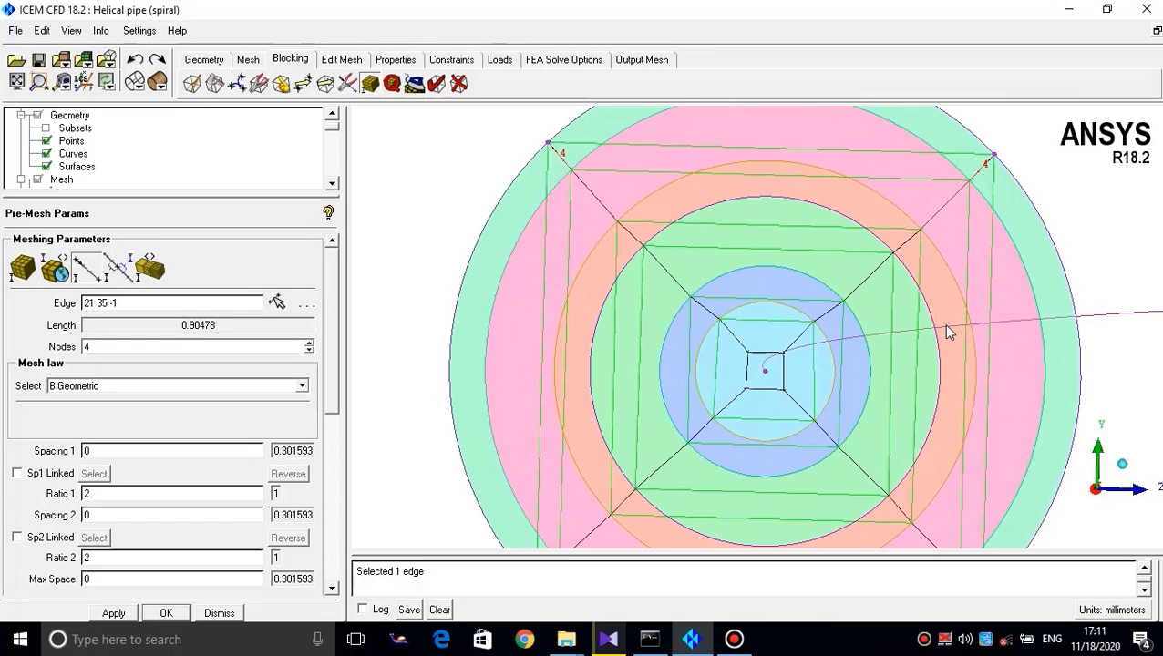
{"action": "scroll", "coordinate": [628, 254], "scroll_direction": "up", "scroll_amount": 4}
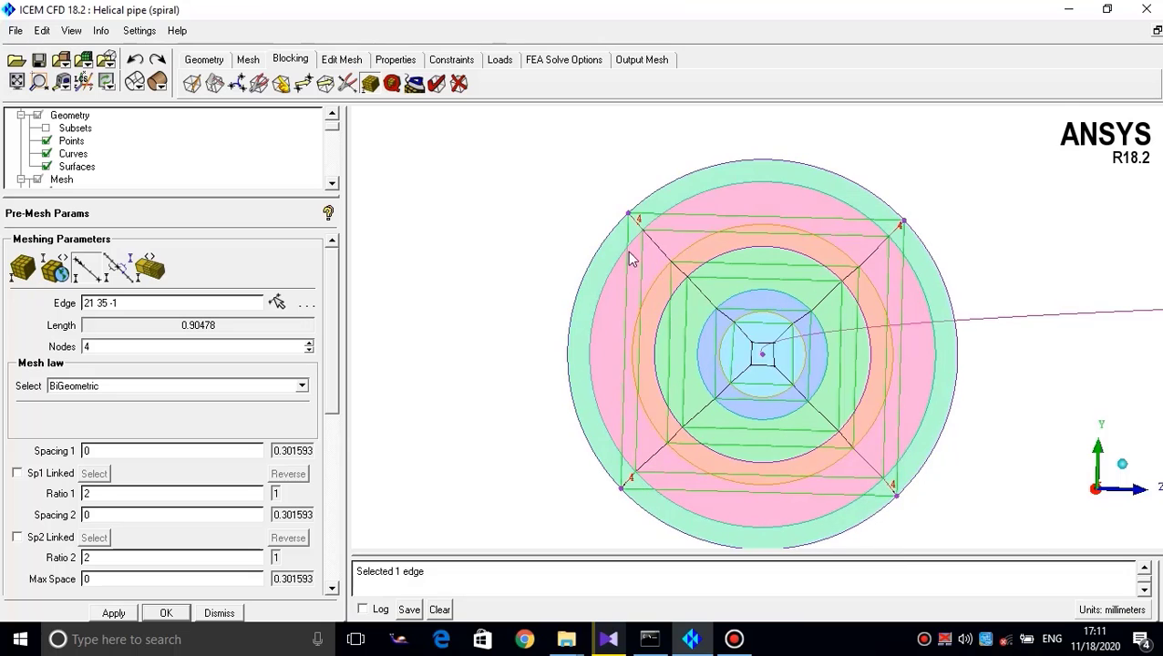
{"action": "middle_click_drag", "start_coordinate": [628, 301], "coordinate": [686, 323]}
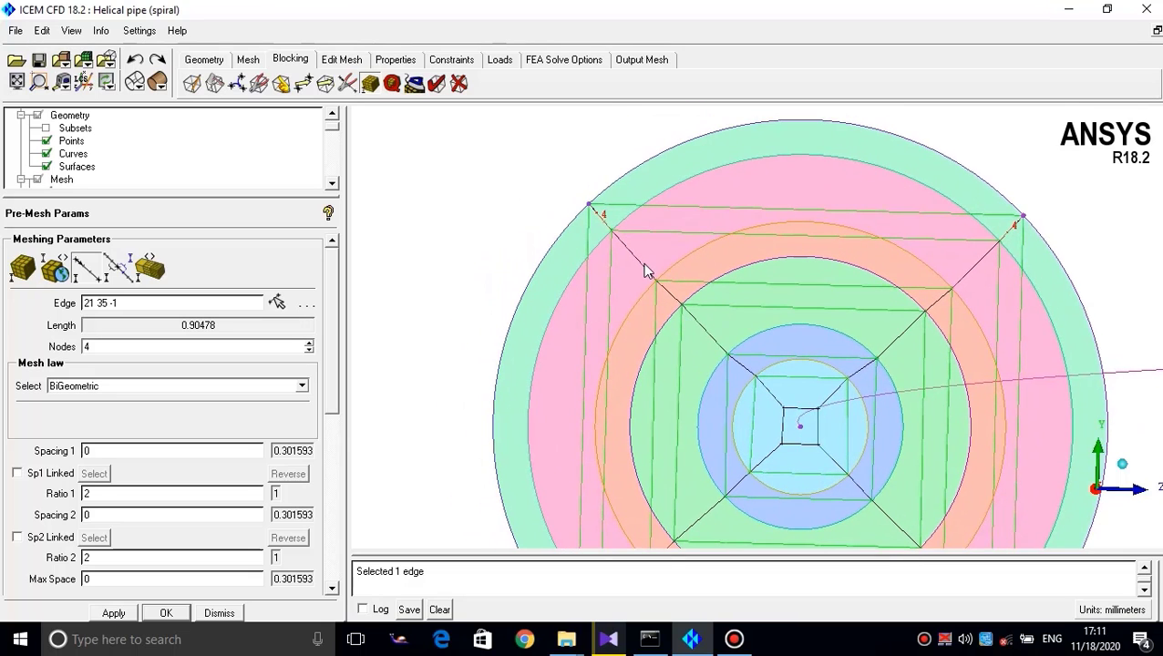
{"action": "scroll", "coordinate": [644, 270], "scroll_direction": "down", "scroll_amount": 2}
{"action": "scroll", "coordinate": [644, 270], "scroll_direction": "up", "scroll_amount": 4}
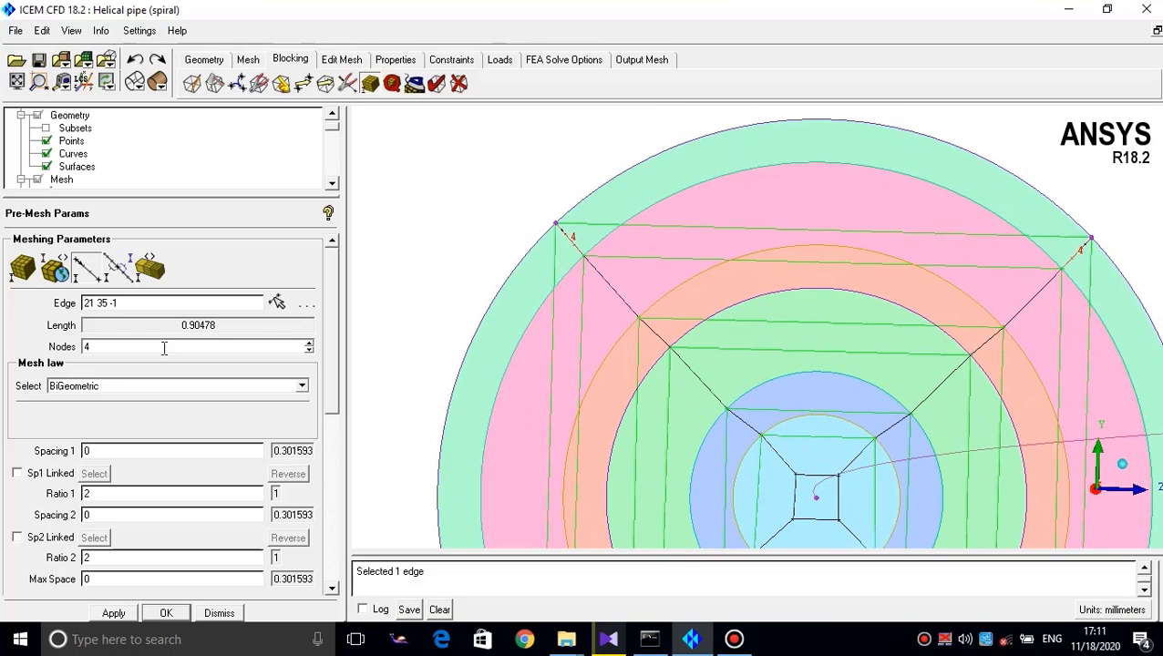
{"action": "left_click", "coordinate": [111, 612]}
Pick the upper-left diagonal edge across the pink ring and set it to 12 nodes
{"action": "left_click", "coordinate": [276, 301]}
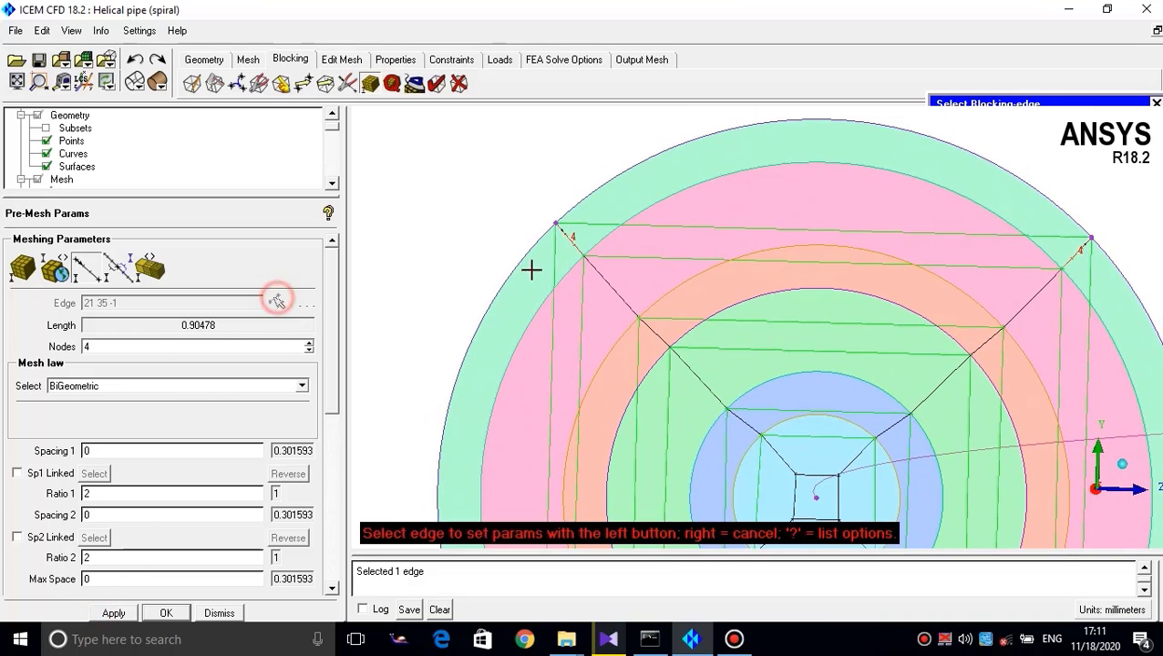
{"action": "left_click", "coordinate": [606, 285]}
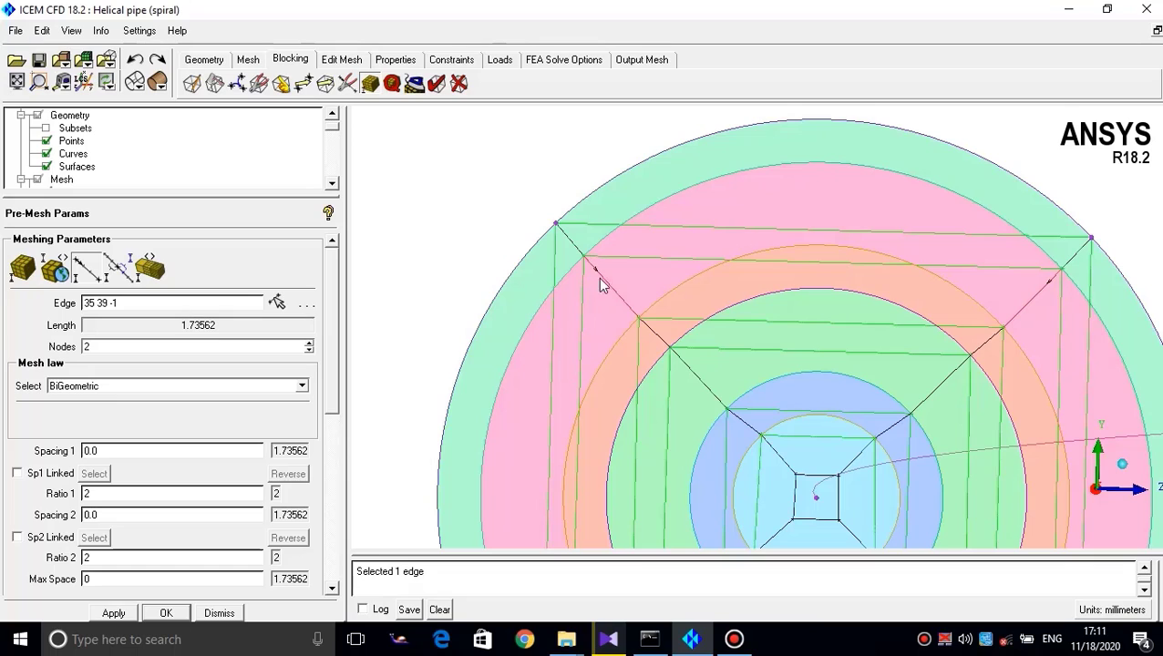
{"action": "double_click", "coordinate": [193, 345]}
{"action": "type", "text": "12"}
{"action": "key", "text": "Return"}
Set Spacing 1 and Spacing 2 of the pink ring's diagonal edge to 0.1 and apply
{"action": "left_click_drag", "start_coordinate": [333, 378], "coordinate": [343, 414]}
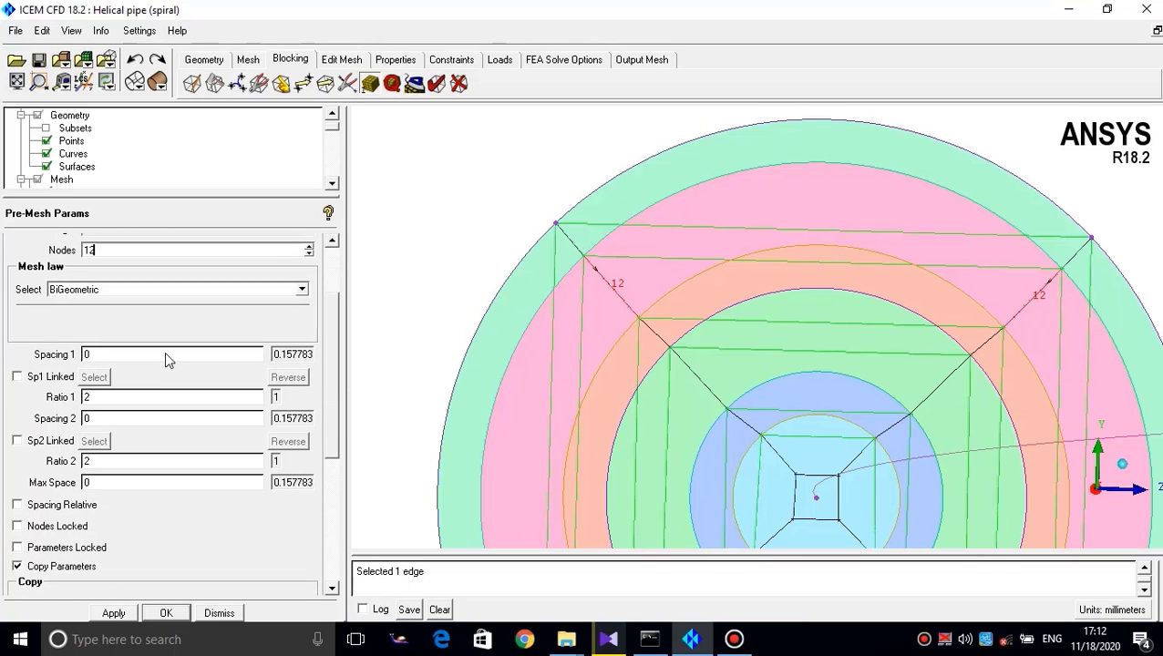
{"action": "left_click_drag", "start_coordinate": [166, 357], "coordinate": [66, 358]}
{"action": "left_click_drag", "start_coordinate": [102, 416], "coordinate": [59, 417]}
{"action": "type", "text": "0.1"}
{"action": "left_click", "coordinate": [118, 614]}
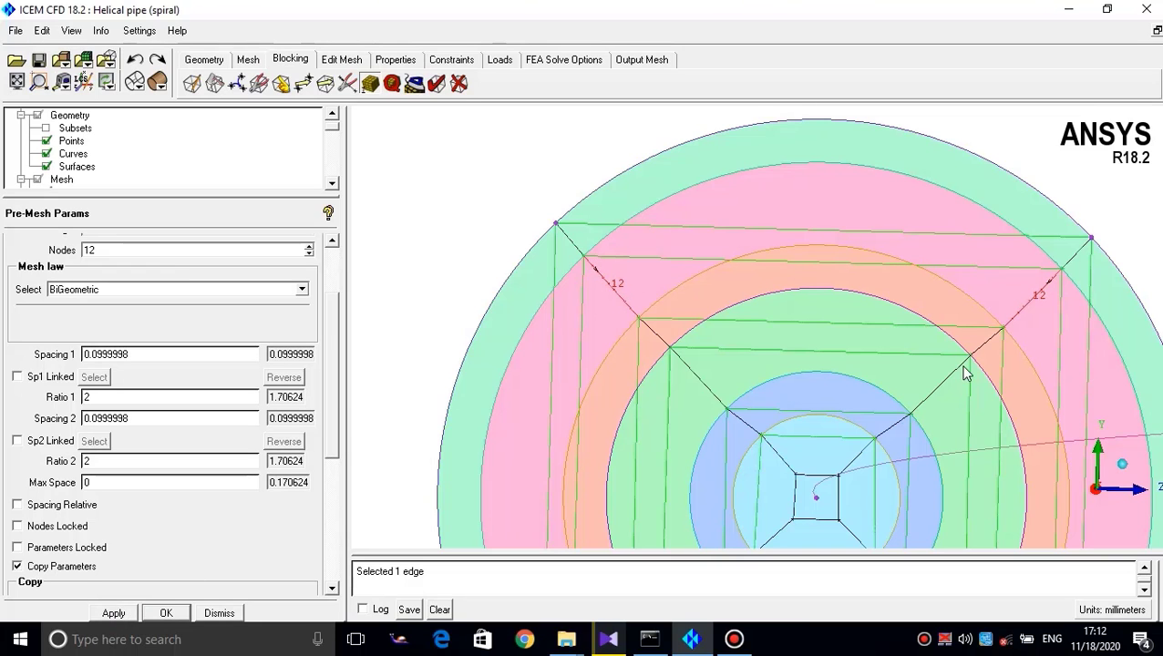
Check the node distribution along the pink ring's diagonal edge, and set both its Spacing 1 and Spacing 2 to 0.06
{"action": "scroll", "coordinate": [965, 371], "scroll_direction": "down", "scroll_amount": 3}
{"action": "scroll", "coordinate": [695, 349], "scroll_direction": "up", "scroll_amount": 2}
{"action": "scroll", "coordinate": [698, 351], "scroll_direction": "up", "scroll_amount": 5}
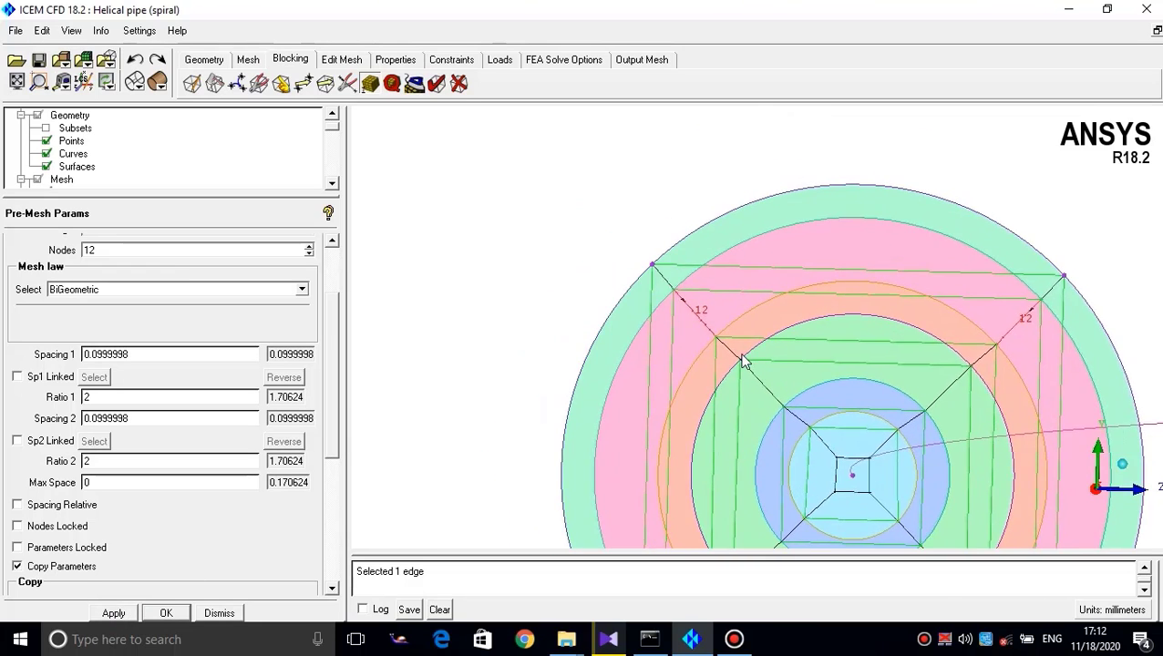
{"action": "scroll", "coordinate": [694, 335], "scroll_direction": "up", "scroll_amount": 3}
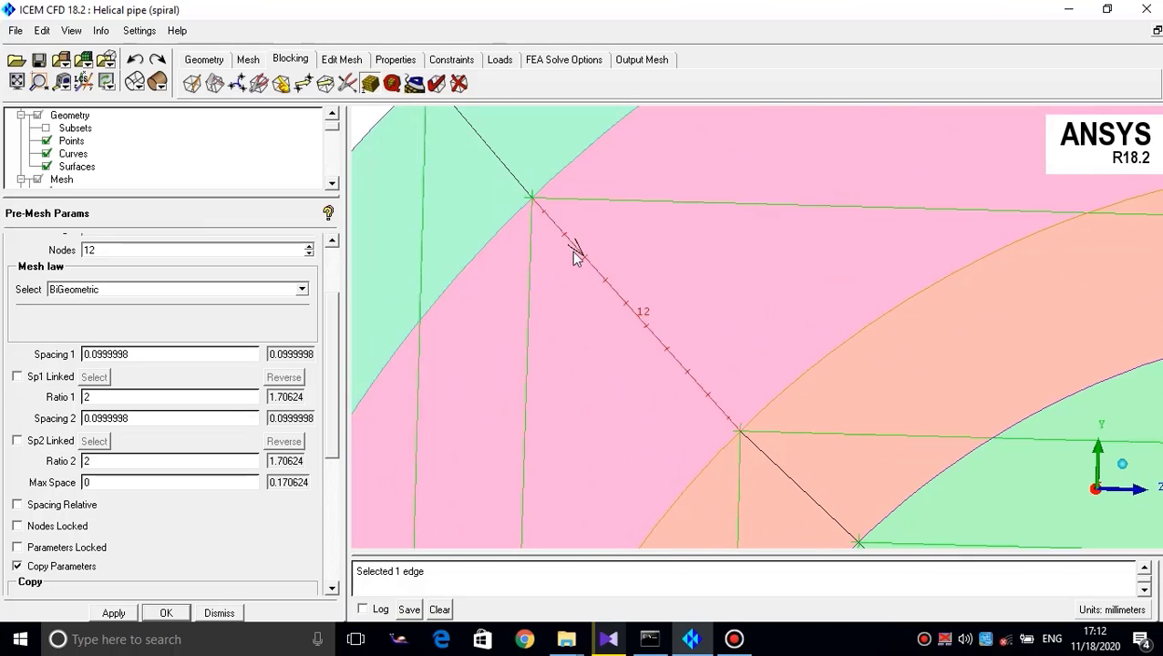
{"action": "scroll", "coordinate": [591, 275], "scroll_direction": "up", "scroll_amount": 5}
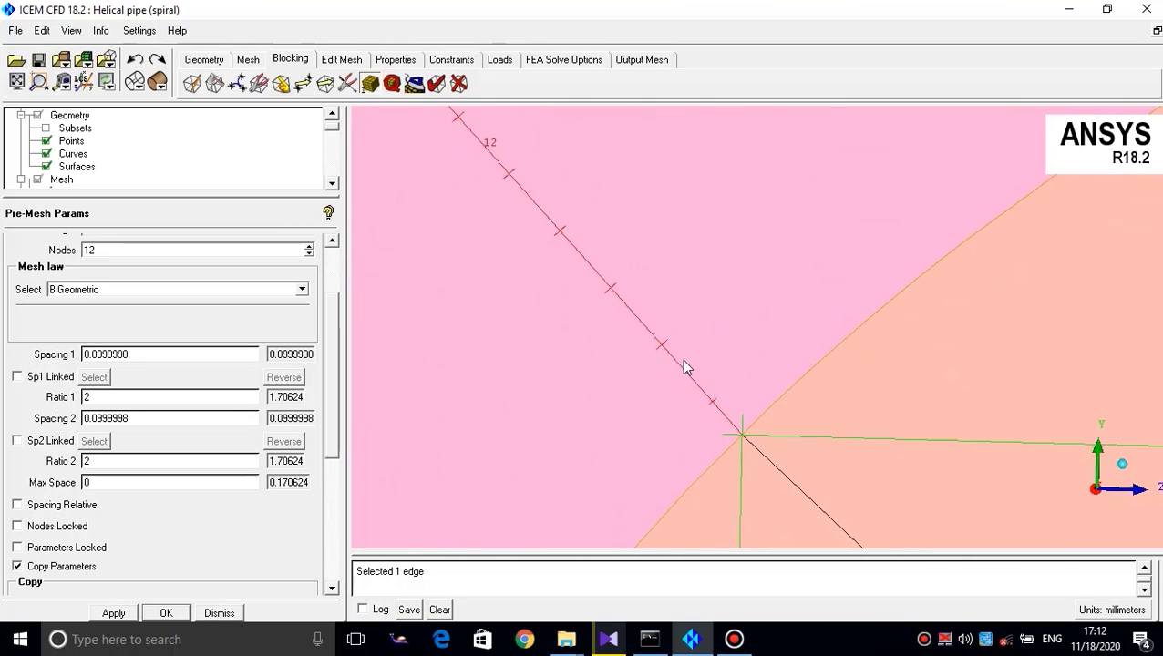
{"action": "middle_click_drag", "start_coordinate": [690, 367], "coordinate": [649, 330]}
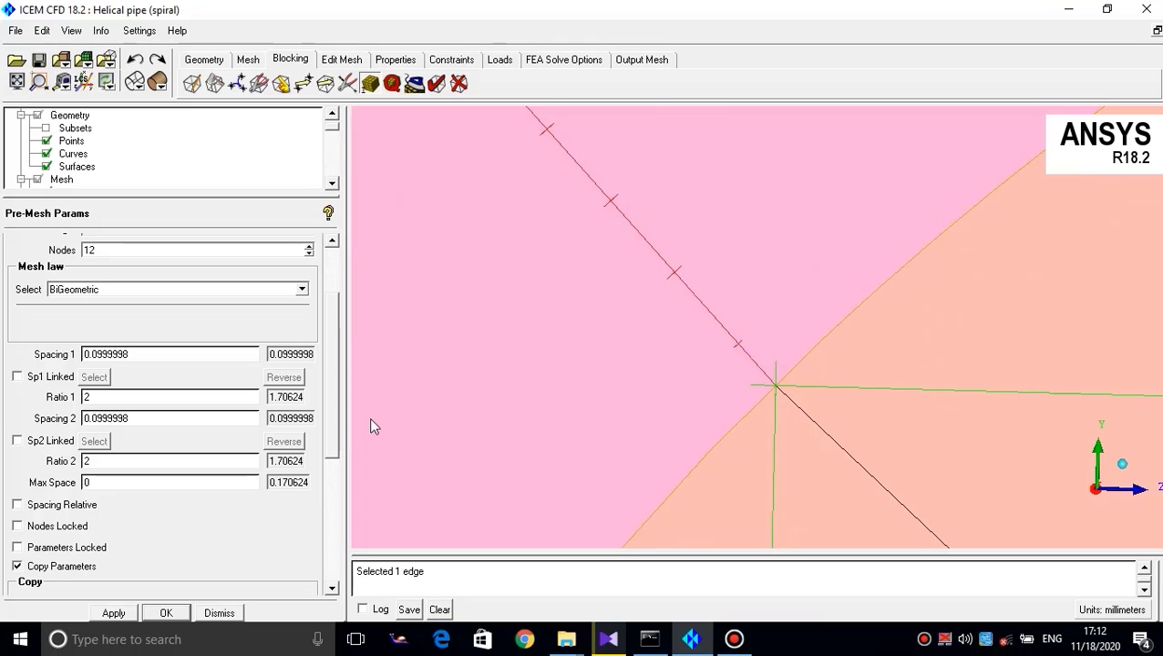
{"action": "left_click", "coordinate": [128, 614]}
{"action": "left_click_drag", "start_coordinate": [57, 357], "coordinate": [7, 358]}
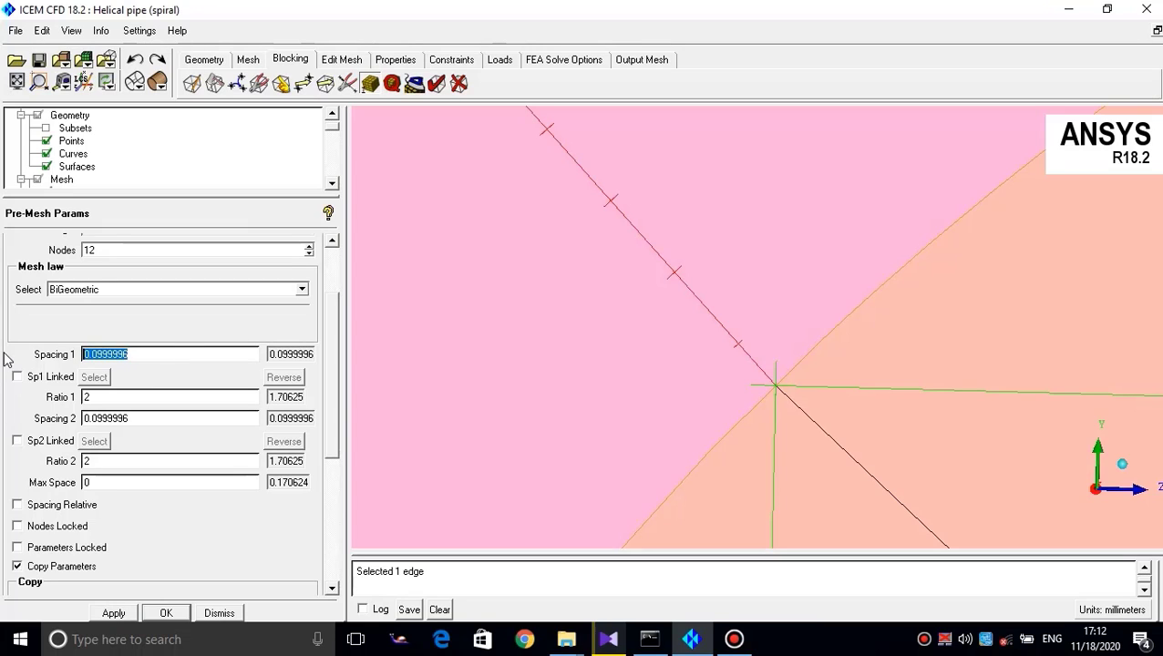
{"action": "type", "text": "0.06"}
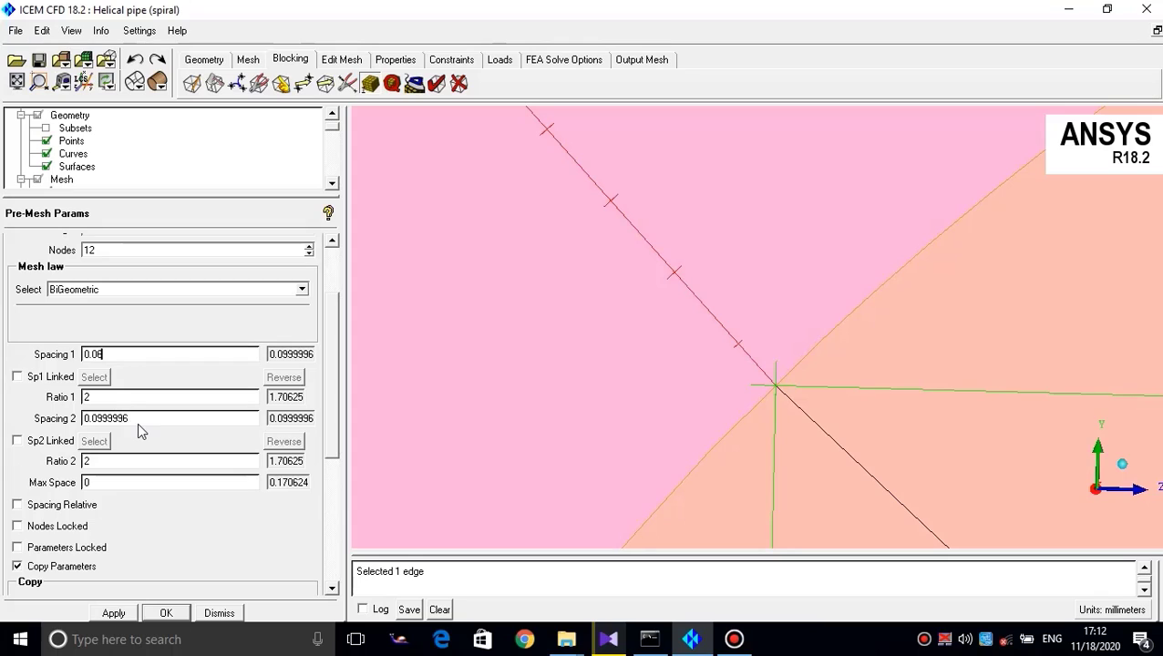
{"action": "left_click_drag", "start_coordinate": [135, 420], "coordinate": [31, 409]}
{"action": "type", "text": "0.06"}
{"action": "left_click", "coordinate": [100, 615]}
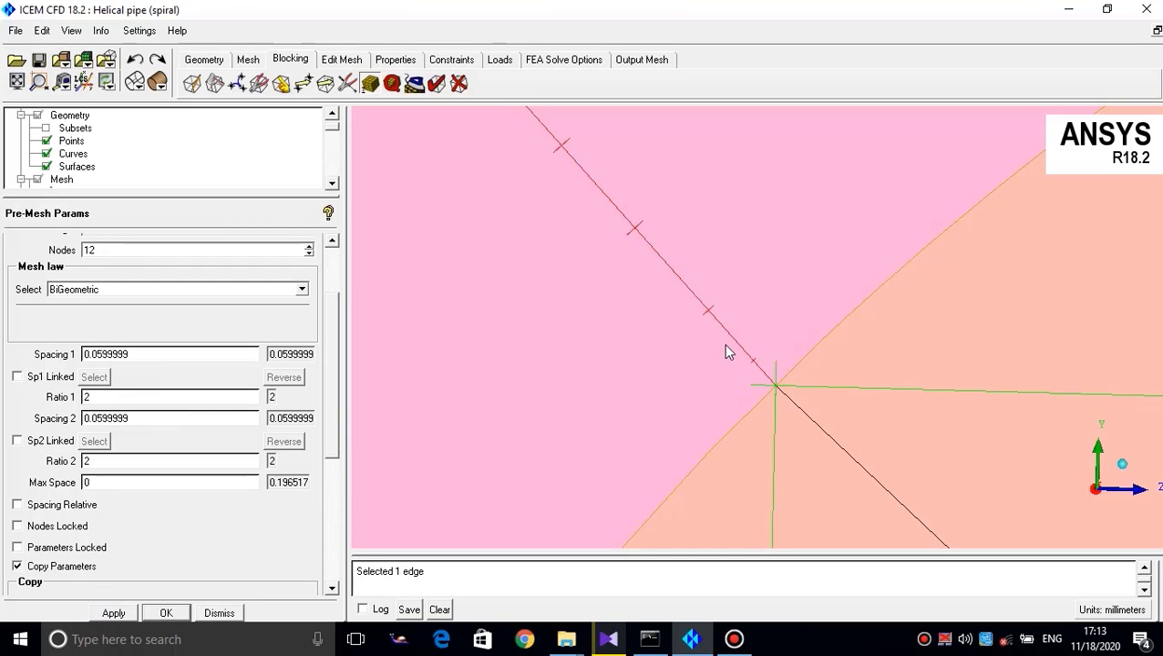
Pick the upper-left diagonal edge across the orange ring and apply 4 nodes to it
{"action": "scroll", "coordinate": [720, 356], "scroll_direction": "down", "scroll_amount": 8}
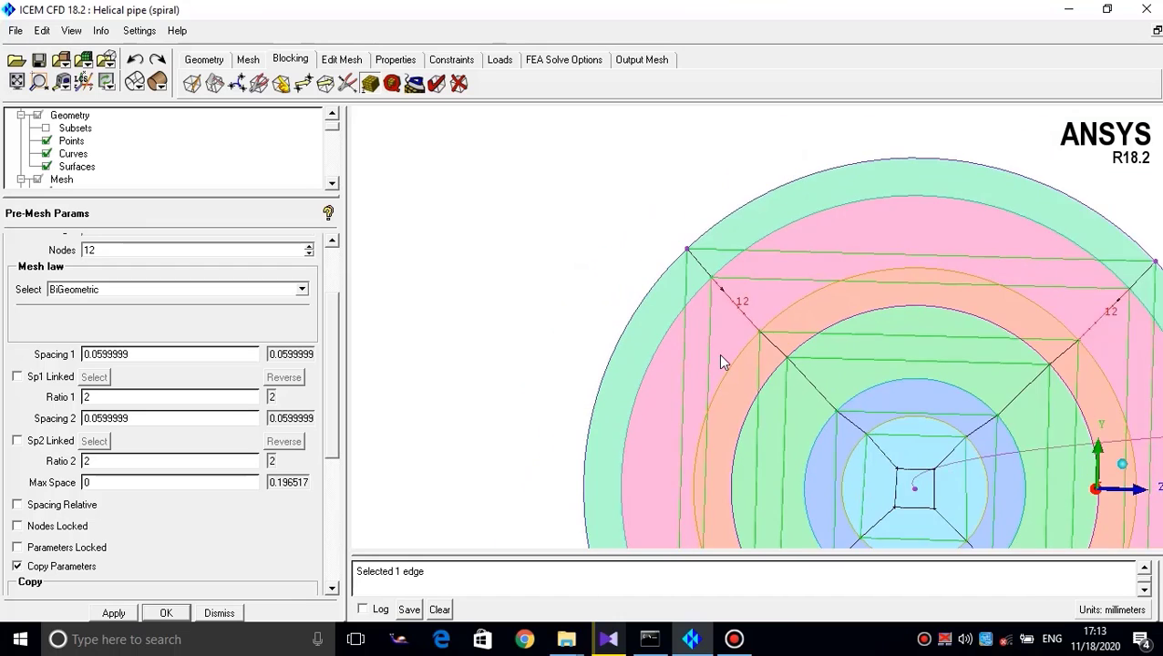
{"action": "scroll", "coordinate": [720, 358], "scroll_direction": "down", "scroll_amount": 3}
{"action": "scroll", "coordinate": [724, 369], "scroll_direction": "up", "scroll_amount": 8}
{"action": "scroll", "coordinate": [729, 374], "scroll_direction": "down", "scroll_amount": 4}
{"action": "middle_click_drag", "start_coordinate": [799, 368], "coordinate": [592, 315]}
{"action": "scroll", "coordinate": [583, 312], "scroll_direction": "down", "scroll_amount": 1}
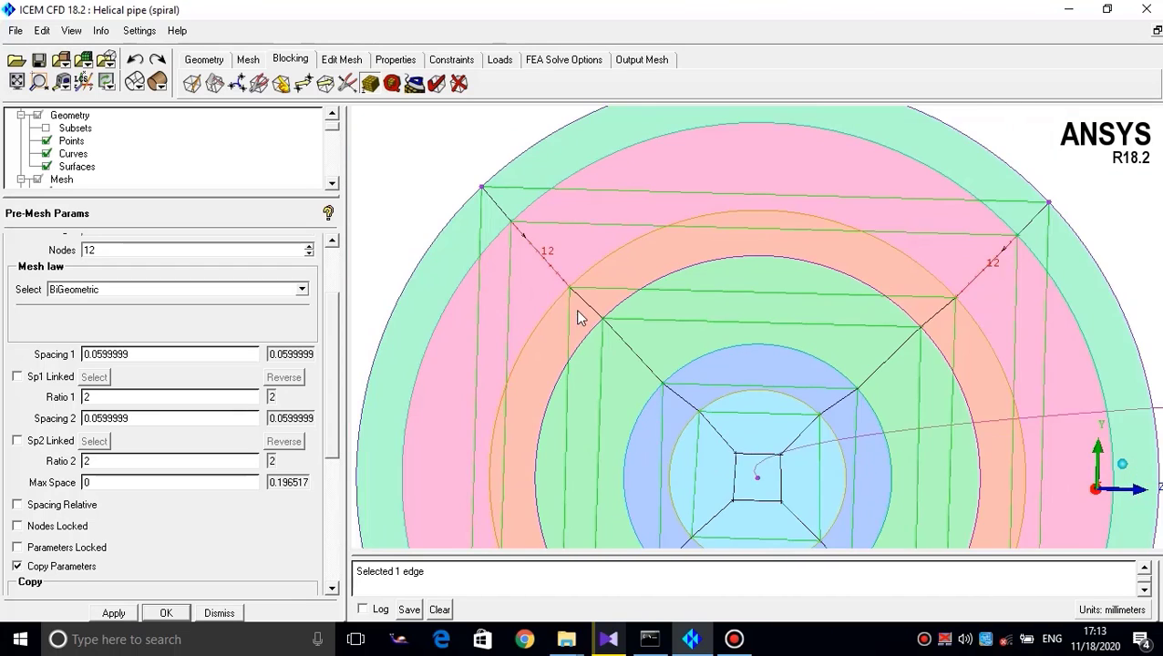
{"action": "scroll", "coordinate": [398, 378], "scroll_direction": "up", "scroll_amount": 2}
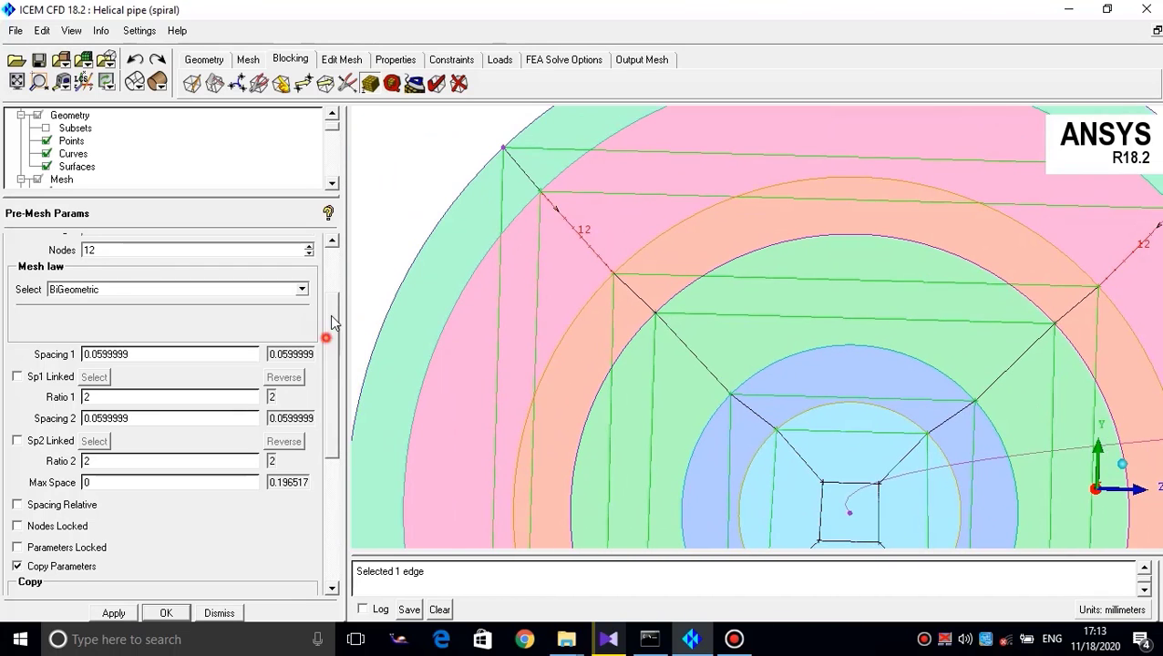
{"action": "scroll", "coordinate": [333, 321], "scroll_direction": "up", "scroll_amount": 3}
{"action": "left_click", "coordinate": [276, 303]}
{"action": "left_click", "coordinate": [623, 286]}
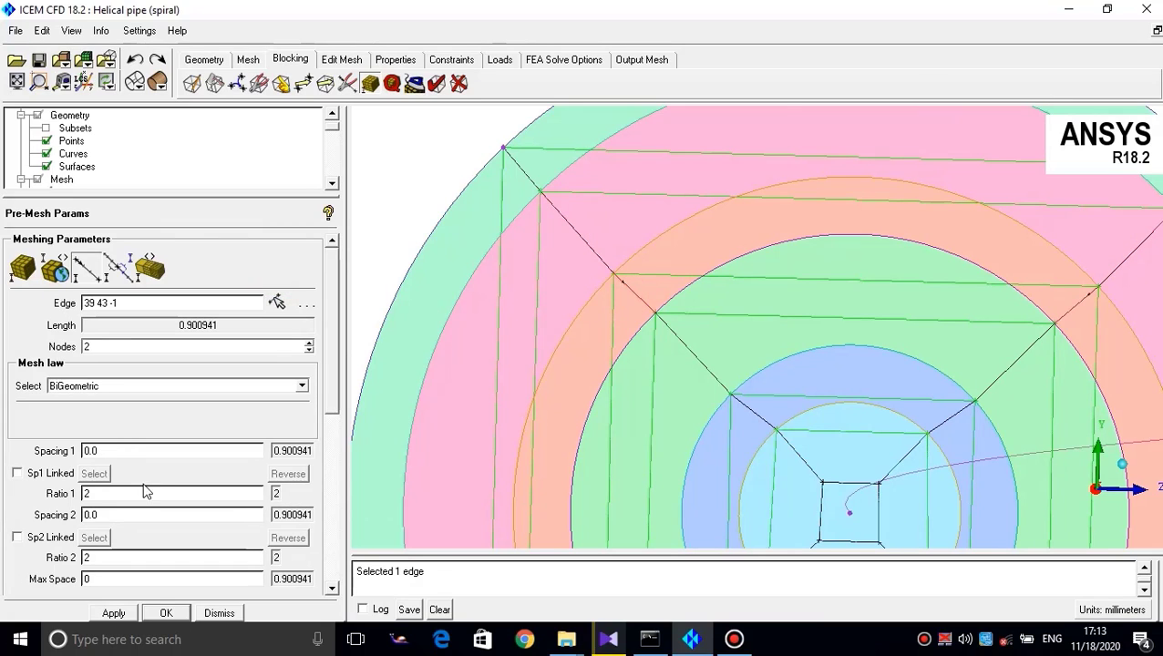
{"action": "double_click", "coordinate": [106, 346]}
{"action": "left_click", "coordinate": [111, 612]}
Pick the upper-left diagonal edge across the green ring inside the orange one and apply 12 nodes
{"action": "left_click", "coordinate": [276, 303]}
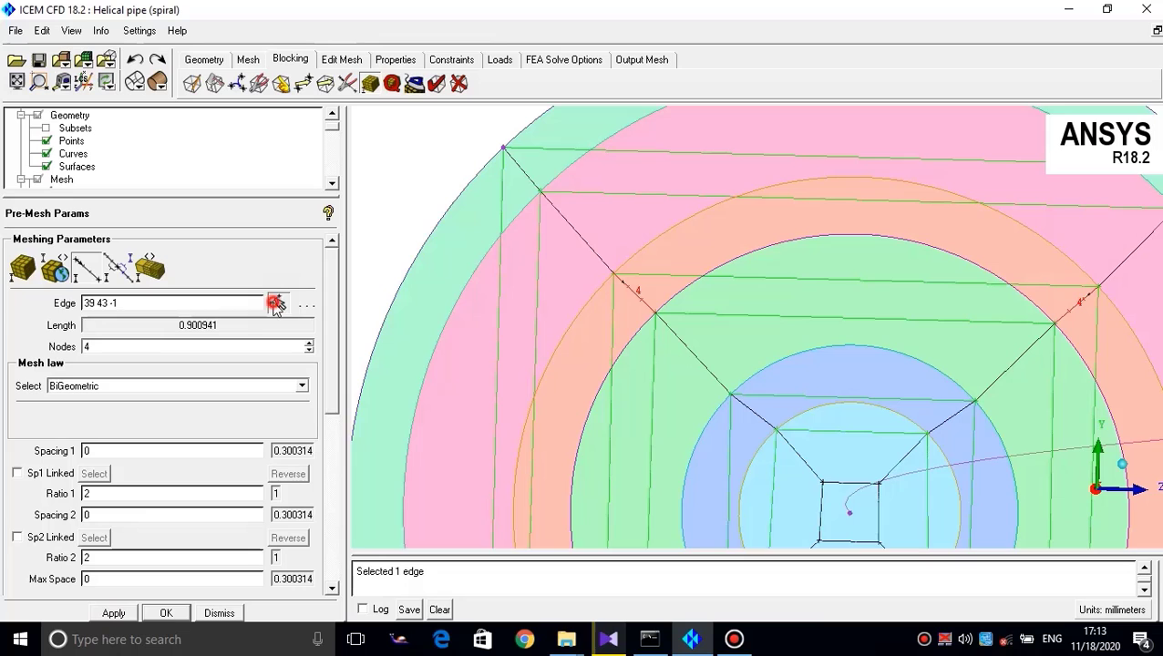
{"action": "left_click", "coordinate": [698, 357]}
{"action": "right_click_drag", "start_coordinate": [698, 357], "coordinate": [690, 415]}
{"action": "middle_click_drag", "start_coordinate": [693, 423], "coordinate": [662, 377]}
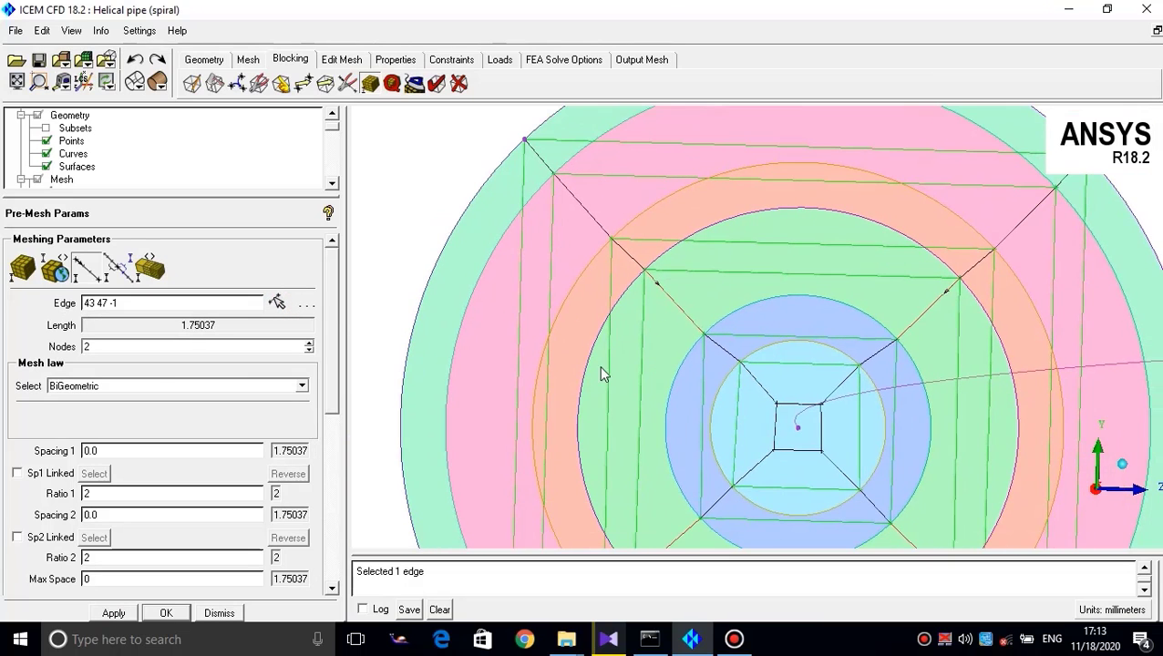
{"action": "double_click", "coordinate": [131, 347]}
{"action": "type", "text": "12"}
{"action": "left_click", "coordinate": [113, 613]}
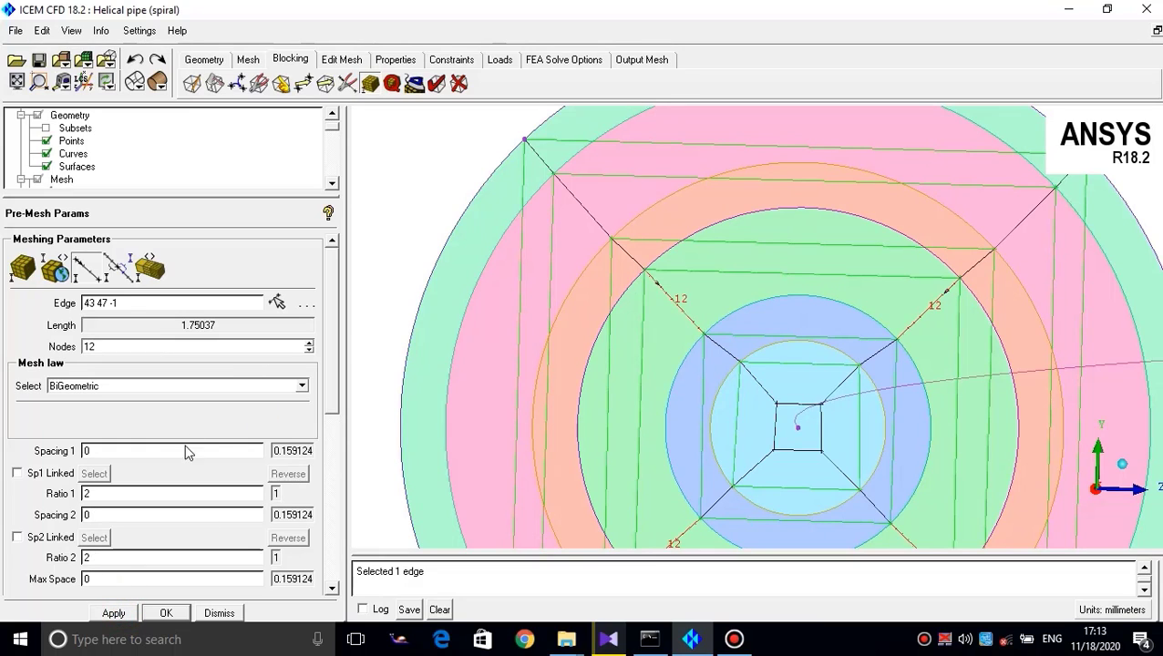
Set Spacing 1 and Spacing 2 of the inner green ring's diagonal edge to 0.06 and apply
{"action": "left_click", "coordinate": [156, 453]}
{"action": "type", "text": ".06"}
{"action": "double_click", "coordinate": [129, 516]}
{"action": "type", "text": "0.06"}
{"action": "left_click", "coordinate": [109, 613]}
{"action": "scroll", "coordinate": [848, 406], "scroll_direction": "up", "scroll_amount": 2}
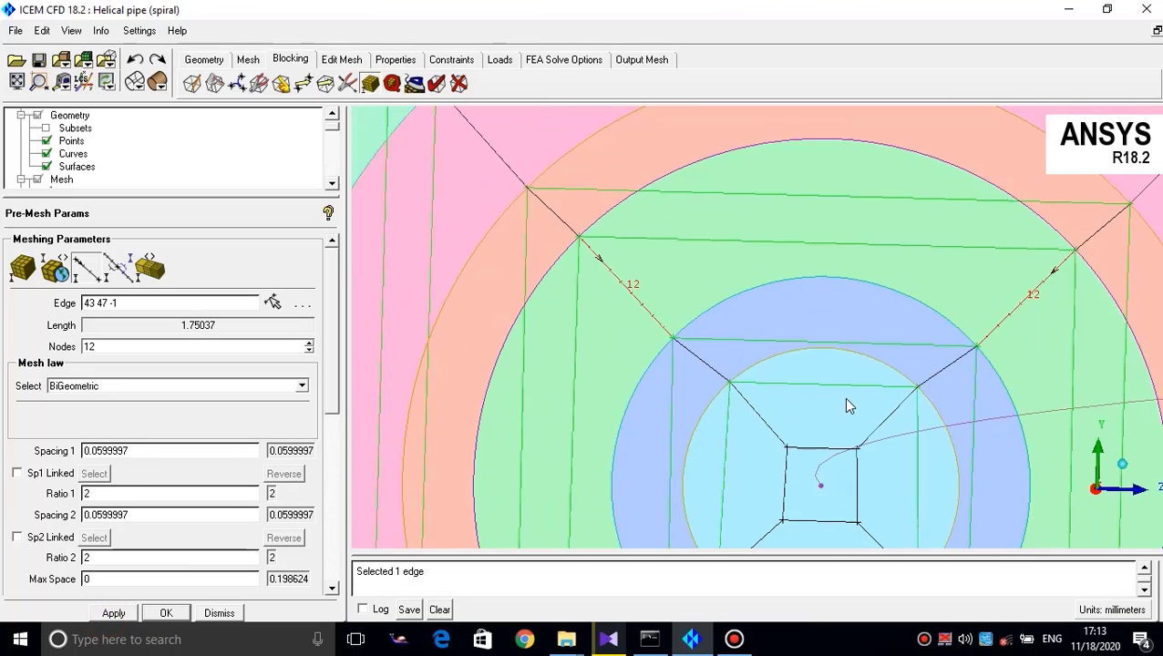
{"action": "middle_click_drag", "start_coordinate": [846, 407], "coordinate": [675, 304]}
{"action": "scroll", "coordinate": [685, 351], "scroll_direction": "down", "scroll_amount": 2}
{"action": "scroll", "coordinate": [764, 357], "scroll_direction": "up", "scroll_amount": 1}
{"action": "scroll", "coordinate": [770, 376], "scroll_direction": "down", "scroll_amount": 1}
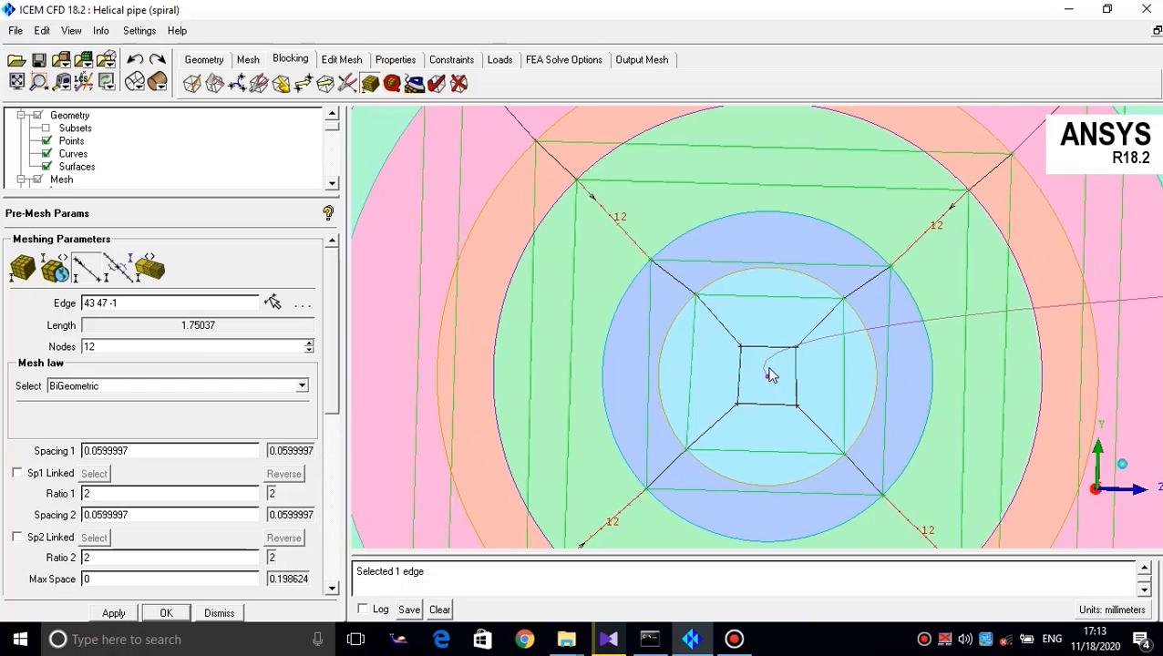
{"action": "scroll", "coordinate": [770, 375], "scroll_direction": "up", "scroll_amount": 3}
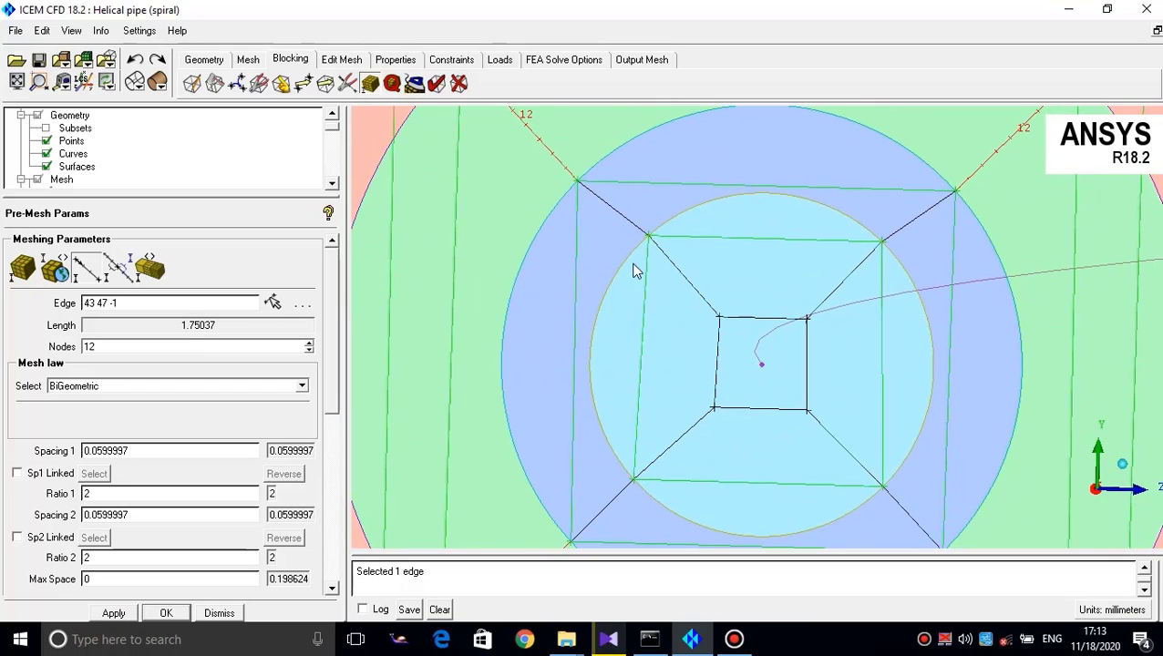
Move the light-blue circle's two upper block vertices along its boundary to line up better with the blocking's diagonals
{"action": "left_click", "coordinate": [304, 84]}
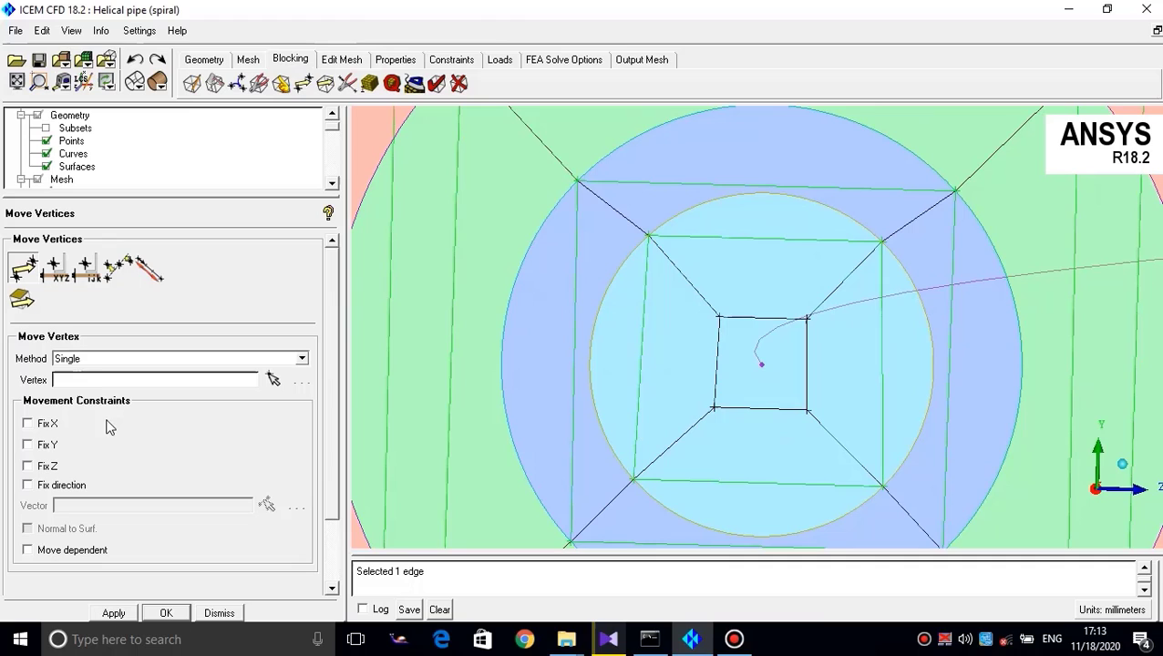
{"action": "left_click", "coordinate": [273, 380]}
{"action": "left_click_drag", "start_coordinate": [652, 239], "coordinate": [635, 248]}
{"action": "left_click_drag", "start_coordinate": [882, 240], "coordinate": [890, 254]}
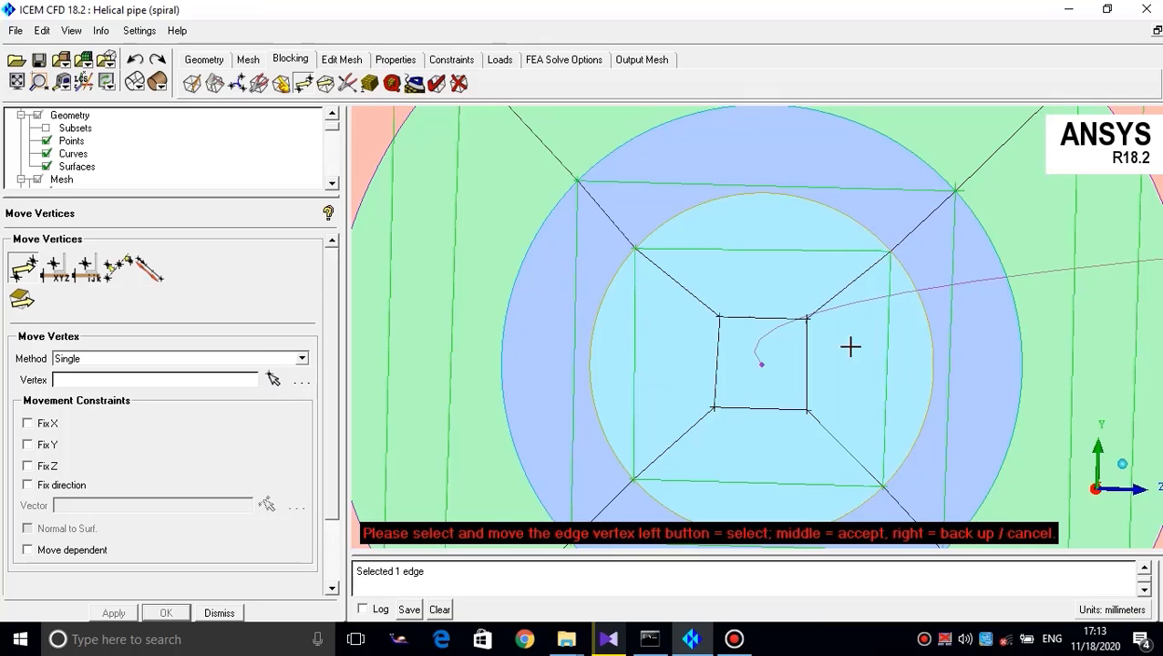
{"action": "scroll", "coordinate": [882, 460], "scroll_direction": "down", "scroll_amount": 3}
{"action": "scroll", "coordinate": [701, 312], "scroll_direction": "up", "scroll_amount": 3}
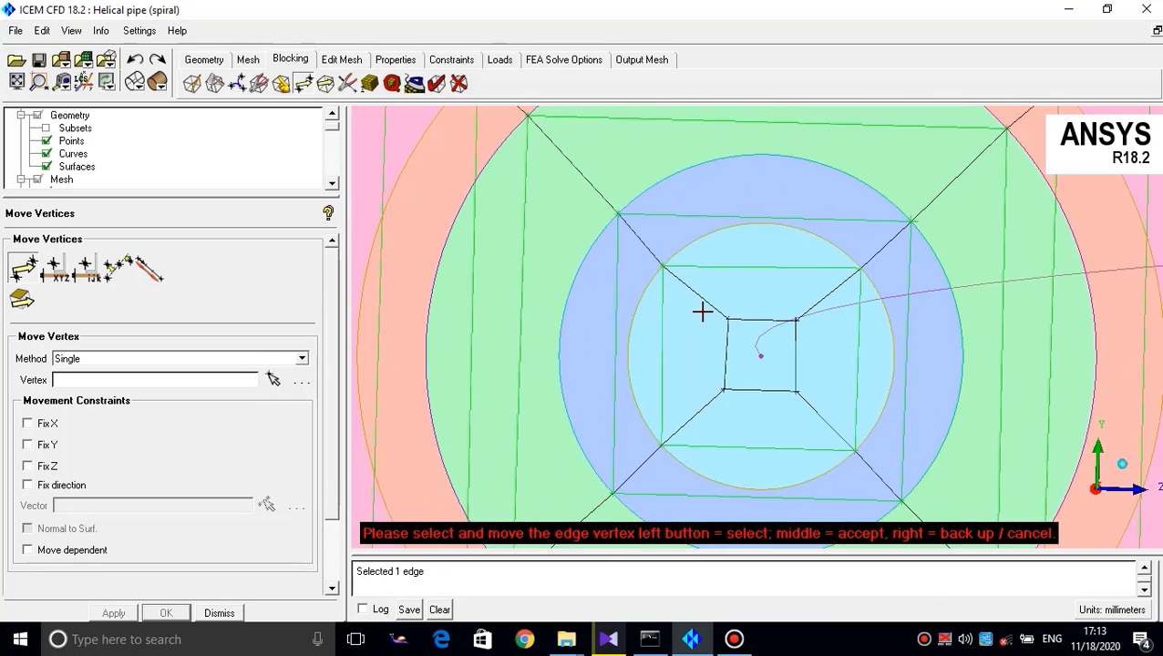
Nudge the light-blue circle's upper-left block vertex slightly along the boundary to refine its alignment with the diagonal
{"action": "left_click", "coordinate": [641, 251]}
{"action": "left_click_drag", "start_coordinate": [641, 253], "coordinate": [642, 248]}
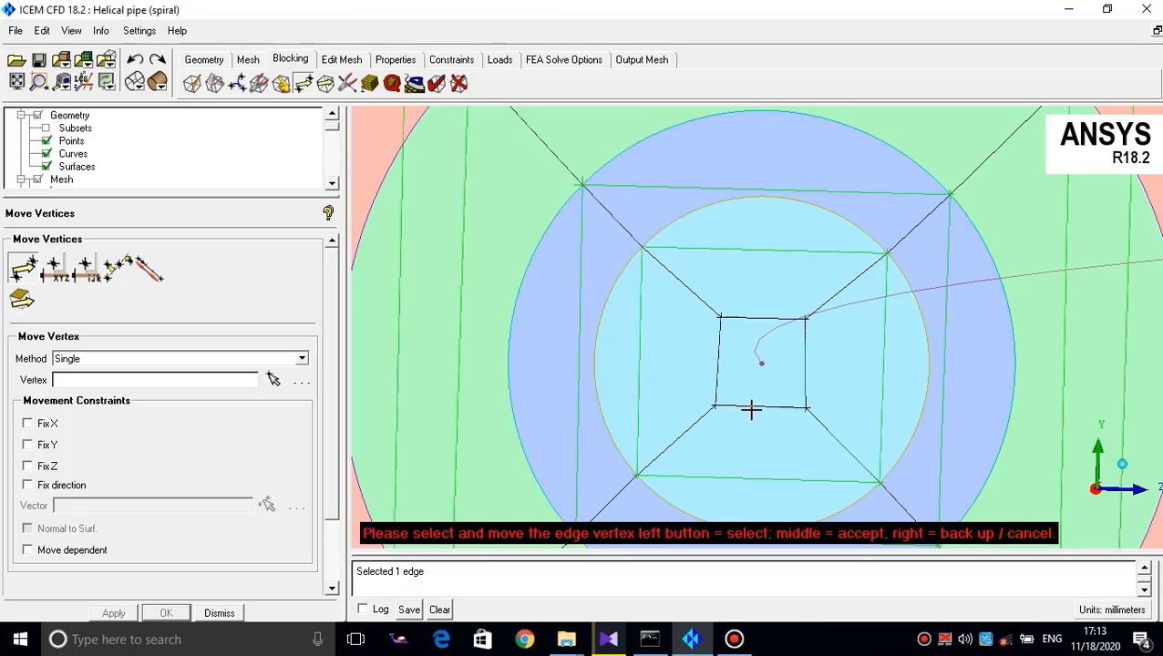
{"action": "scroll", "coordinate": [753, 415], "scroll_direction": "down", "scroll_amount": 4}
{"action": "scroll", "coordinate": [762, 421], "scroll_direction": "up", "scroll_amount": 3}
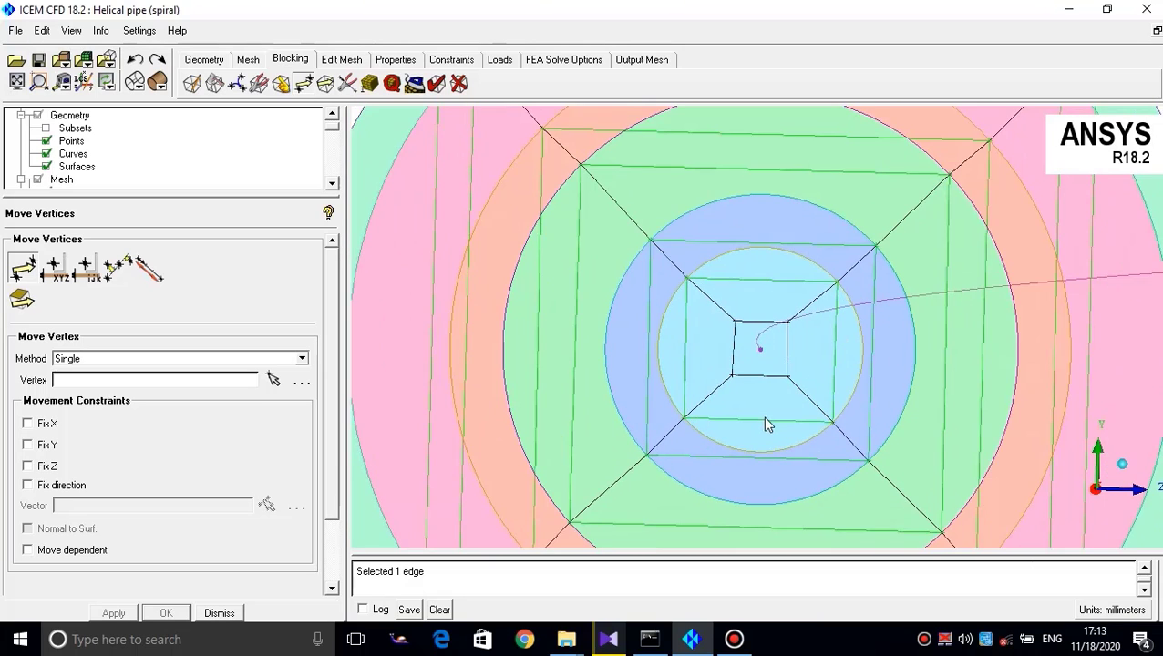
Check the pre-mesh edge parameters of the upper-left diagonal edge across the inner green ring
{"action": "left_click", "coordinate": [369, 83]}
{"action": "left_click", "coordinate": [273, 303]}
{"action": "scroll", "coordinate": [906, 280], "scroll_direction": "down", "scroll_amount": 3}
{"action": "scroll", "coordinate": [698, 329], "scroll_direction": "up", "scroll_amount": 2}
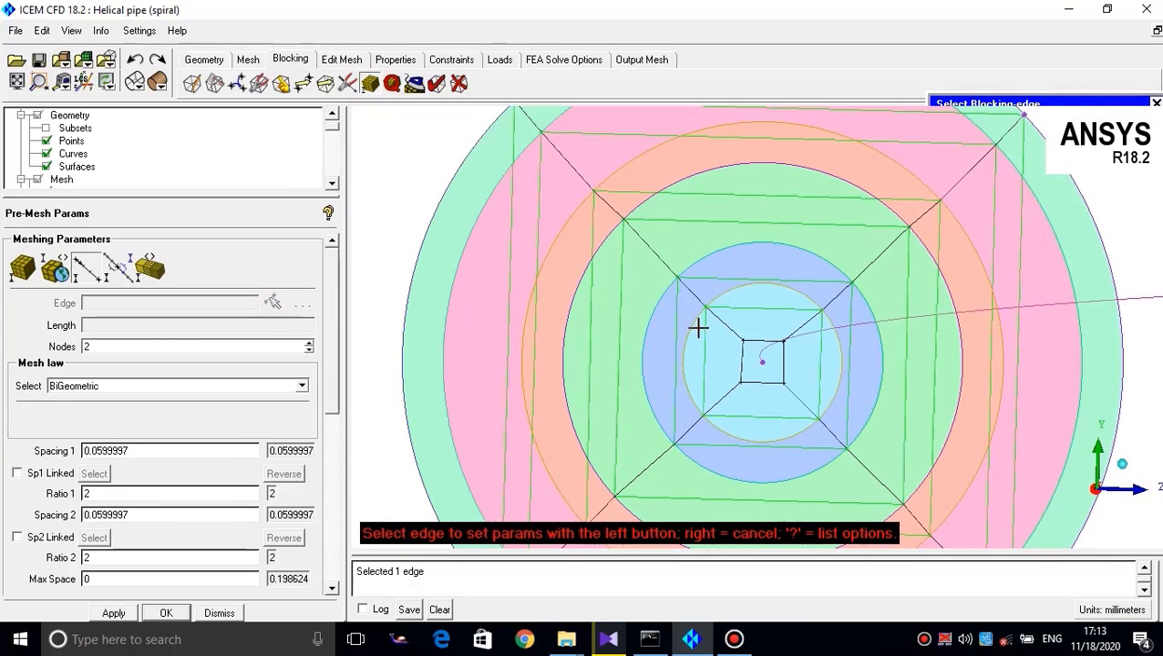
{"action": "scroll", "coordinate": [720, 341], "scroll_direction": "up", "scroll_amount": 2}
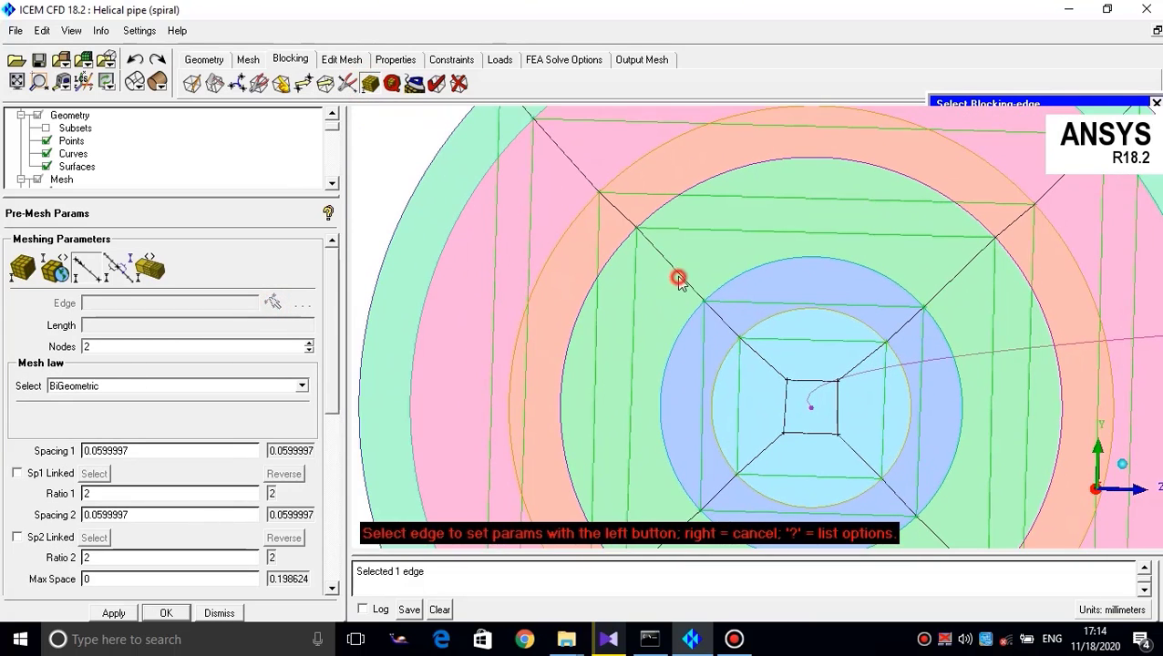
{"action": "left_click", "coordinate": [678, 279]}
Pick the upper-left diagonal edge across the blue ring and apply 4 nodes to it
{"action": "left_click", "coordinate": [272, 303]}
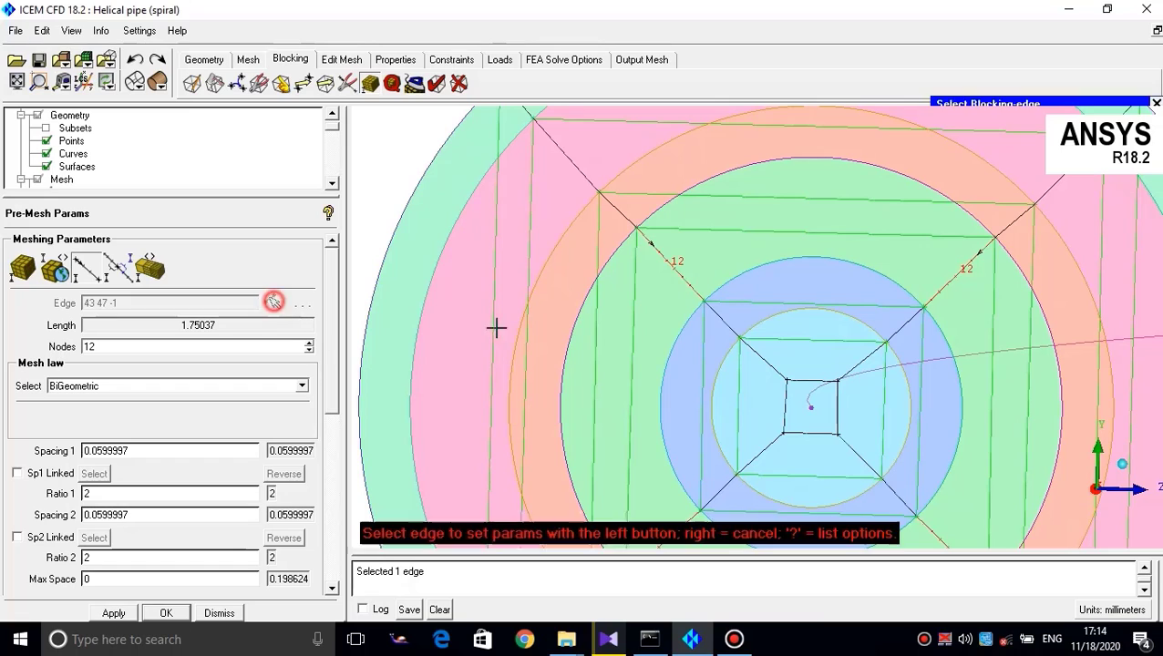
{"action": "left_click", "coordinate": [726, 325]}
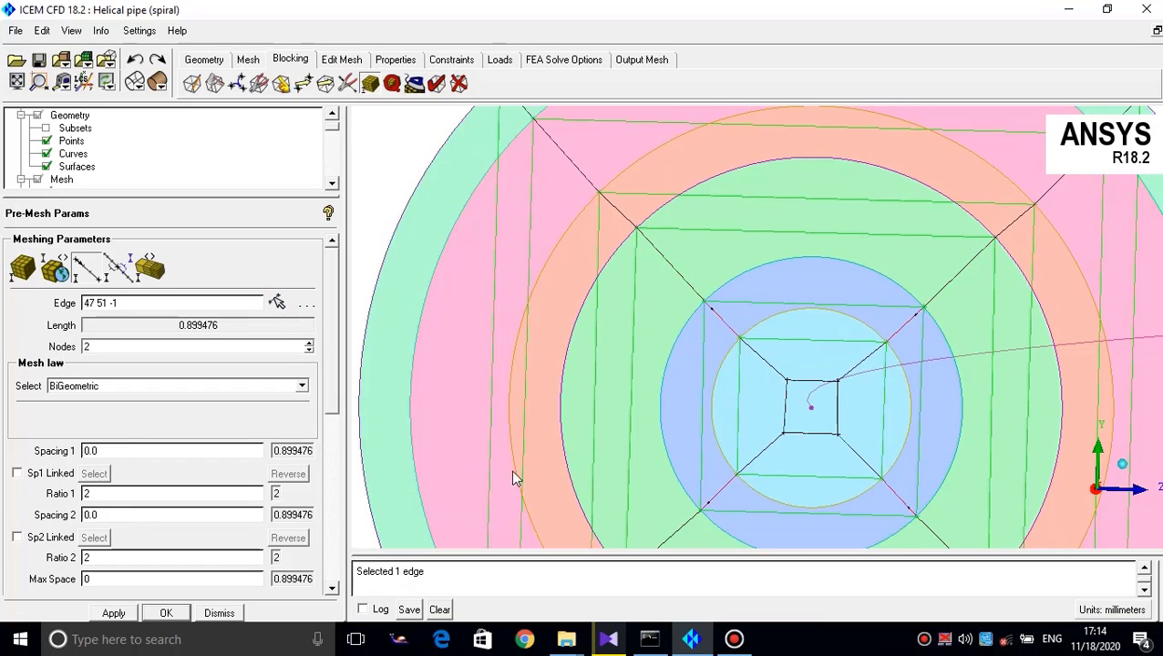
{"action": "scroll", "coordinate": [333, 385], "scroll_direction": "down", "scroll_amount": 1}
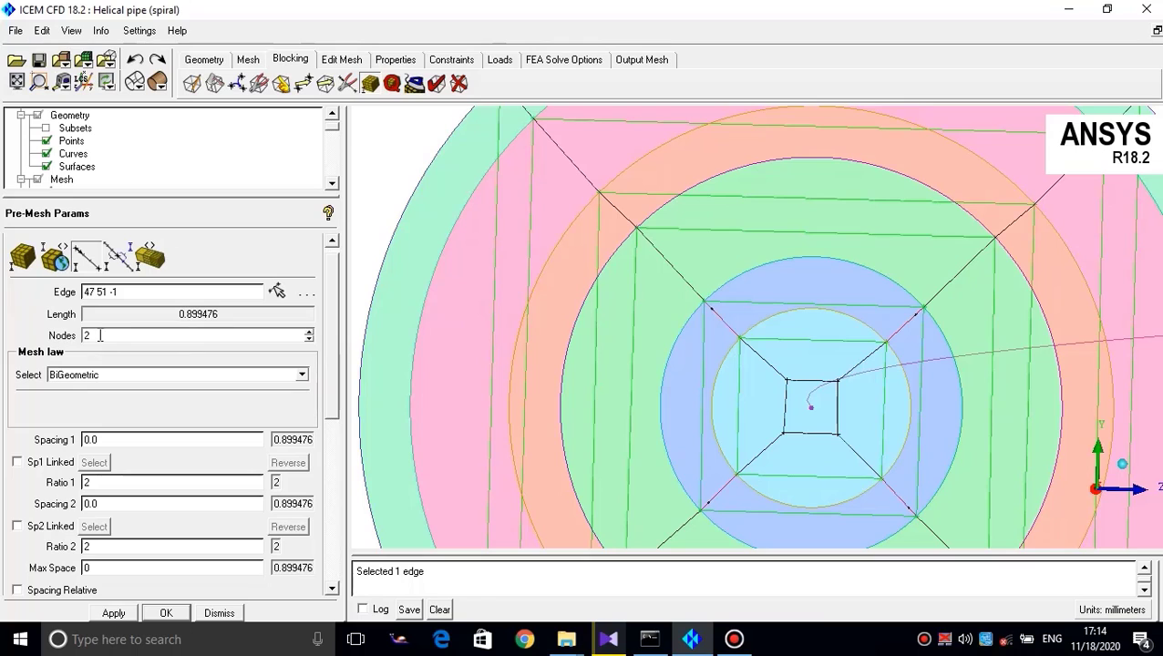
{"action": "left_click_drag", "start_coordinate": [102, 336], "coordinate": [53, 340]}
{"action": "type", "text": "4"}
{"action": "left_click", "coordinate": [113, 612]}
Pick the upper-left diagonal edge between the light-blue circle and the central square, and apply 12 nodes to it
{"action": "left_click", "coordinate": [276, 291]}
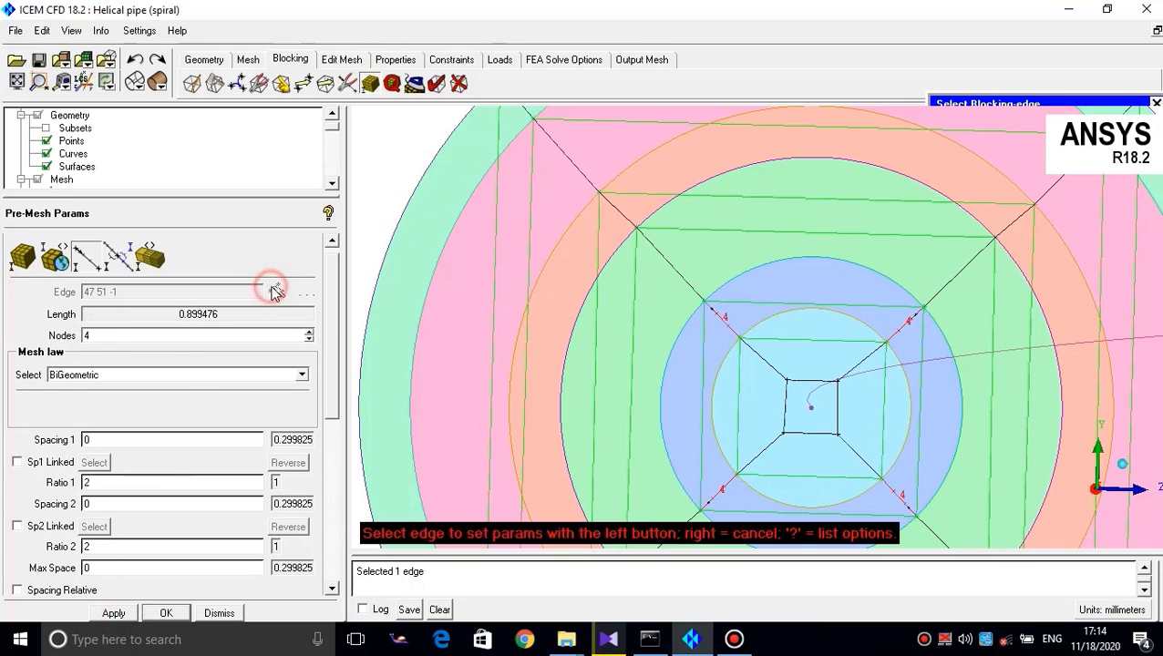
{"action": "left_click", "coordinate": [775, 365]}
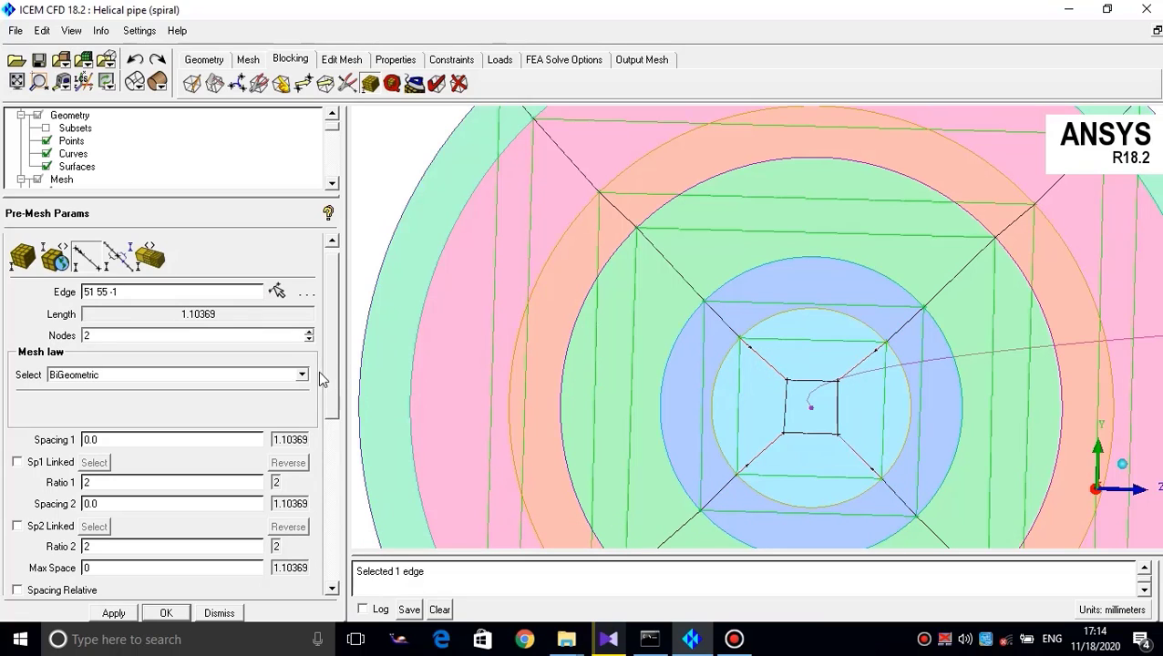
{"action": "mouse_move", "coordinate": [332, 390]}
{"action": "left_mouse_down"}
{"action": "mouse_move", "coordinate": [337, 419]}
{"action": "mouse_move", "coordinate": [337, 408]}
{"action": "left_mouse_up"}
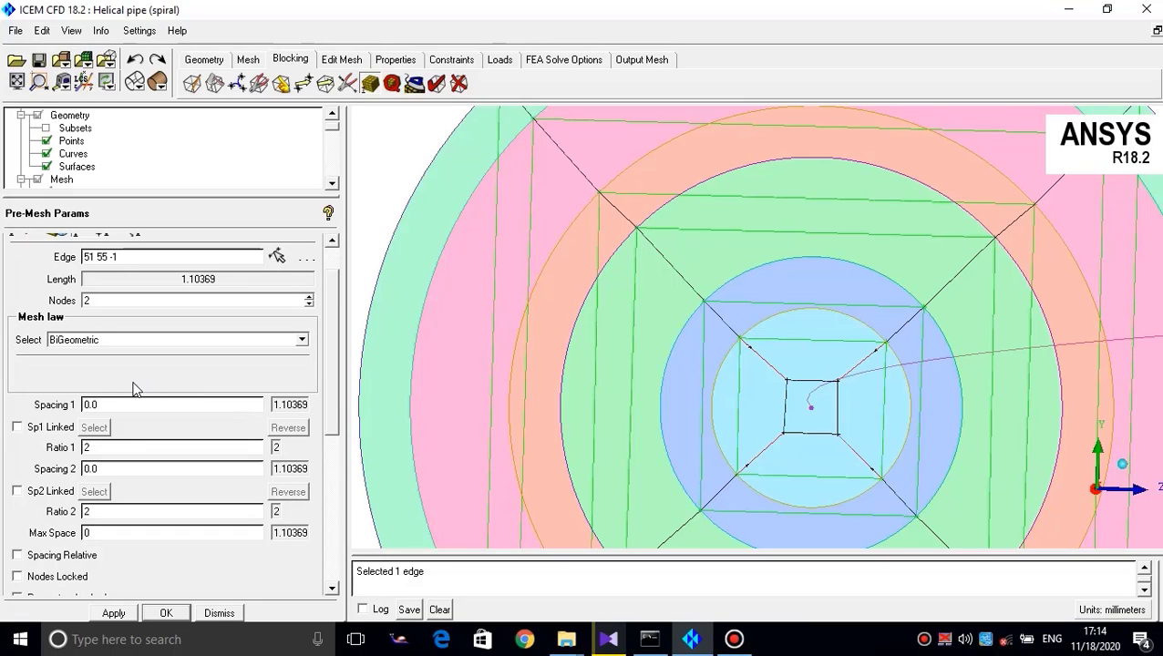
{"action": "double_click", "coordinate": [116, 301]}
{"action": "type", "text": "12"}
{"action": "key", "text": "Return"}
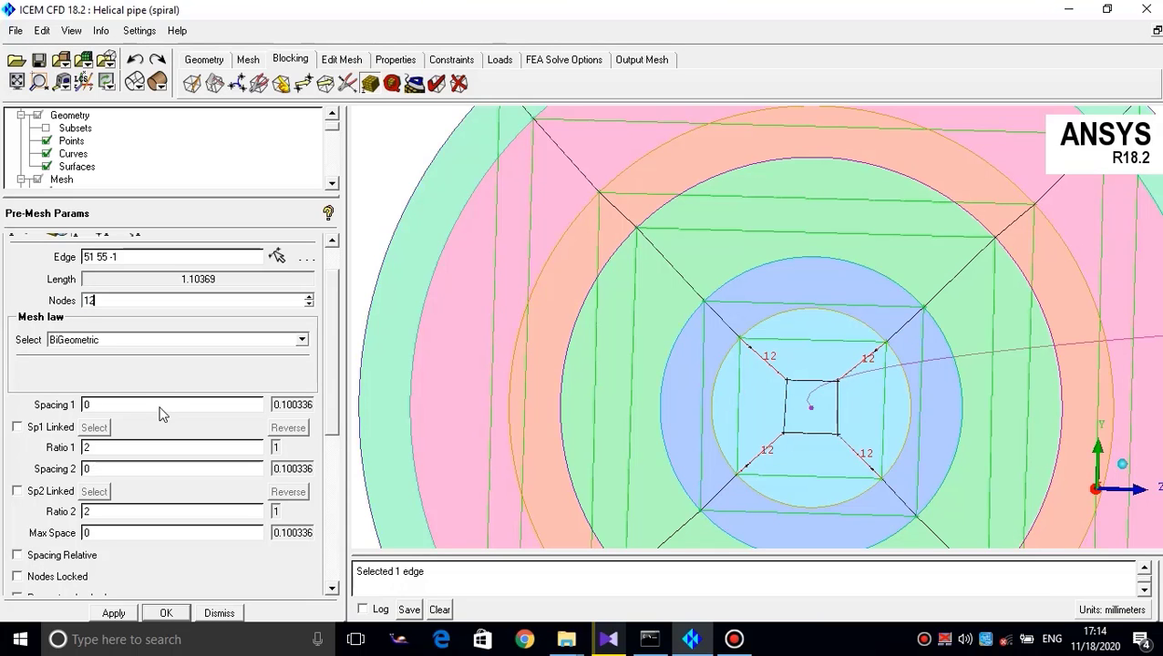
Inspect the light-blue circle's diagonal edge direction and node distribution, then set its Spacing 1 to 0.06 and apply
{"action": "scroll", "coordinate": [775, 404], "scroll_direction": "up", "scroll_amount": 2}
{"action": "scroll", "coordinate": [735, 360], "scroll_direction": "down", "scroll_amount": 3}
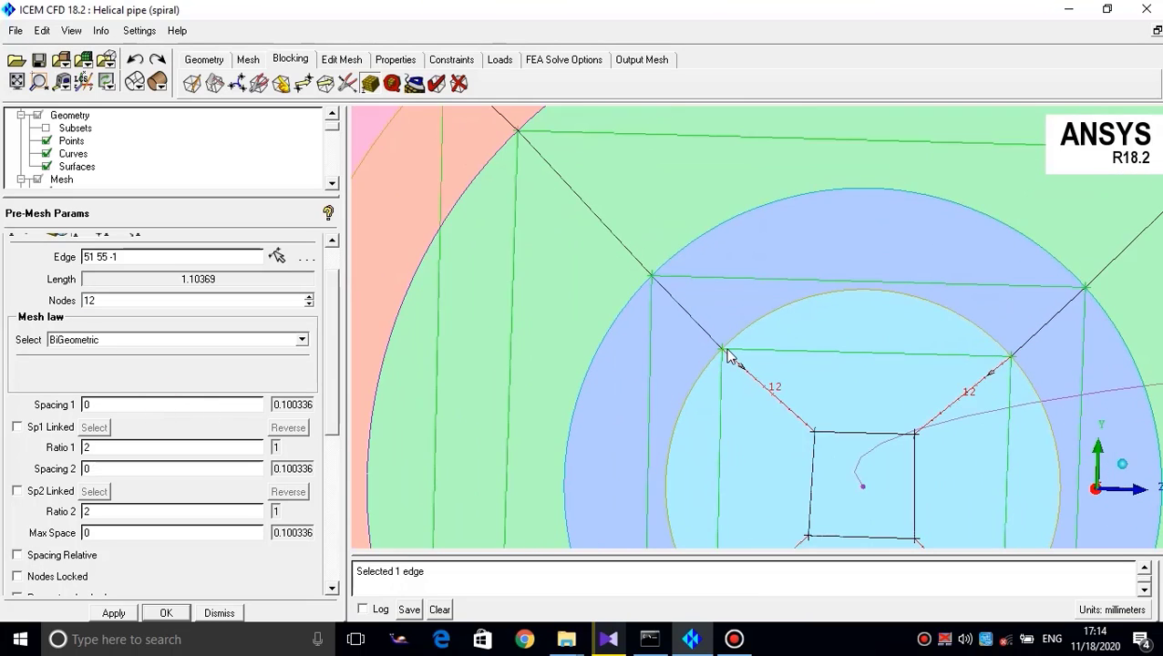
{"action": "left_click", "coordinate": [149, 408]}
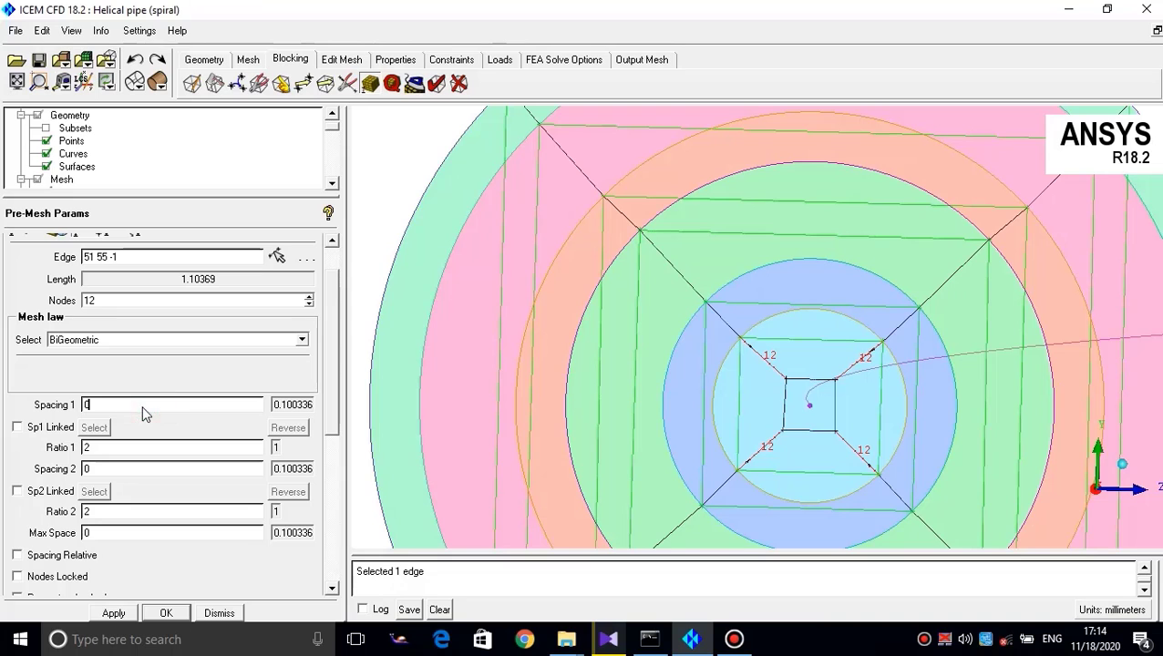
{"action": "scroll", "coordinate": [760, 400], "scroll_direction": "up", "scroll_amount": 4}
{"action": "scroll", "coordinate": [716, 330], "scroll_direction": "up", "scroll_amount": 4}
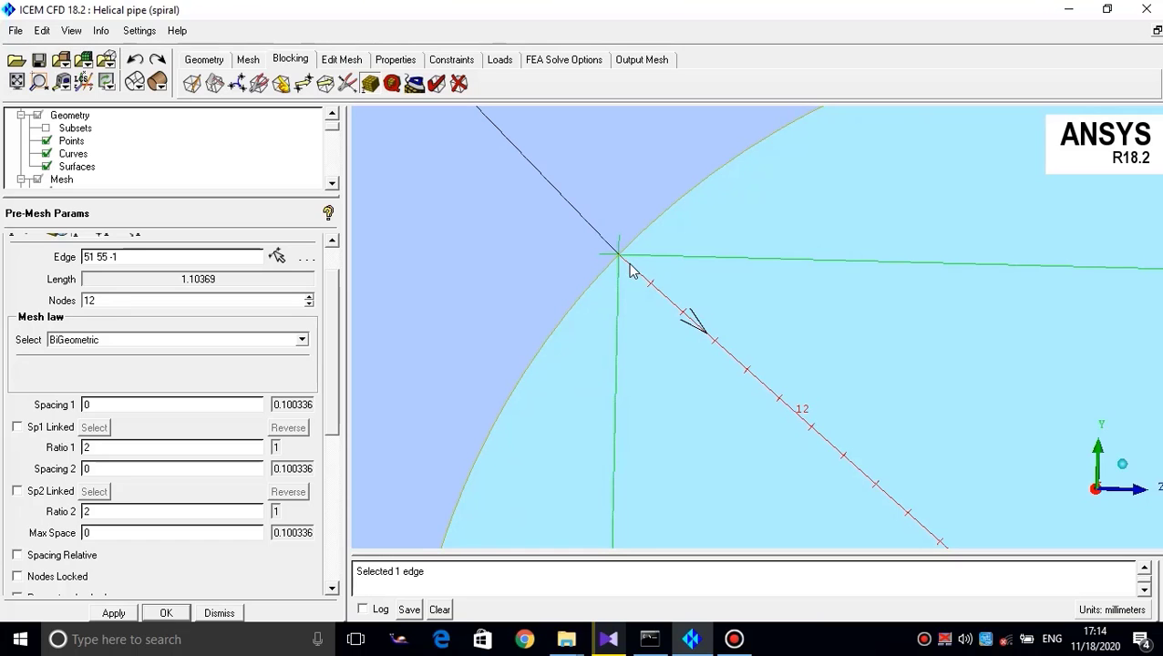
{"action": "scroll", "coordinate": [647, 292], "scroll_direction": "down", "scroll_amount": 5}
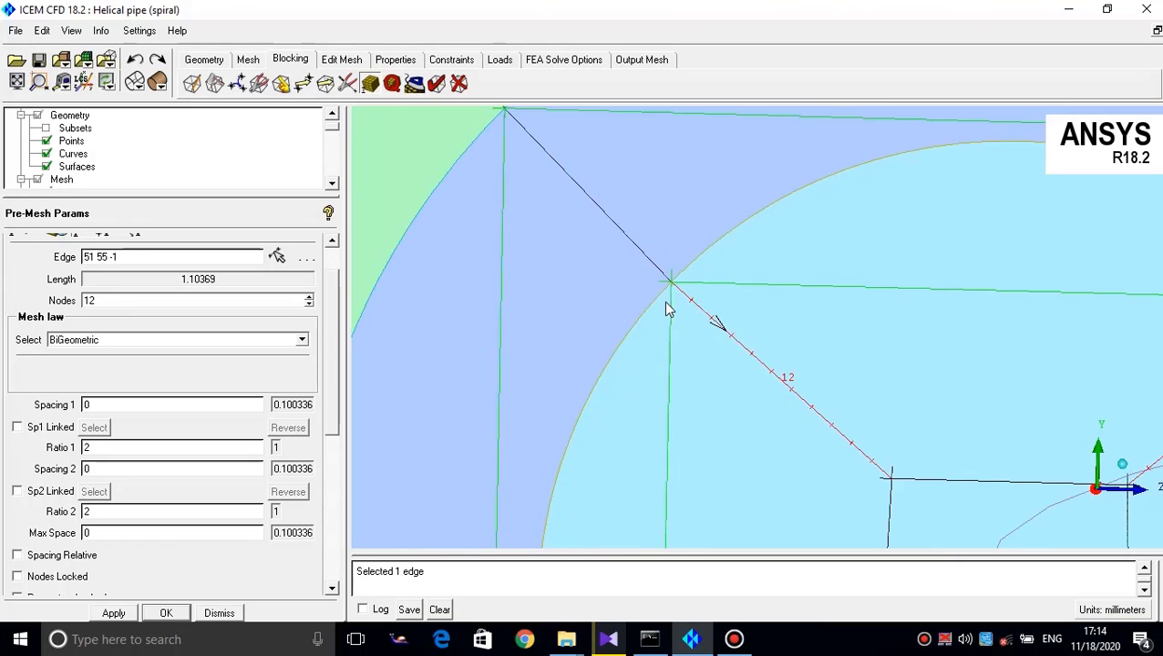
{"action": "scroll", "coordinate": [694, 299], "scroll_direction": "up", "scroll_amount": 5}
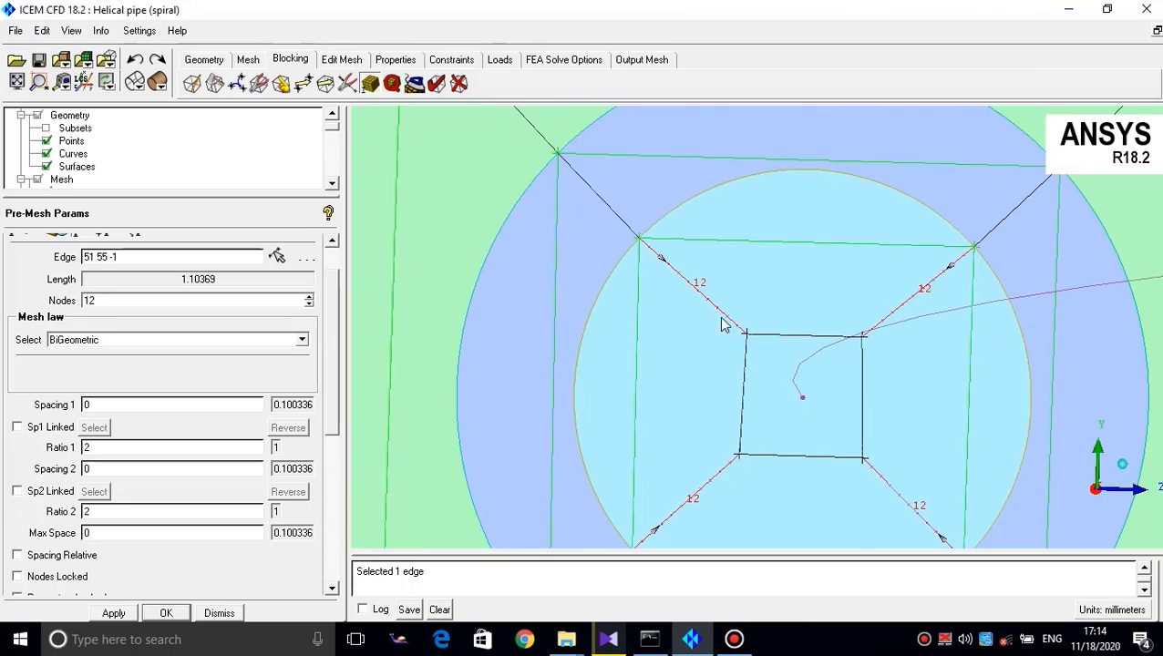
{"action": "scroll", "coordinate": [700, 298], "scroll_direction": "up", "scroll_amount": 1}
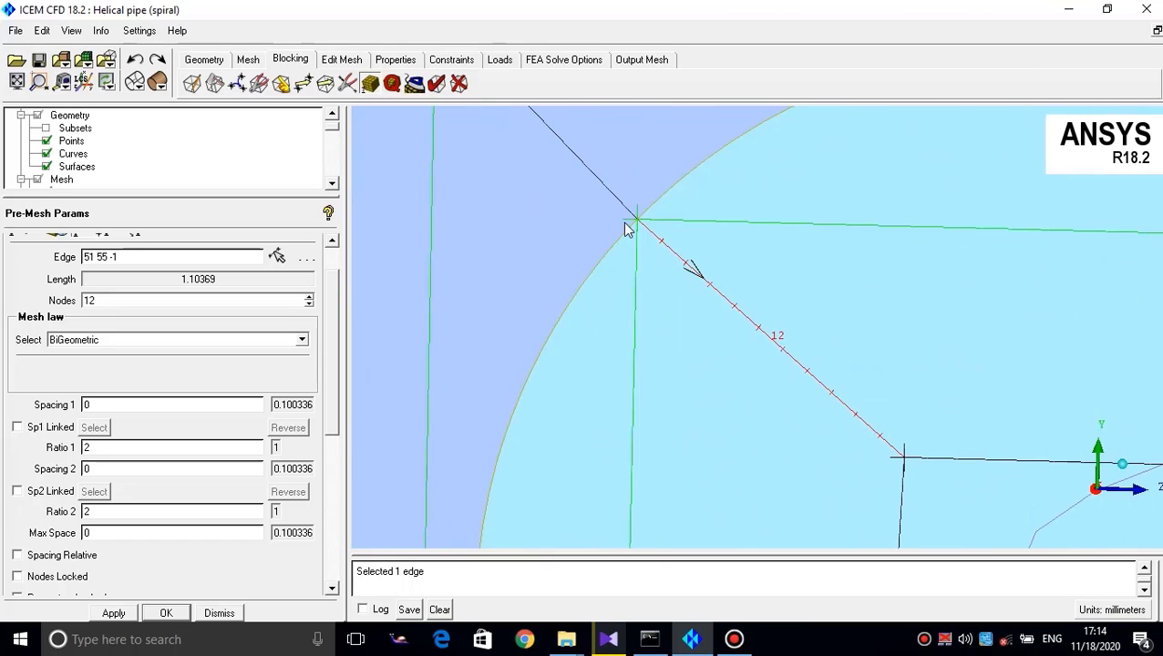
{"action": "scroll", "coordinate": [651, 262], "scroll_direction": "down", "scroll_amount": 4}
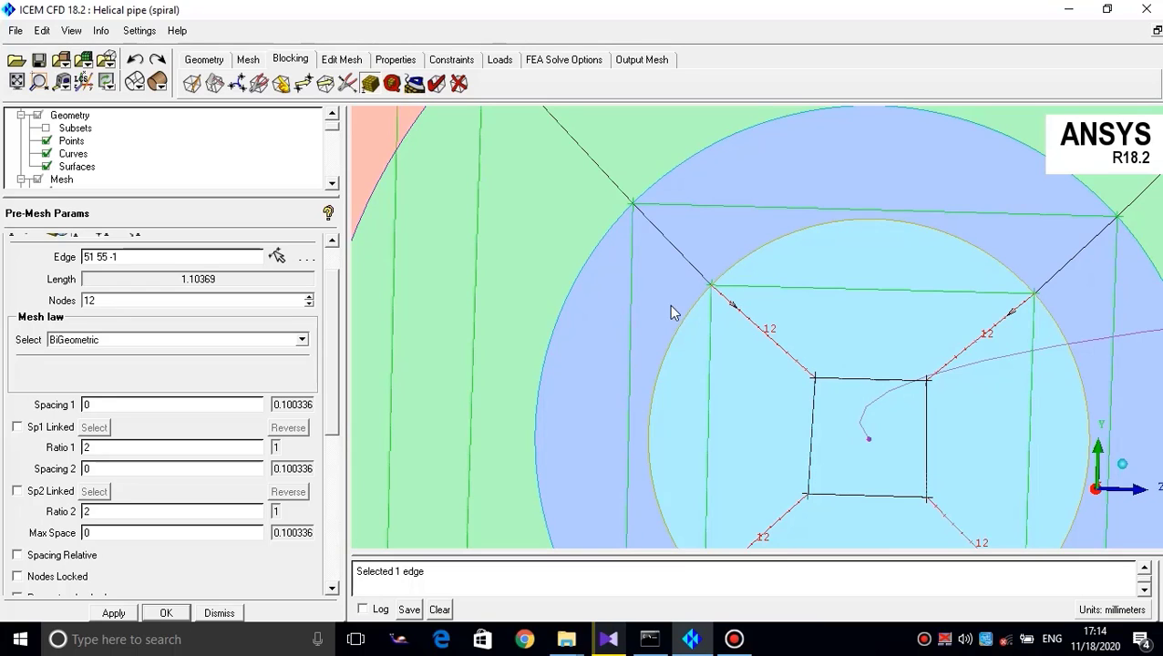
{"action": "double_click", "coordinate": [100, 408]}
{"action": "type", "text": "0.06"}
{"action": "left_click", "coordinate": [110, 616]}
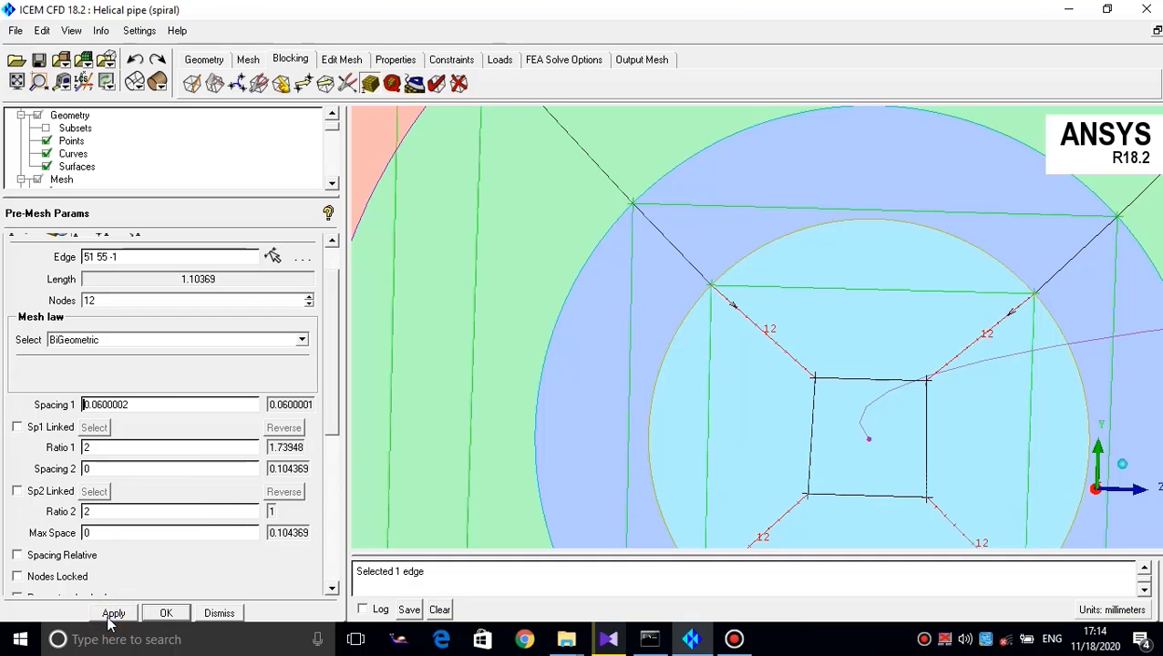
Pick the upper horizontal edge of the central square block and apply 12 nodes to its parallel edges
{"action": "left_click", "coordinate": [272, 258]}
{"action": "scroll", "coordinate": [986, 358], "scroll_direction": "down", "scroll_amount": 2}
{"action": "left_click", "coordinate": [820, 368]}
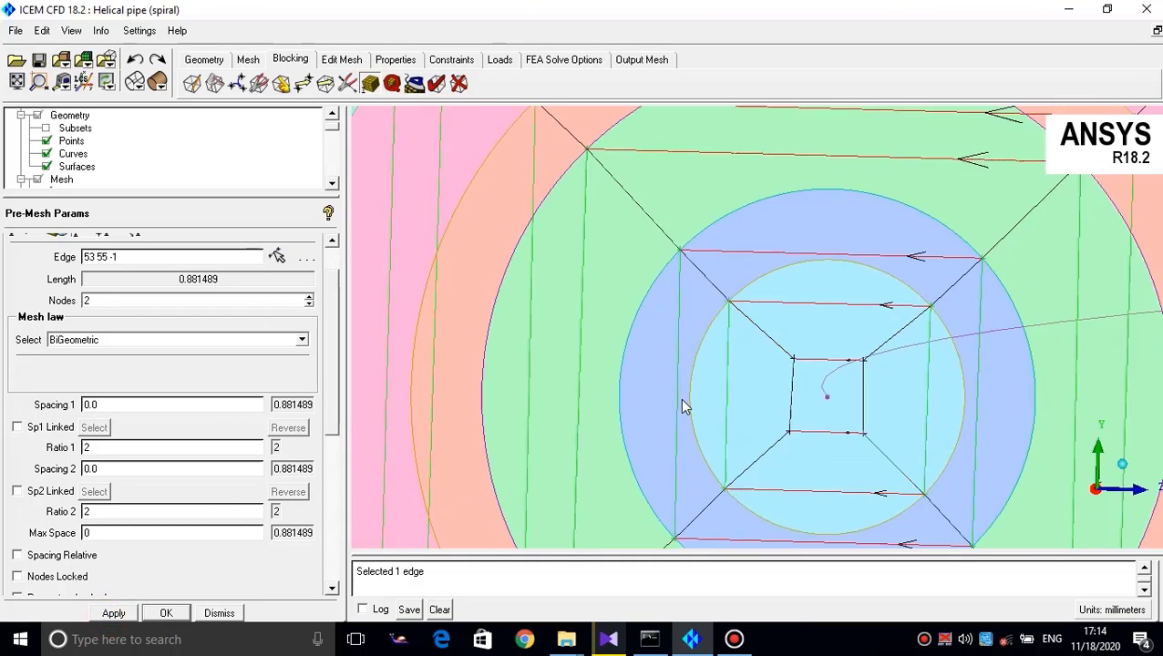
{"action": "scroll", "coordinate": [683, 386], "scroll_direction": "down", "scroll_amount": 4}
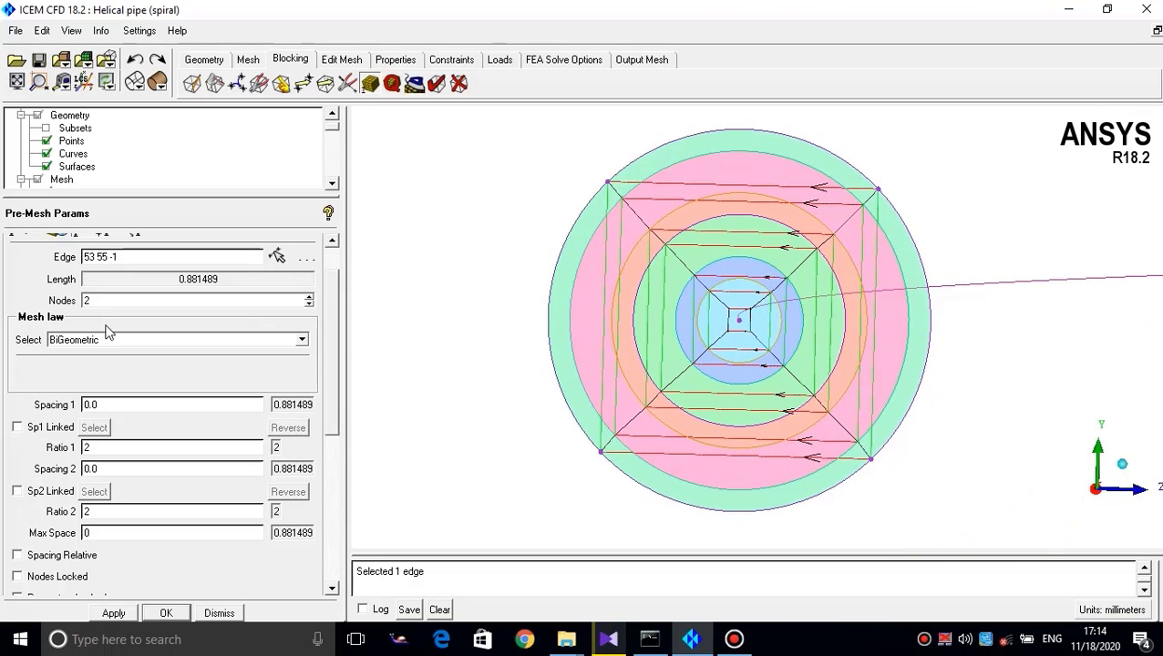
{"action": "double_click", "coordinate": [88, 304]}
{"action": "type", "text": "12"}
{"action": "left_click", "coordinate": [113, 613]}
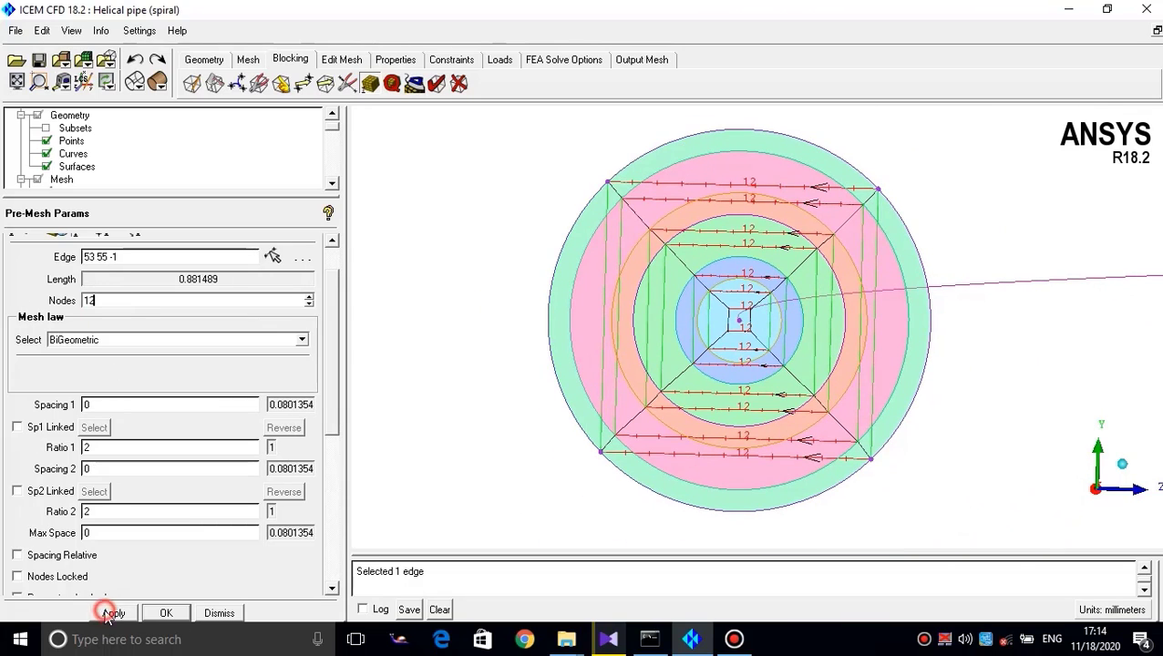
Pick a vertical block edge in the inner green ring and apply 12 nodes to its parallel edges
{"action": "left_click", "coordinate": [273, 256]}
{"action": "left_click", "coordinate": [661, 306]}
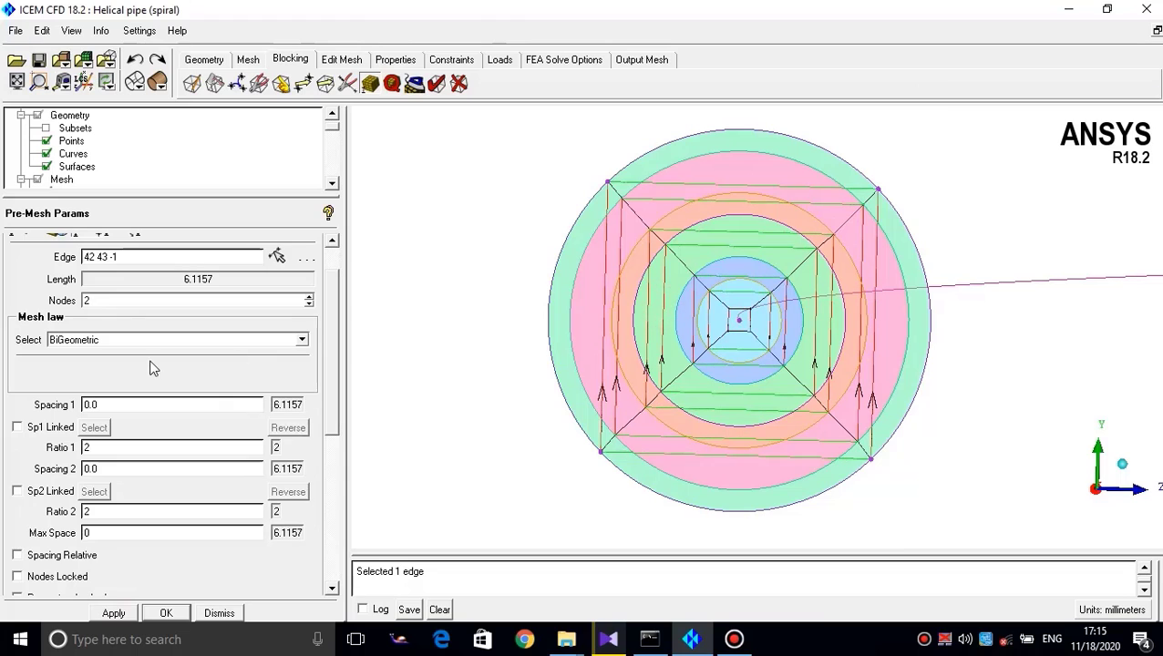
{"action": "double_click", "coordinate": [89, 302]}
{"action": "type", "text": "12"}
{"action": "left_click", "coordinate": [113, 612]}
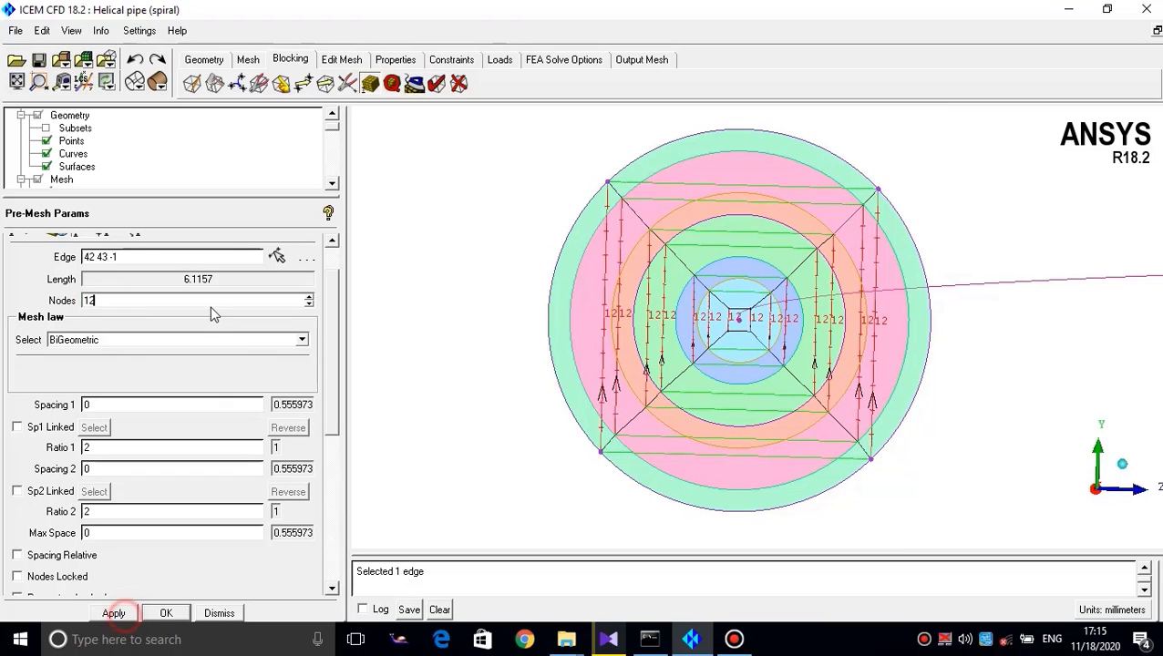
Check the node count on the lower horizontal edge across the orange ring, then display the pre-mesh and recompute it
{"action": "left_click", "coordinate": [277, 257]}
{"action": "left_click", "coordinate": [723, 405]}
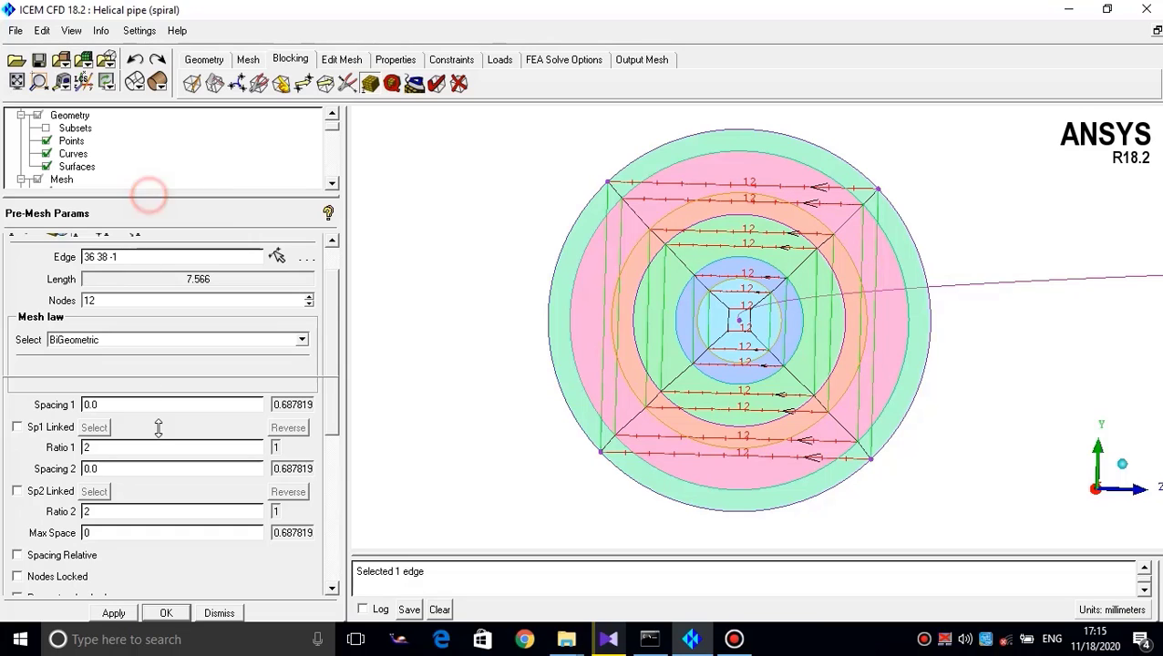
{"action": "left_click_drag", "start_coordinate": [149, 195], "coordinate": [173, 427]}
{"action": "scroll", "coordinate": [338, 297], "scroll_direction": "down", "scroll_amount": 1}
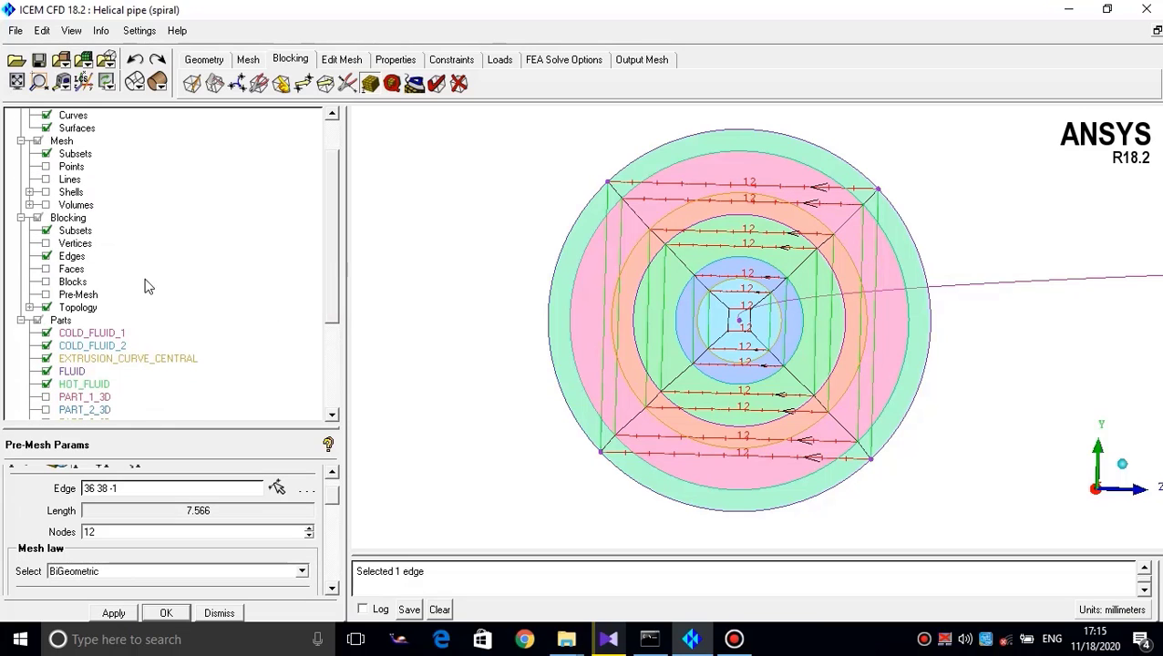
{"action": "left_click", "coordinate": [45, 294]}
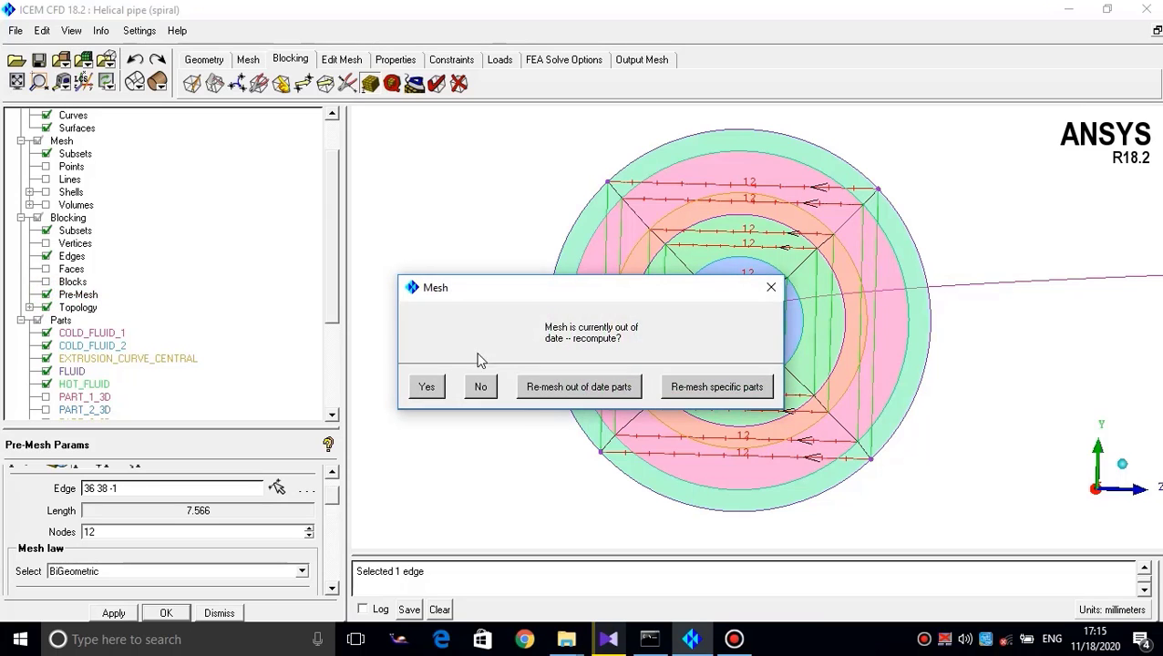
{"action": "left_click", "coordinate": [427, 387]}
Examine the computed pre-mesh over the pipe's concentric rings and the central square block
{"action": "scroll", "coordinate": [581, 337], "scroll_direction": "up", "scroll_amount": 1}
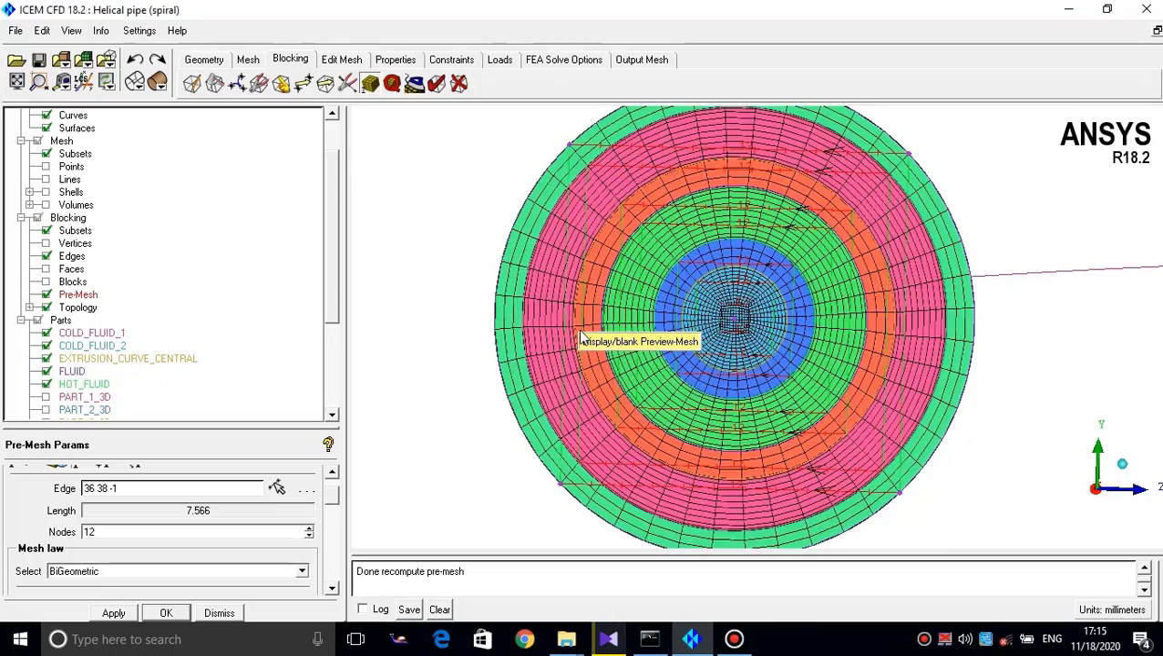
{"action": "scroll", "coordinate": [580, 338], "scroll_direction": "up", "scroll_amount": 2}
{"action": "middle_click_drag", "start_coordinate": [581, 340], "coordinate": [587, 441]}
{"action": "scroll", "coordinate": [615, 383], "scroll_direction": "up", "scroll_amount": 2}
{"action": "middle_click_drag", "start_coordinate": [616, 364], "coordinate": [619, 282]}
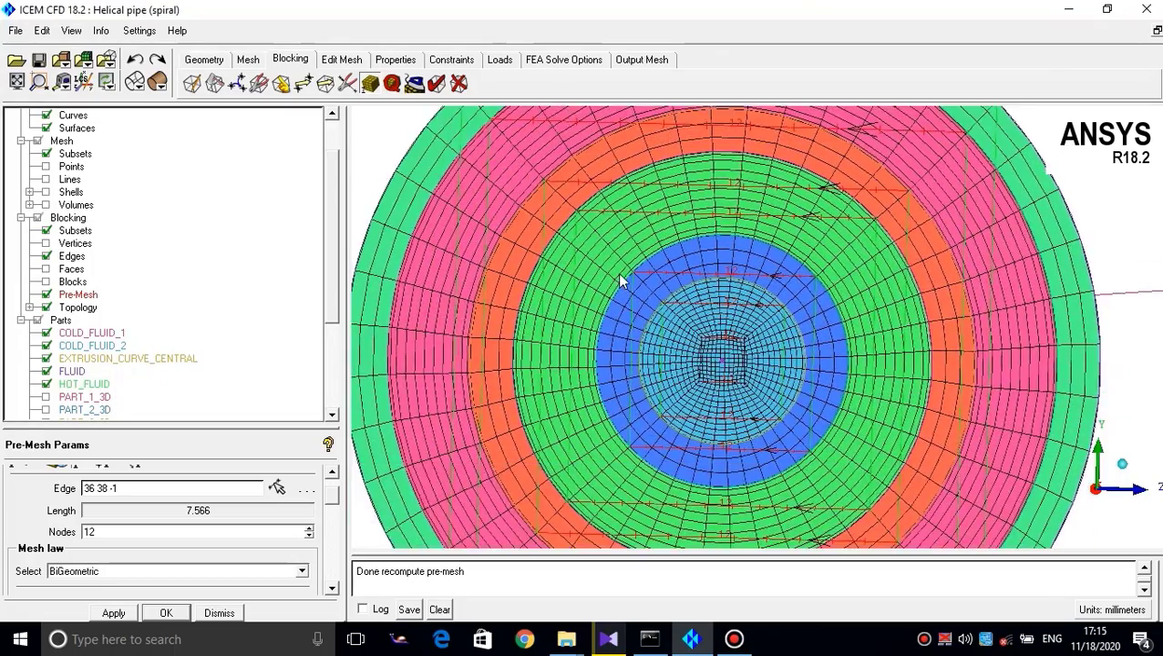
{"action": "scroll", "coordinate": [620, 282], "scroll_direction": "down", "scroll_amount": 2}
{"action": "scroll", "coordinate": [620, 281], "scroll_direction": "down", "scroll_amount": 1}
{"action": "scroll", "coordinate": [682, 319], "scroll_direction": "up", "scroll_amount": 3}
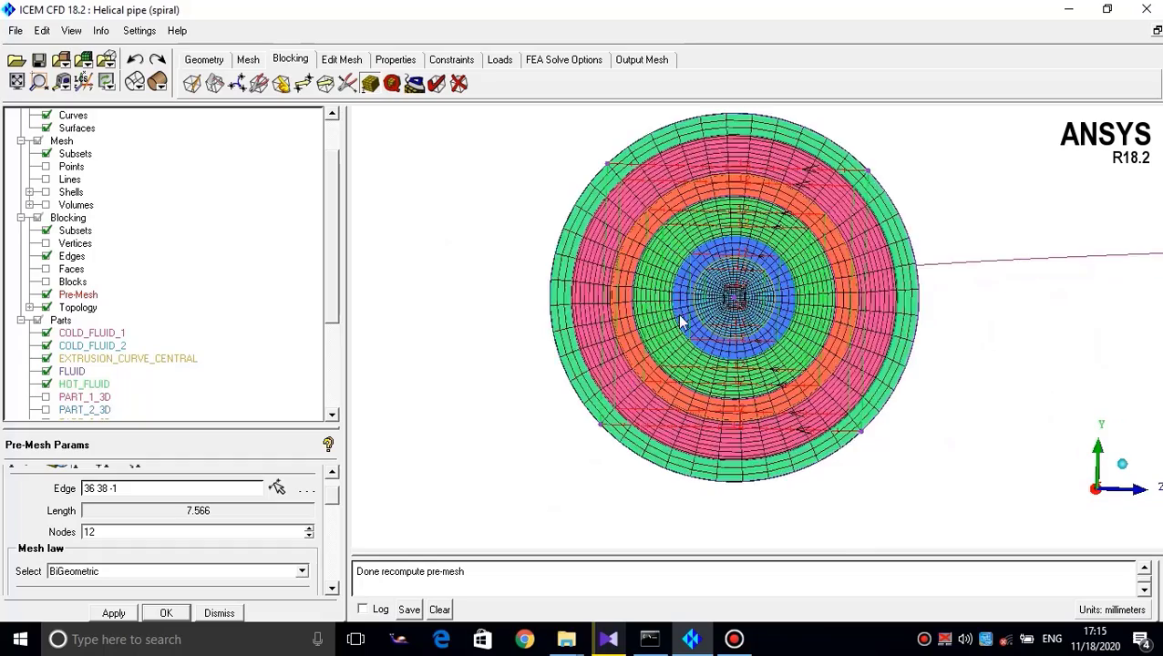
{"action": "scroll", "coordinate": [706, 405], "scroll_direction": "down", "scroll_amount": 4}
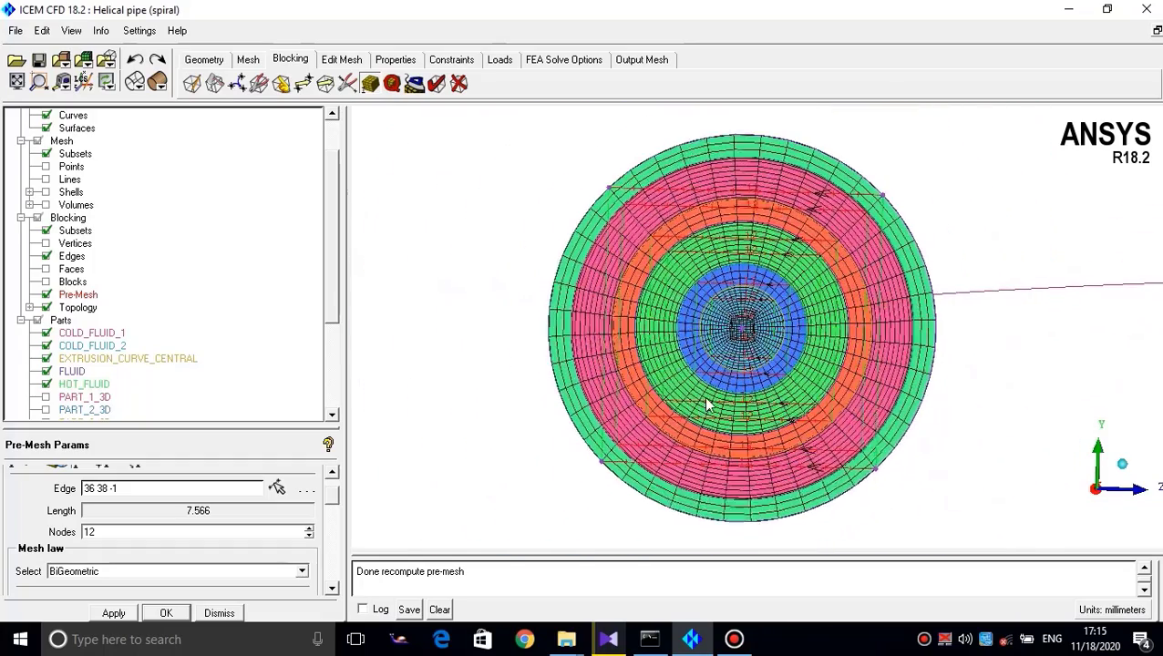
{"action": "scroll", "coordinate": [706, 404], "scroll_direction": "up", "scroll_amount": 1}
{"action": "middle_click_drag", "start_coordinate": [707, 405], "coordinate": [697, 438]}
{"action": "scroll", "coordinate": [697, 439], "scroll_direction": "down", "scroll_amount": 4}
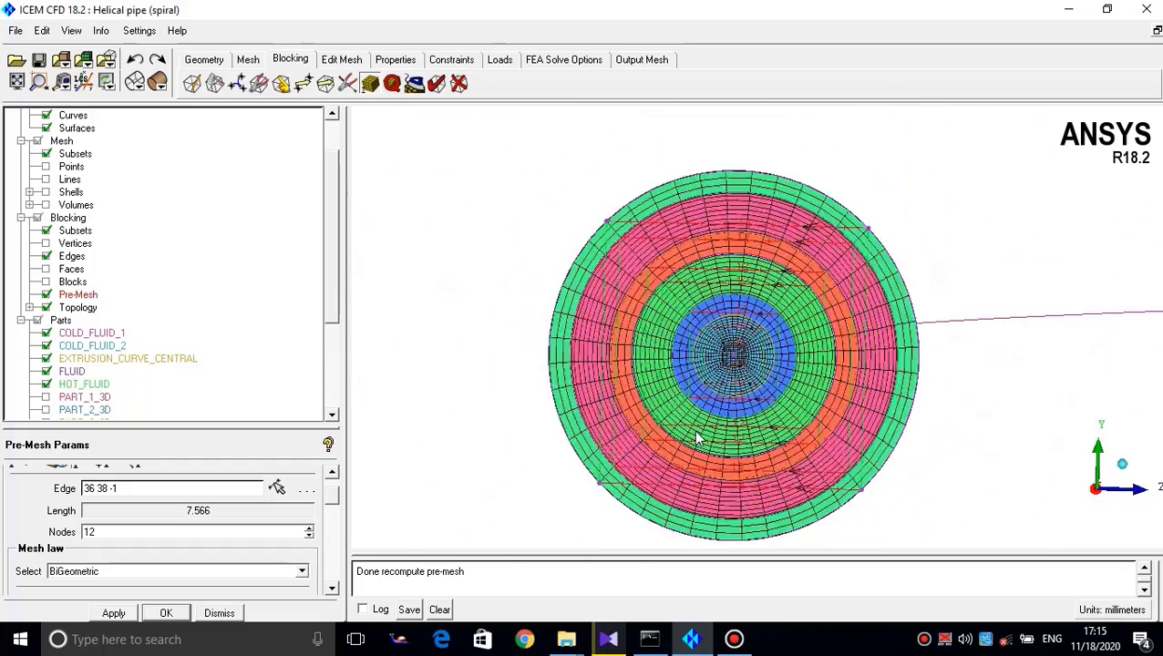
Convert the concentric rings' pre-mesh to an unstructured mesh
{"action": "scroll", "coordinate": [695, 441], "scroll_direction": "up", "scroll_amount": 2}
{"action": "scroll", "coordinate": [697, 441], "scroll_direction": "up", "scroll_amount": 6}
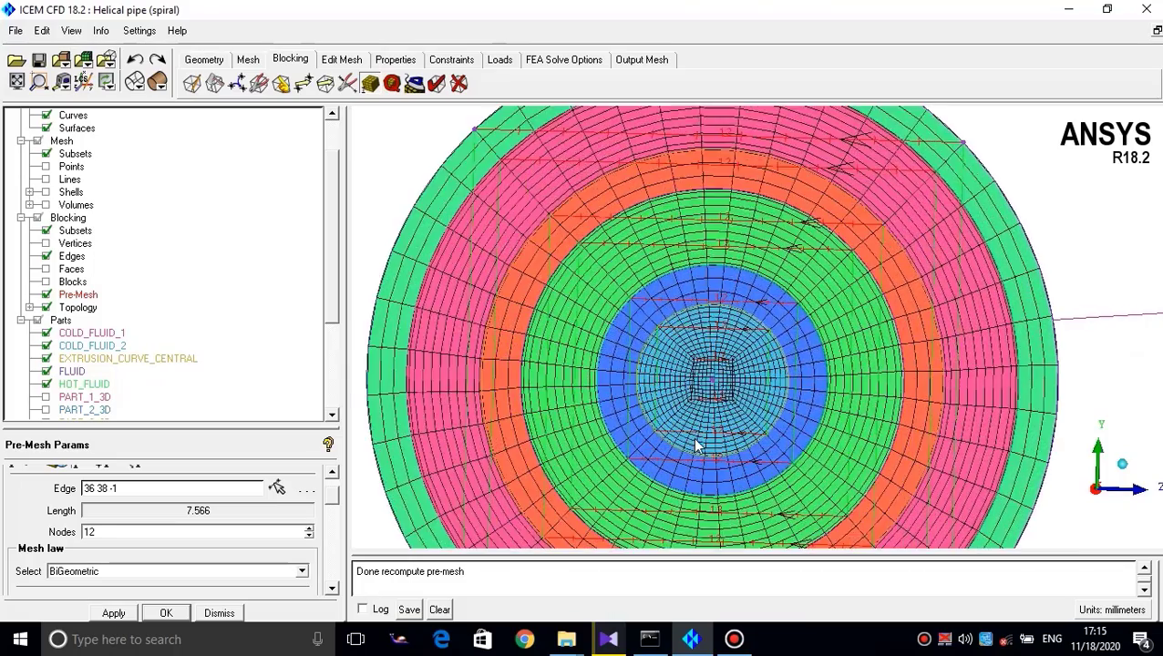
{"action": "scroll", "coordinate": [698, 426], "scroll_direction": "down", "scroll_amount": 5}
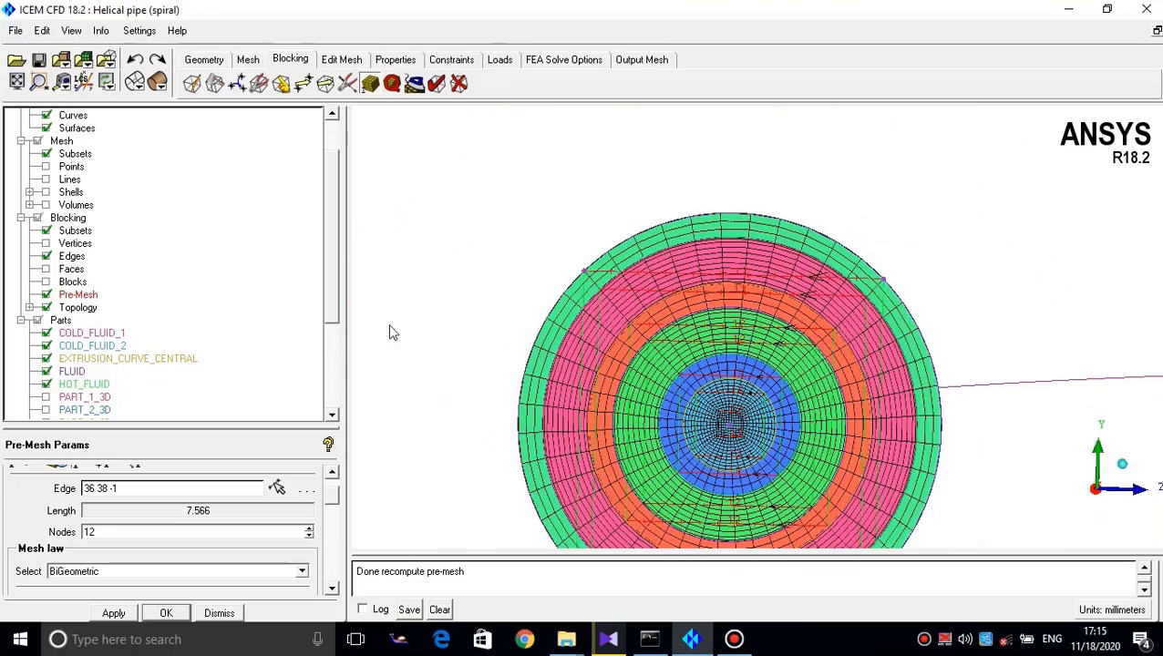
{"action": "right_click", "coordinate": [80, 297]}
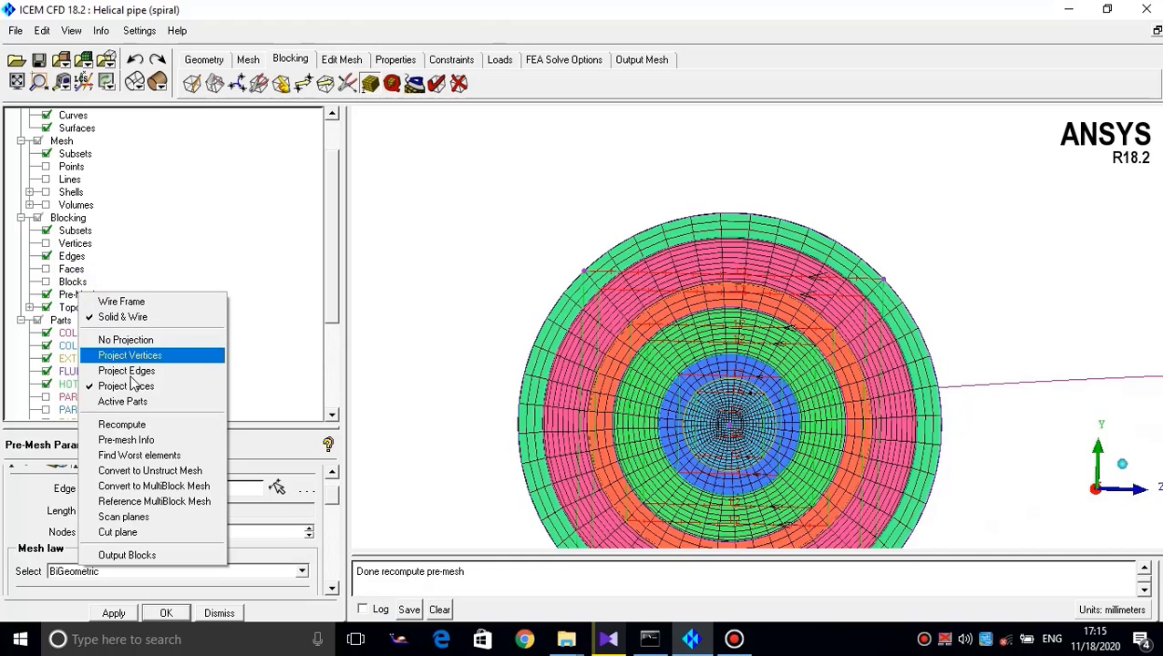
{"action": "left_click", "coordinate": [180, 471]}
{"action": "left_click", "coordinate": [590, 391]}
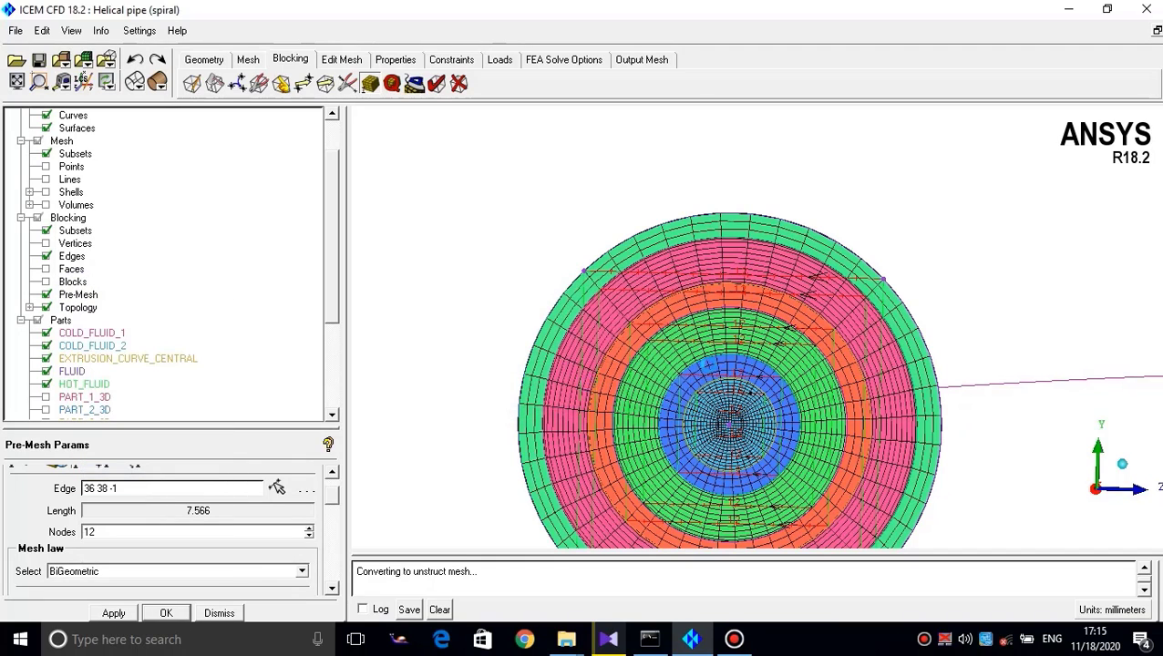
{"action": "scroll", "coordinate": [720, 347], "scroll_direction": "down", "scroll_amount": 5}
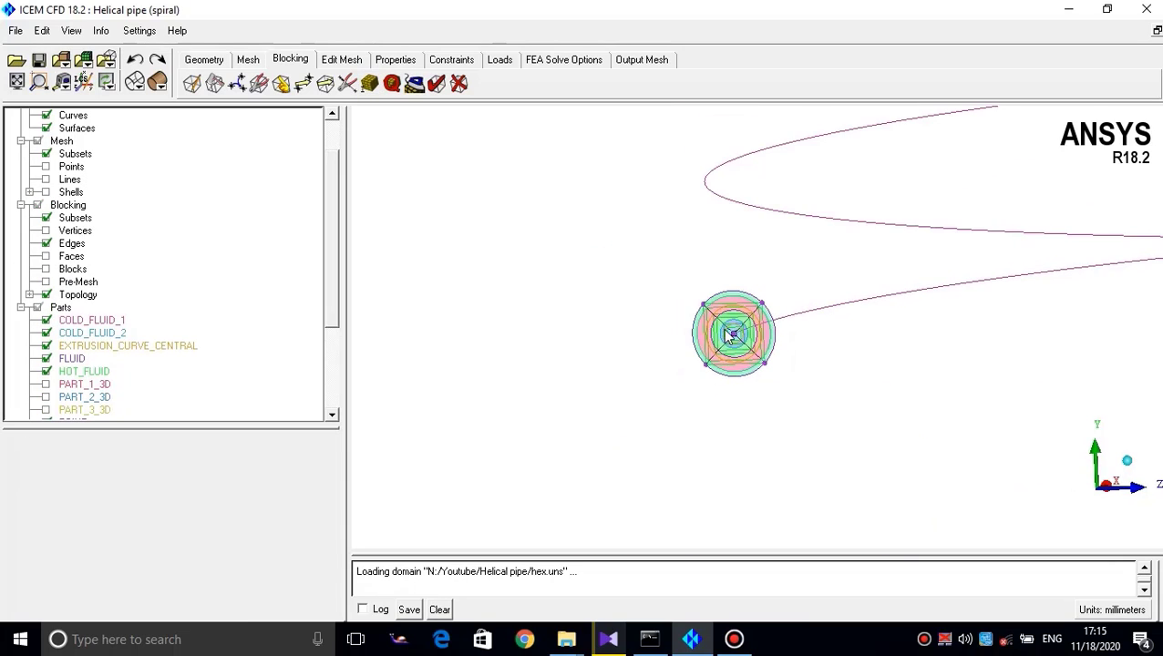
Display the shell elements and examine the unstructured mesh across the pipe's cross-section
{"action": "left_click_drag", "start_coordinate": [727, 337], "coordinate": [662, 368]}
{"action": "scroll", "coordinate": [750, 297], "scroll_direction": "up", "scroll_amount": 3}
{"action": "middle_click_drag", "start_coordinate": [751, 298], "coordinate": [698, 320]}
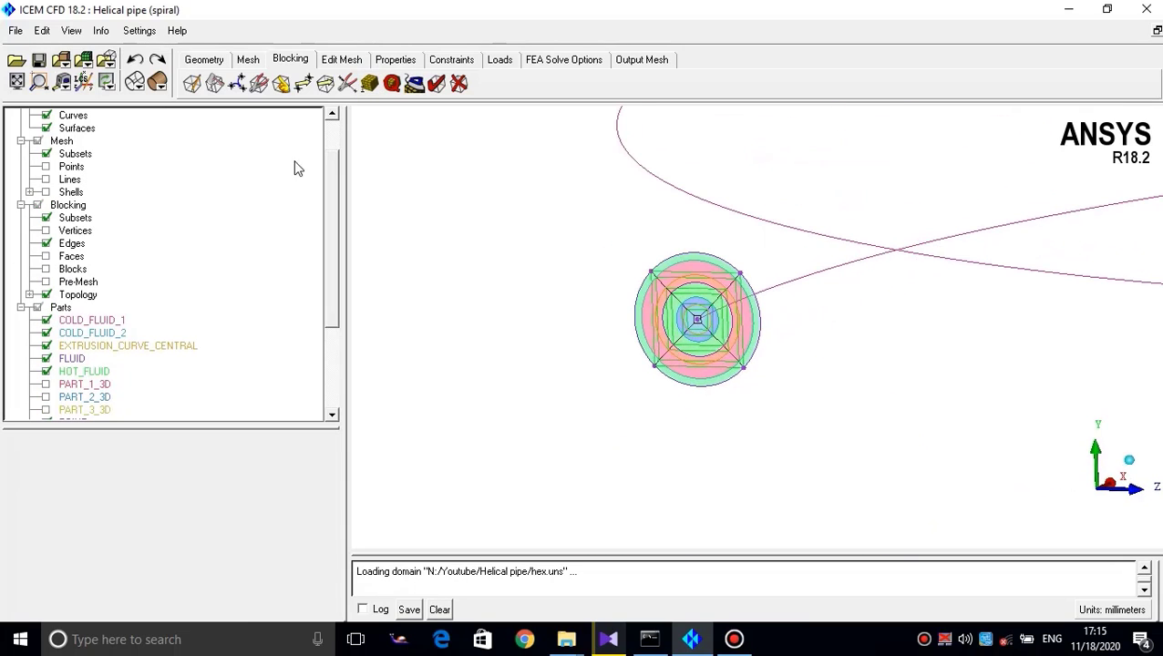
{"action": "left_click", "coordinate": [46, 193]}
{"action": "scroll", "coordinate": [715, 335], "scroll_direction": "up", "scroll_amount": 6}
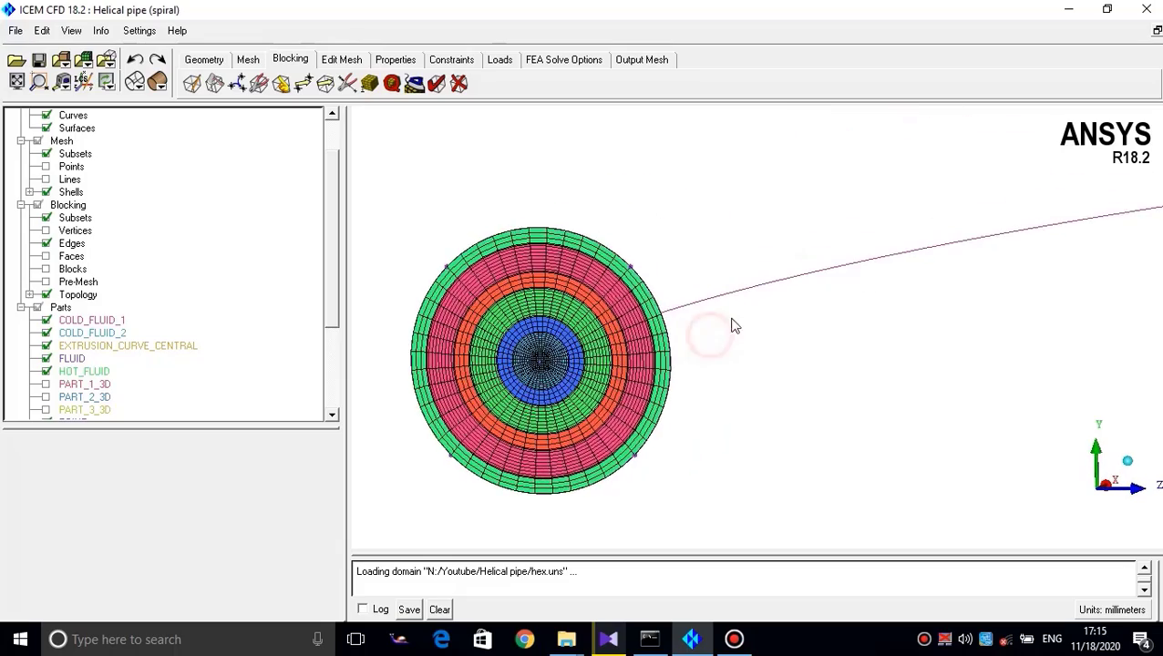
{"action": "middle_click_drag", "start_coordinate": [732, 327], "coordinate": [1047, 287]}
{"action": "scroll", "coordinate": [916, 278], "scroll_direction": "up", "scroll_amount": 1}
{"action": "middle_click_drag", "start_coordinate": [749, 300], "coordinate": [808, 332]}
{"action": "scroll", "coordinate": [808, 333], "scroll_direction": "down", "scroll_amount": 1}
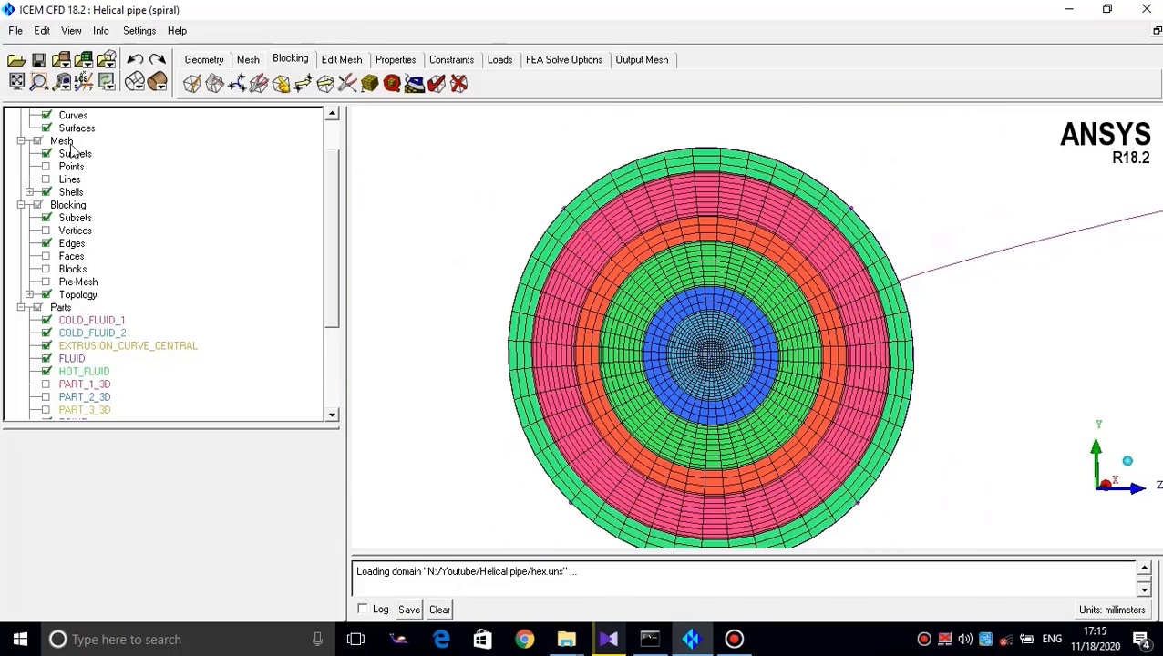
Hide the mesh shells, all geometry and all blocking, leaving only the line elements of the mesh displayed
{"action": "left_click", "coordinate": [45, 192]}
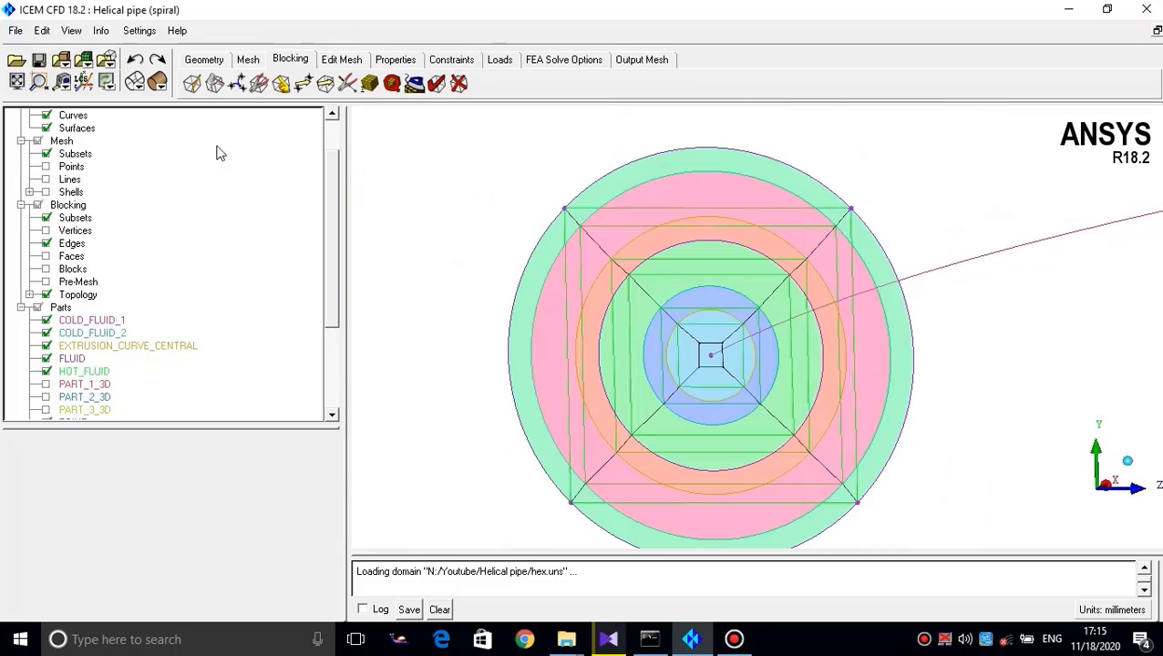
{"action": "scroll", "coordinate": [52, 128], "scroll_direction": "up", "scroll_amount": 1}
{"action": "left_click", "coordinate": [38, 116]}
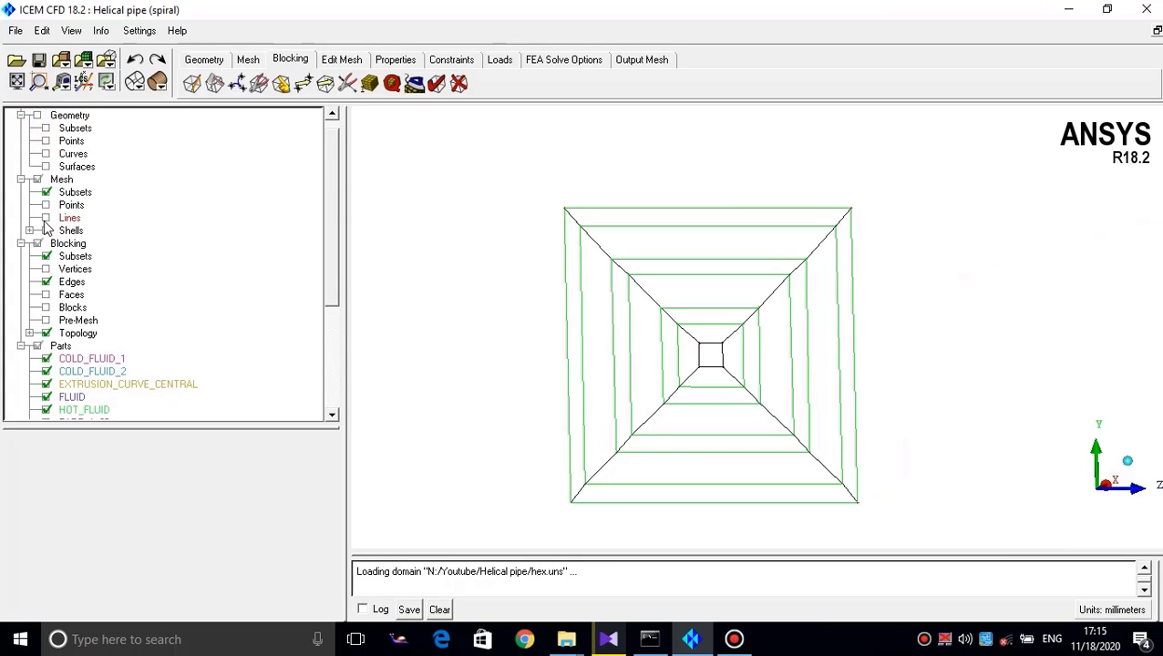
{"action": "left_click", "coordinate": [45, 217]}
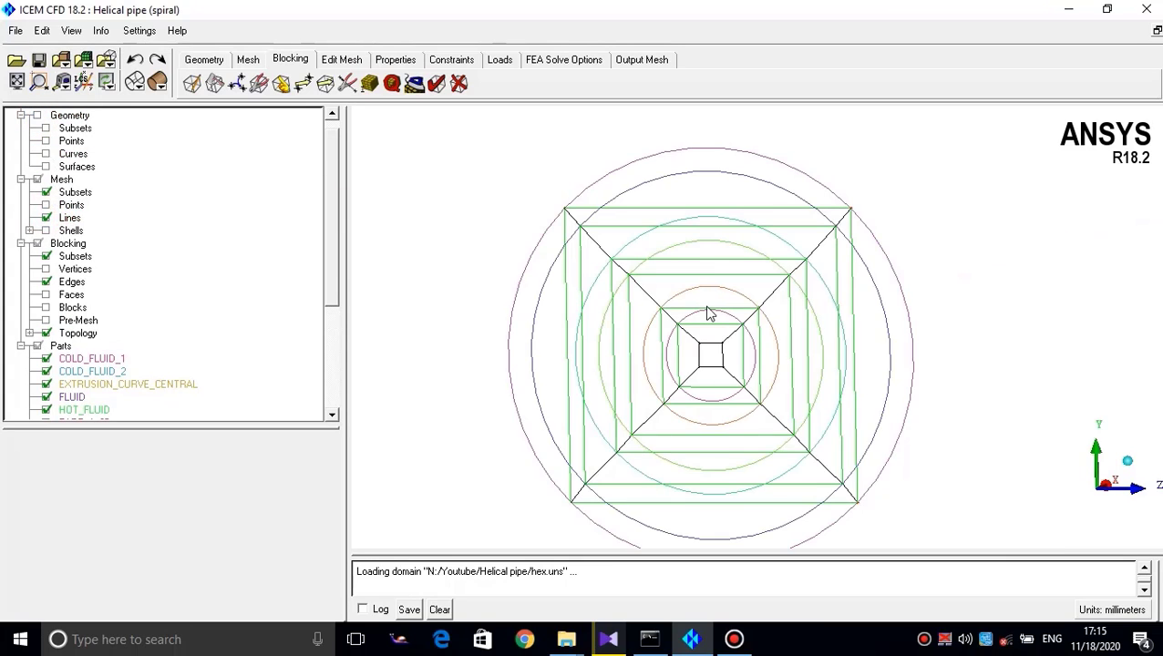
{"action": "left_click", "coordinate": [38, 243]}
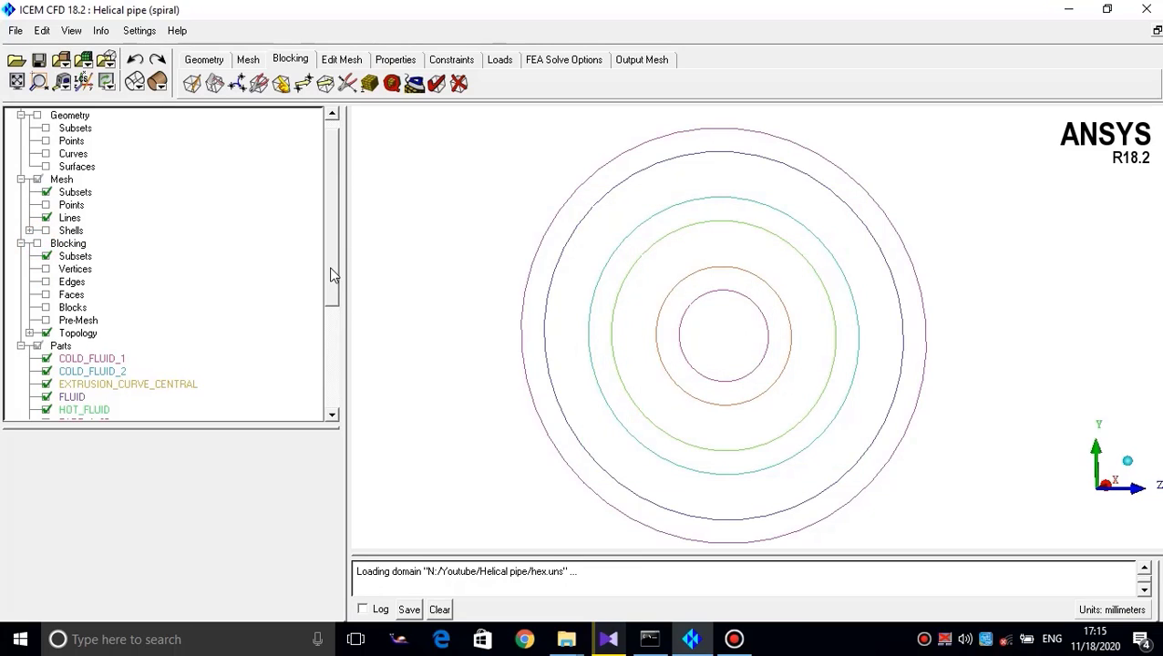
Toggle the WALL part and the WALL_BETWEEN parts off and on to identify which circle of line elements each one holds
{"action": "left_click_drag", "start_coordinate": [333, 274], "coordinate": [335, 392]}
{"action": "left_click", "coordinate": [45, 347]}
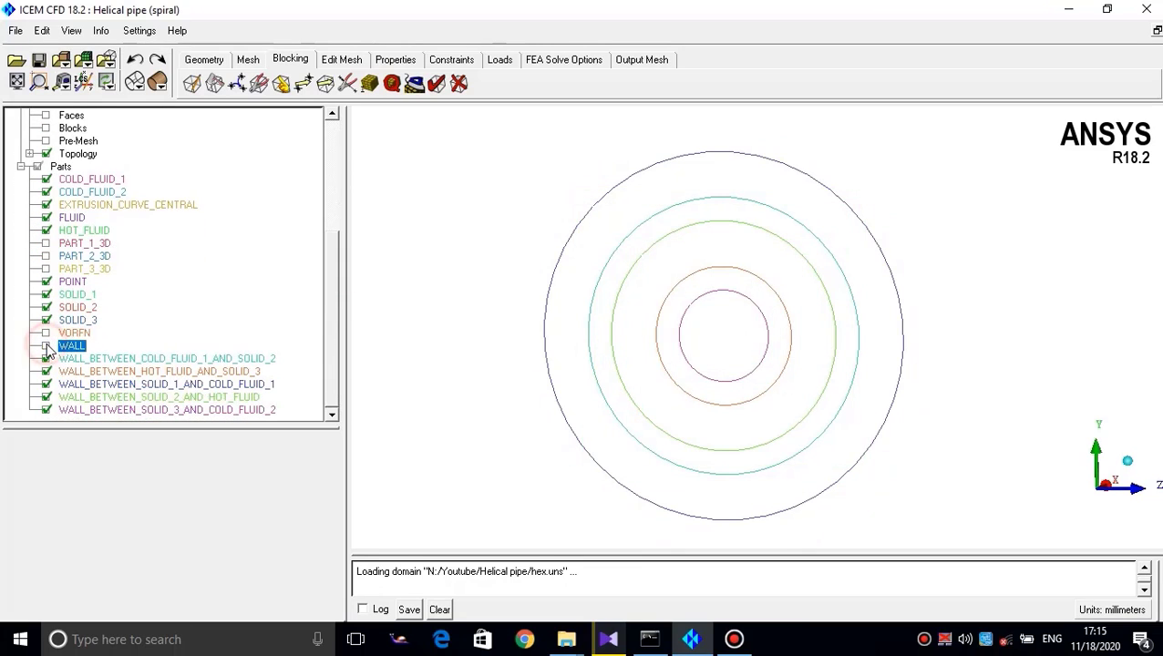
{"action": "left_click", "coordinate": [46, 347]}
{"action": "left_click", "coordinate": [45, 359]}
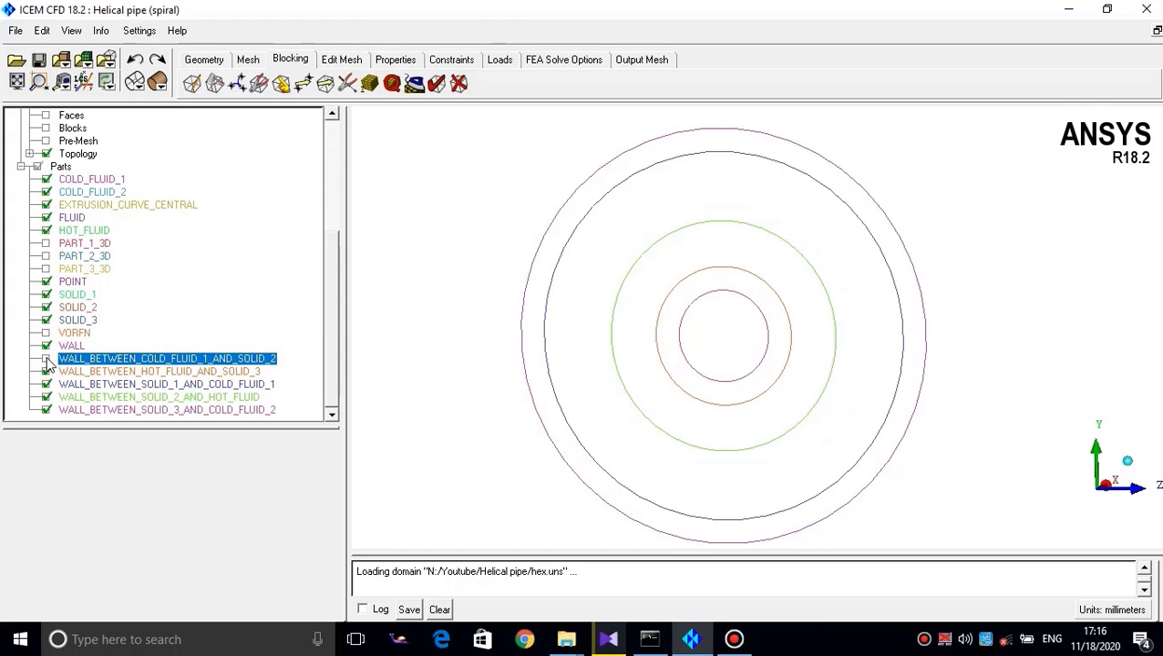
{"action": "left_click", "coordinate": [46, 359]}
{"action": "left_click", "coordinate": [46, 372]}
{"action": "left_click", "coordinate": [46, 372]}
{"action": "left_click", "coordinate": [46, 385]}
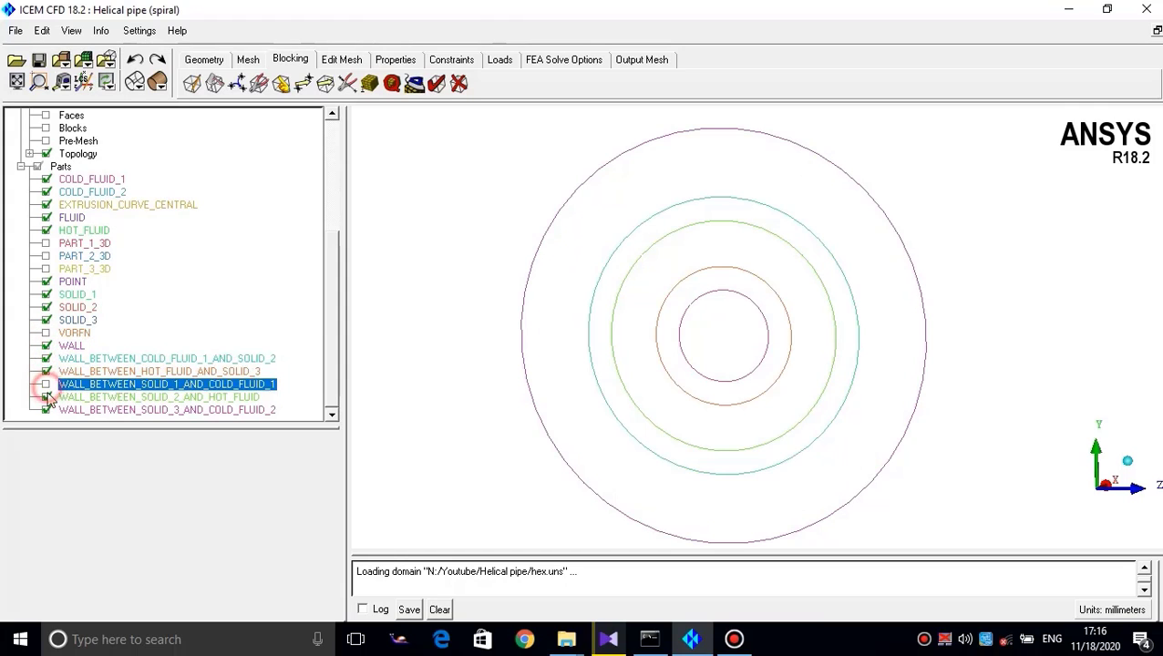
{"action": "left_click", "coordinate": [46, 397]}
{"action": "left_click", "coordinate": [46, 385]}
{"action": "left_click", "coordinate": [46, 398]}
{"action": "scroll", "coordinate": [686, 324], "scroll_direction": "down", "scroll_amount": 5}
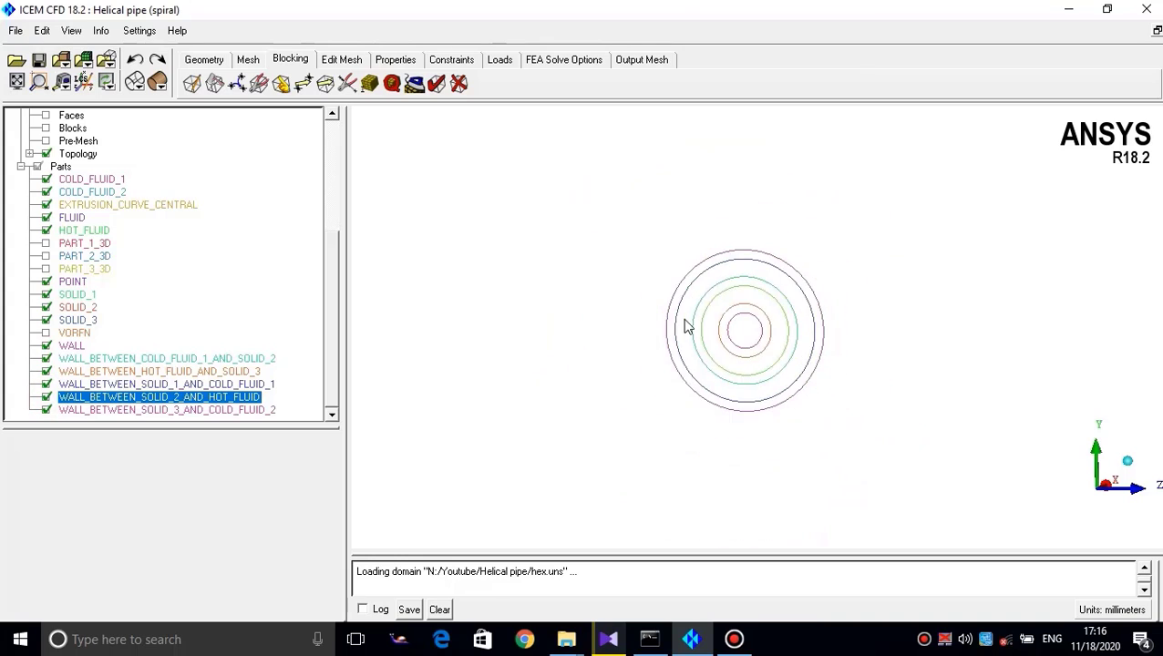
{"action": "scroll", "coordinate": [722, 324], "scroll_direction": "up", "scroll_amount": 3}
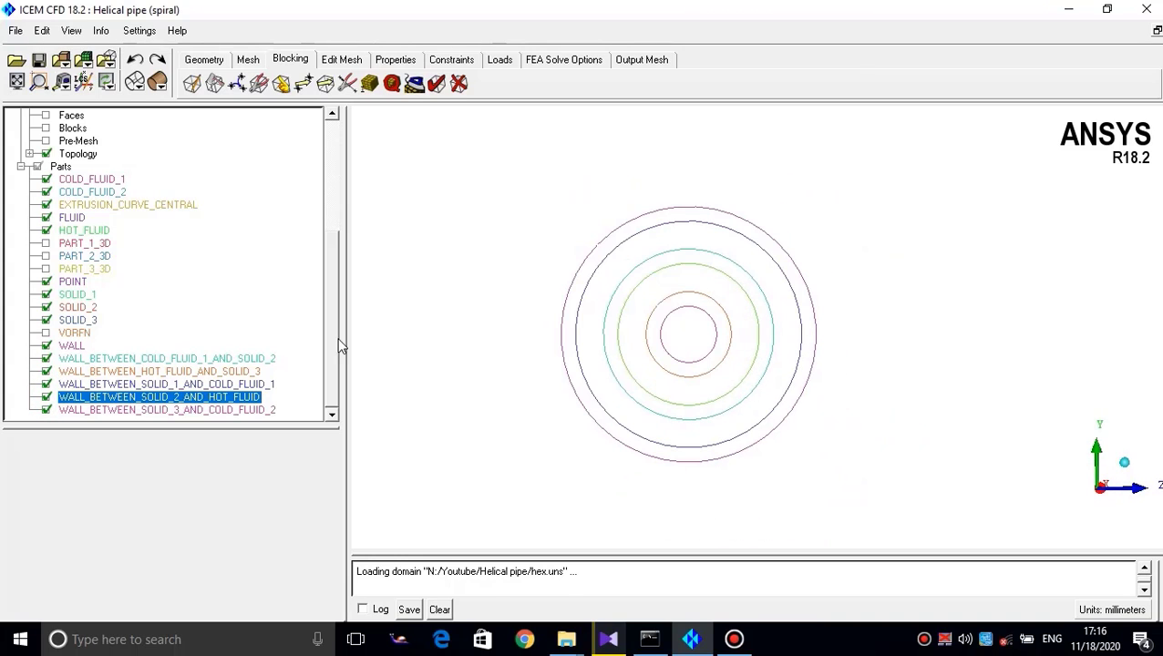
Run Check Mesh with the default error and problem checks, ignoring the single-edge elements
{"action": "left_click_drag", "start_coordinate": [340, 345], "coordinate": [335, 235]}
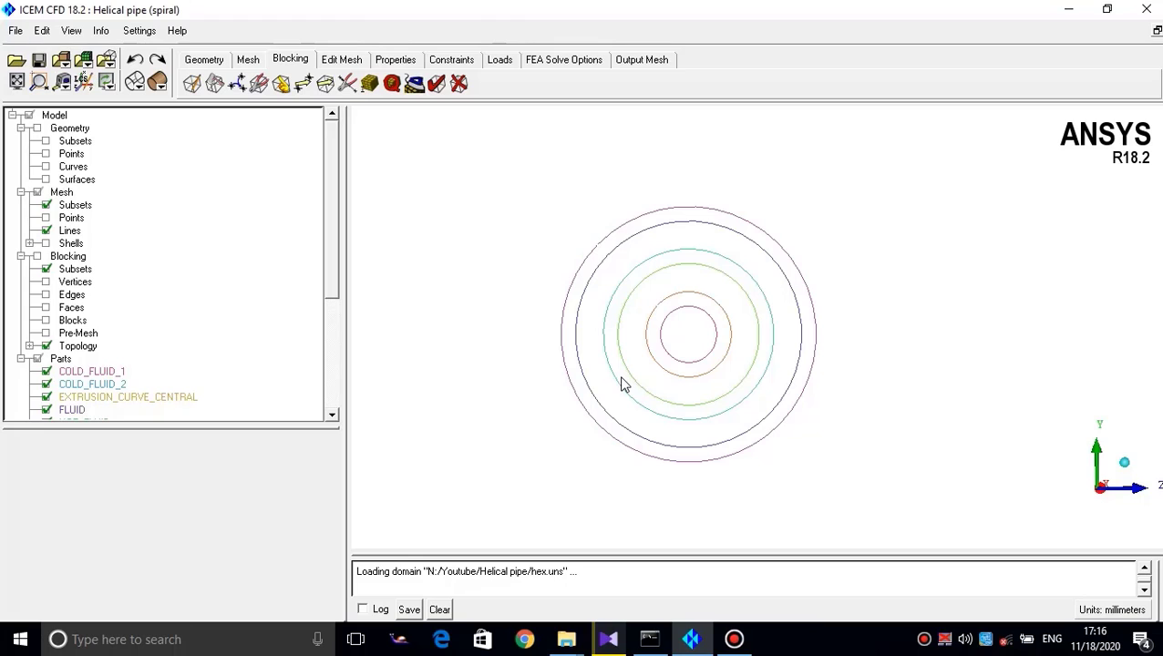
{"action": "scroll", "coordinate": [569, 314], "scroll_direction": "down", "scroll_amount": 3}
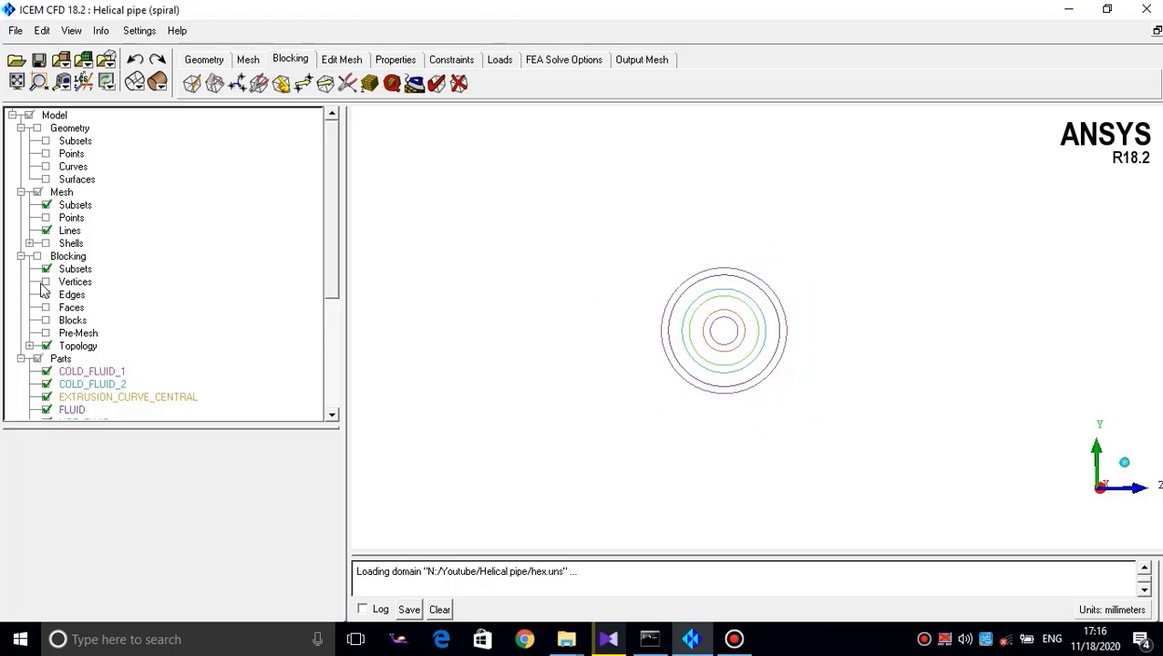
{"action": "left_click", "coordinate": [332, 274]}
{"action": "left_click", "coordinate": [336, 62]}
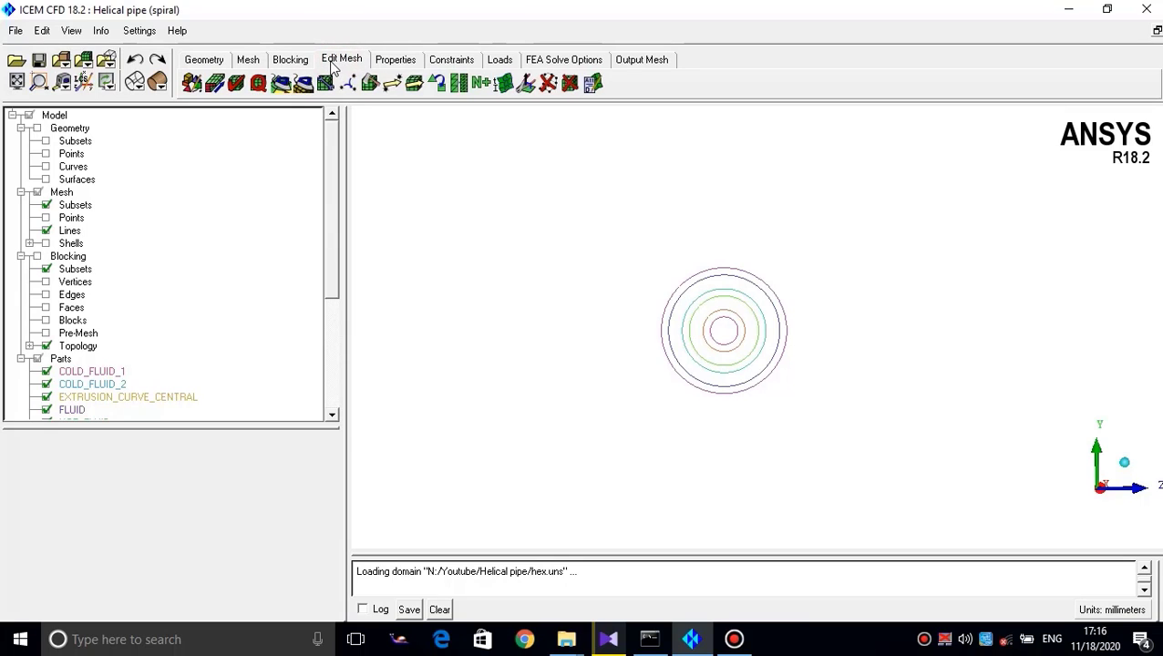
{"action": "left_click", "coordinate": [238, 85]}
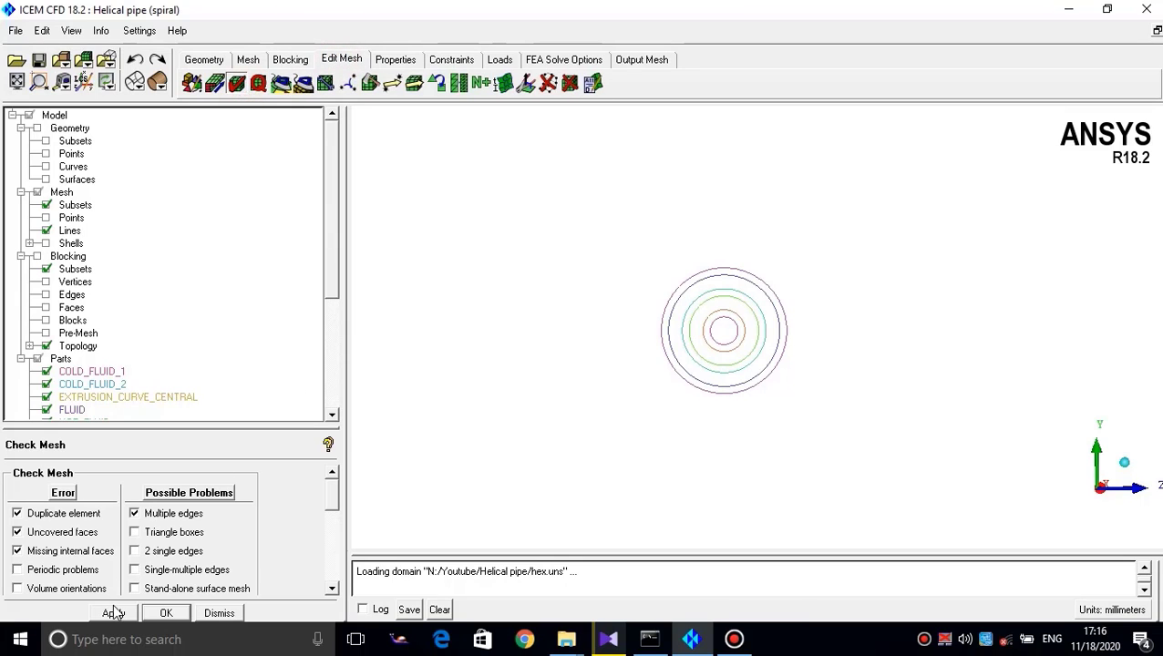
{"action": "left_click", "coordinate": [111, 613]}
{"action": "left_click_drag", "start_coordinate": [620, 292], "coordinate": [543, 286]}
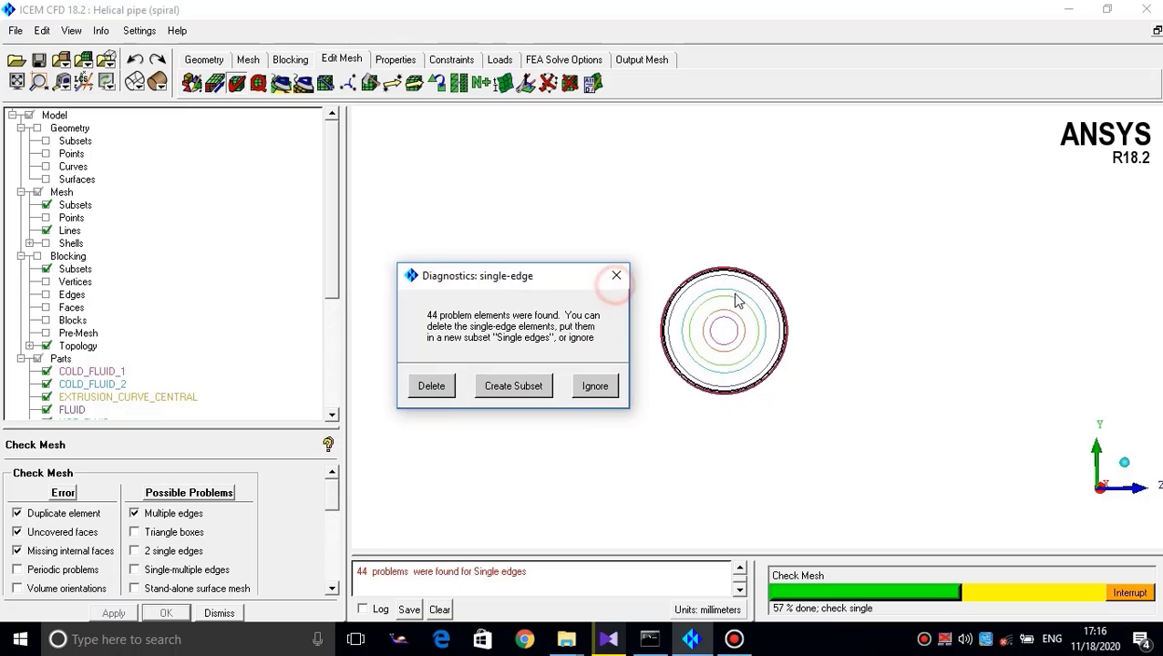
{"action": "left_click", "coordinate": [596, 387]}
{"action": "scroll", "coordinate": [620, 364], "scroll_direction": "up", "scroll_amount": 2}
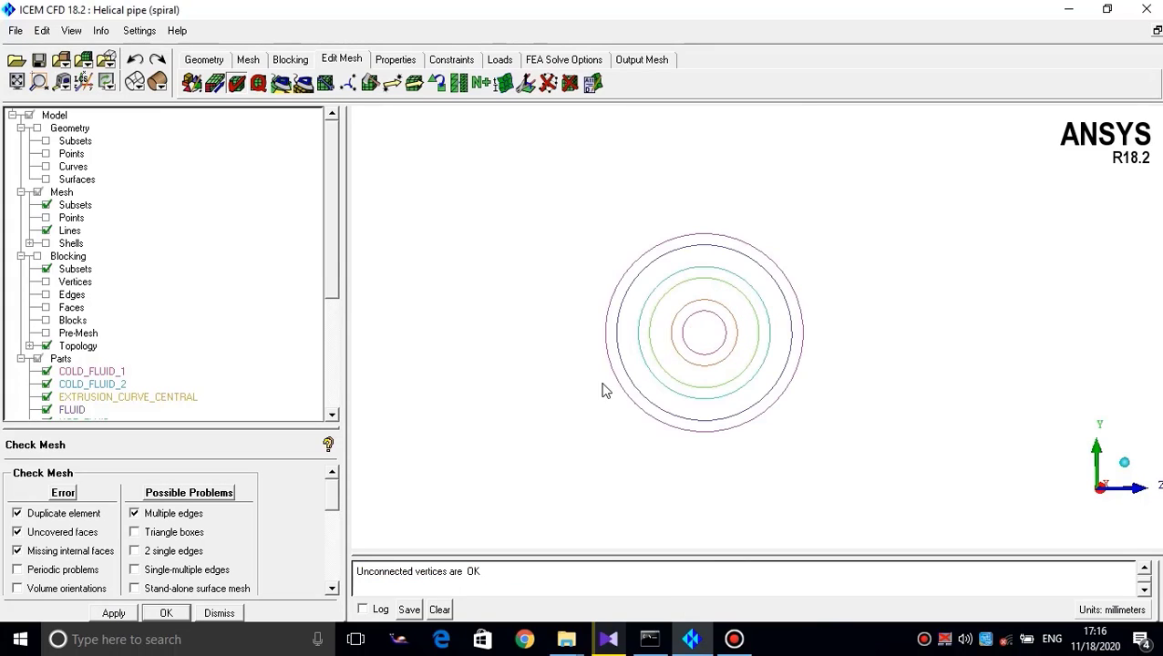
Evaluate the quality metrics of the QUAD_4 elements, enlarge the histogram, and fit the mesh in the view
{"action": "left_click", "coordinate": [258, 82]}
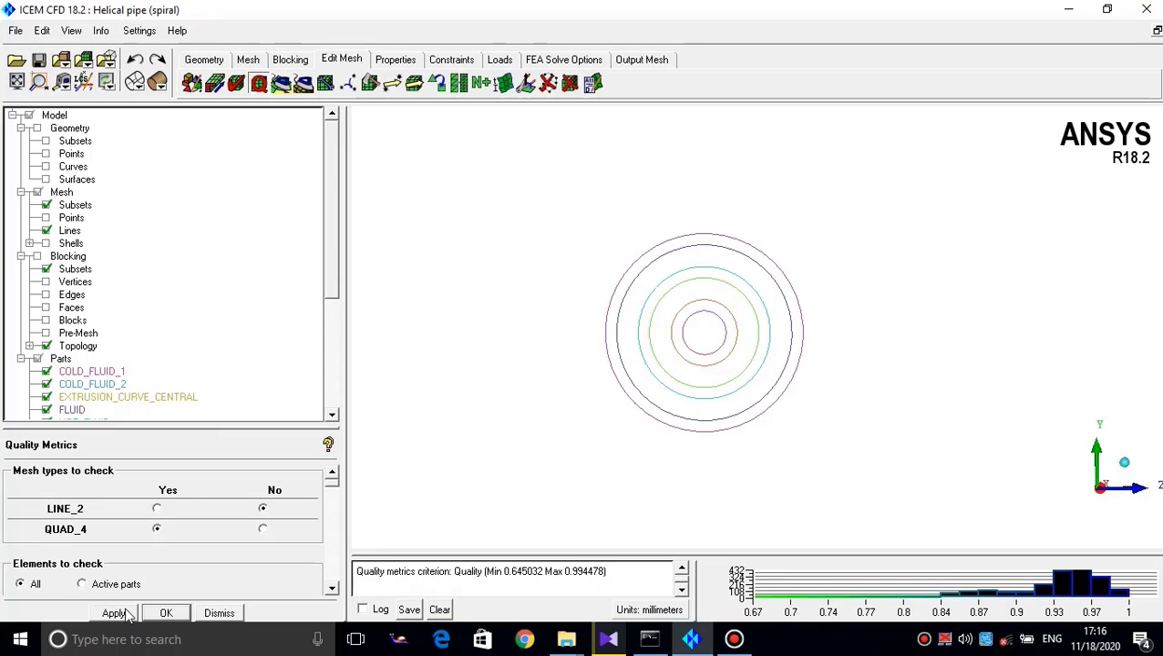
{"action": "left_click_drag", "start_coordinate": [809, 553], "coordinate": [811, 416]}
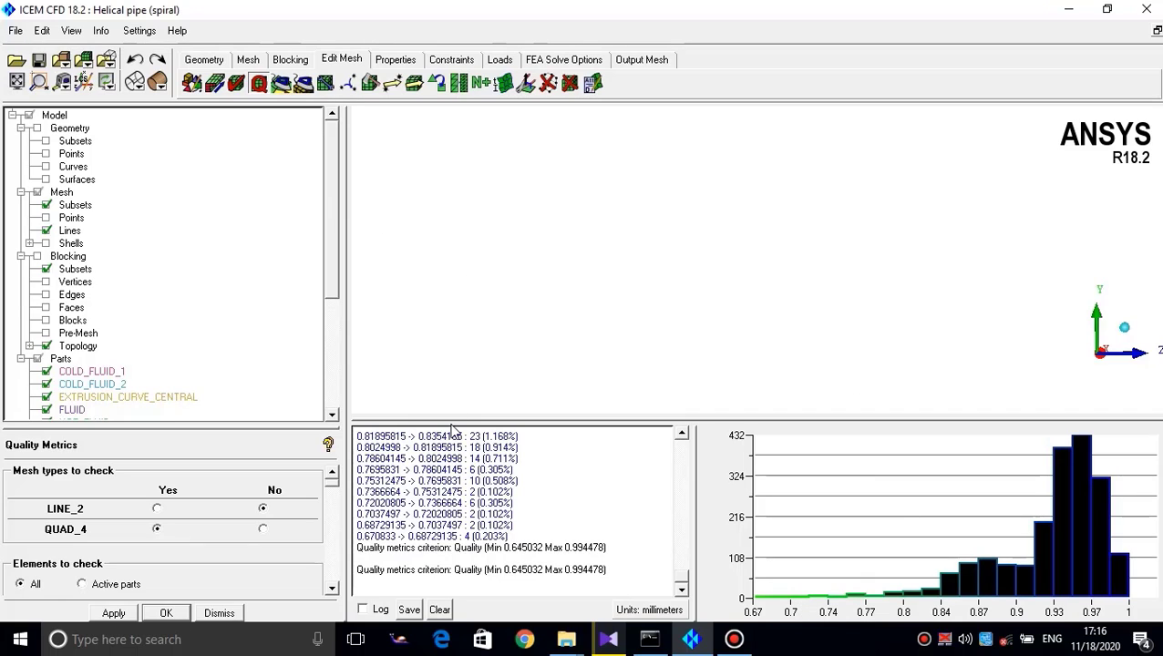
{"action": "left_click_drag", "start_coordinate": [450, 416], "coordinate": [451, 435]}
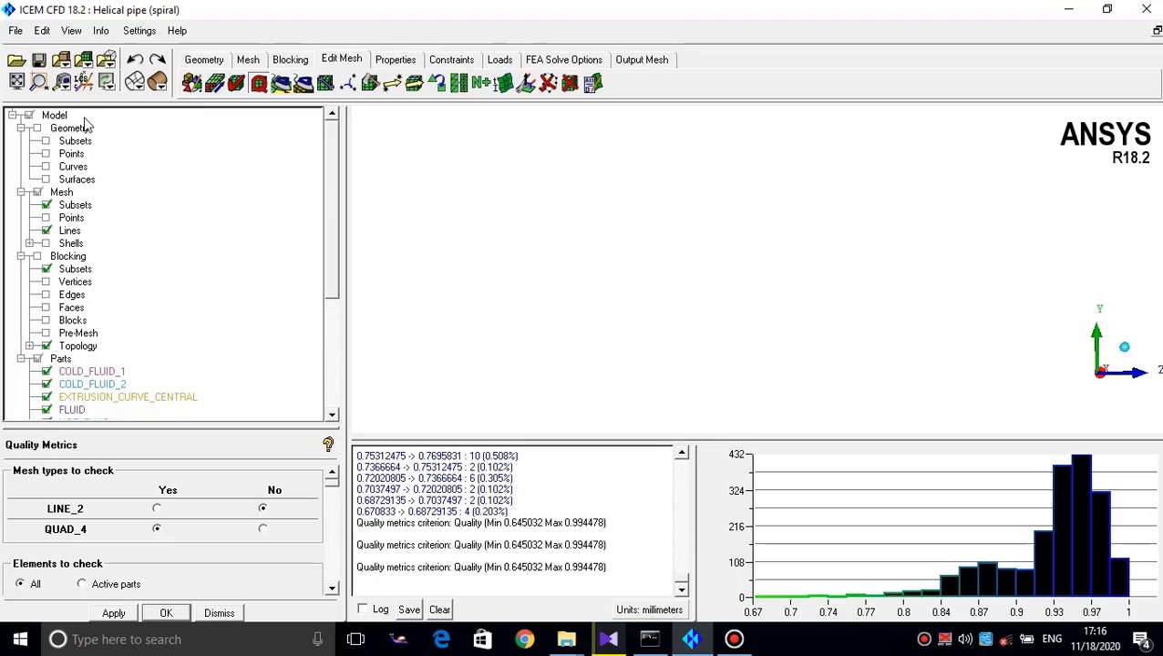
{"action": "left_click", "coordinate": [16, 81]}
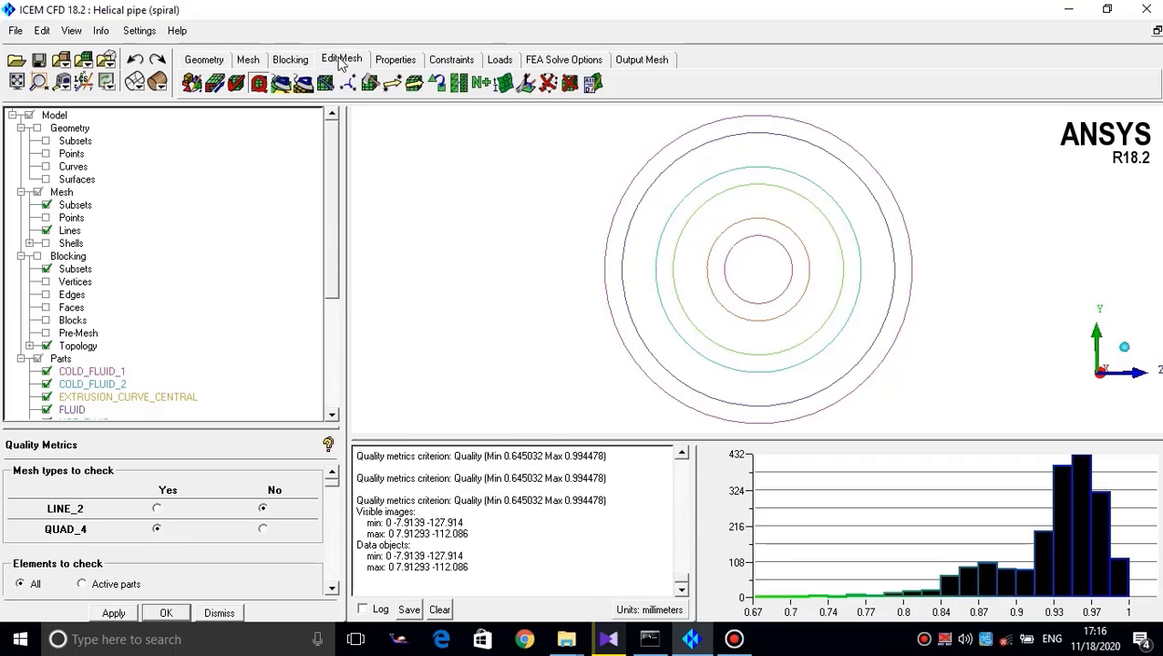
Open the Extrude Mesh settings and turn on the display of the mesh points and shells
{"action": "left_click", "coordinate": [216, 84]}
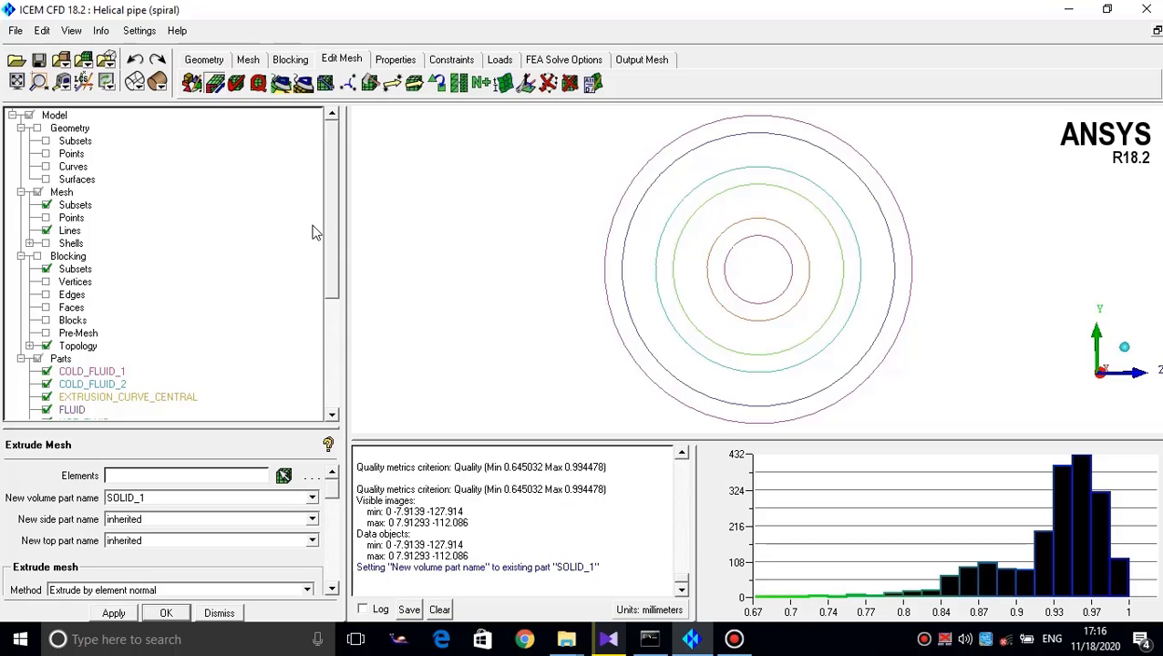
{"action": "scroll", "coordinate": [331, 251], "scroll_direction": "down", "scroll_amount": 1}
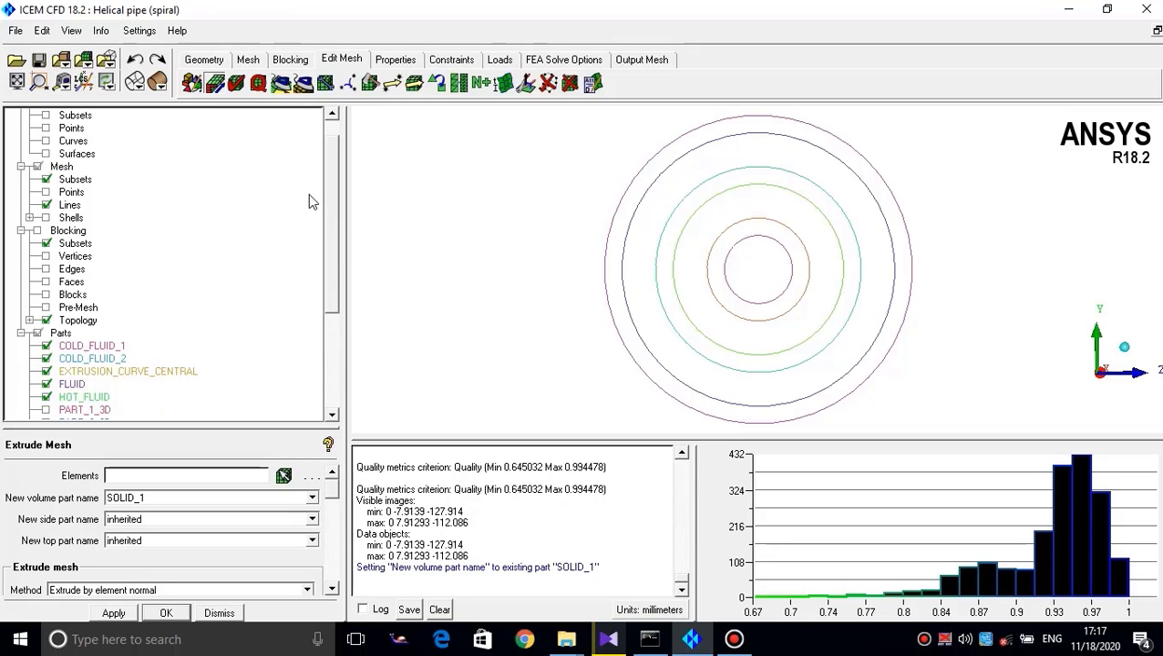
{"action": "scroll", "coordinate": [330, 205], "scroll_direction": "up", "scroll_amount": 2}
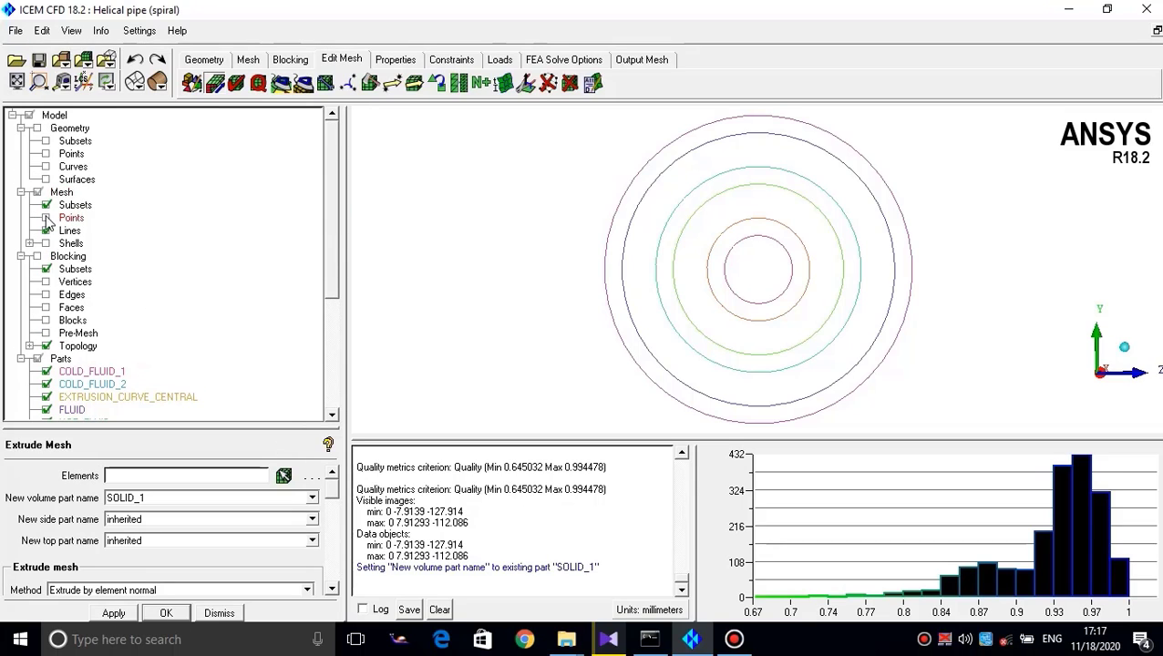
{"action": "left_click", "coordinate": [46, 218]}
{"action": "left_click", "coordinate": [45, 244]}
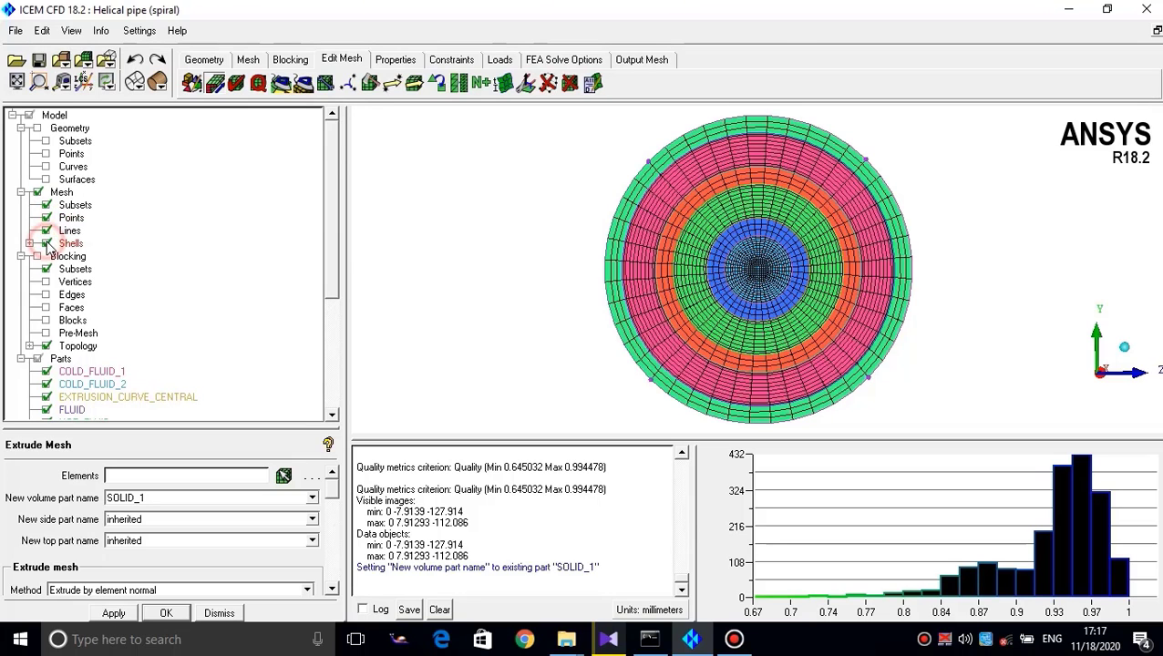
Select all visible mesh elements of the cross-section as the elements to extrude
{"action": "scroll", "coordinate": [755, 252], "scroll_direction": "down", "scroll_amount": 3}
{"action": "scroll", "coordinate": [332, 293], "scroll_direction": "down", "scroll_amount": 5}
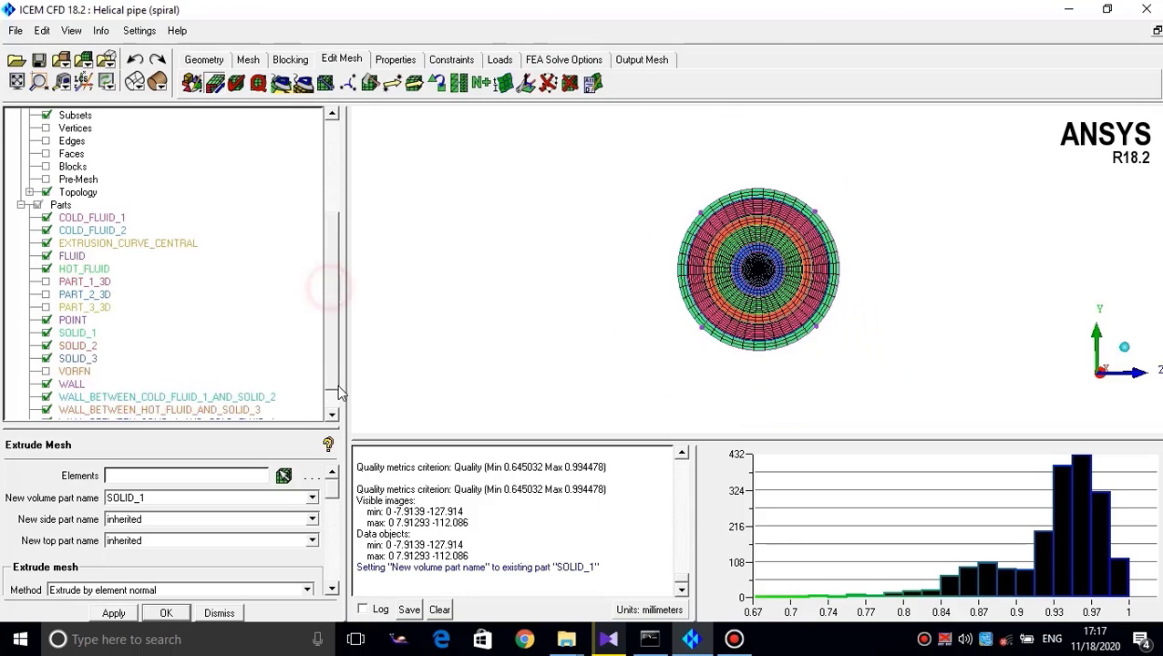
{"action": "scroll", "coordinate": [332, 293], "scroll_direction": "up", "scroll_amount": 1}
{"action": "scroll", "coordinate": [784, 223], "scroll_direction": "up", "scroll_amount": 3}
{"action": "scroll", "coordinate": [784, 223], "scroll_direction": "down", "scroll_amount": 3}
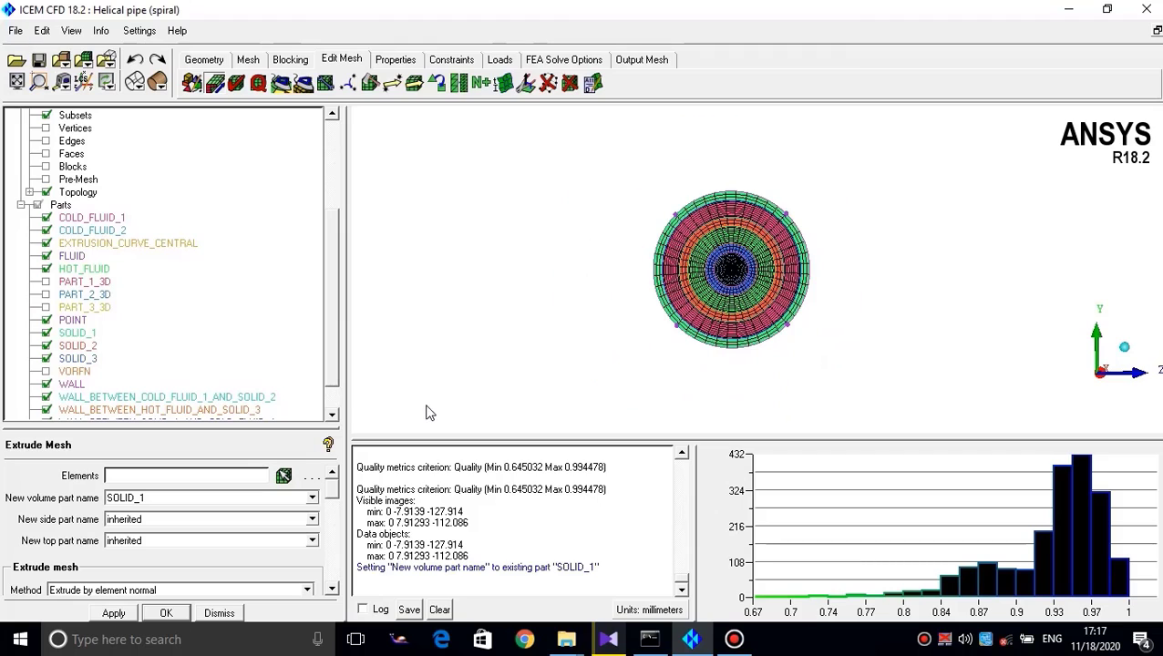
{"action": "left_click", "coordinate": [283, 475]}
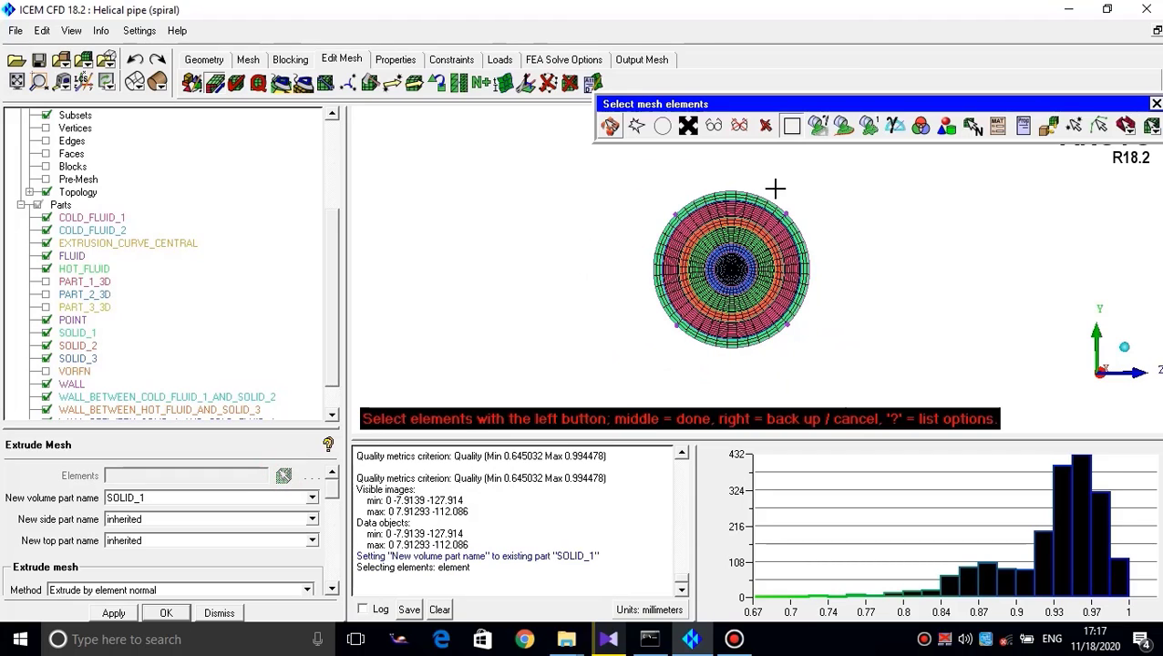
{"action": "left_click", "coordinate": [713, 125]}
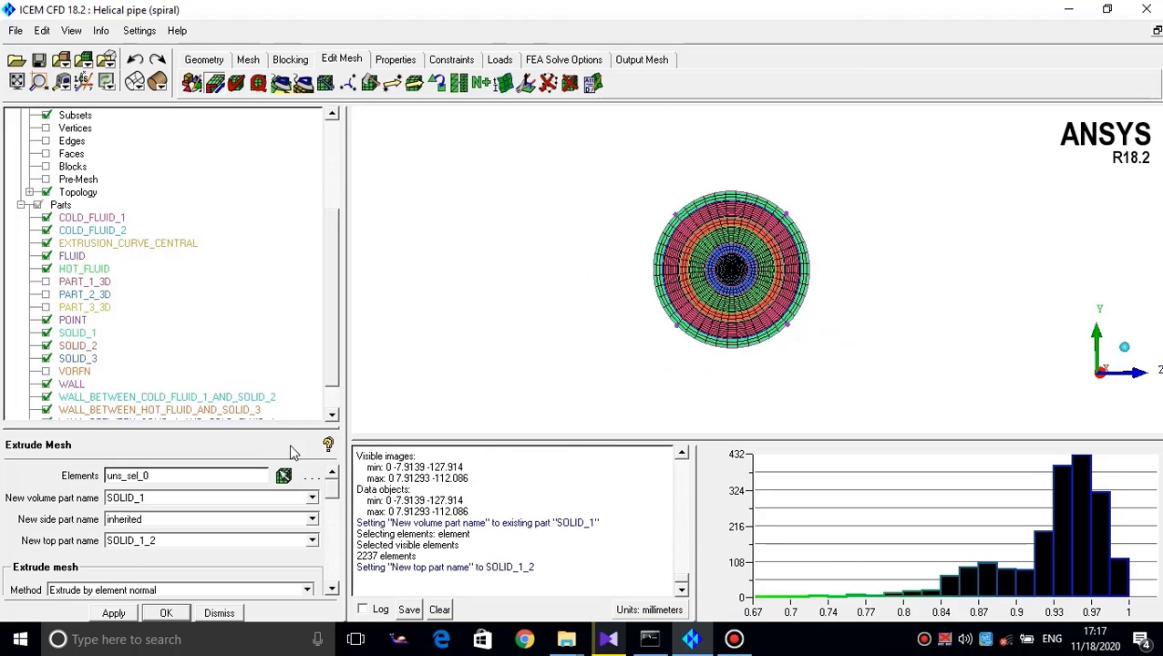
Close the quality histogram and set the extrusion's new volume part name to inherited
{"action": "left_click_drag", "start_coordinate": [294, 426], "coordinate": [281, 227]}
{"action": "right_click", "coordinate": [851, 528]}
{"action": "left_click", "coordinate": [882, 506]}
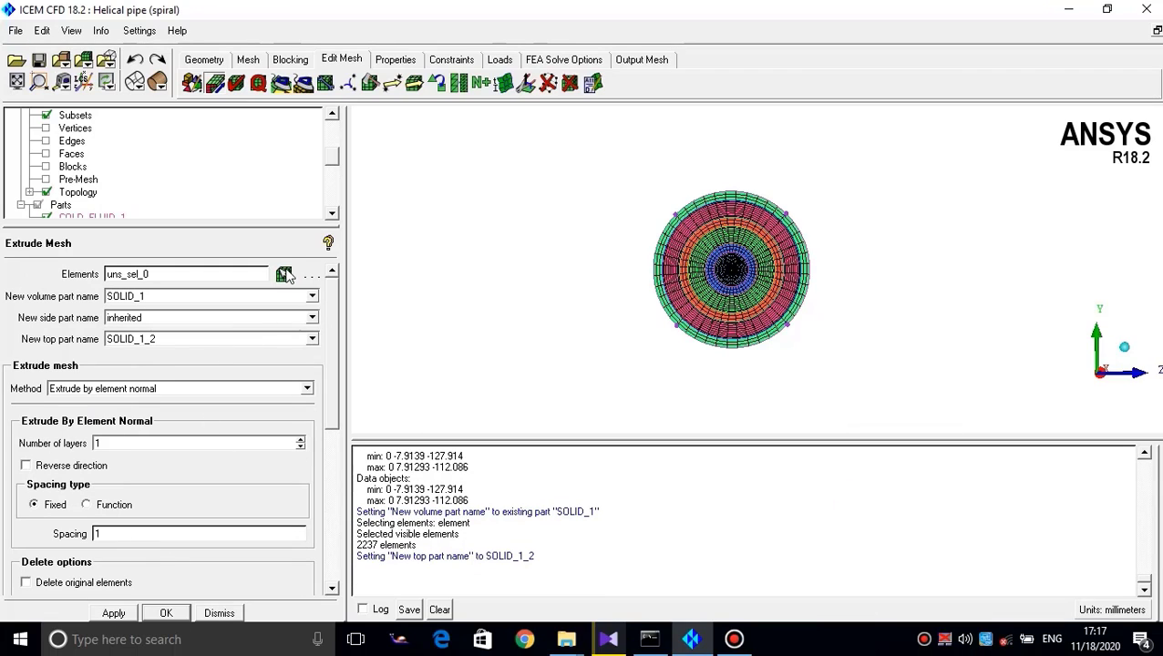
{"action": "left_click_drag", "start_coordinate": [278, 228], "coordinate": [278, 195]}
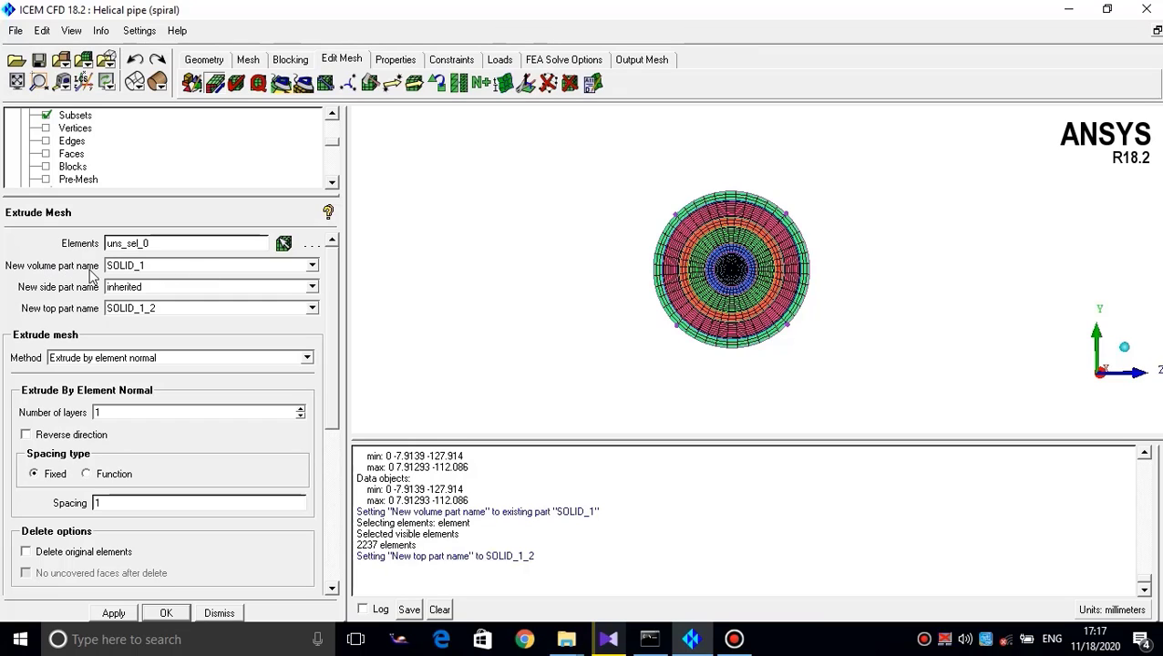
{"action": "left_click", "coordinate": [312, 266]}
{"action": "scroll", "coordinate": [272, 403], "scroll_direction": "down", "scroll_amount": 1}
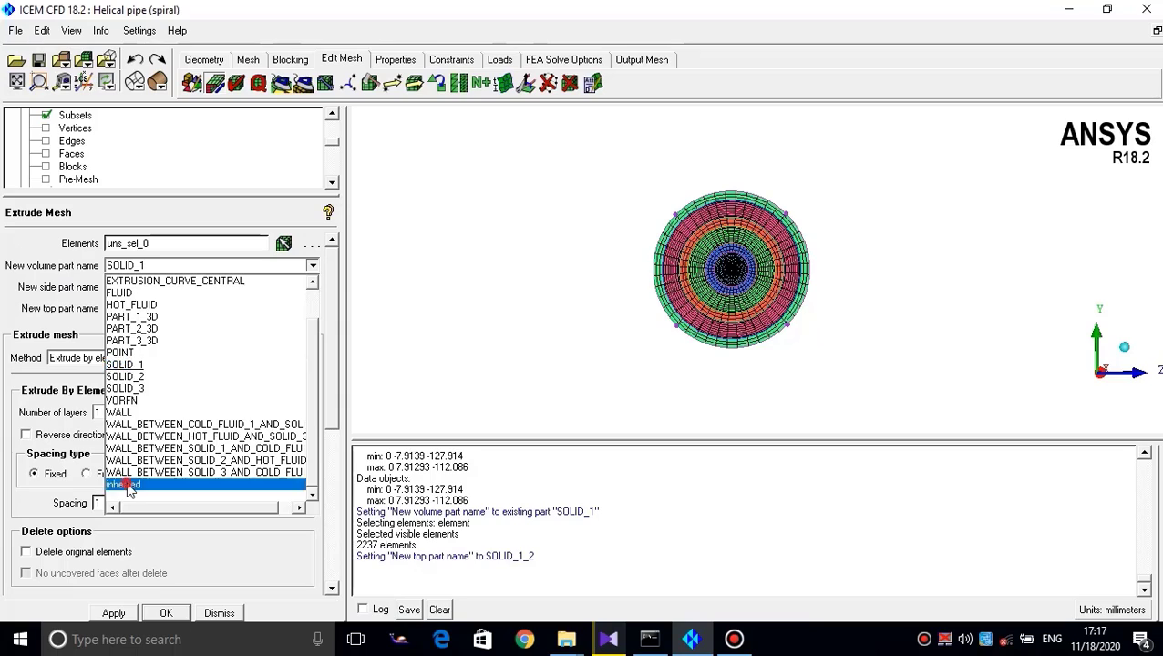
{"action": "left_click", "coordinate": [130, 482]}
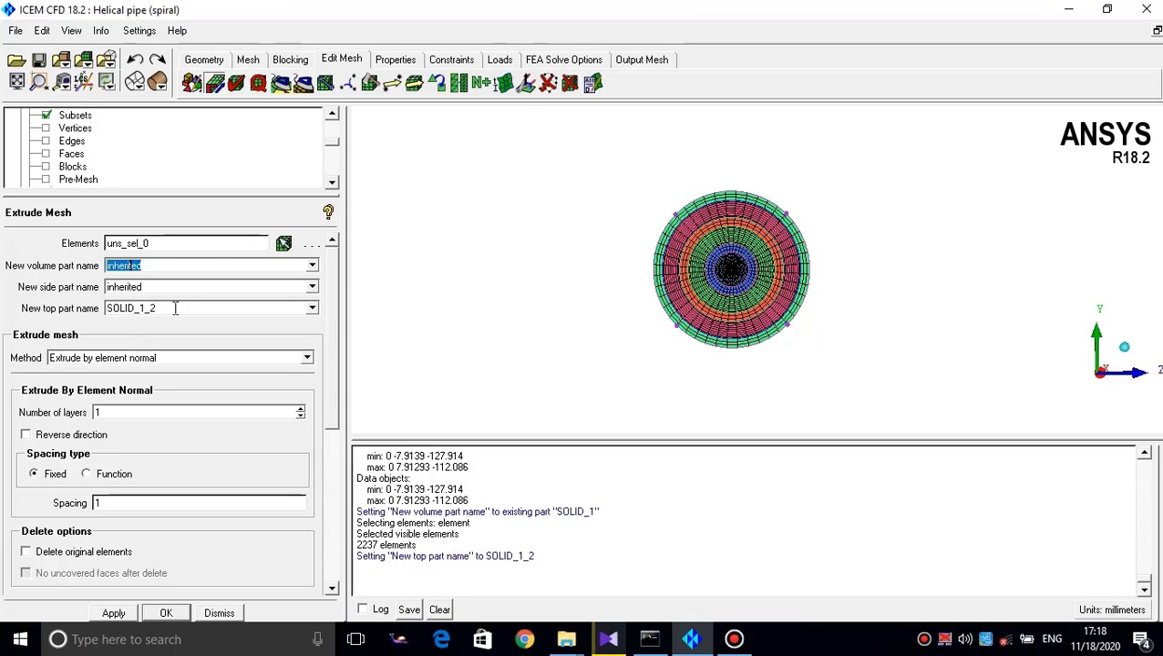
Examine the concentric rings of the cross-section mesh against the solid and fluid parts they belong to
{"action": "left_click_drag", "start_coordinate": [639, 256], "coordinate": [602, 270]}
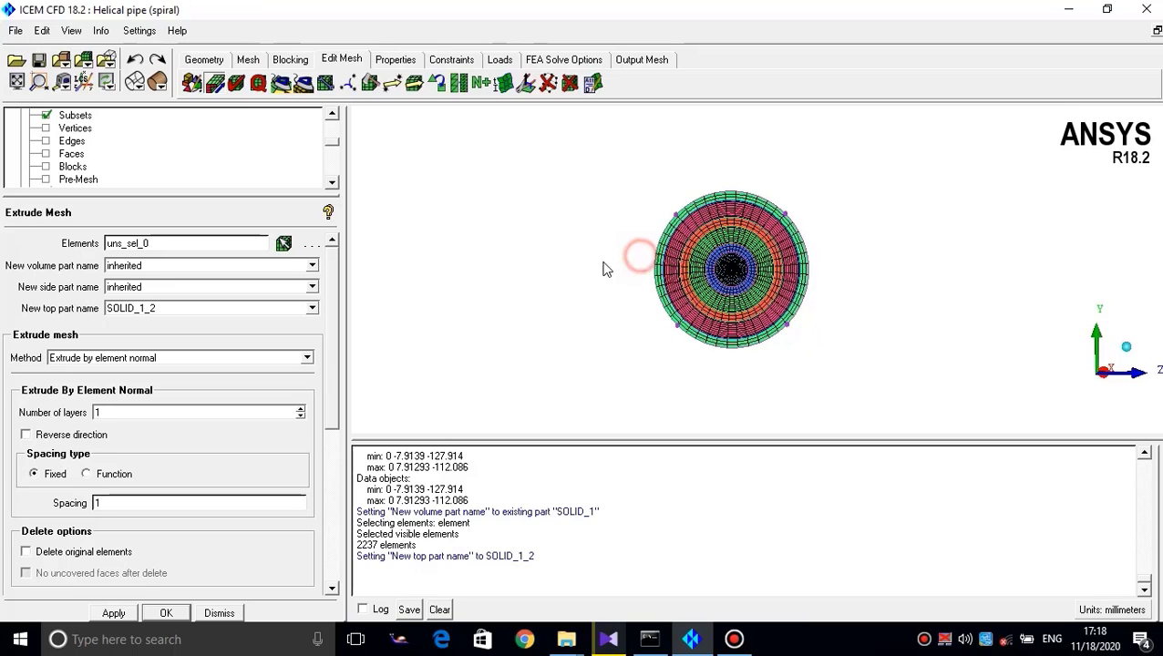
{"action": "scroll", "coordinate": [745, 243], "scroll_direction": "up", "scroll_amount": 4}
{"action": "middle_click_drag", "start_coordinate": [667, 186], "coordinate": [618, 308]}
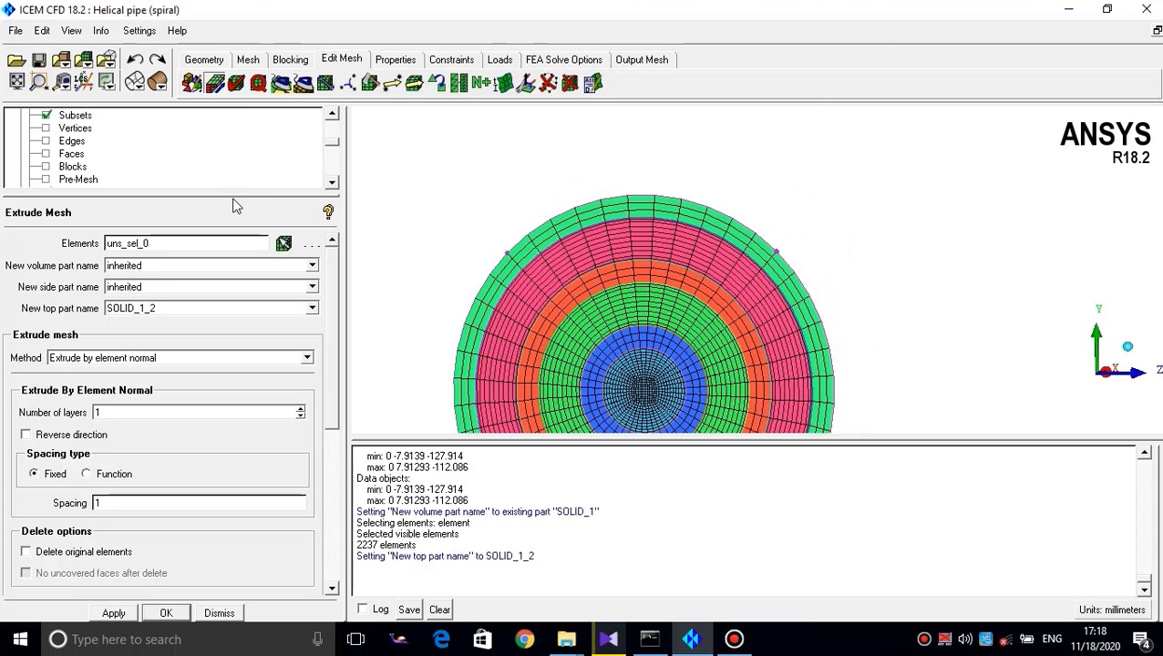
{"action": "left_click_drag", "start_coordinate": [233, 195], "coordinate": [224, 462]}
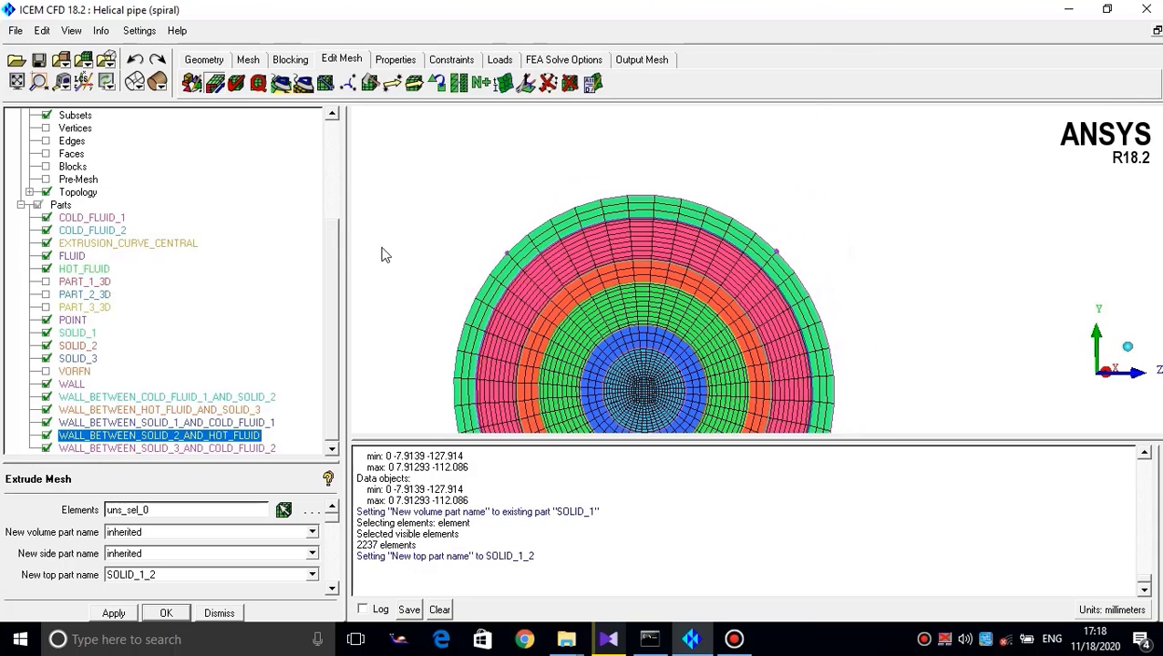
{"action": "left_click", "coordinate": [45, 334]}
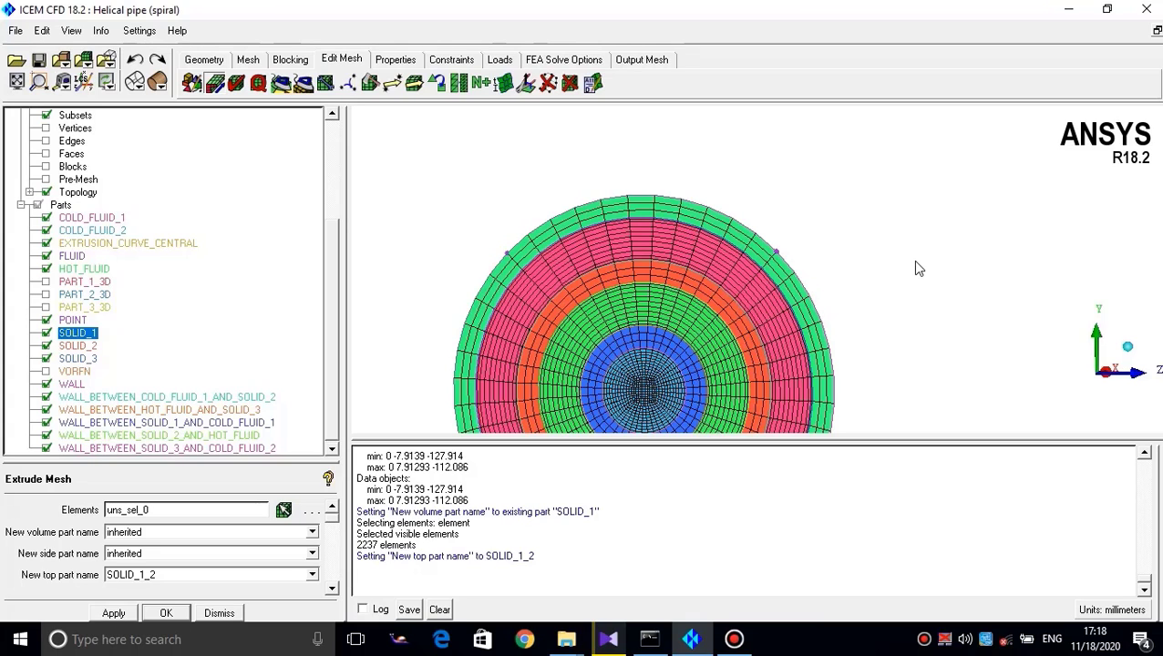
{"action": "middle_click_drag", "start_coordinate": [647, 386], "coordinate": [656, 258]}
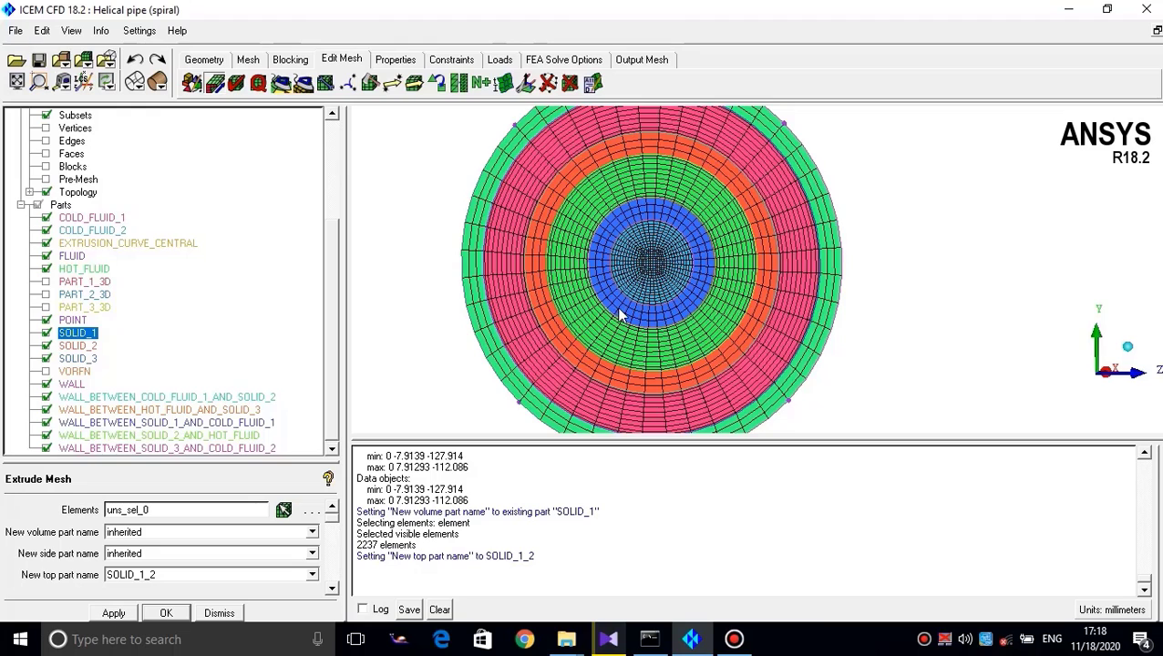
{"action": "scroll", "coordinate": [619, 315], "scroll_direction": "down", "scroll_amount": 3}
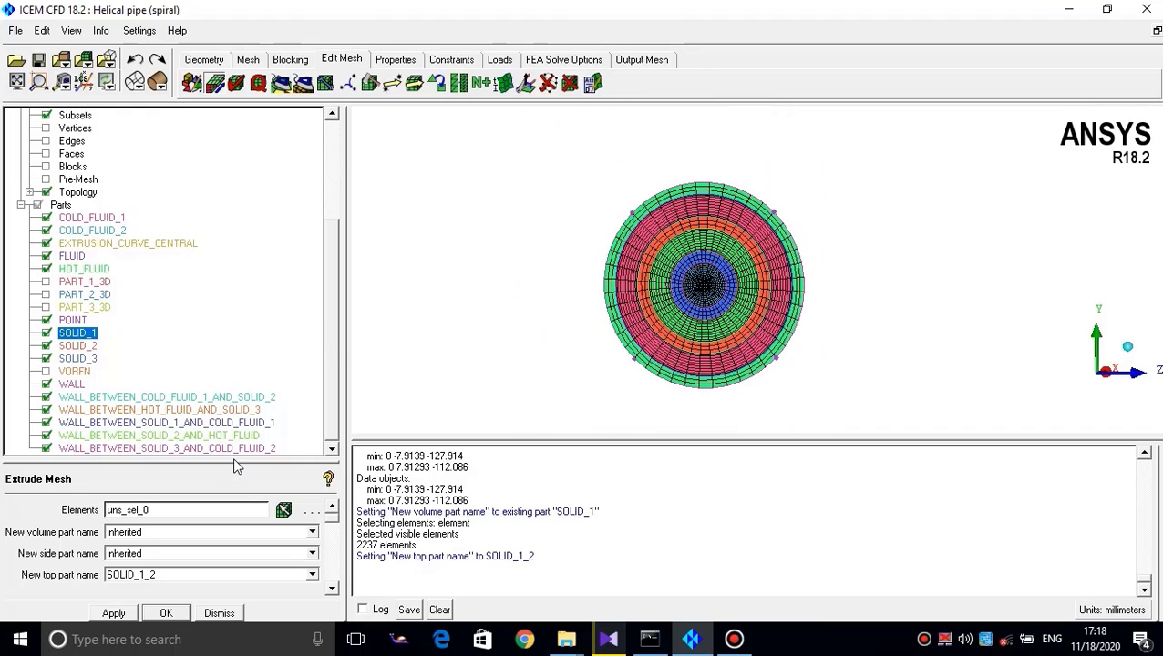
Set the extrusion's new top part name to inherited
{"action": "left_click_drag", "start_coordinate": [233, 460], "coordinate": [240, 227]}
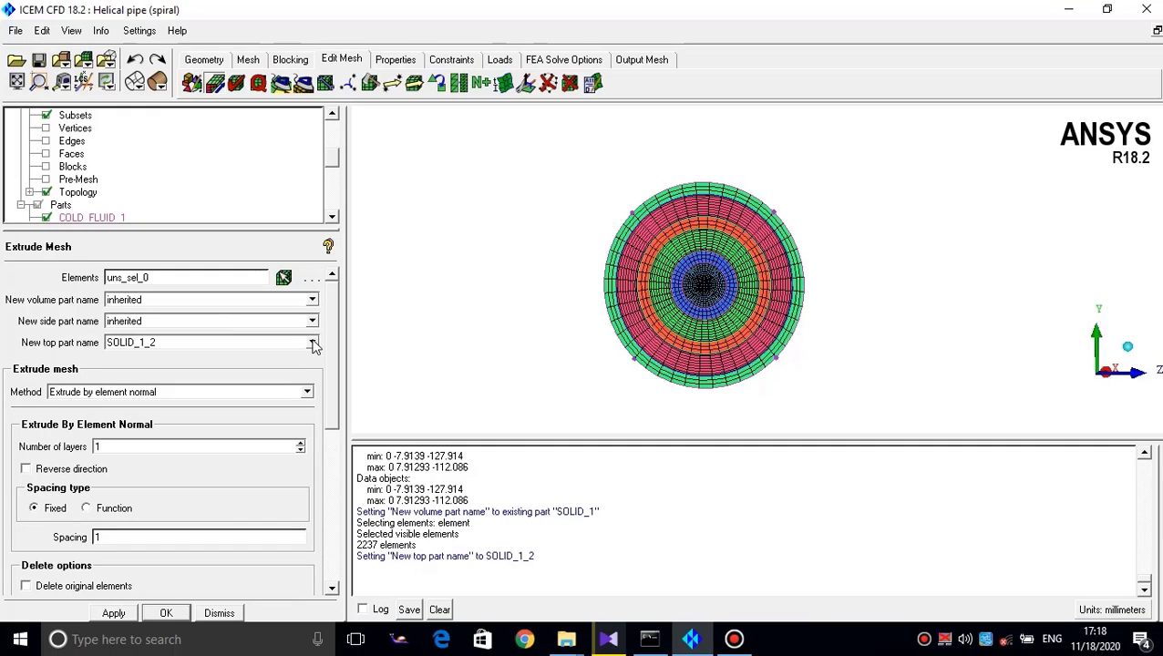
{"action": "left_click", "coordinate": [313, 345]}
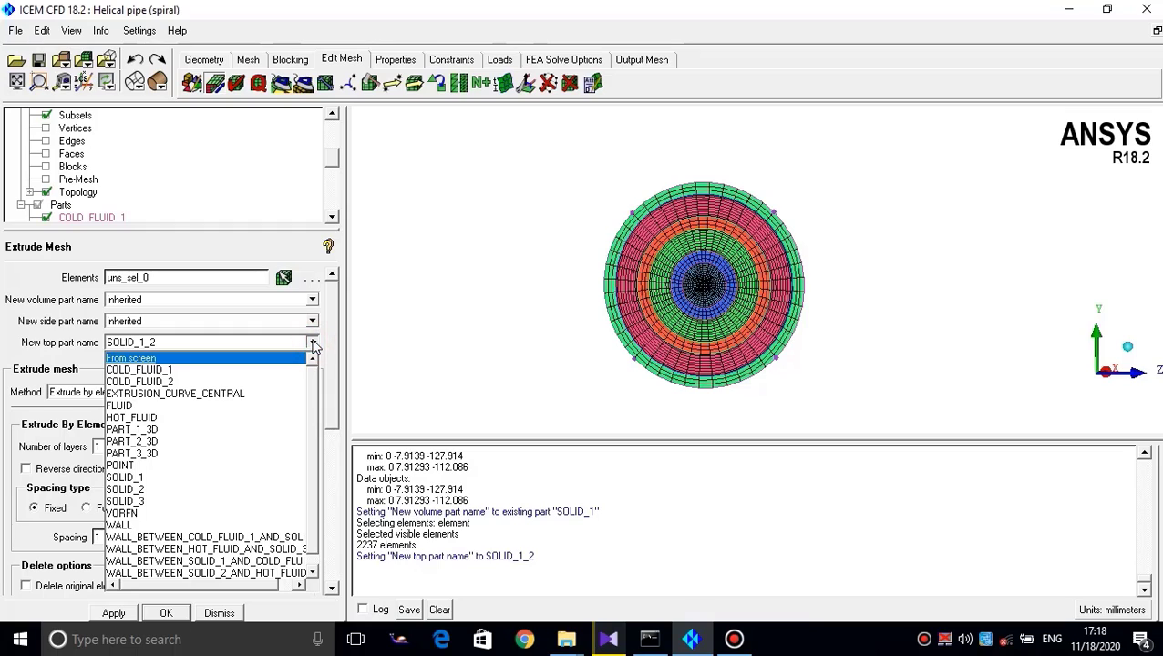
{"action": "scroll", "coordinate": [244, 504], "scroll_direction": "down", "scroll_amount": 1}
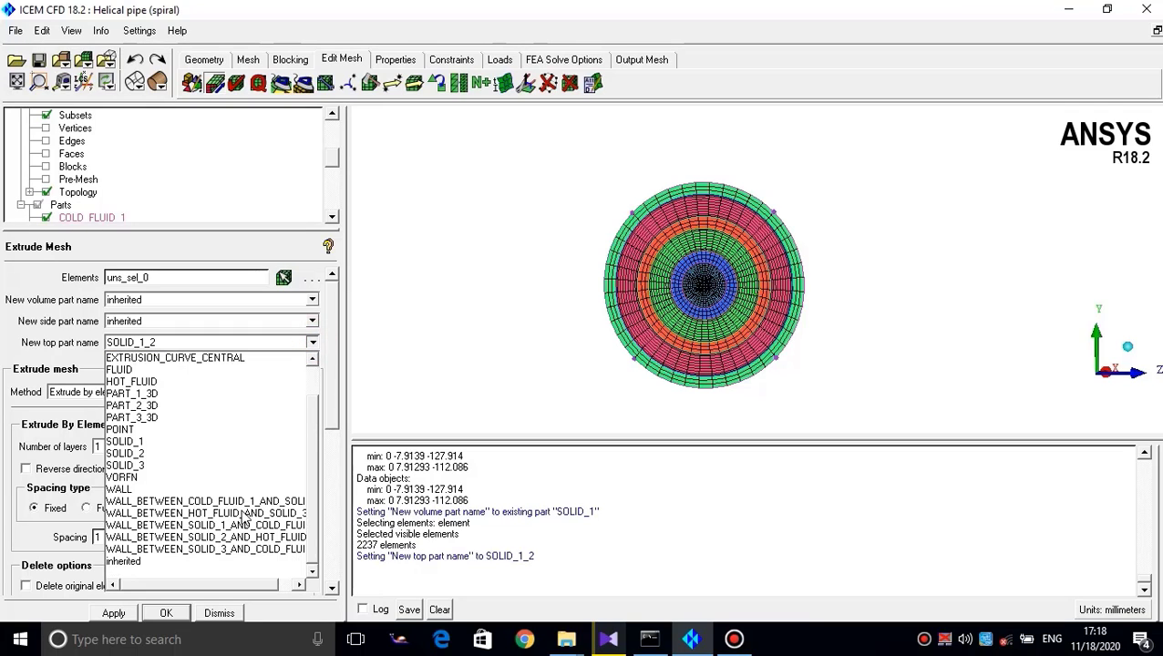
{"action": "left_click", "coordinate": [114, 562]}
Set the mesh extrusion method to Extrude along curve
{"action": "left_click", "coordinate": [330, 363]}
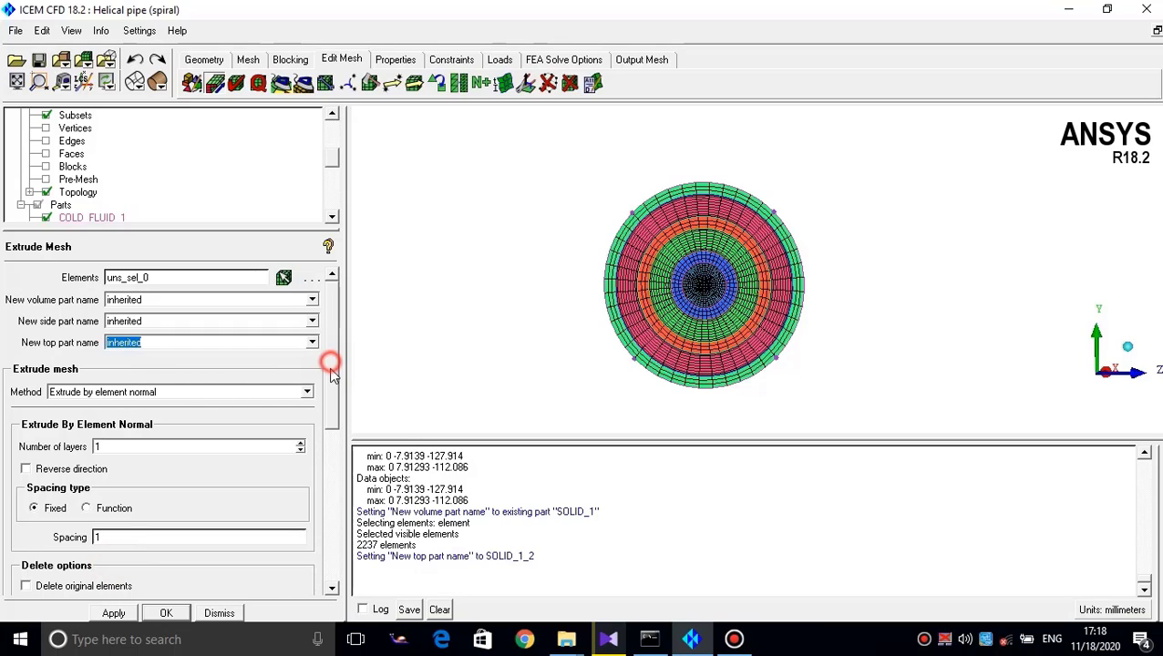
{"action": "left_click_drag", "start_coordinate": [331, 369], "coordinate": [331, 379]}
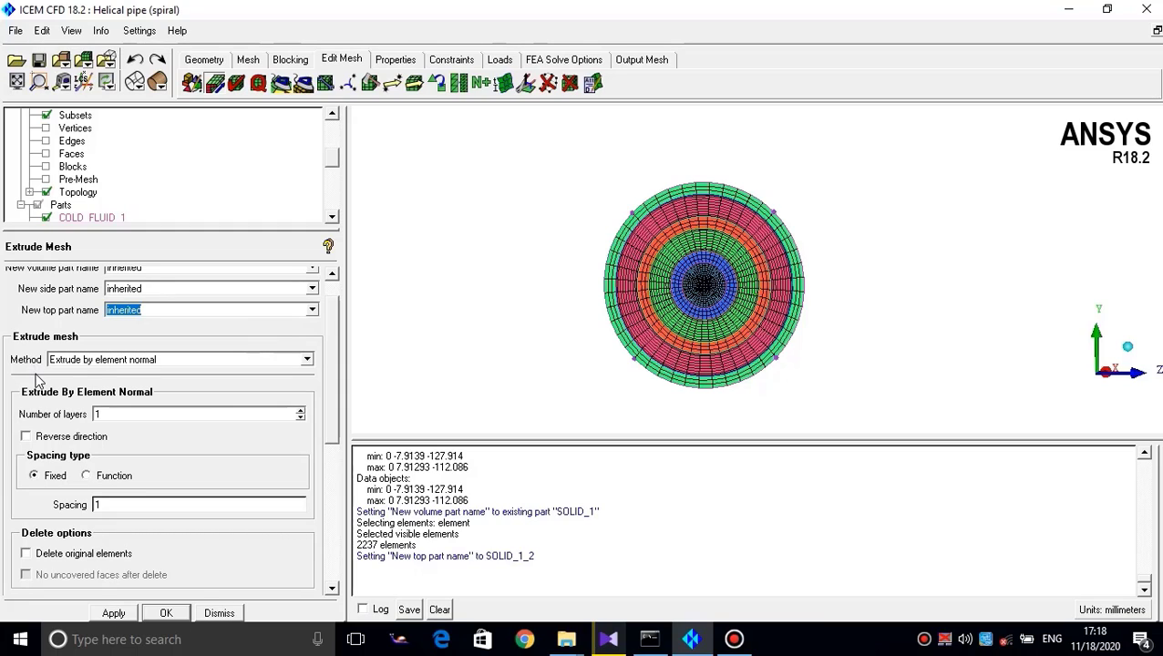
{"action": "left_click", "coordinate": [94, 361]}
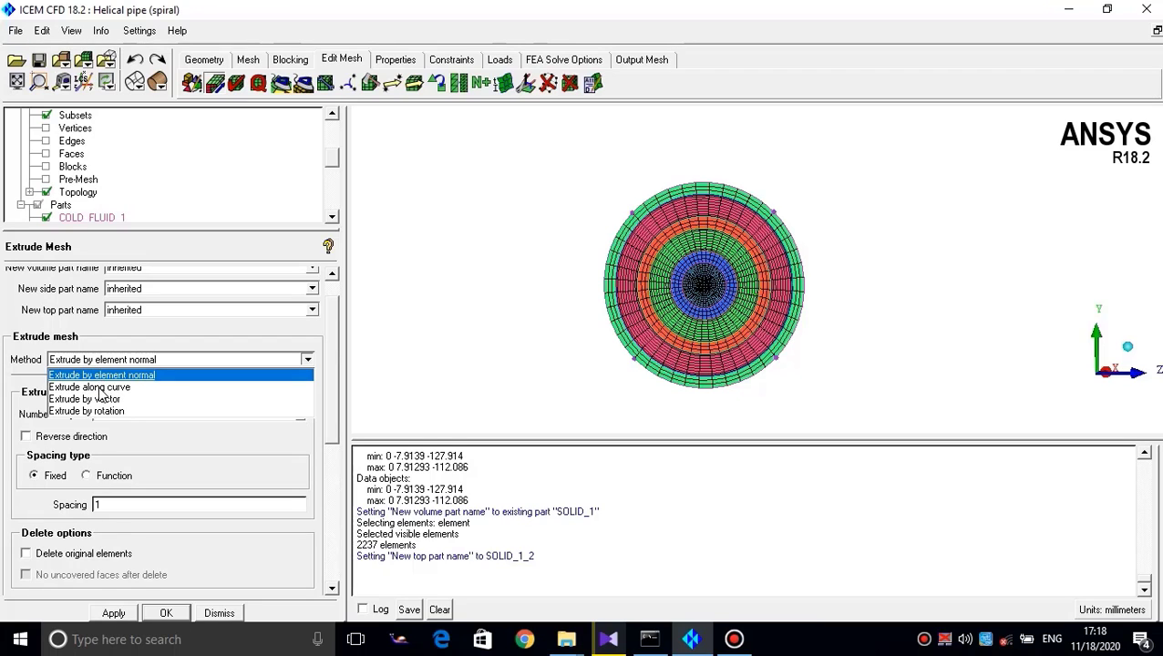
{"action": "left_click", "coordinate": [103, 388]}
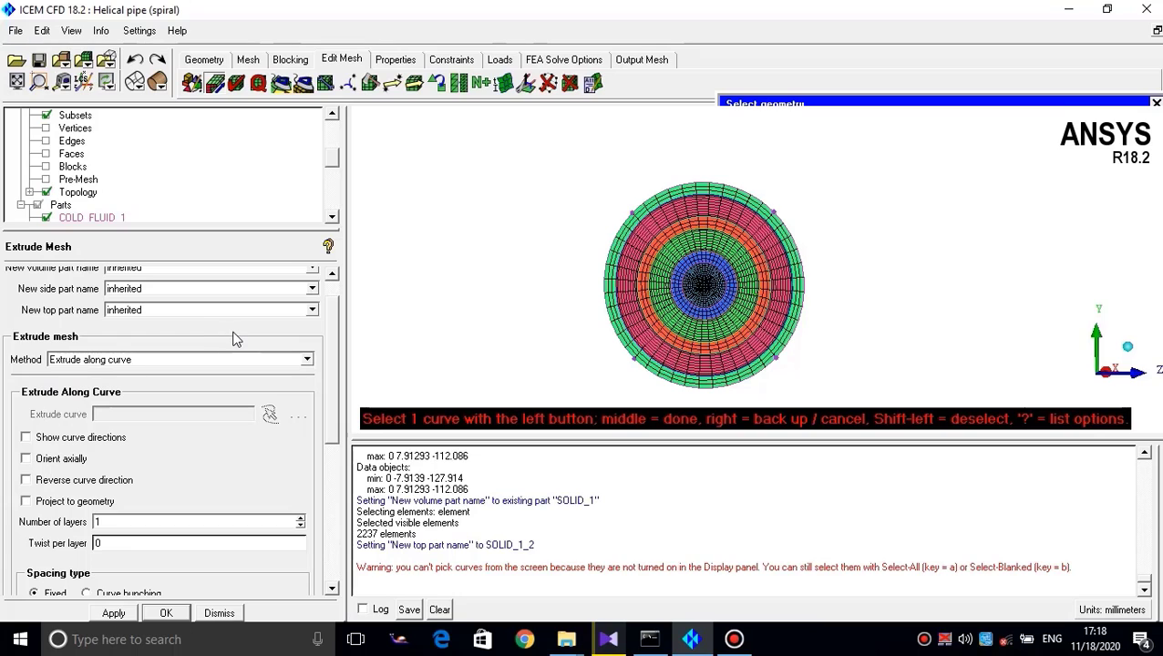
Turn on the display of the geometry curves and select the helical curve starting at the cross-section as the extrude curve
{"action": "scroll", "coordinate": [580, 306], "scroll_direction": "down", "scroll_amount": 3}
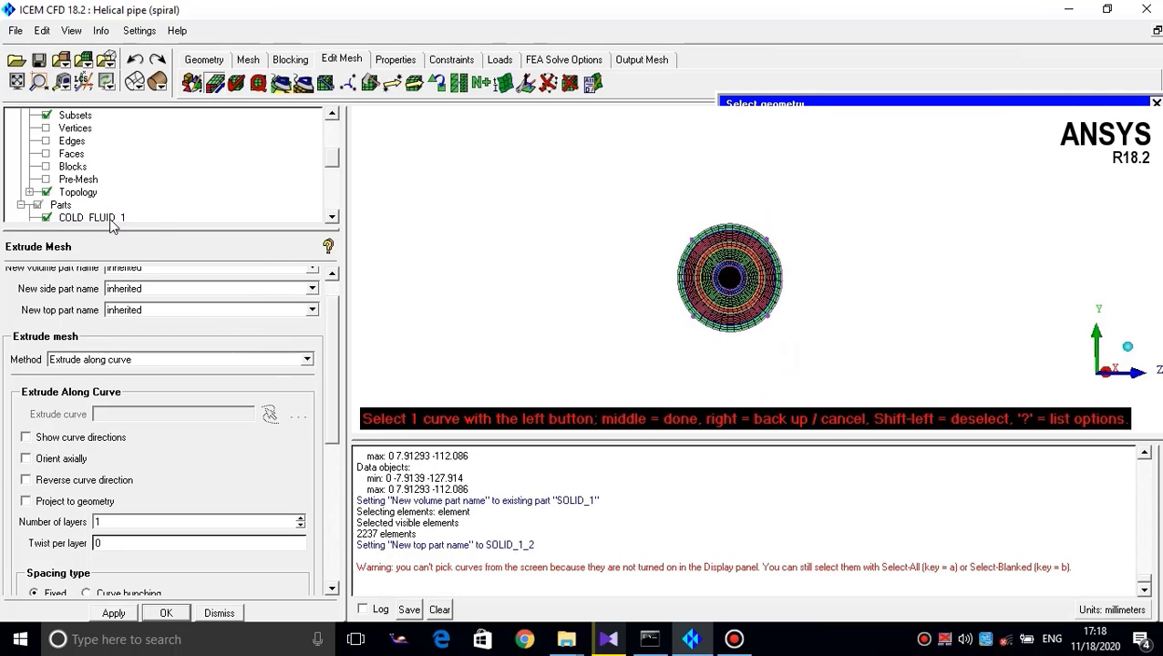
{"action": "left_click_drag", "start_coordinate": [556, 245], "coordinate": [394, 215]}
{"action": "left_click_drag", "start_coordinate": [331, 158], "coordinate": [330, 130]}
{"action": "left_click", "coordinate": [46, 166]}
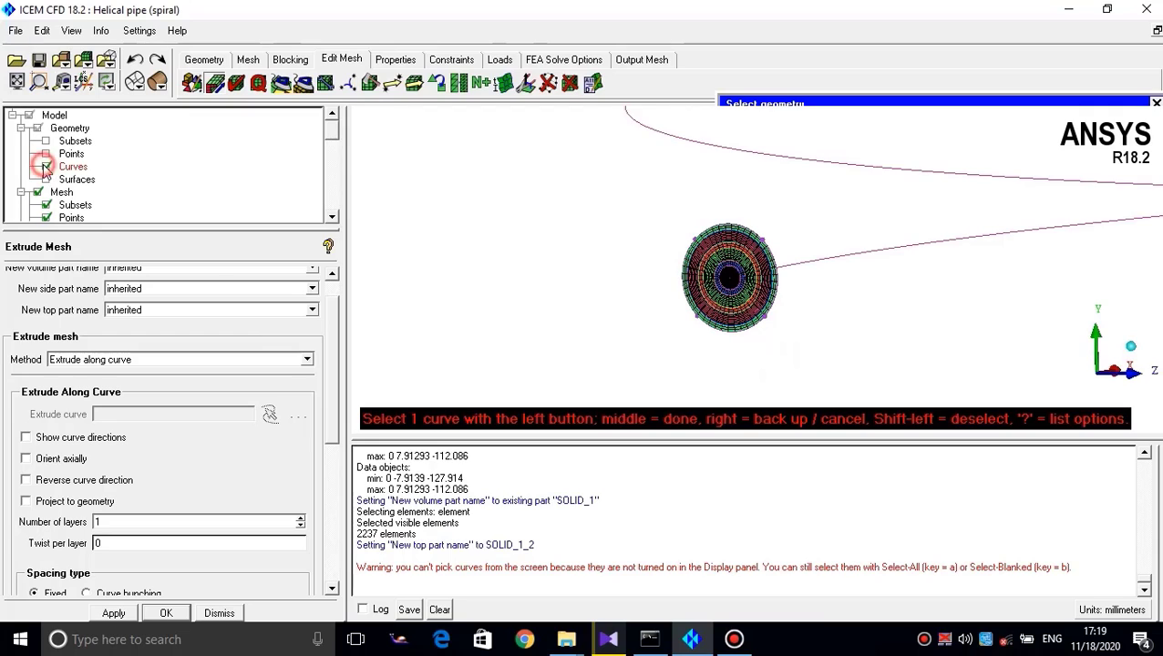
{"action": "left_click", "coordinate": [833, 260]}
Set the number of layers to 600 and extrude the cross-section mesh along the helical curve
{"action": "left_click_drag", "start_coordinate": [330, 418], "coordinate": [340, 465]}
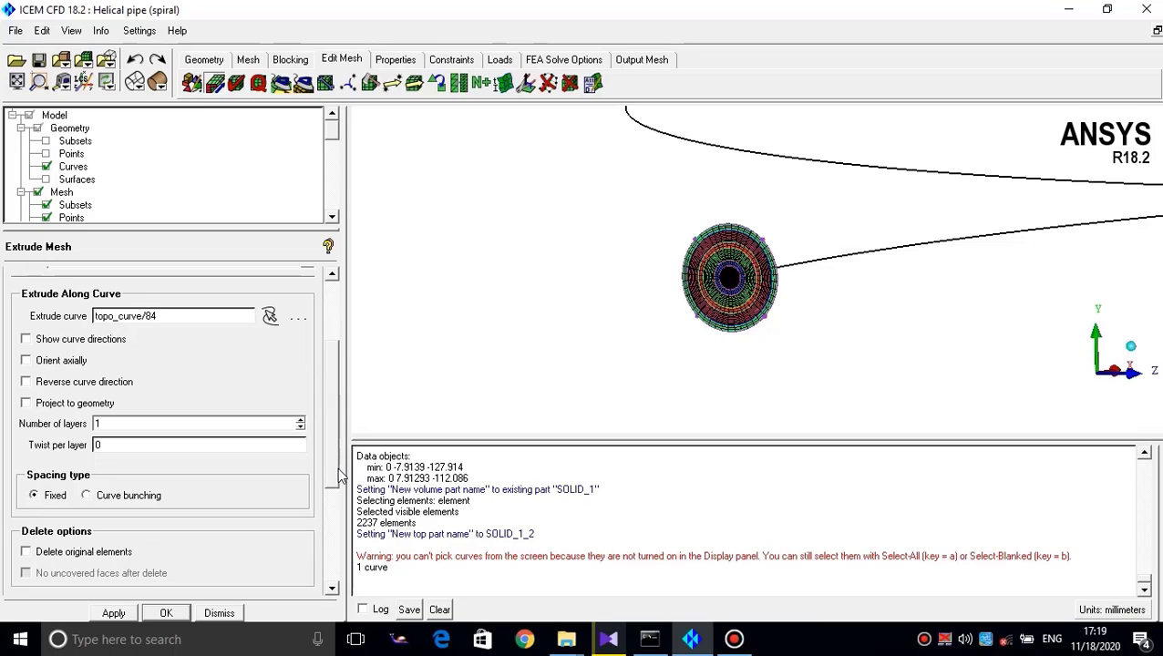
{"action": "left_click", "coordinate": [164, 422]}
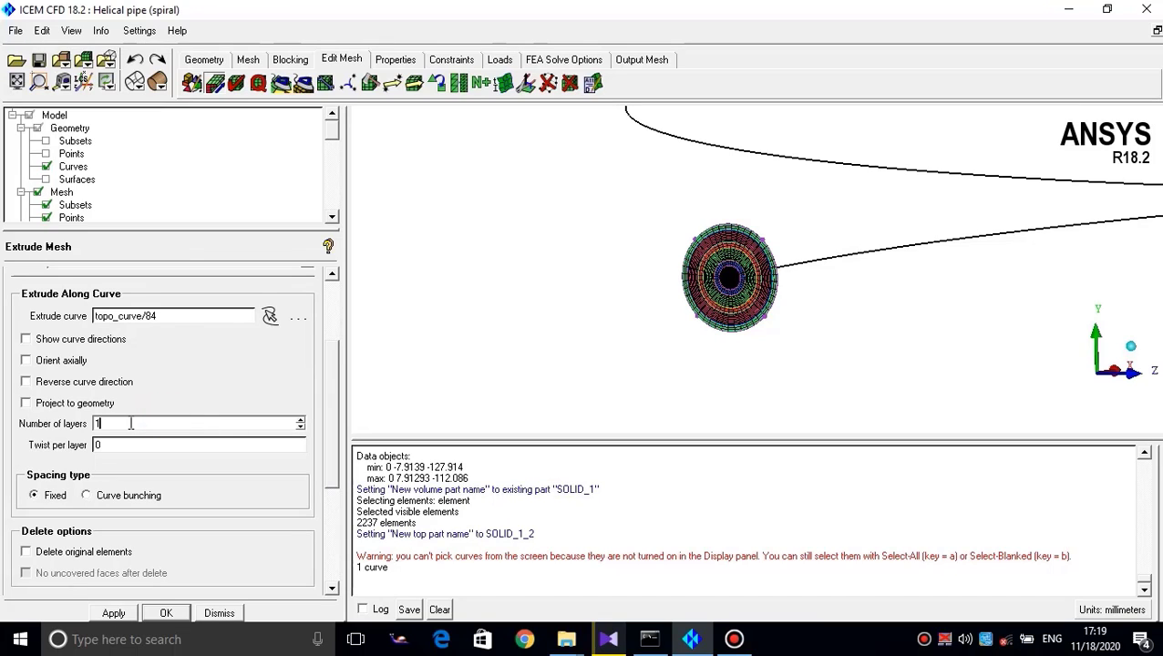
{"action": "type", "text": "600"}
{"action": "scroll", "coordinate": [335, 470], "scroll_direction": "down", "scroll_amount": 1}
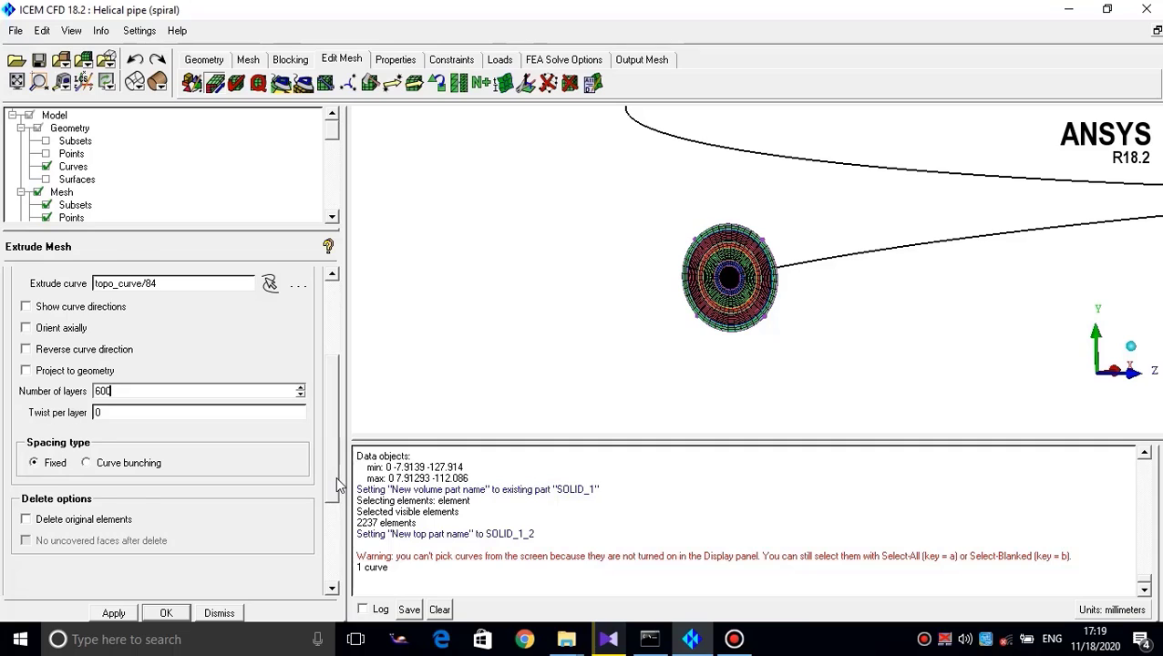
{"action": "scroll", "coordinate": [335, 474], "scroll_direction": "up", "scroll_amount": 1}
{"action": "scroll", "coordinate": [337, 460], "scroll_direction": "up", "scroll_amount": 4}
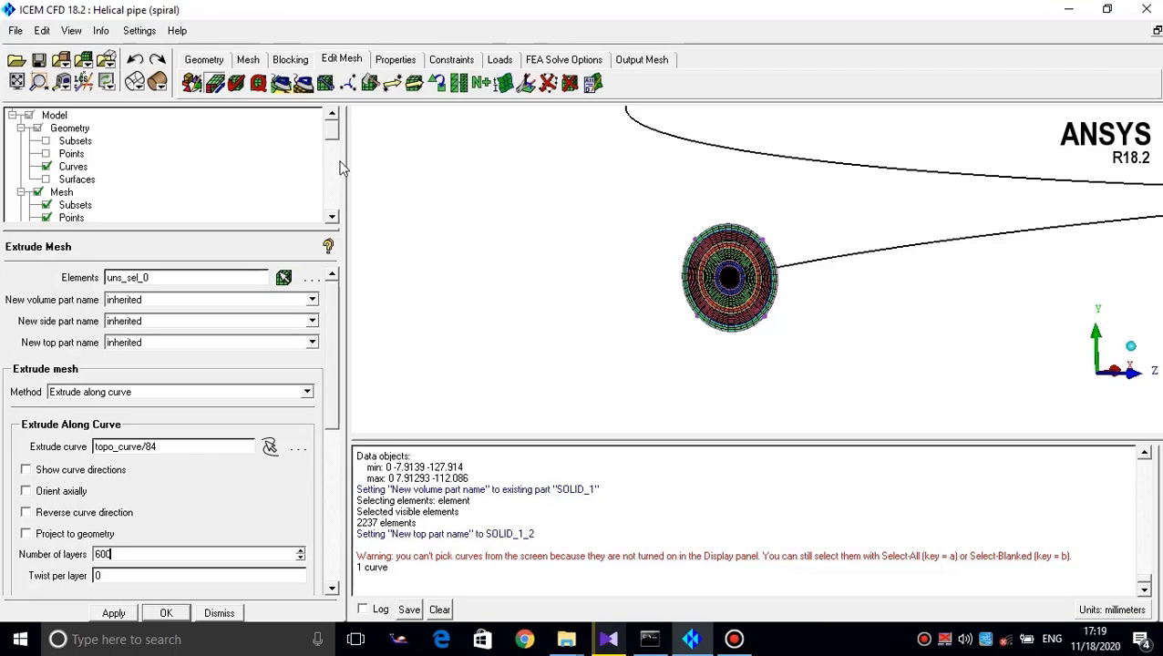
{"action": "left_click_drag", "start_coordinate": [333, 139], "coordinate": [332, 149]}
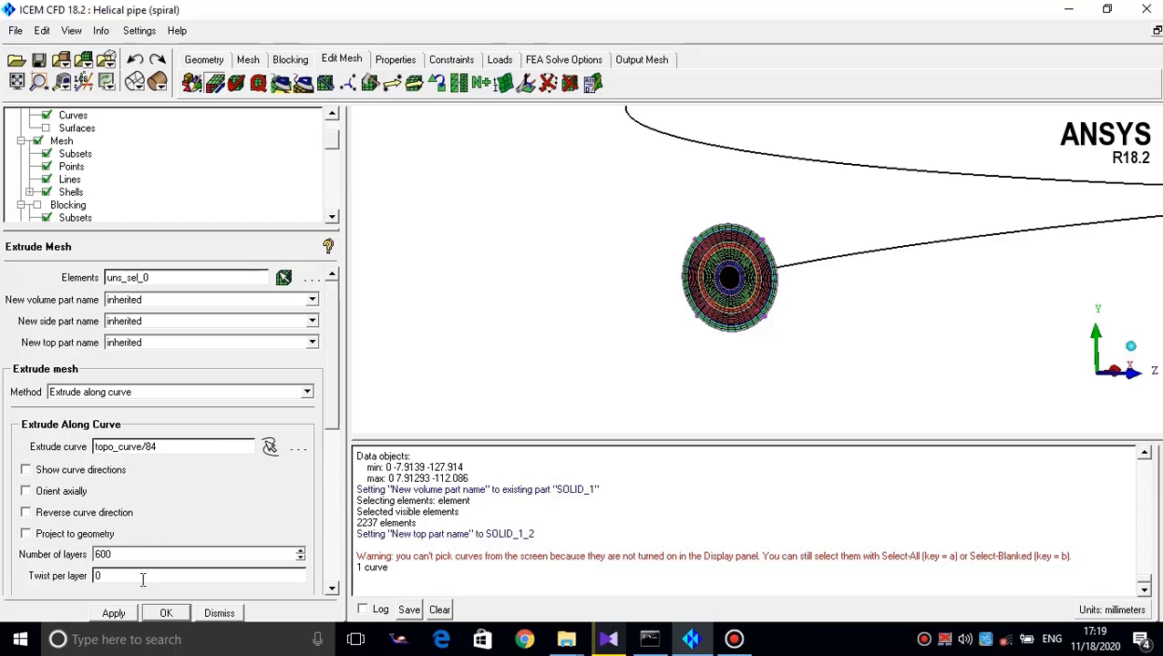
{"action": "left_click", "coordinate": [114, 613]}
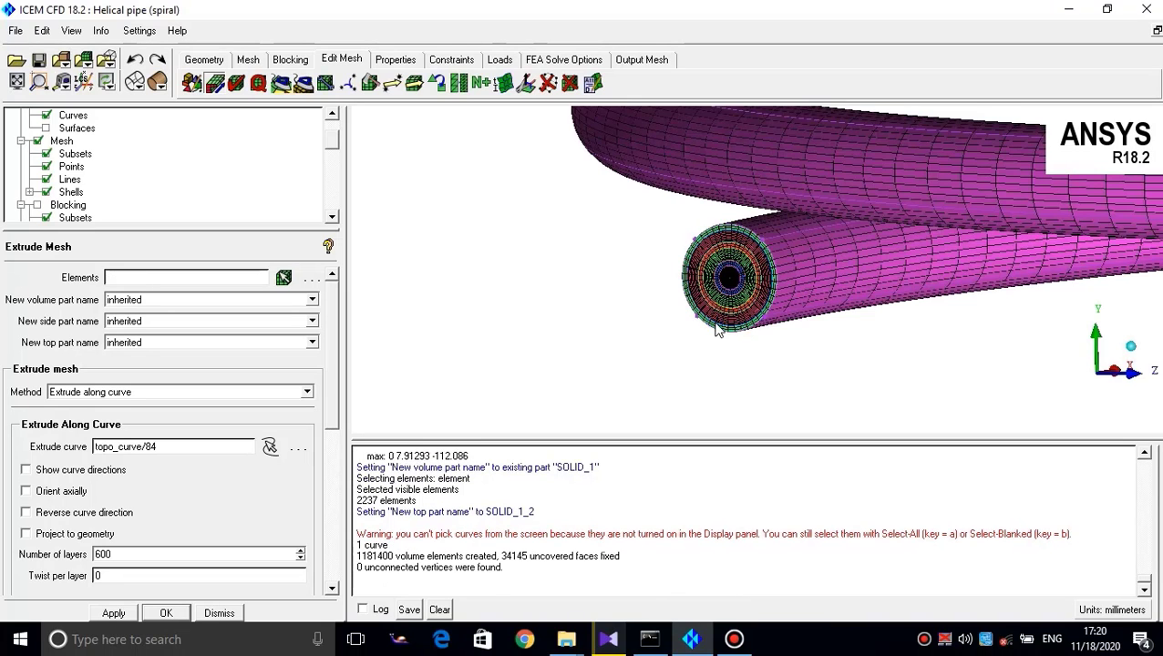
Examine the extruded mesh over the whole helical coil
{"action": "scroll", "coordinate": [718, 330], "scroll_direction": "down", "scroll_amount": 5}
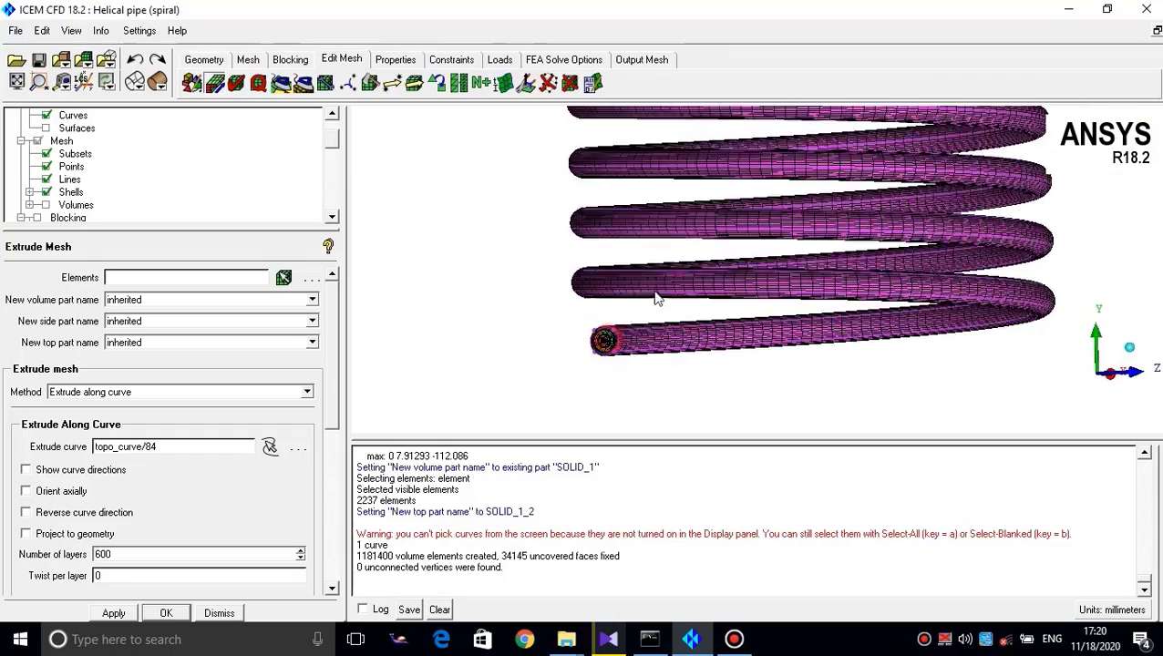
{"action": "left_click_drag", "start_coordinate": [657, 298], "coordinate": [766, 352]}
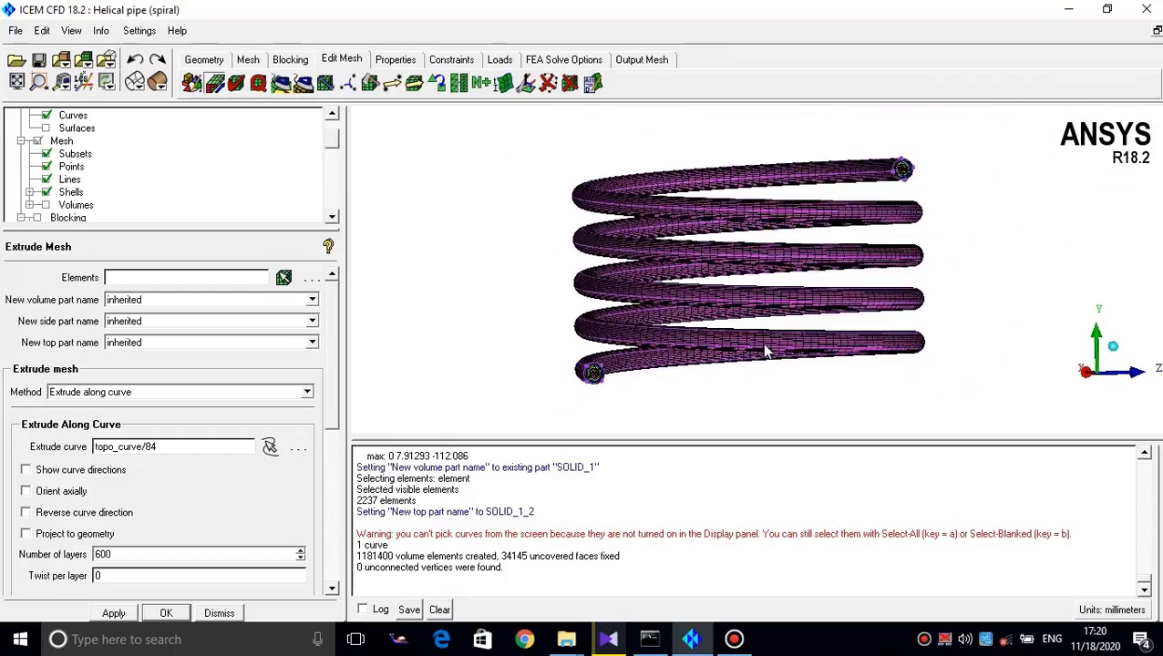
{"action": "scroll", "coordinate": [765, 353], "scroll_direction": "up", "scroll_amount": 4}
Inspect the extruded mesh at the pipe's lower end, hiding the WALL part and showing it again
{"action": "left_click", "coordinate": [278, 230]}
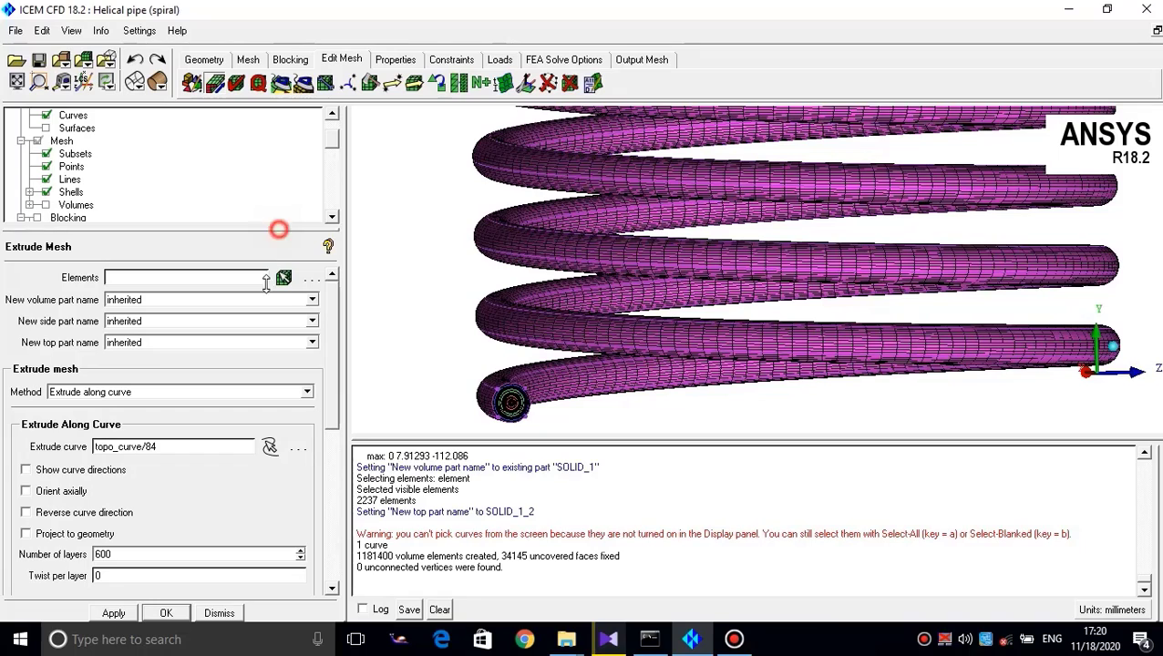
{"action": "left_click_drag", "start_coordinate": [267, 284], "coordinate": [249, 459]}
{"action": "left_click", "coordinate": [339, 316]}
{"action": "left_click", "coordinate": [330, 351]}
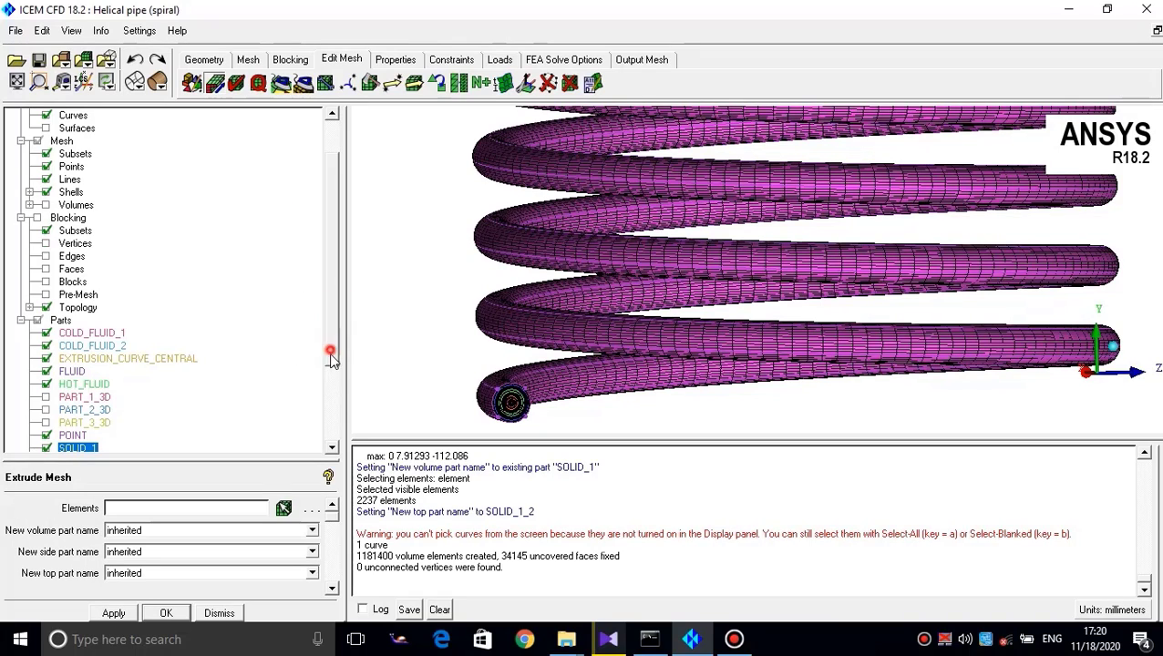
{"action": "scroll", "coordinate": [332, 360], "scroll_direction": "down", "scroll_amount": 3}
{"action": "scroll", "coordinate": [445, 309], "scroll_direction": "up", "scroll_amount": 3}
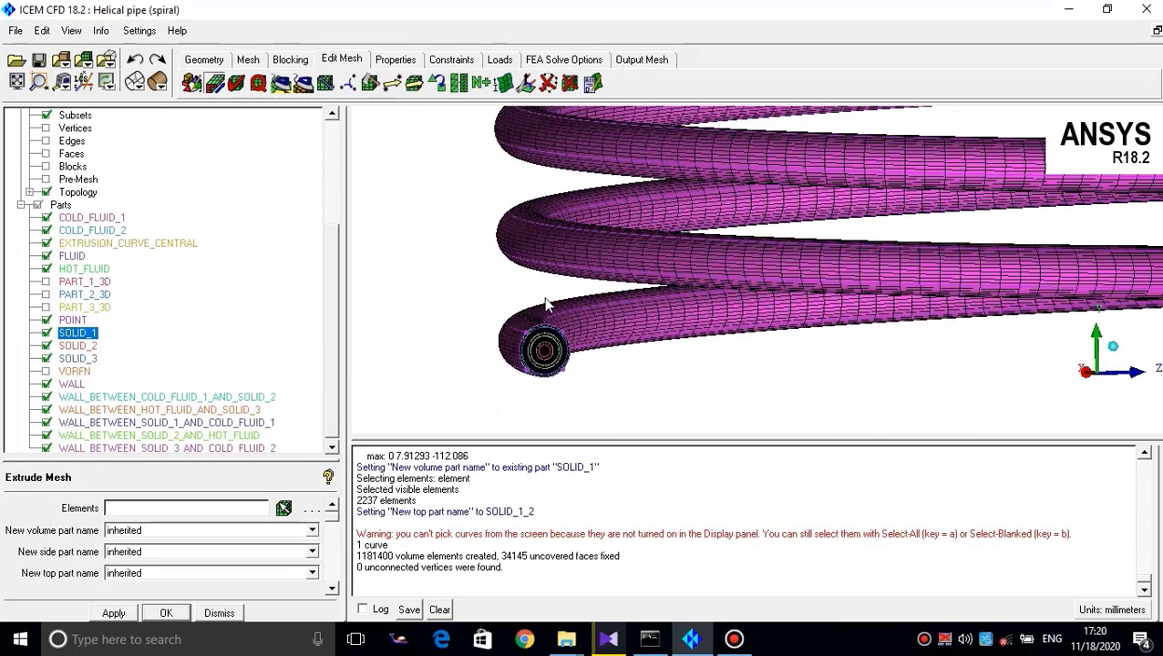
{"action": "scroll", "coordinate": [664, 278], "scroll_direction": "up", "scroll_amount": 5}
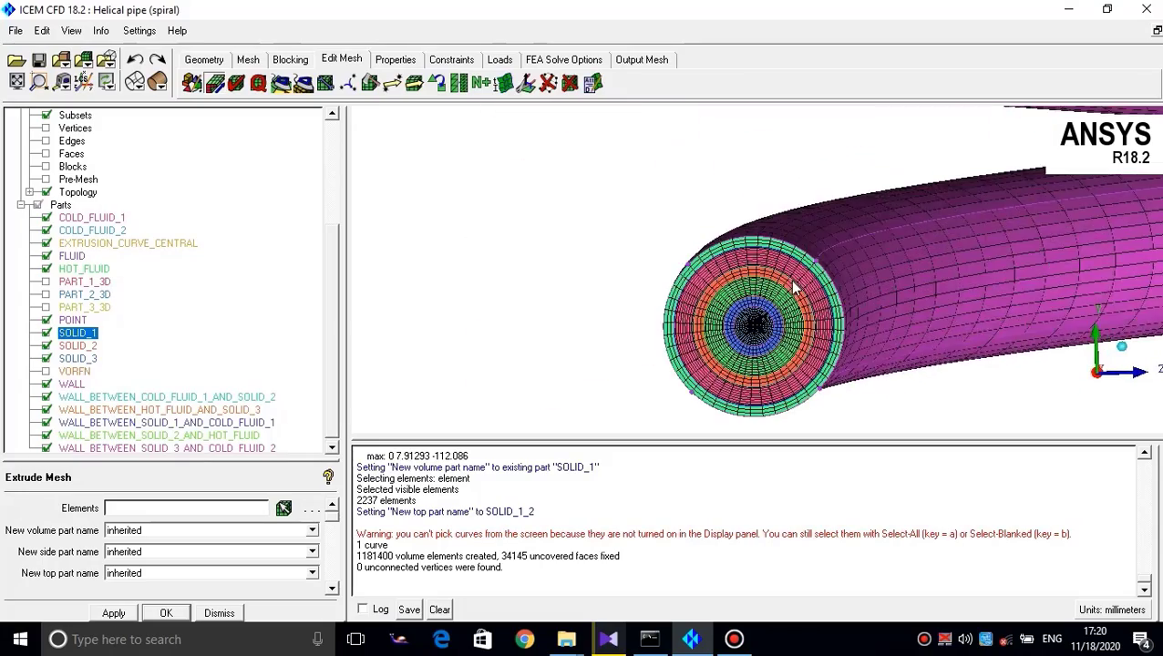
{"action": "scroll", "coordinate": [794, 287], "scroll_direction": "up", "scroll_amount": 5}
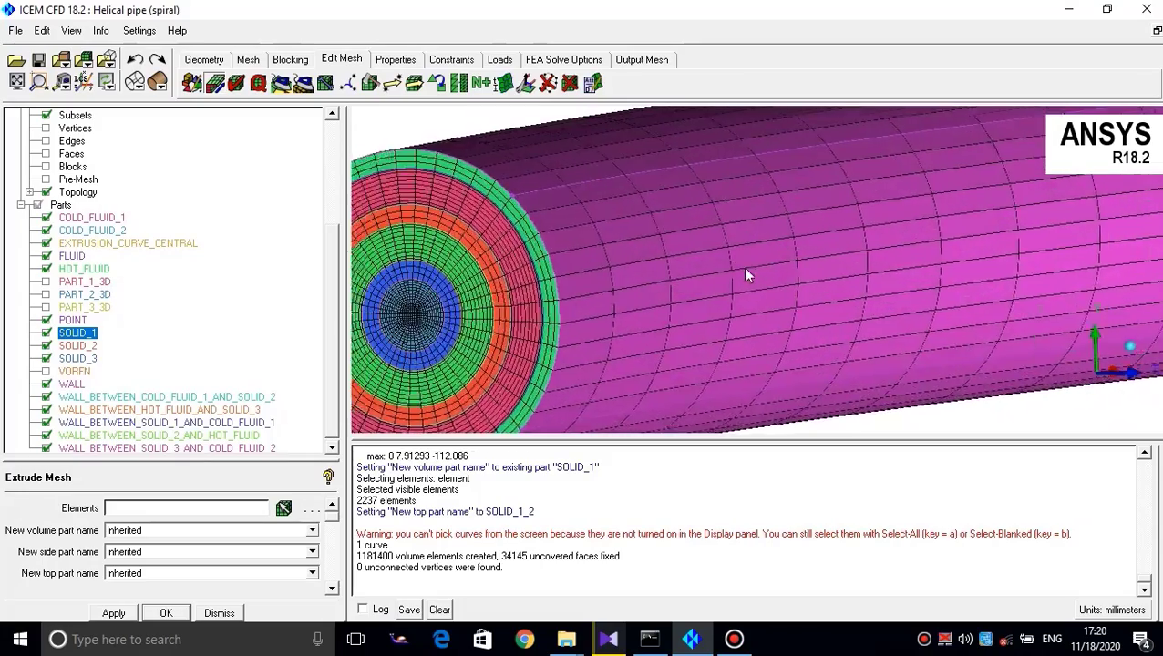
{"action": "middle_click_drag", "start_coordinate": [746, 268], "coordinate": [758, 242]}
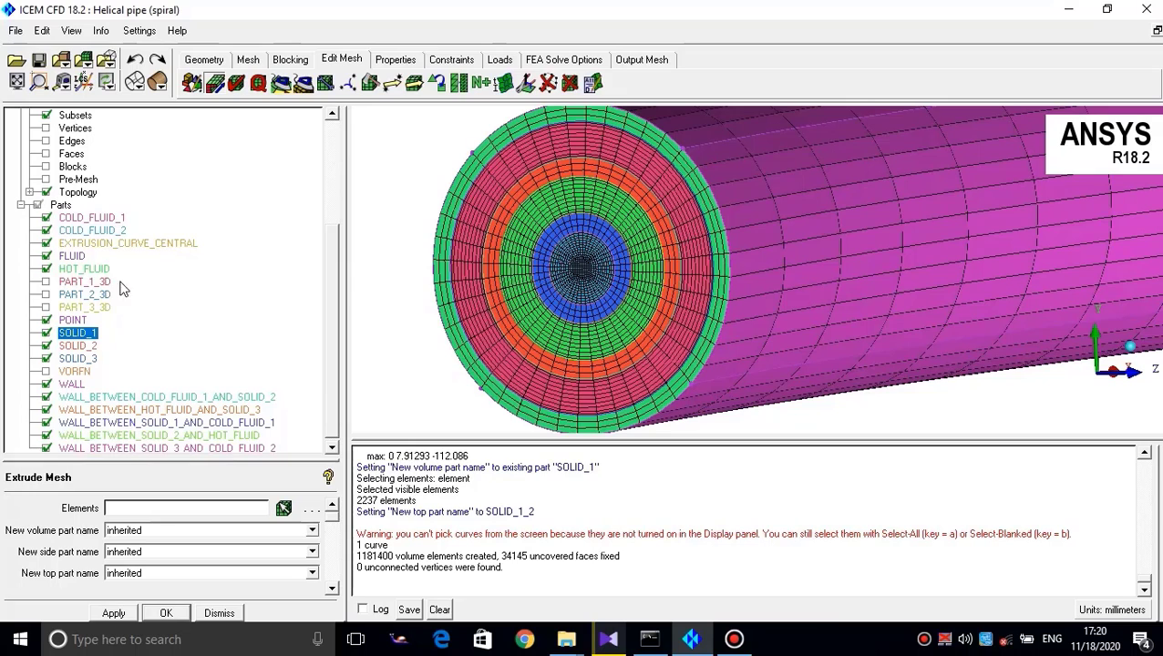
{"action": "left_click", "coordinate": [47, 385]}
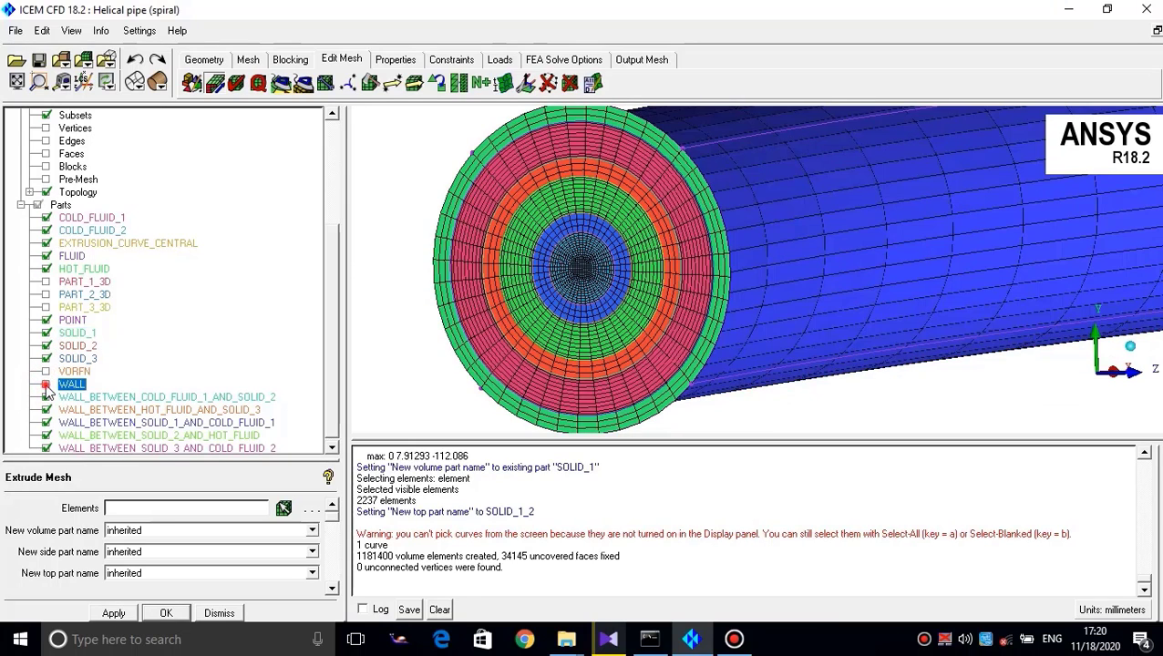
{"action": "left_click", "coordinate": [47, 385]}
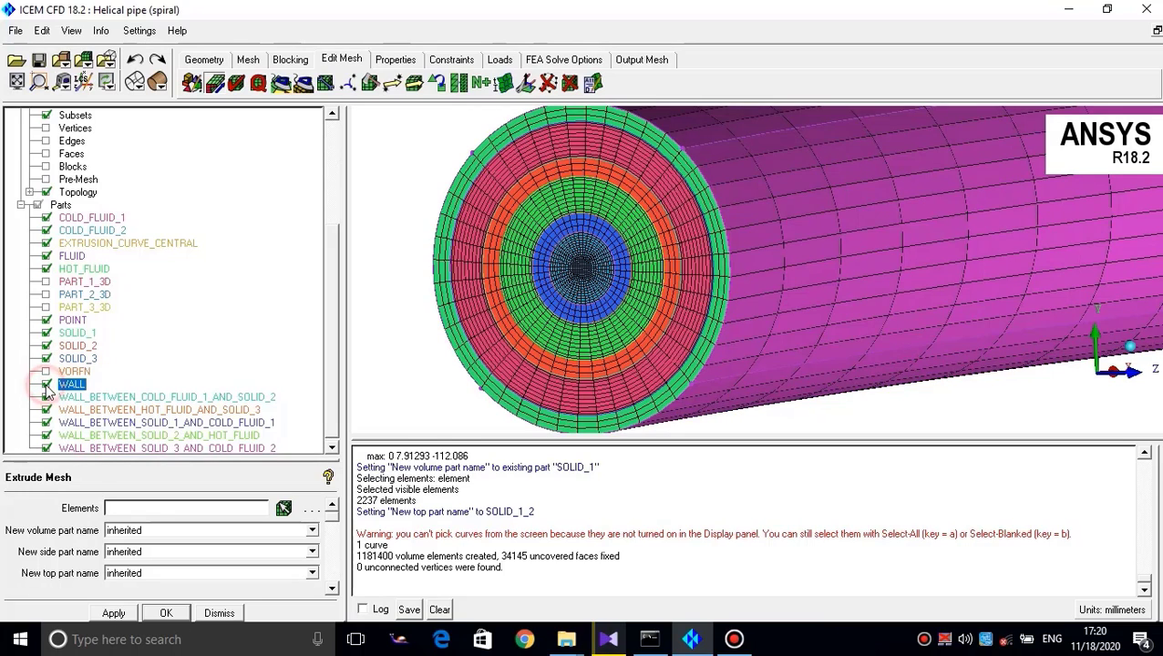
Examine the concentric-ring mesh and the layer spacing at the pipe's lower end with the WALL part shown
{"action": "left_click", "coordinate": [47, 385]}
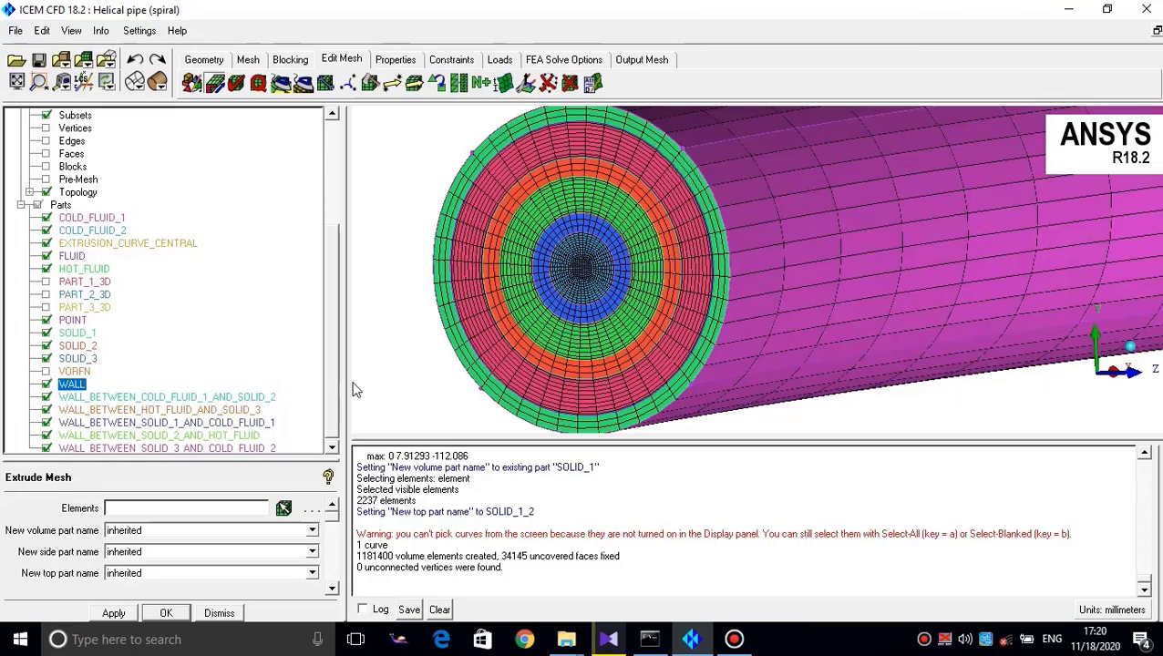
{"action": "scroll", "coordinate": [842, 319], "scroll_direction": "down", "scroll_amount": 8}
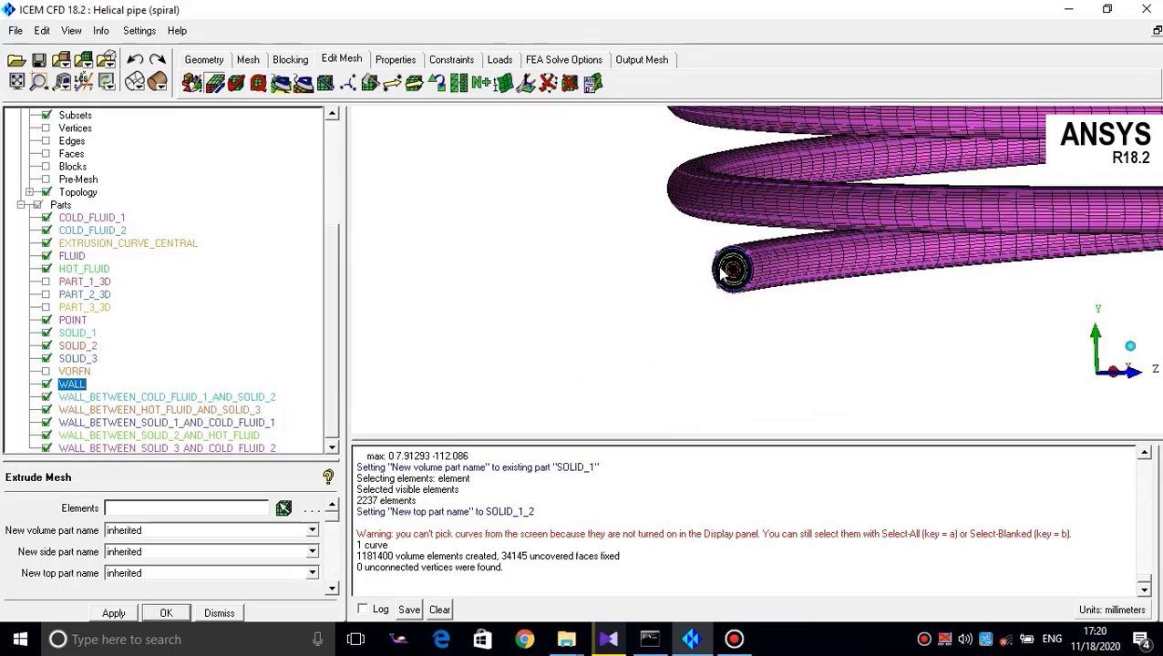
{"action": "scroll", "coordinate": [723, 293], "scroll_direction": "up", "scroll_amount": 4}
{"action": "scroll", "coordinate": [722, 292], "scroll_direction": "up", "scroll_amount": 2}
{"action": "scroll", "coordinate": [723, 290], "scroll_direction": "up", "scroll_amount": 3}
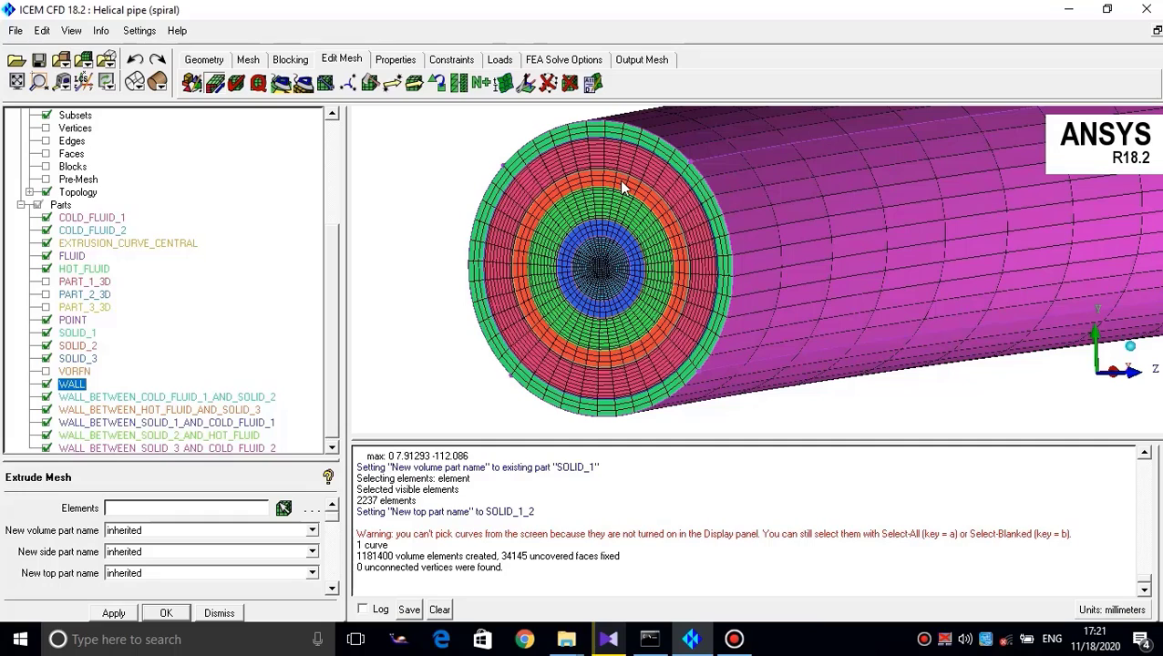
{"action": "scroll", "coordinate": [623, 183], "scroll_direction": "down", "scroll_amount": 10}
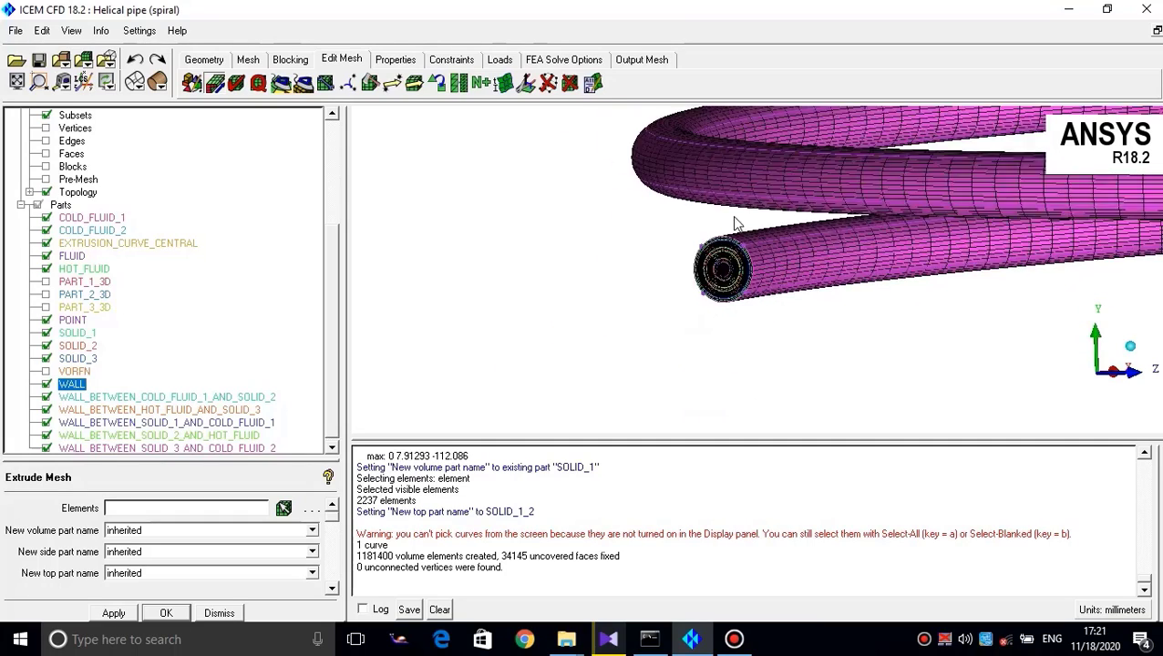
{"action": "scroll", "coordinate": [663, 347], "scroll_direction": "up", "scroll_amount": 10}
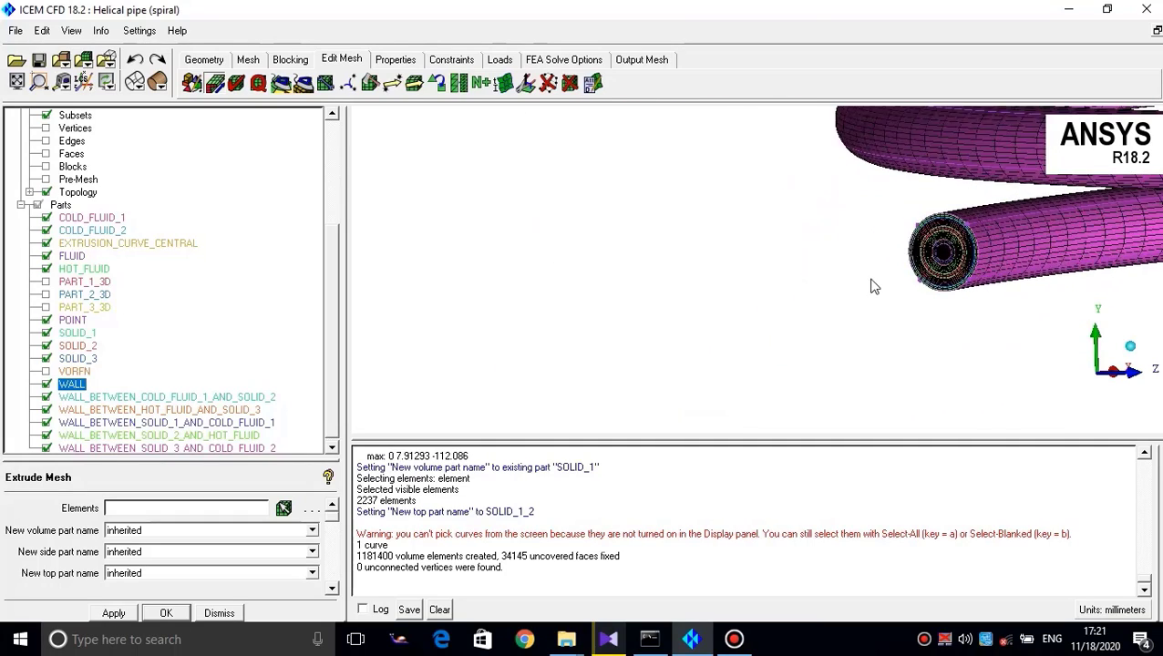
{"action": "scroll", "coordinate": [816, 252], "scroll_direction": "down", "scroll_amount": 6}
Examine the concentric-ring mesh at the pipe's upper end
{"action": "middle_click_drag", "start_coordinate": [815, 253], "coordinate": [356, 497]}
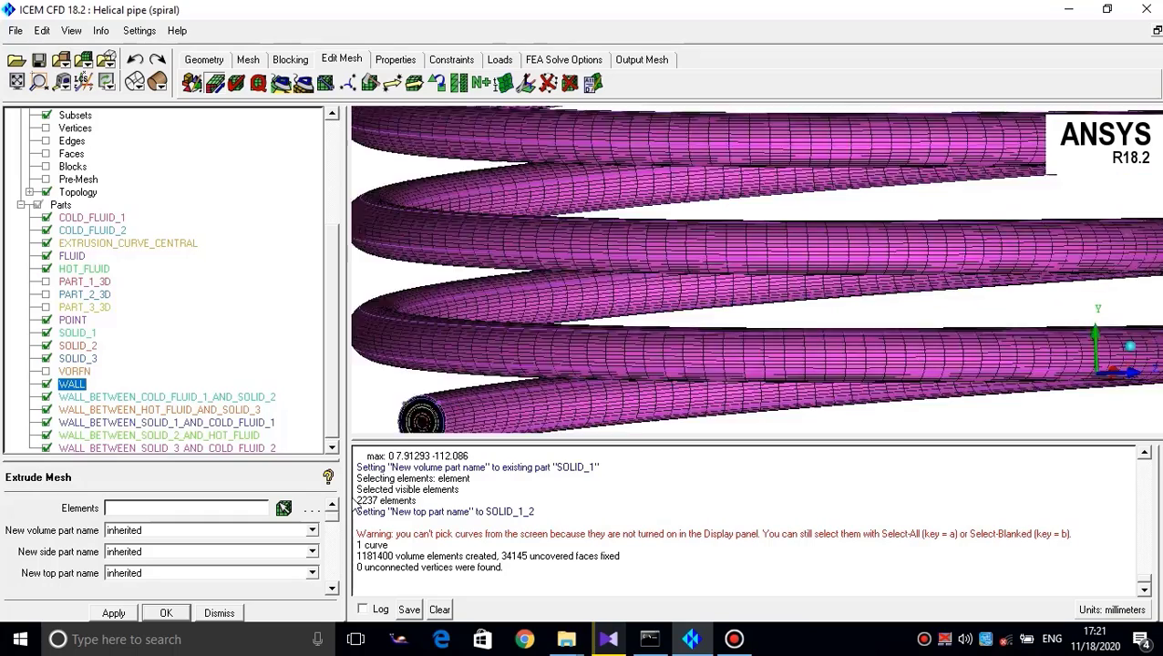
{"action": "middle_click_drag", "start_coordinate": [797, 270], "coordinate": [459, 493]}
{"action": "scroll", "coordinate": [711, 319], "scroll_direction": "up", "scroll_amount": 3}
{"action": "scroll", "coordinate": [545, 251], "scroll_direction": "up", "scroll_amount": 3}
{"action": "middle_click_drag", "start_coordinate": [545, 252], "coordinate": [758, 239]}
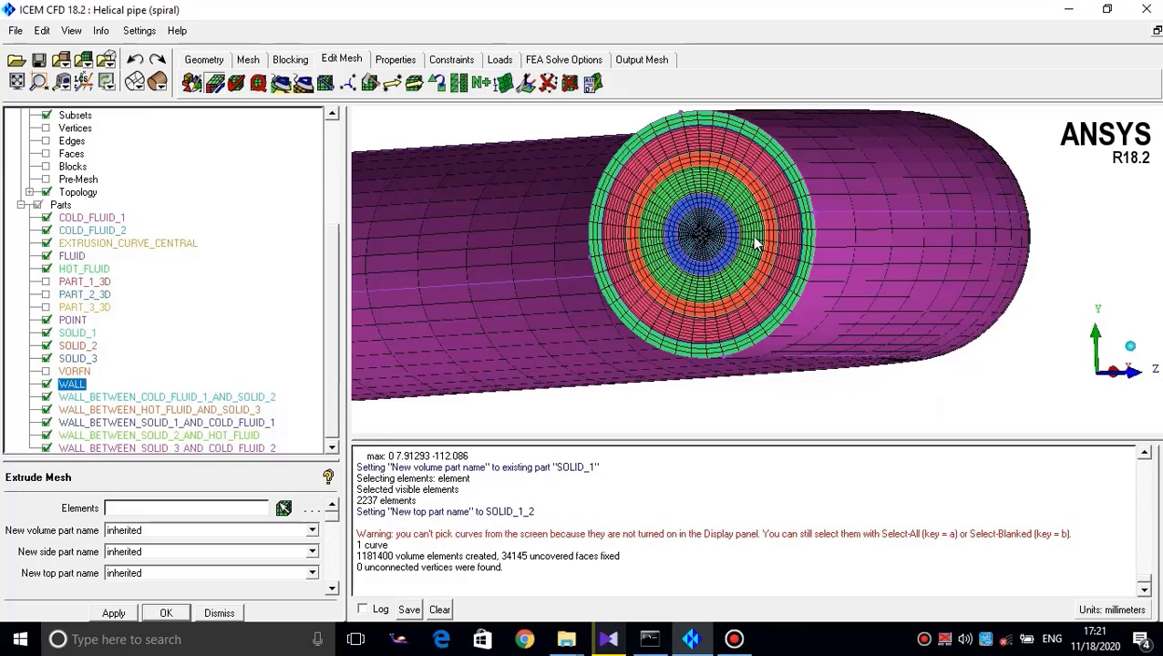
{"action": "scroll", "coordinate": [671, 271], "scroll_direction": "down", "scroll_amount": 10}
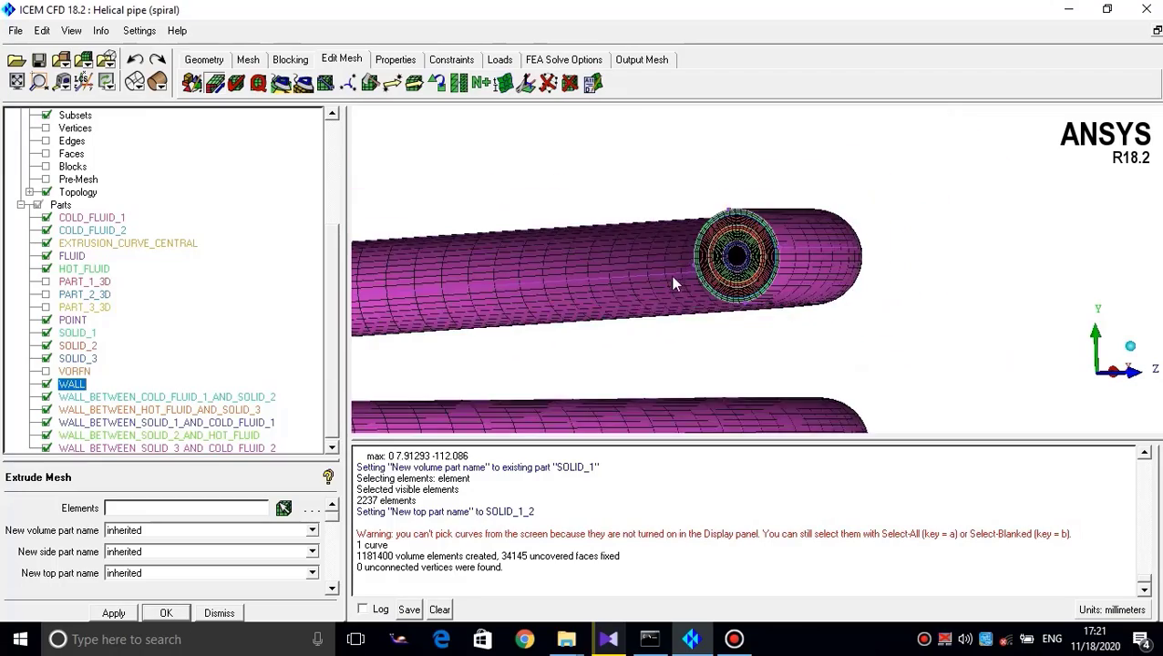
{"action": "scroll", "coordinate": [757, 307], "scroll_direction": "up", "scroll_amount": 5}
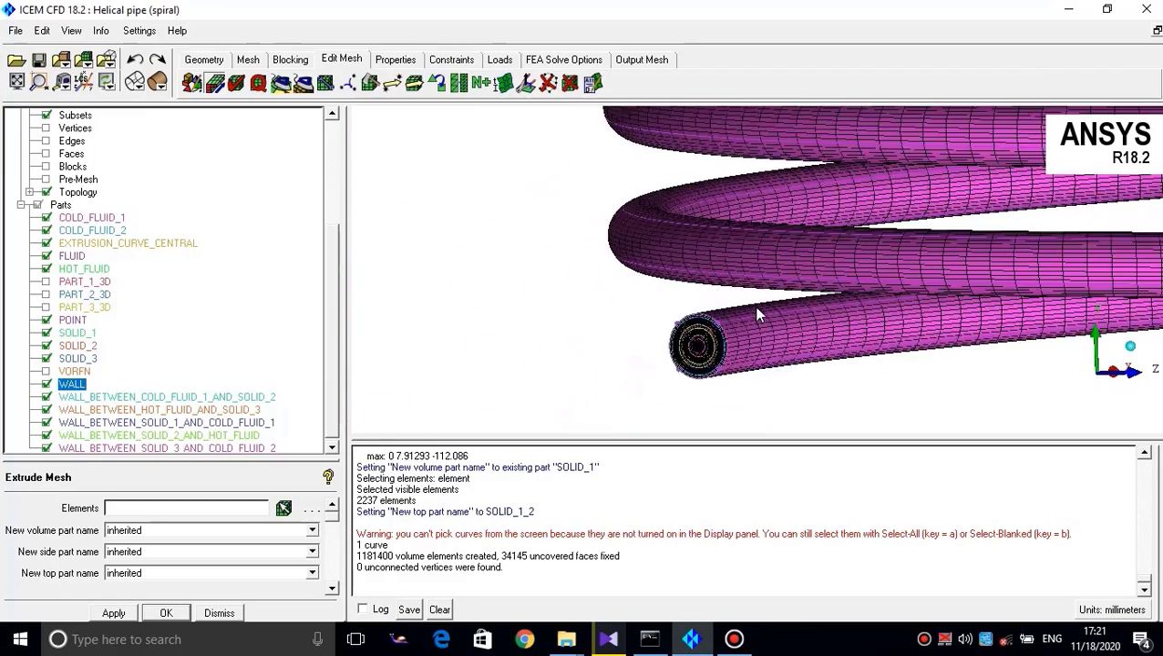
Hide the WALL part and all five WALL_BETWEEN interface parts between the fluid and solid rings
{"action": "left_click_drag", "start_coordinate": [744, 296], "coordinate": [820, 260]}
{"action": "scroll", "coordinate": [757, 287], "scroll_direction": "up", "scroll_amount": 2}
{"action": "middle_click_drag", "start_coordinate": [746, 294], "coordinate": [753, 202]}
{"action": "left_click_drag", "start_coordinate": [753, 202], "coordinate": [766, 263]}
{"action": "scroll", "coordinate": [766, 264], "scroll_direction": "up", "scroll_amount": 2}
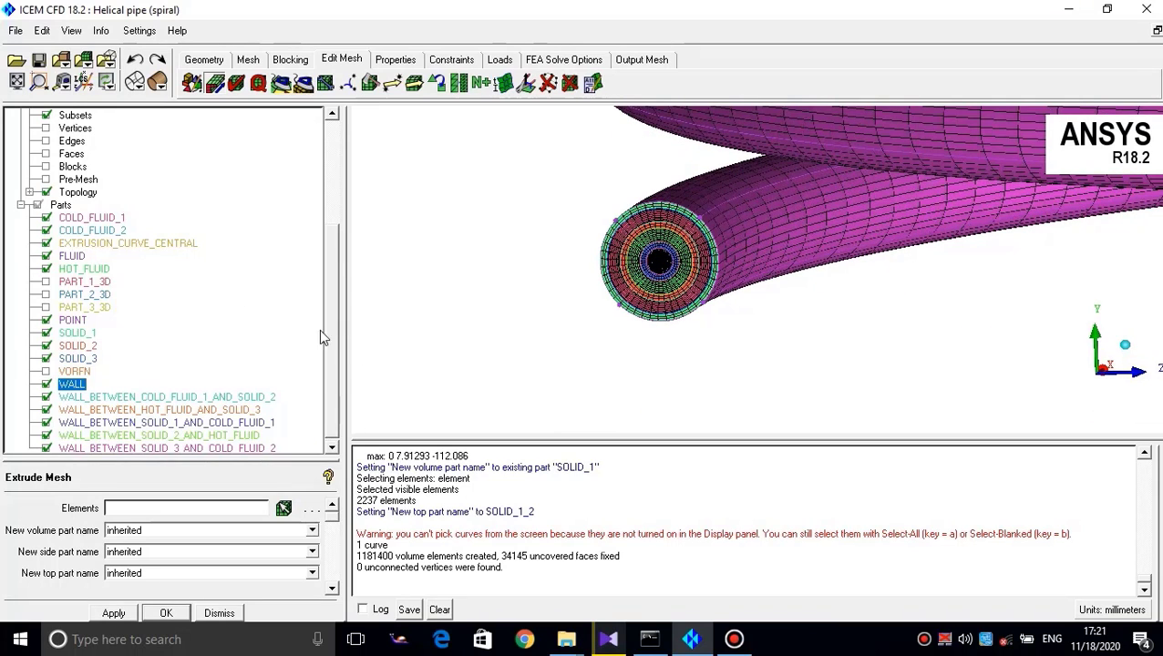
{"action": "left_click", "coordinate": [331, 451]}
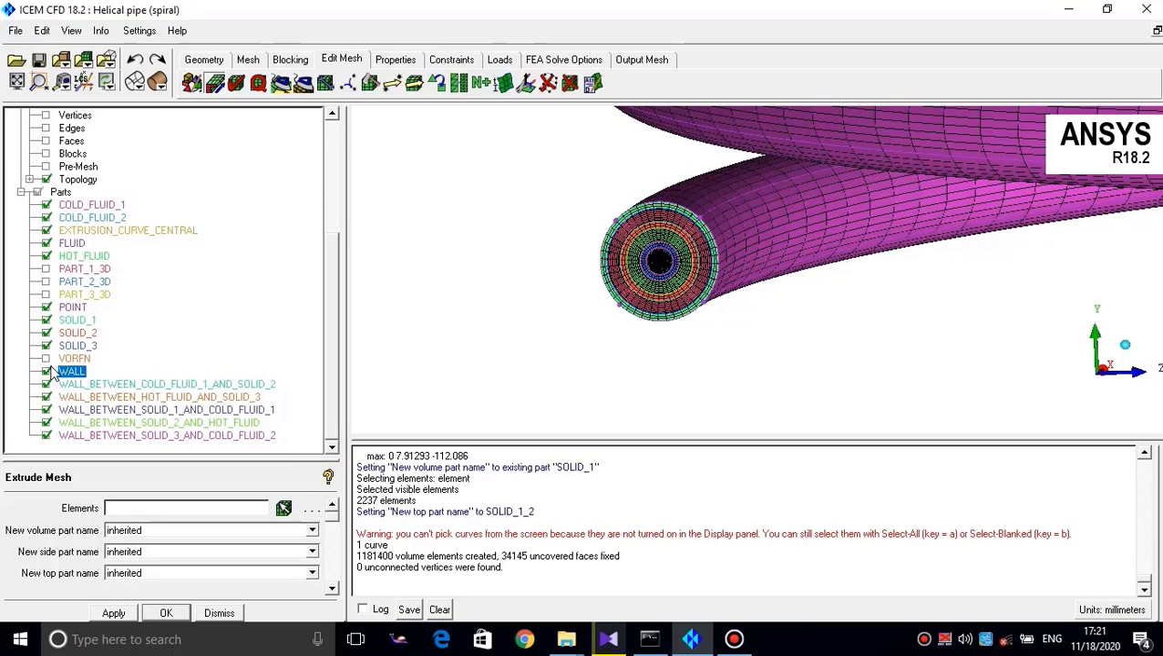
{"action": "left_click", "coordinate": [46, 384]}
{"action": "left_click", "coordinate": [45, 397]}
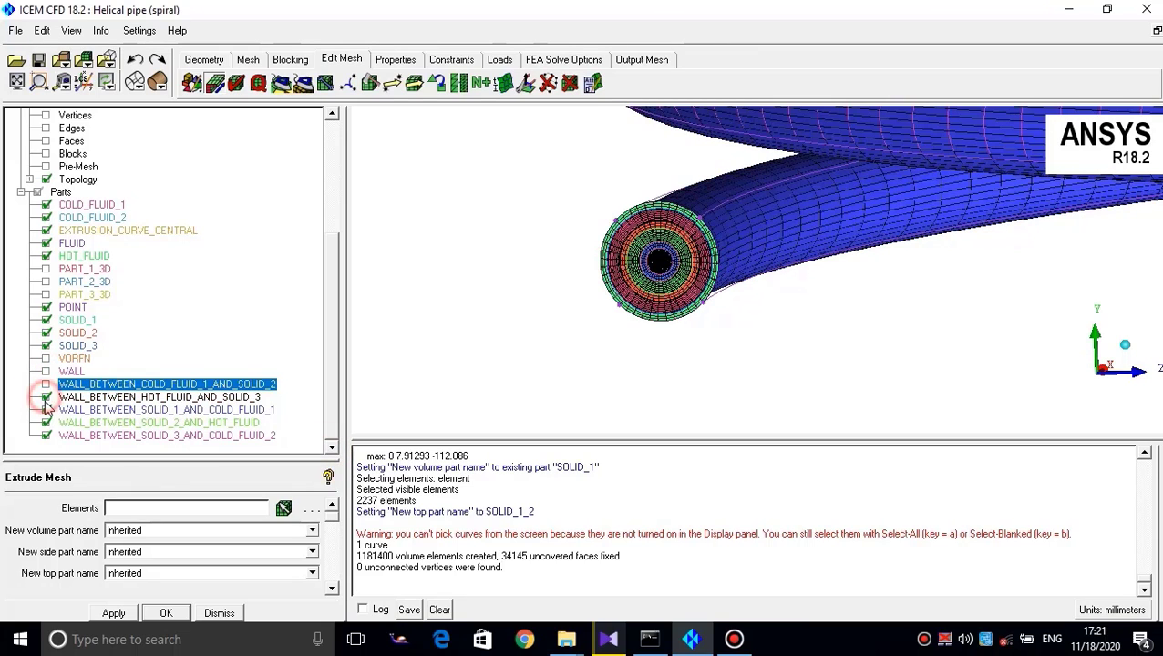
{"action": "left_click", "coordinate": [46, 411]}
{"action": "left_click", "coordinate": [46, 423]}
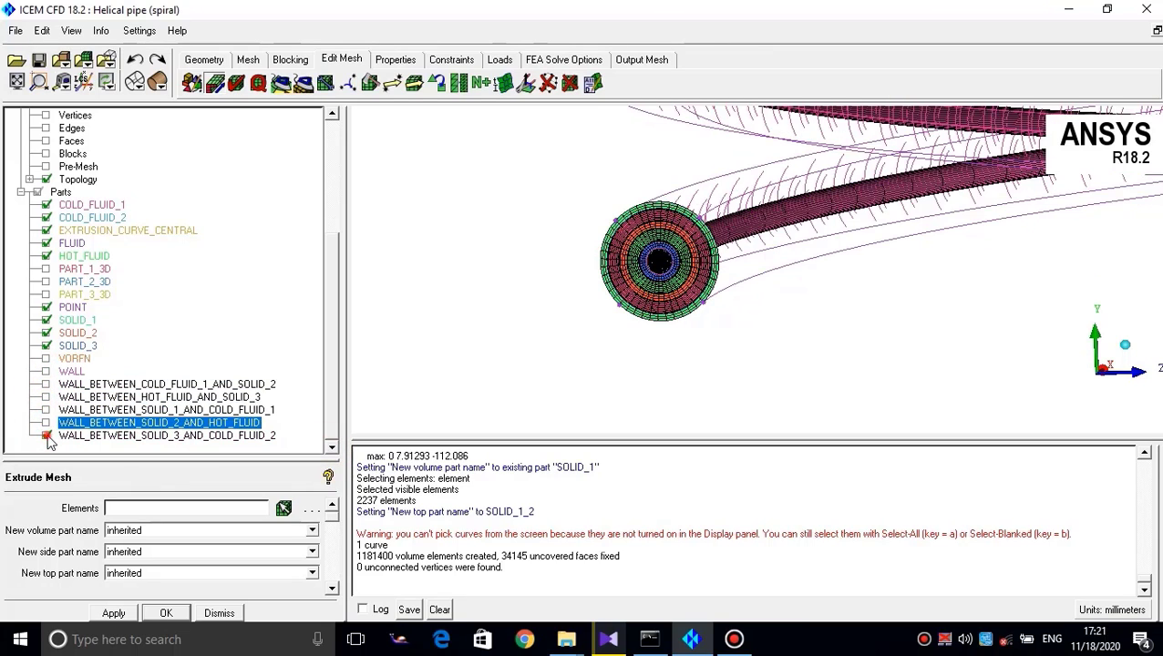
{"action": "left_click", "coordinate": [46, 435]}
Turn off the display of the geometry curves
{"action": "left_click_drag", "start_coordinate": [337, 339], "coordinate": [347, 301]}
{"action": "scroll", "coordinate": [654, 230], "scroll_direction": "up", "scroll_amount": 2}
{"action": "scroll", "coordinate": [654, 230], "scroll_direction": "down", "scroll_amount": 4}
{"action": "scroll", "coordinate": [723, 261], "scroll_direction": "down", "scroll_amount": 1}
{"action": "scroll", "coordinate": [722, 261], "scroll_direction": "up", "scroll_amount": 3}
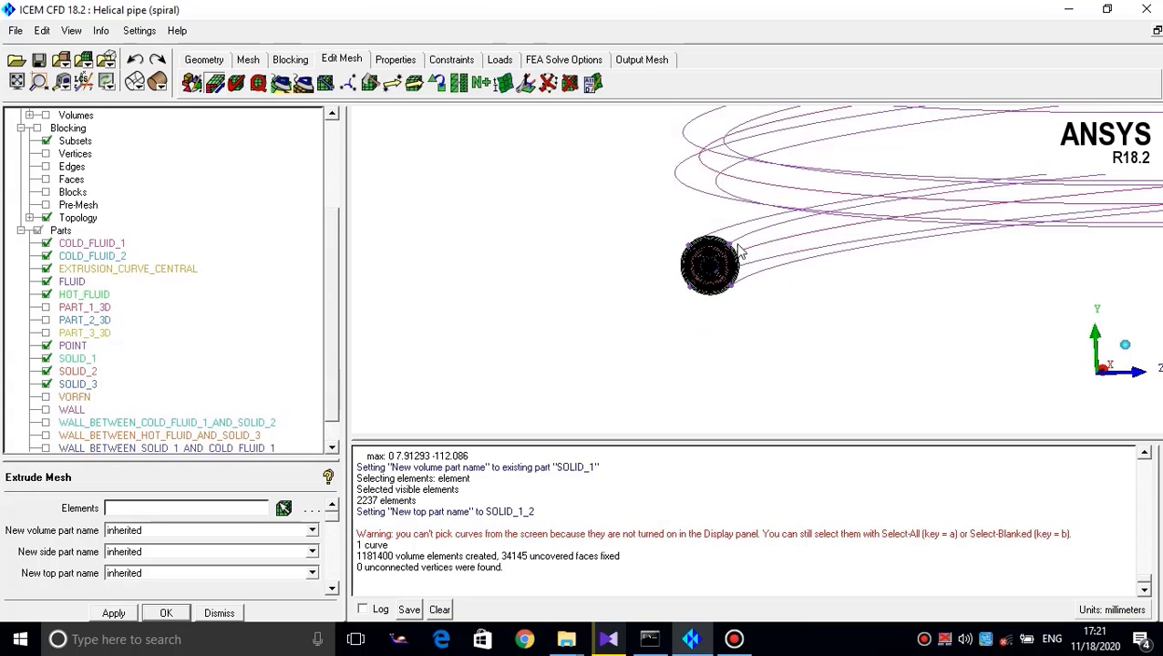
{"action": "scroll", "coordinate": [758, 239], "scroll_direction": "down", "scroll_amount": 4}
{"action": "scroll", "coordinate": [331, 258], "scroll_direction": "up", "scroll_amount": 3}
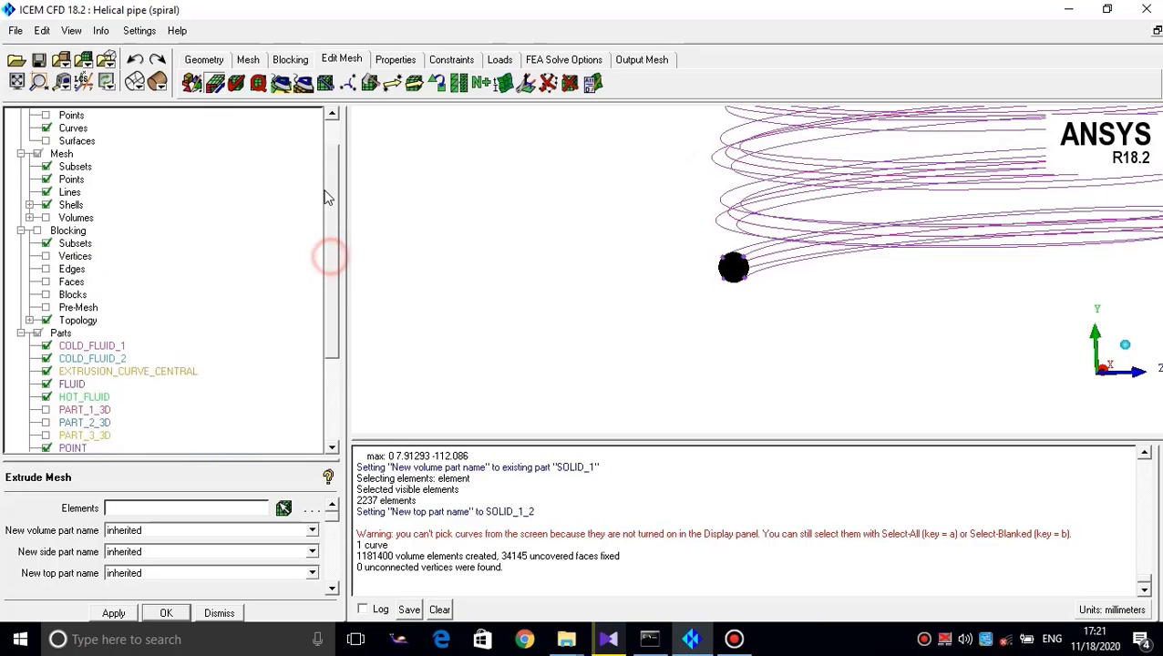
{"action": "left_click", "coordinate": [45, 141]}
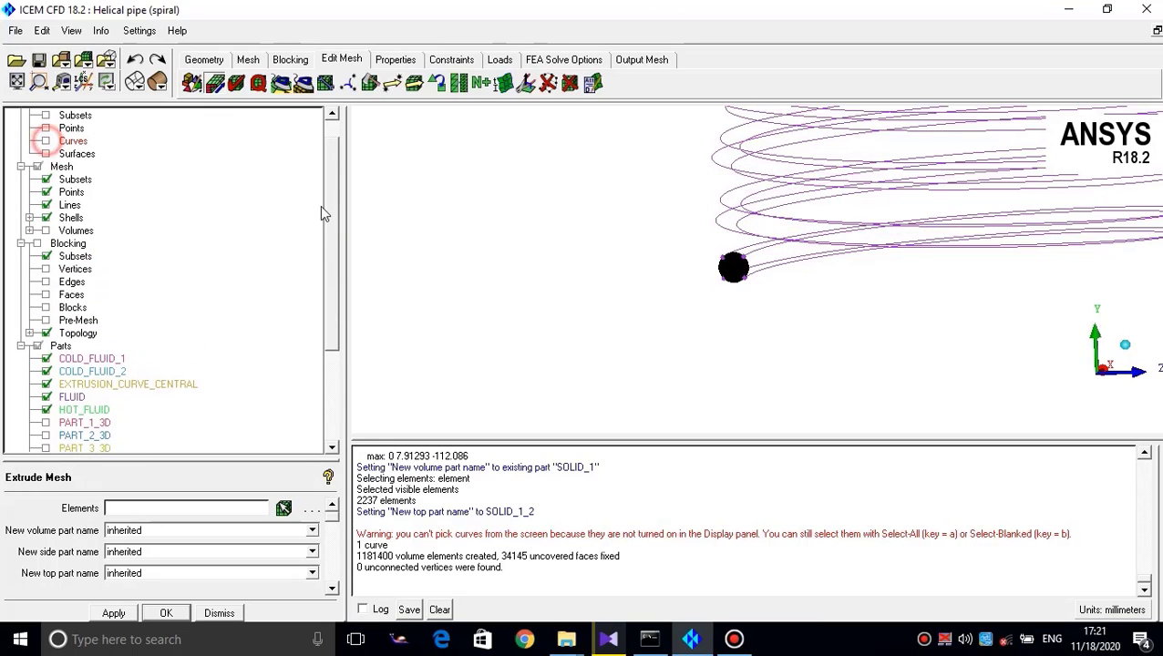
{"action": "scroll", "coordinate": [815, 306], "scroll_direction": "down", "scroll_amount": 3}
{"action": "scroll", "coordinate": [774, 303], "scroll_direction": "up", "scroll_amount": 3}
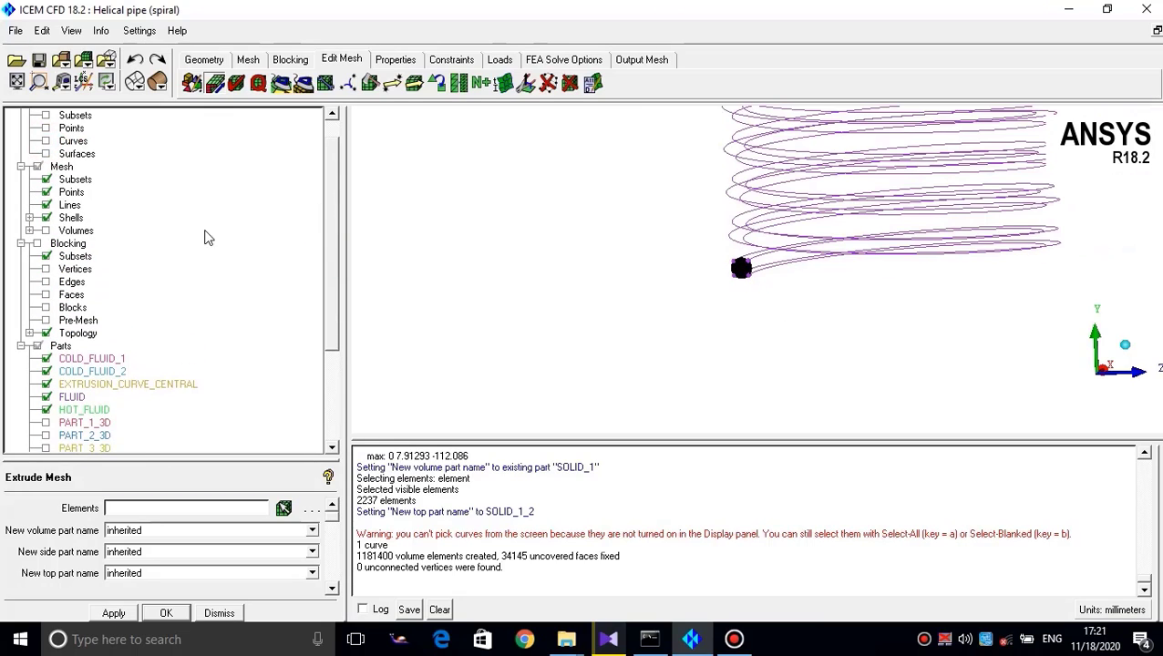
Turn off the display of the mesh lines, points and subsets, keeping the shells shown
{"action": "left_click", "coordinate": [46, 206]}
{"action": "left_click", "coordinate": [46, 193]}
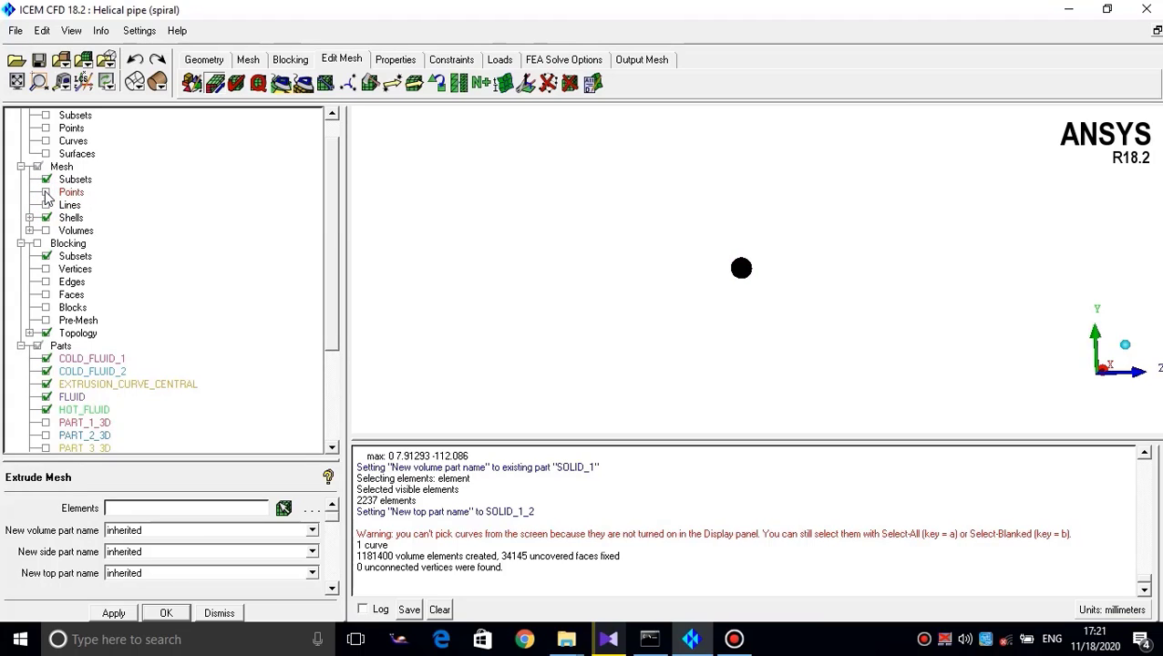
{"action": "left_click", "coordinate": [46, 179]}
{"action": "scroll", "coordinate": [649, 293], "scroll_direction": "up", "scroll_amount": 5}
{"action": "scroll", "coordinate": [562, 290], "scroll_direction": "up", "scroll_amount": 2}
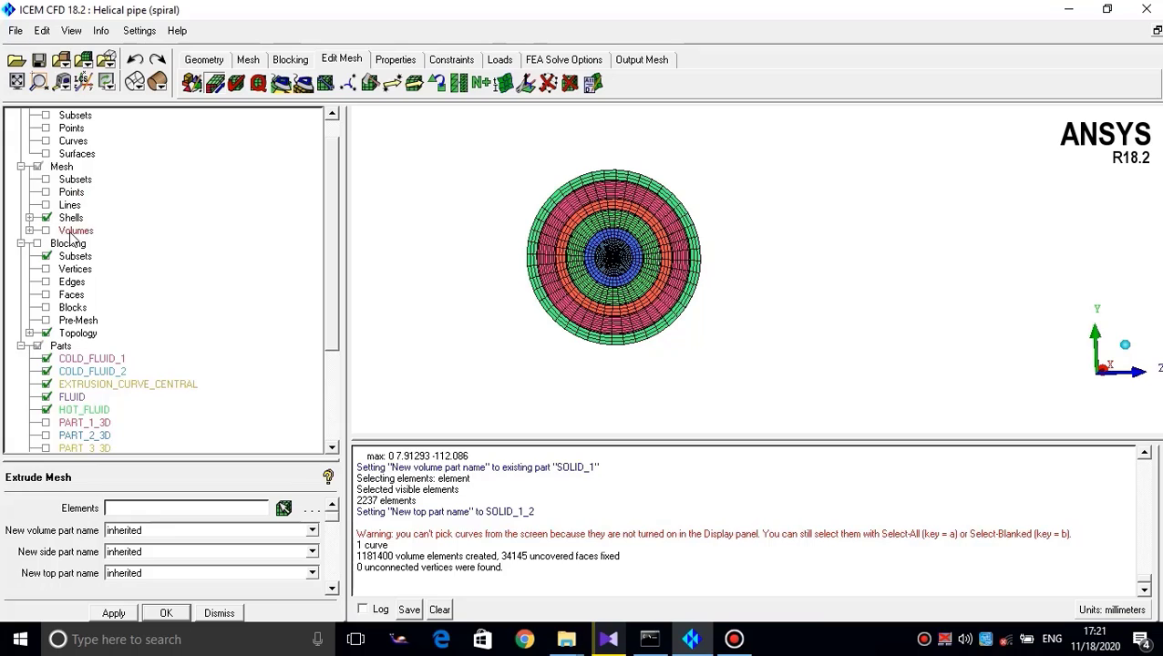
{"action": "scroll", "coordinate": [878, 229], "scroll_direction": "up", "scroll_amount": 5}
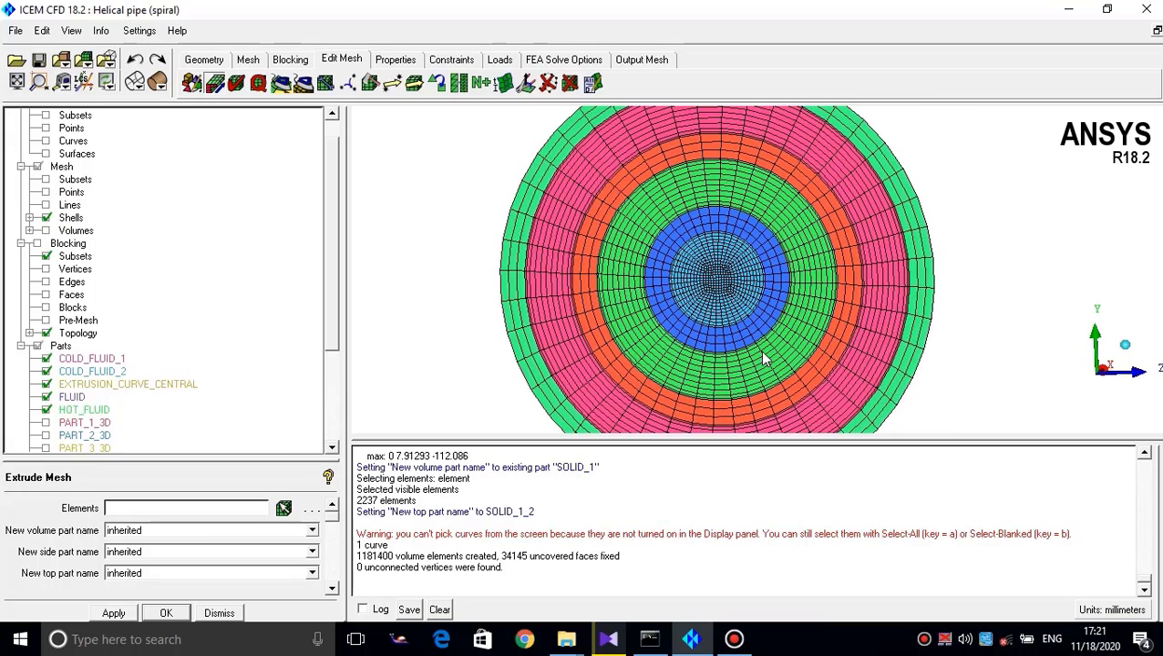
Examine the shell mesh of the concentric rings on the pipe's end faces
{"action": "scroll", "coordinate": [785, 308], "scroll_direction": "down", "scroll_amount": 4}
{"action": "scroll", "coordinate": [786, 308], "scroll_direction": "down", "scroll_amount": 5}
{"action": "left_click_drag", "start_coordinate": [775, 285], "coordinate": [626, 277]}
{"action": "scroll", "coordinate": [626, 277], "scroll_direction": "up", "scroll_amount": 8}
{"action": "middle_click_drag", "start_coordinate": [625, 277], "coordinate": [764, 320]}
{"action": "left_click_drag", "start_coordinate": [330, 330], "coordinate": [330, 339]}
{"action": "scroll", "coordinate": [761, 290], "scroll_direction": "up", "scroll_amount": 6}
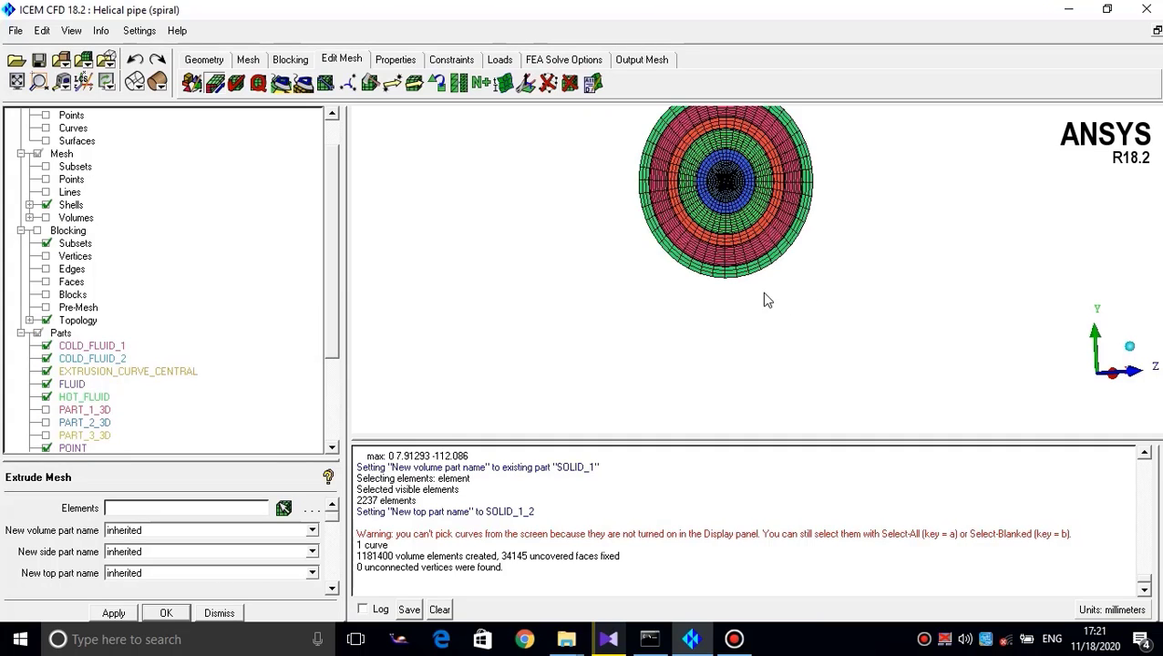
{"action": "middle_click_drag", "start_coordinate": [773, 210], "coordinate": [756, 286]}
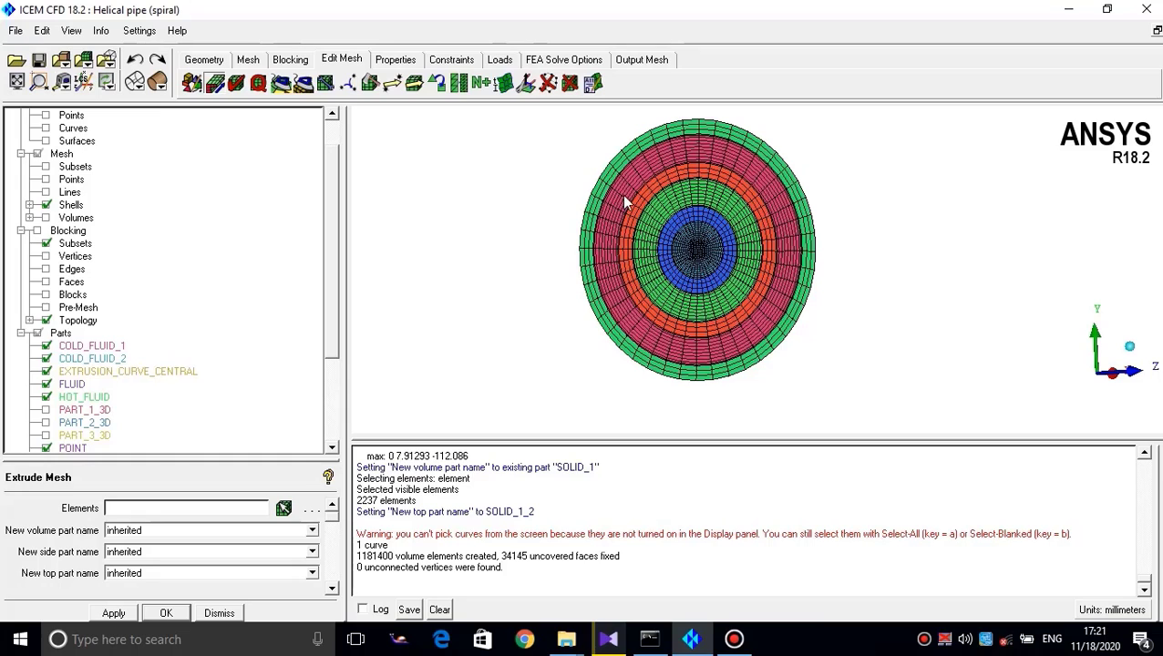
{"action": "scroll", "coordinate": [629, 238], "scroll_direction": "up", "scroll_amount": 3}
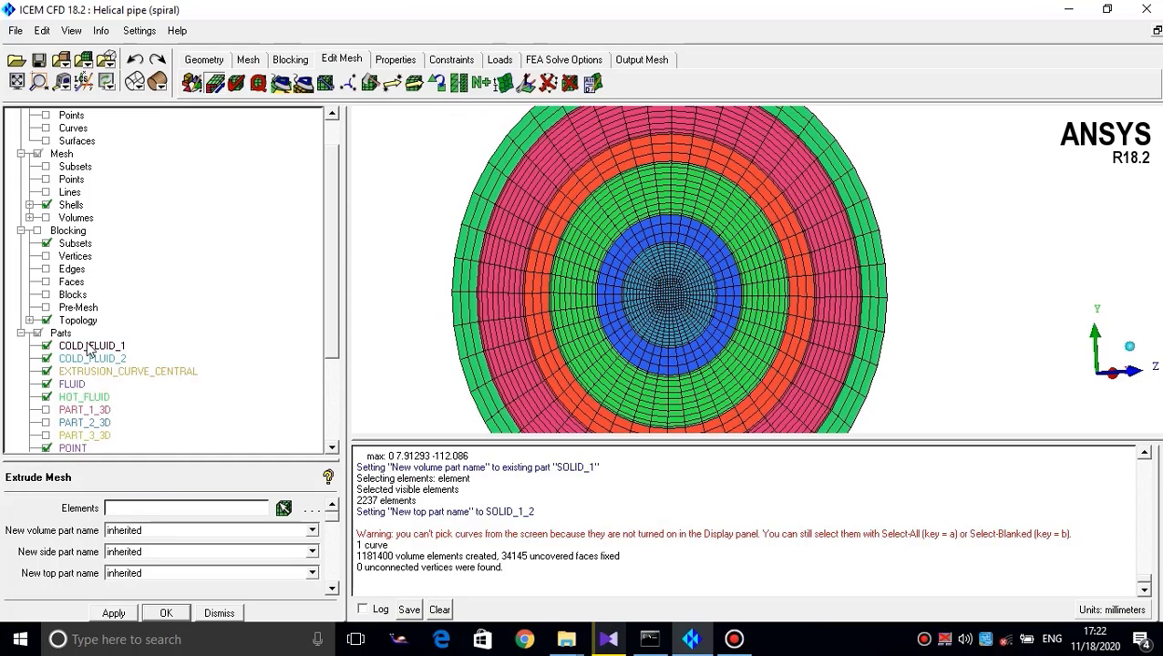
Hide all parts and show only COLD_FLUID_1
{"action": "left_click_drag", "start_coordinate": [331, 322], "coordinate": [335, 380]}
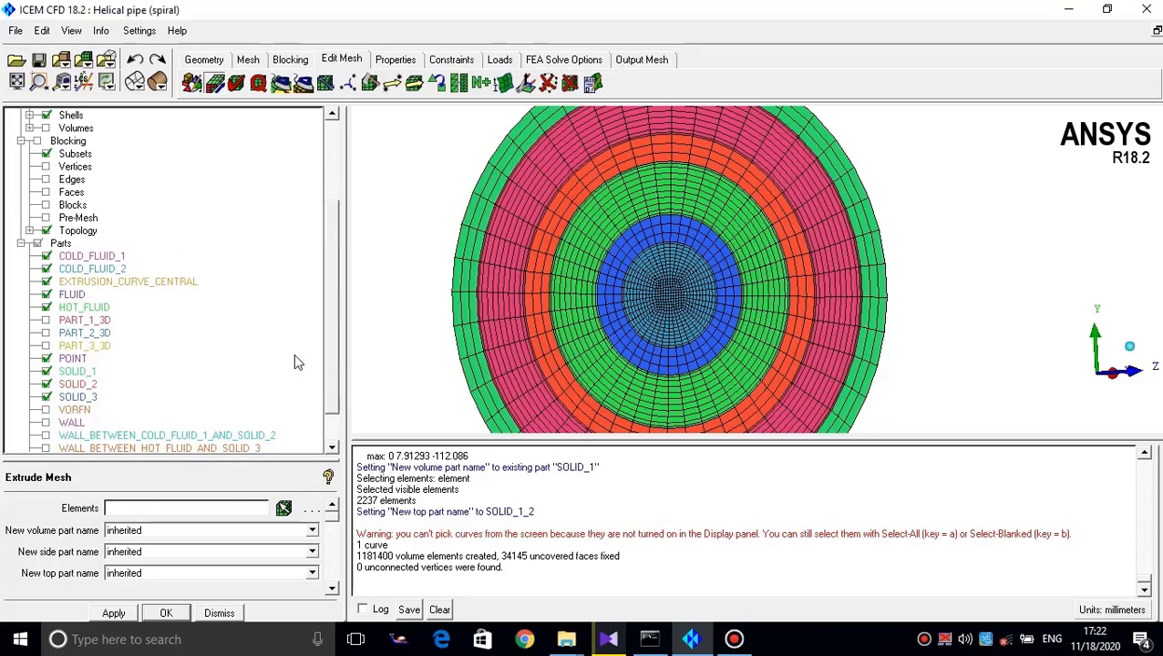
{"action": "left_click", "coordinate": [36, 244]}
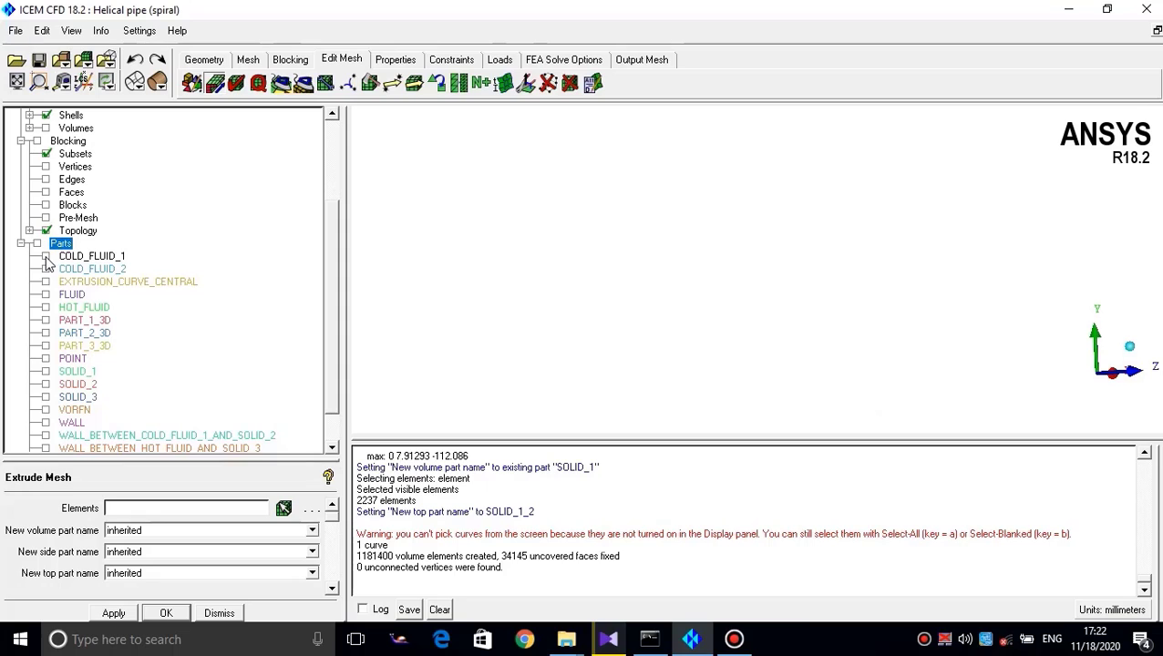
{"action": "left_click", "coordinate": [46, 256]}
{"action": "scroll", "coordinate": [793, 304], "scroll_direction": "down", "scroll_amount": 8}
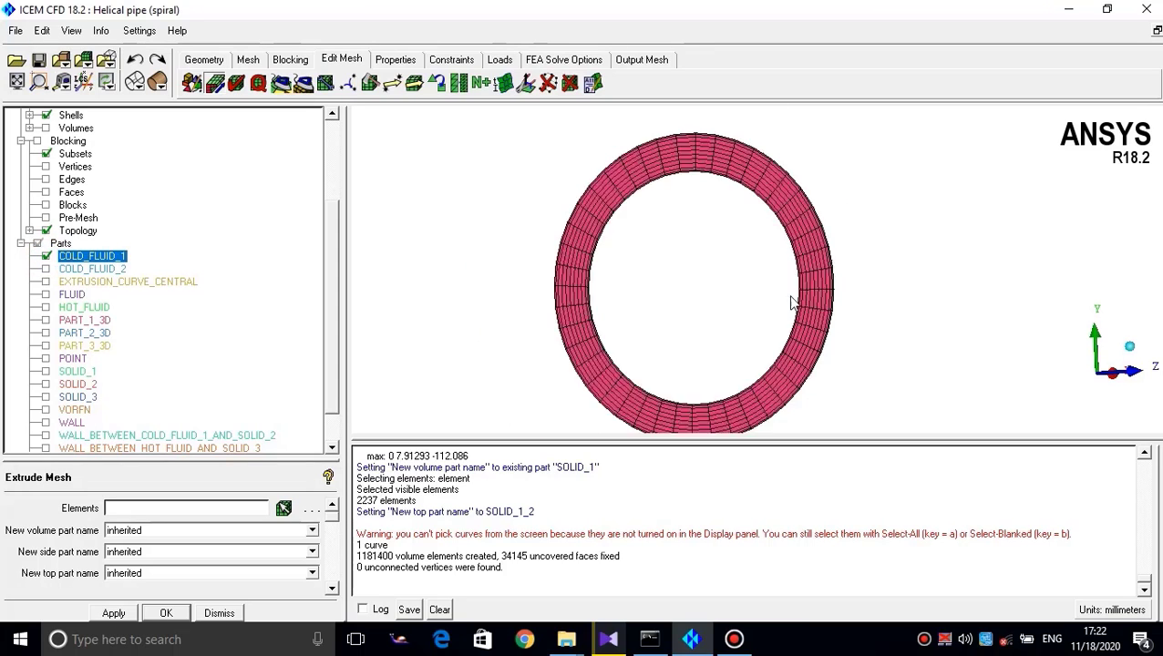
Inspect the COLD_FLUID_1 shell rings at both ends of the pipe
{"action": "scroll", "coordinate": [811, 306], "scroll_direction": "down", "scroll_amount": 6}
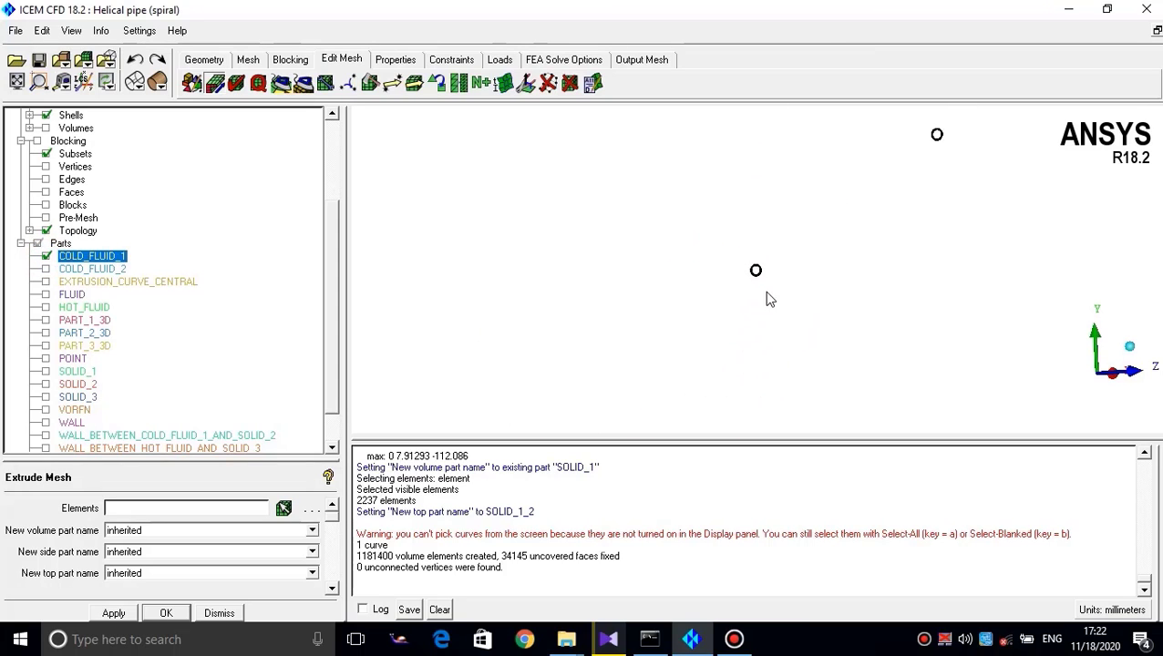
{"action": "scroll", "coordinate": [764, 291], "scroll_direction": "up", "scroll_amount": 3}
{"action": "middle_click_drag", "start_coordinate": [763, 291], "coordinate": [528, 364]}
{"action": "scroll", "coordinate": [571, 350], "scroll_direction": "up", "scroll_amount": 2}
{"action": "middle_click_drag", "start_coordinate": [675, 300], "coordinate": [836, 221]}
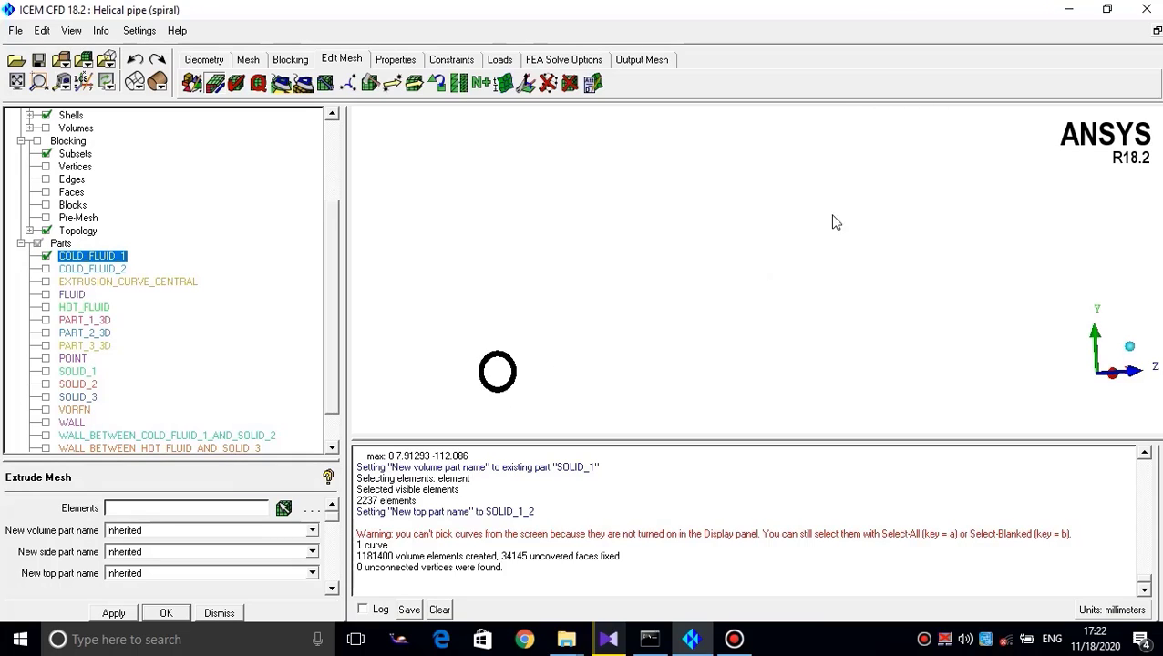
{"action": "scroll", "coordinate": [598, 330], "scroll_direction": "up", "scroll_amount": 2}
{"action": "middle_click_drag", "start_coordinate": [598, 330], "coordinate": [873, 210]}
{"action": "scroll", "coordinate": [618, 299], "scroll_direction": "up", "scroll_amount": 1}
{"action": "scroll", "coordinate": [619, 308], "scroll_direction": "up", "scroll_amount": 3}
{"action": "middle_click_drag", "start_coordinate": [621, 312], "coordinate": [716, 287]}
{"action": "scroll", "coordinate": [805, 226], "scroll_direction": "down", "scroll_amount": 3}
{"action": "scroll", "coordinate": [715, 293], "scroll_direction": "up", "scroll_amount": 5}
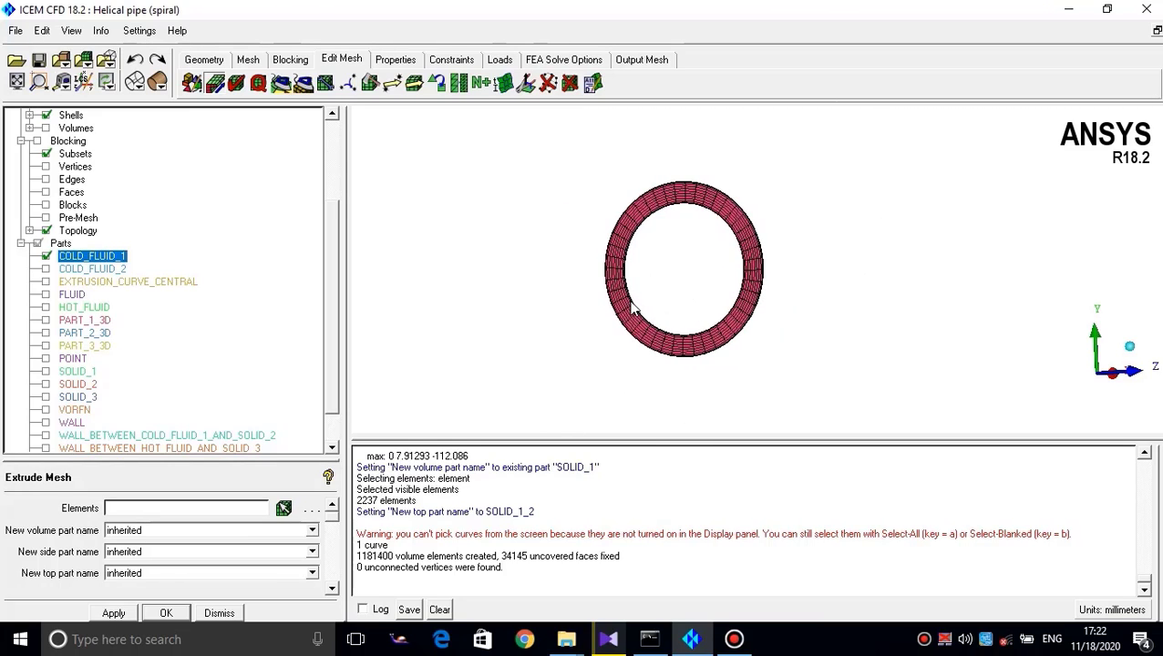
Create a part named inlet_cold_fluid_1 from the mesh elements of the COLD_FLUID_1 ring at the pipe's lower end
{"action": "right_click", "coordinate": [60, 243]}
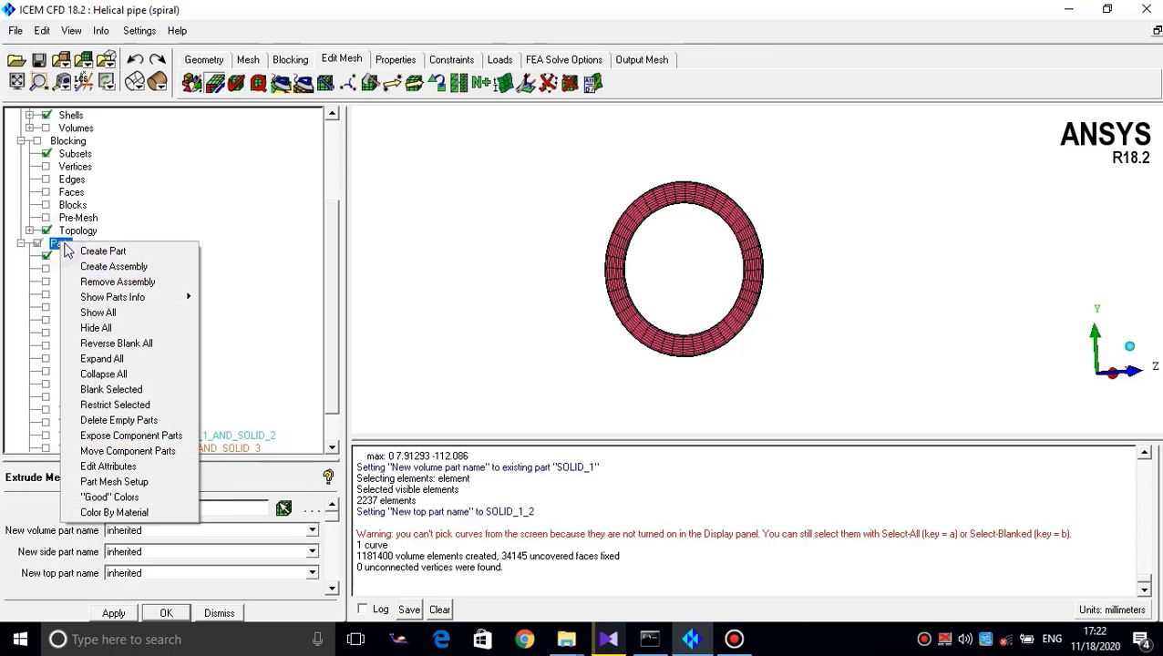
{"action": "left_click", "coordinate": [102, 252]}
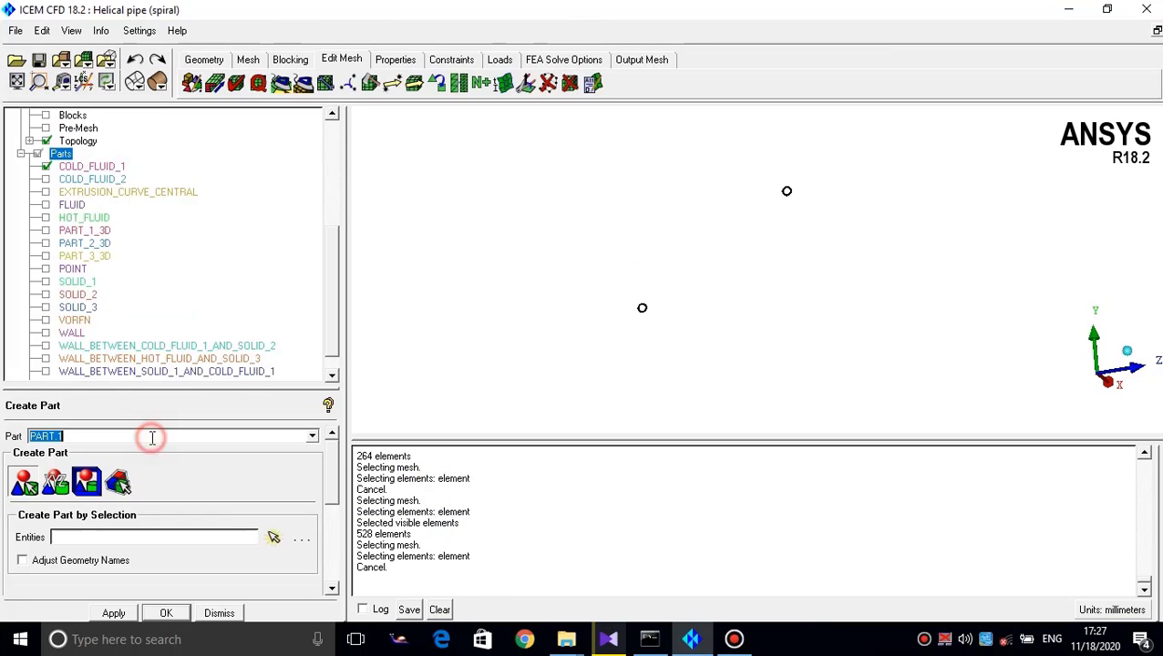
{"action": "type", "text": "inlet_cold_fluid_1"}
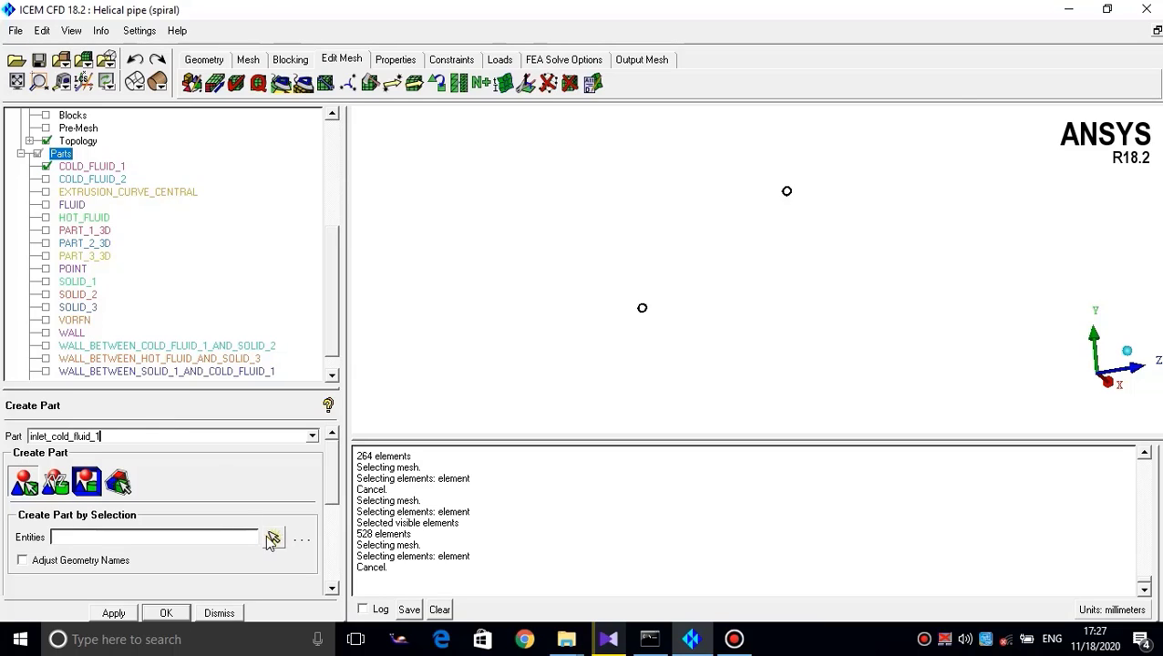
{"action": "left_click", "coordinate": [273, 537]}
{"action": "left_click_drag", "start_coordinate": [558, 278], "coordinate": [711, 344]}
{"action": "middle_click", "coordinate": [651, 334]}
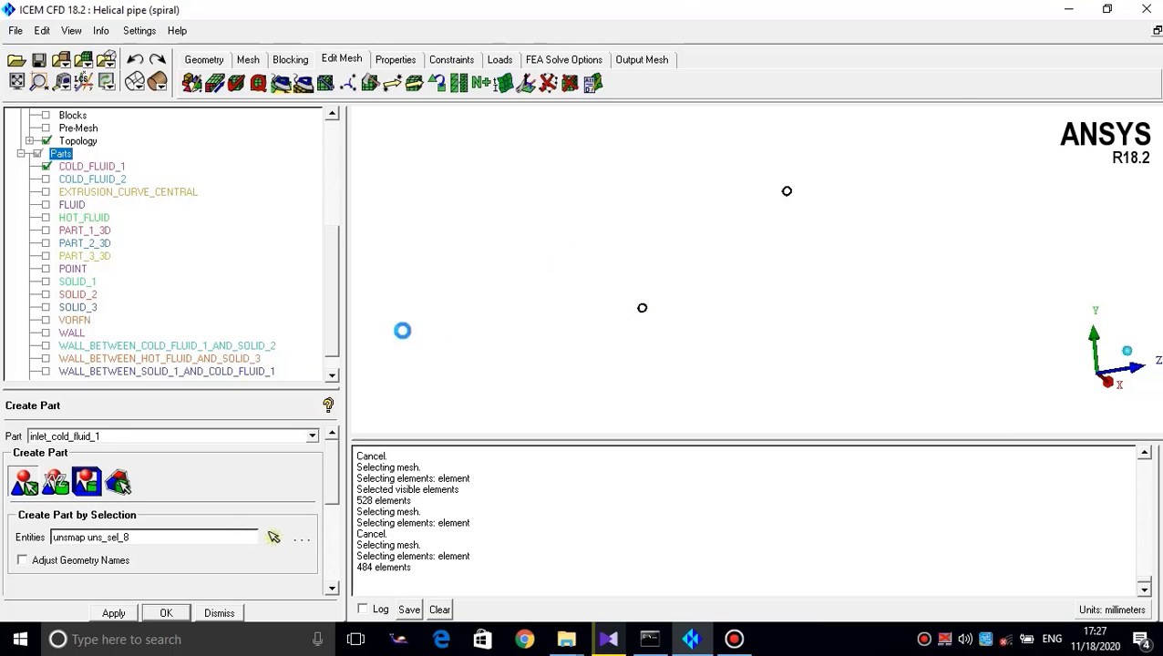
Create a part named outlet_COLD_FLUID_1 from the mesh elements of the COLD_FLUID_1 ring at the pipe's upper end
{"action": "double_click", "coordinate": [57, 436]}
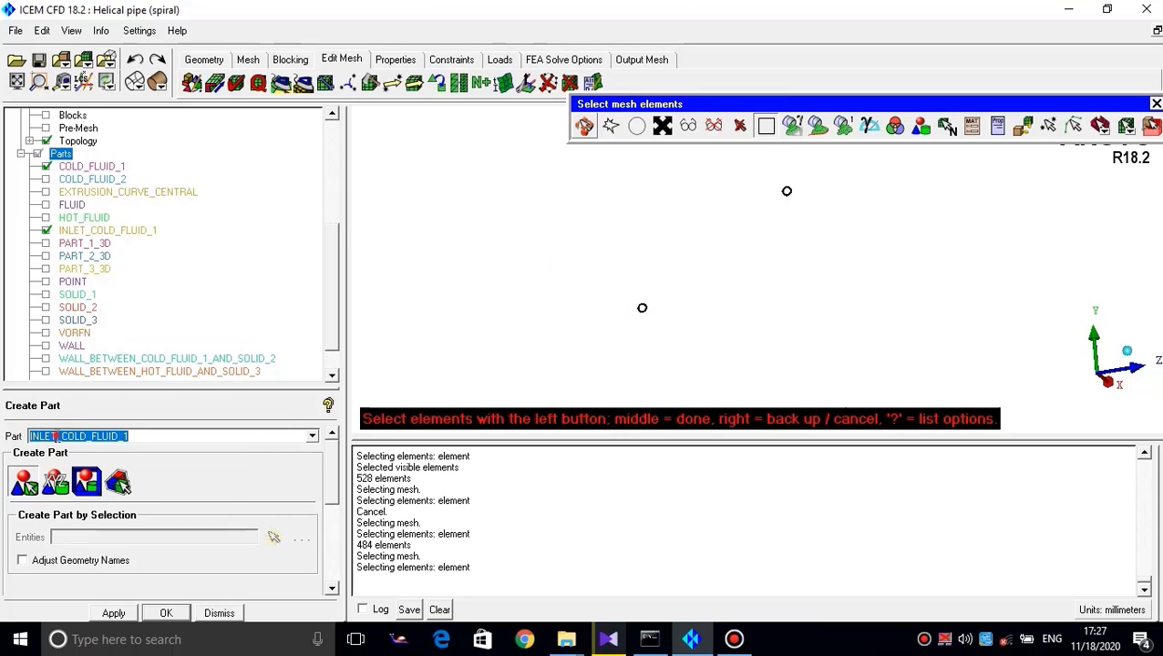
{"action": "left_click_drag", "start_coordinate": [57, 435], "coordinate": [5, 441]}
{"action": "type", "text": "ou"}
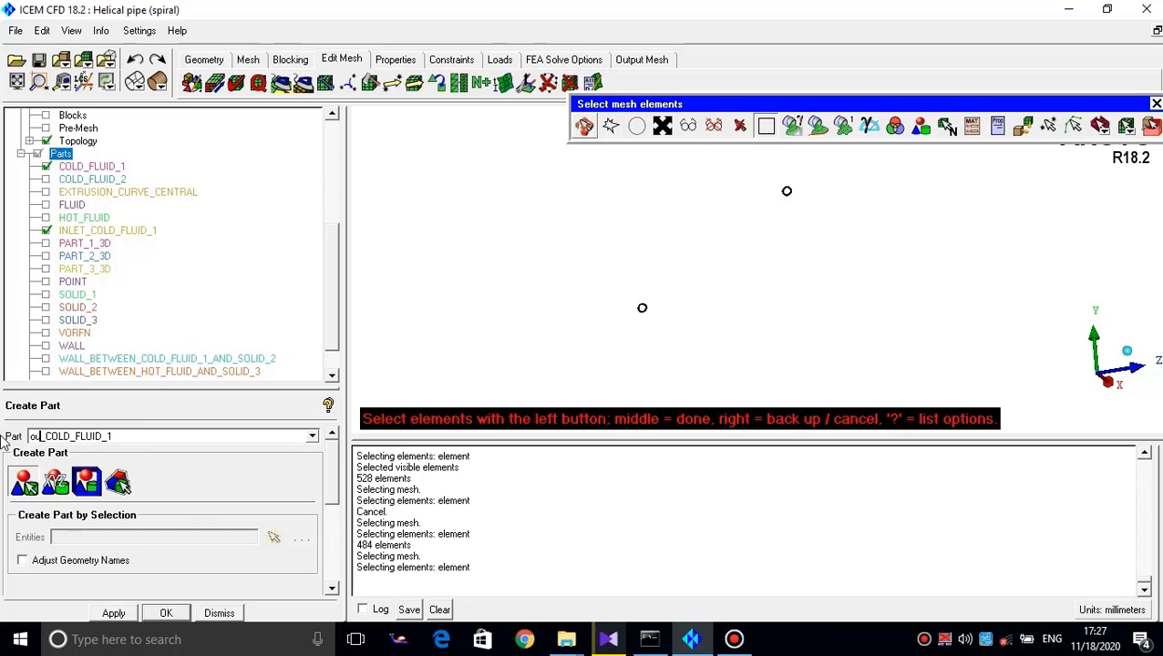
{"action": "type", "text": "tlet"}
{"action": "left_click_drag", "start_coordinate": [741, 170], "coordinate": [857, 255]}
{"action": "middle_click", "coordinate": [794, 251]}
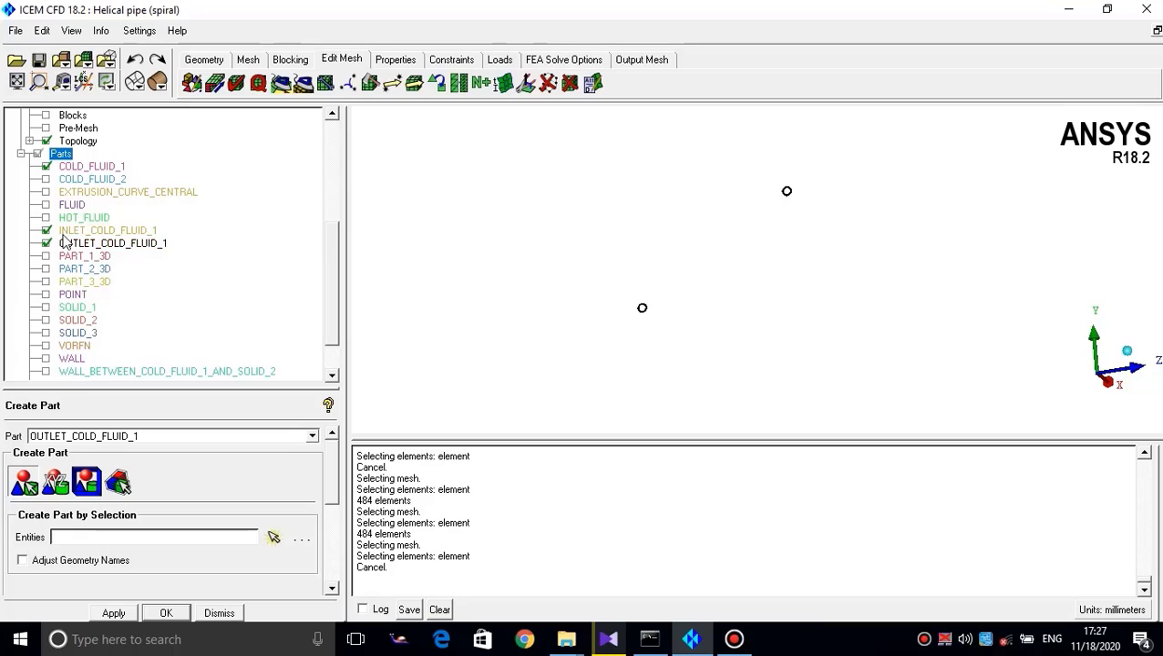
Hide COLD_FLUID_1 with its inlet and outlet parts and show only COLD_FLUID_2
{"action": "left_click", "coordinate": [46, 242]}
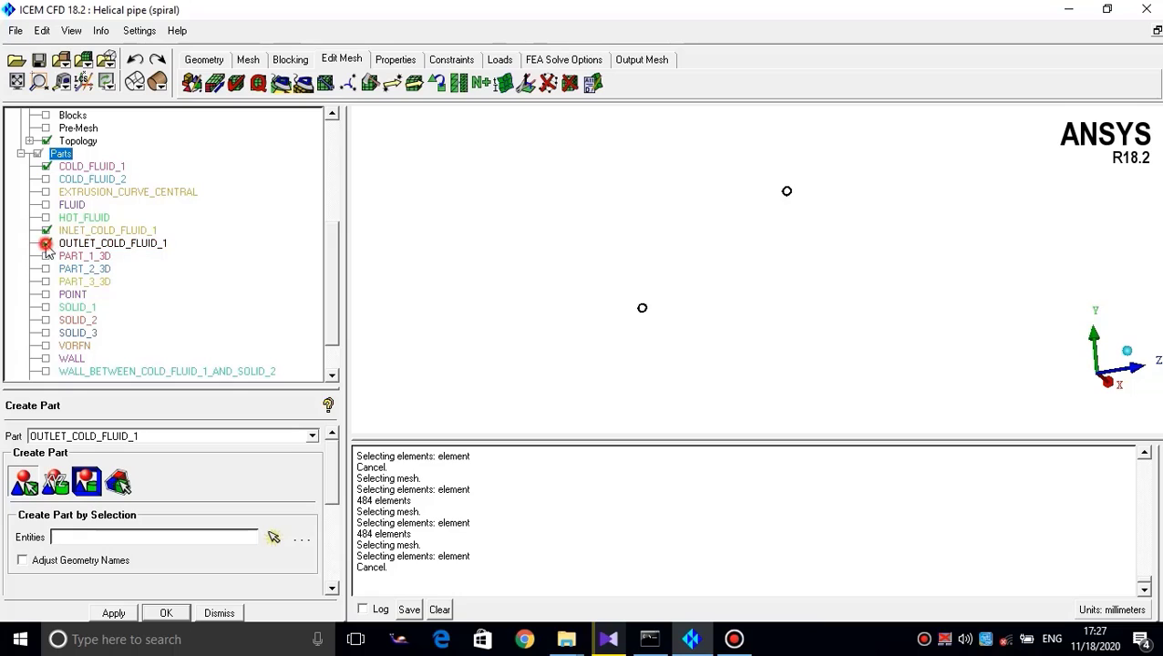
{"action": "left_click", "coordinate": [46, 165]}
{"action": "left_click", "coordinate": [46, 179]}
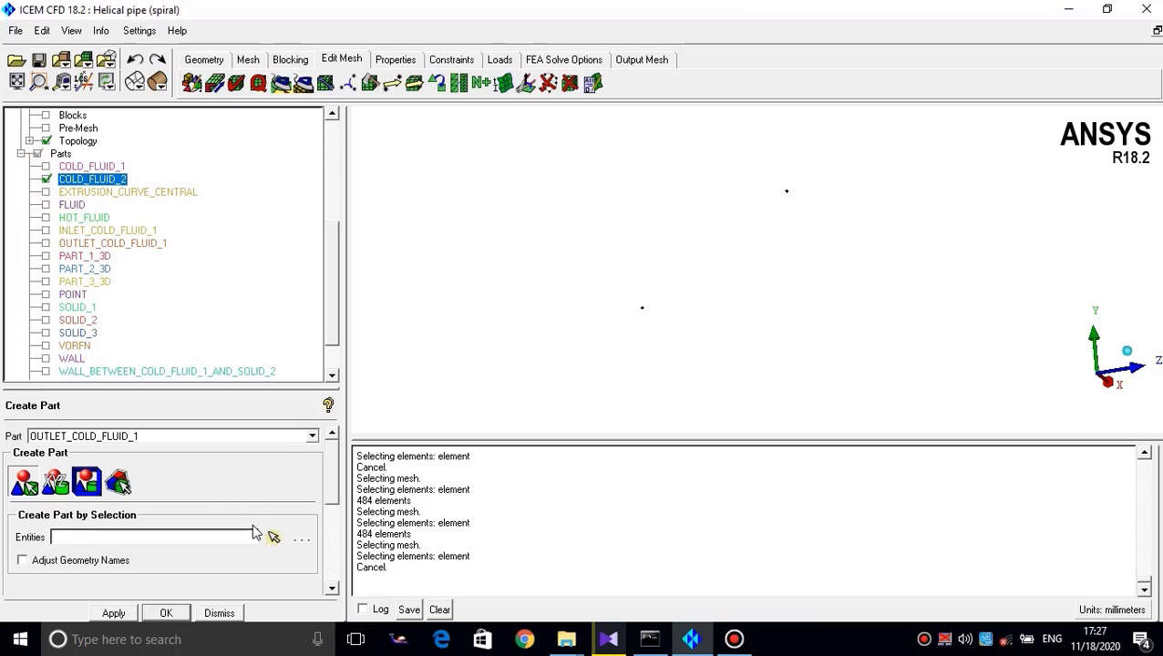
Create a part named OUTLET_COLD_FLUID_2 from the COLD_FLUID_2 mesh elements at the pipe's upper end
{"action": "double_click", "coordinate": [160, 436]}
{"action": "left_click", "coordinate": [161, 436]}
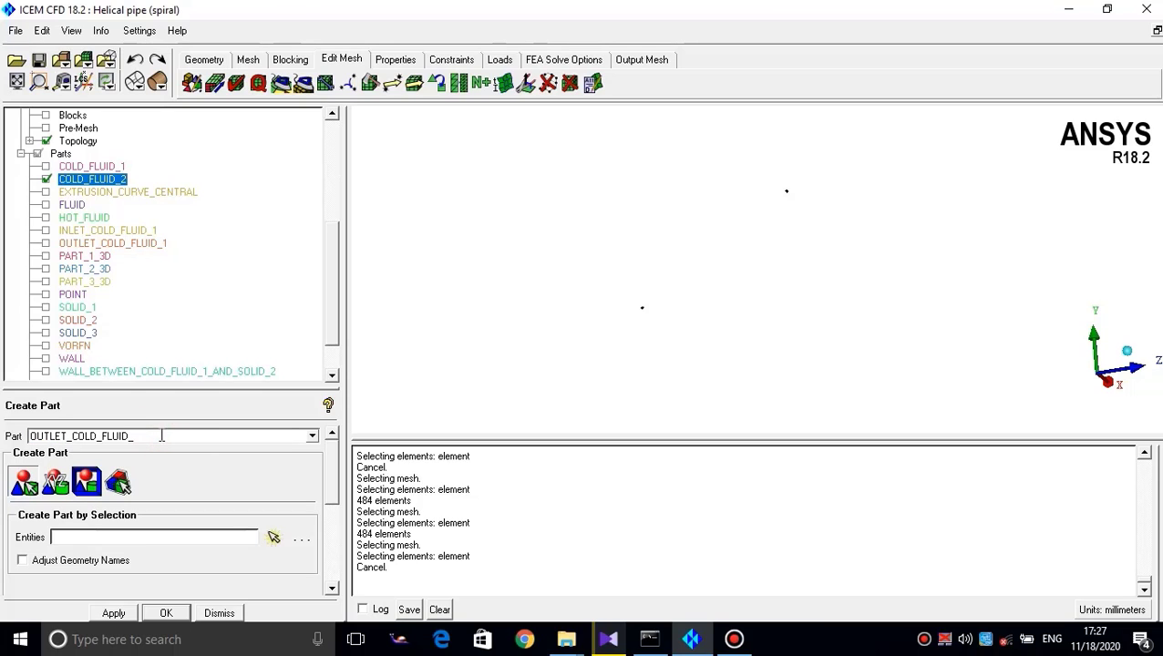
{"action": "left_click", "coordinate": [273, 537]}
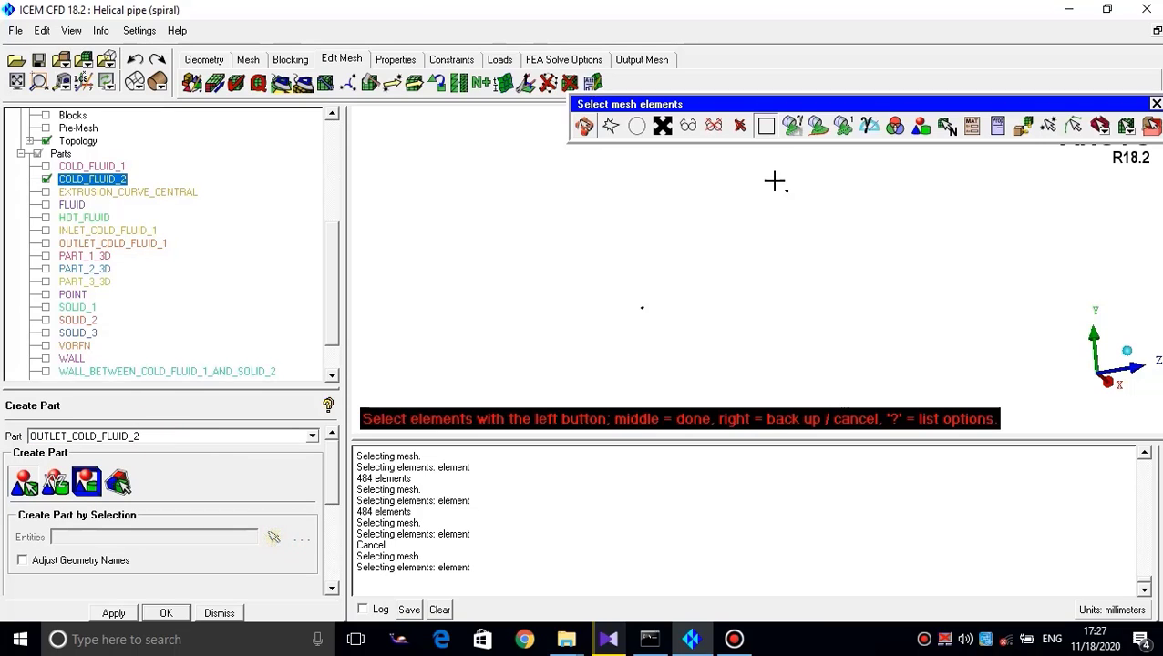
{"action": "left_click_drag", "start_coordinate": [725, 204], "coordinate": [783, 242]}
{"action": "middle_click", "coordinate": [736, 241]}
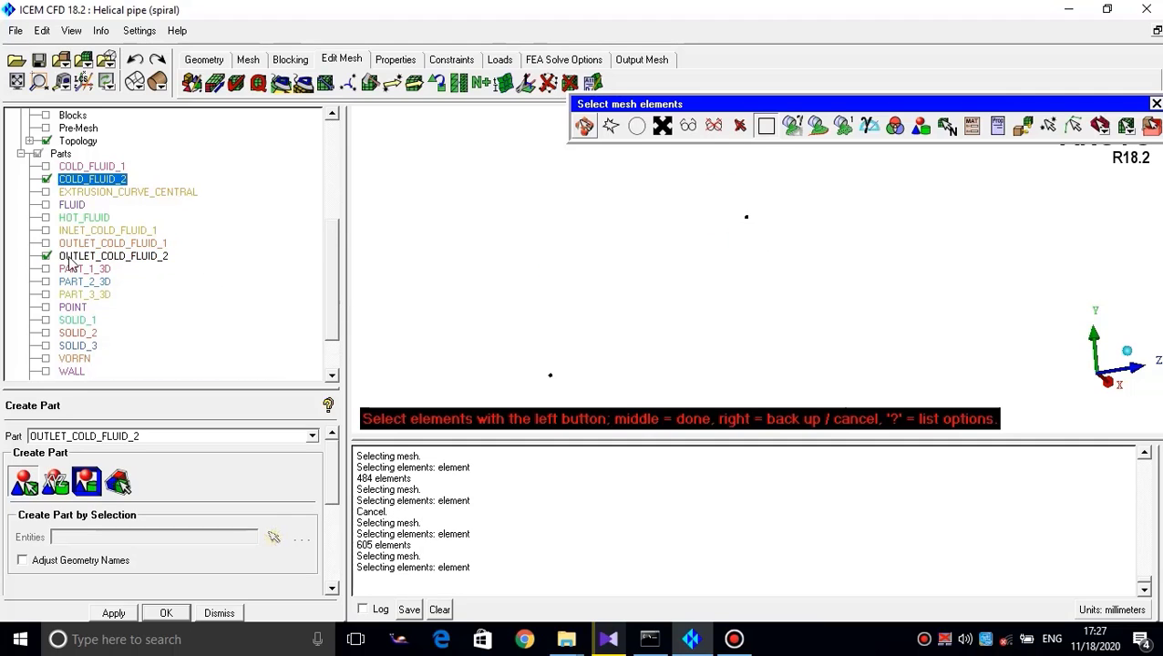
{"action": "right_click", "coordinate": [425, 350]}
Create a part named inlet_COLD_FLUID_2 from the COLD_FLUID_2 mesh elements at the pipe's lower end
{"action": "double_click", "coordinate": [81, 436]}
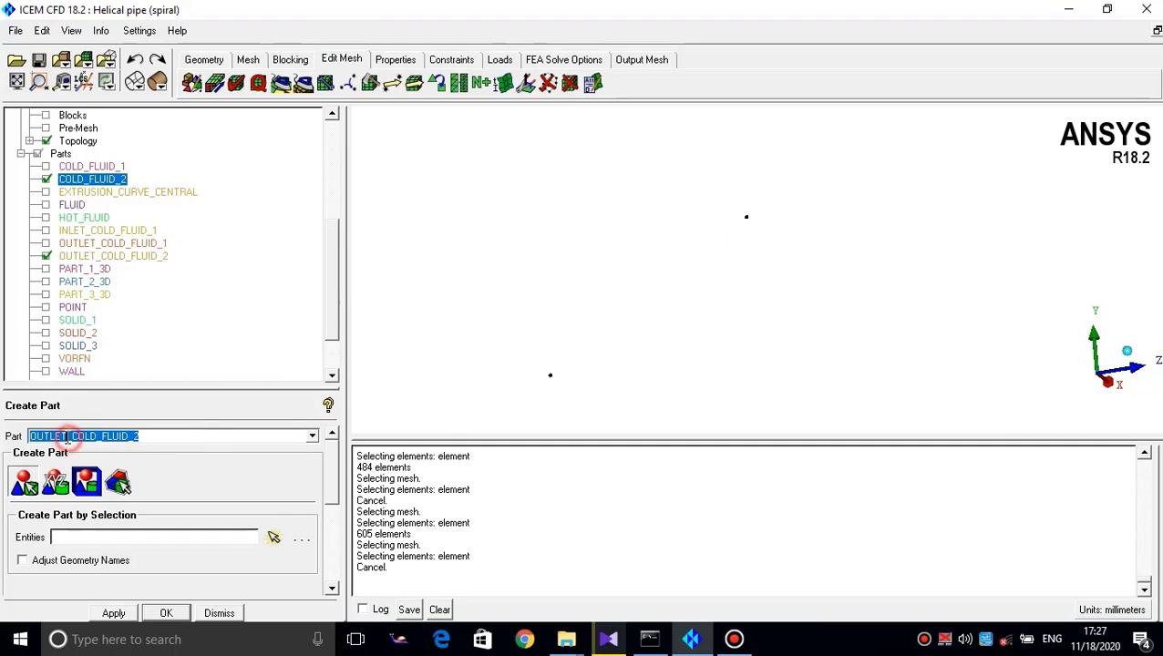
{"action": "left_click", "coordinate": [69, 436]}
{"action": "left_click_drag", "start_coordinate": [31, 435], "coordinate": [66, 436]}
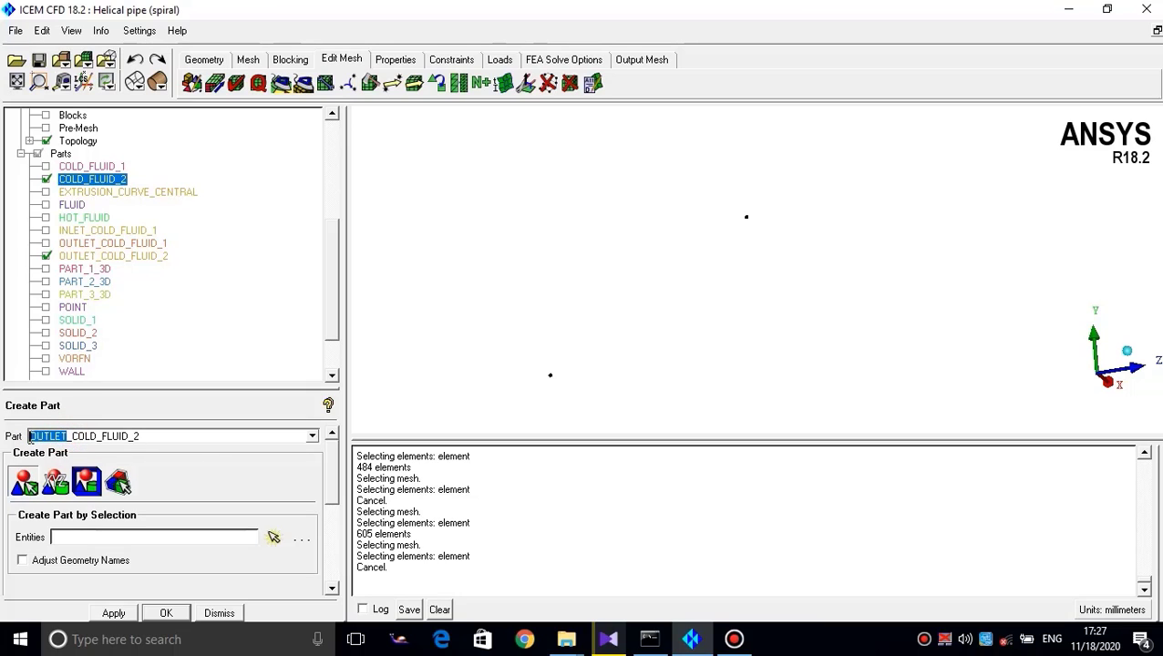
{"action": "type", "text": "inlet"}
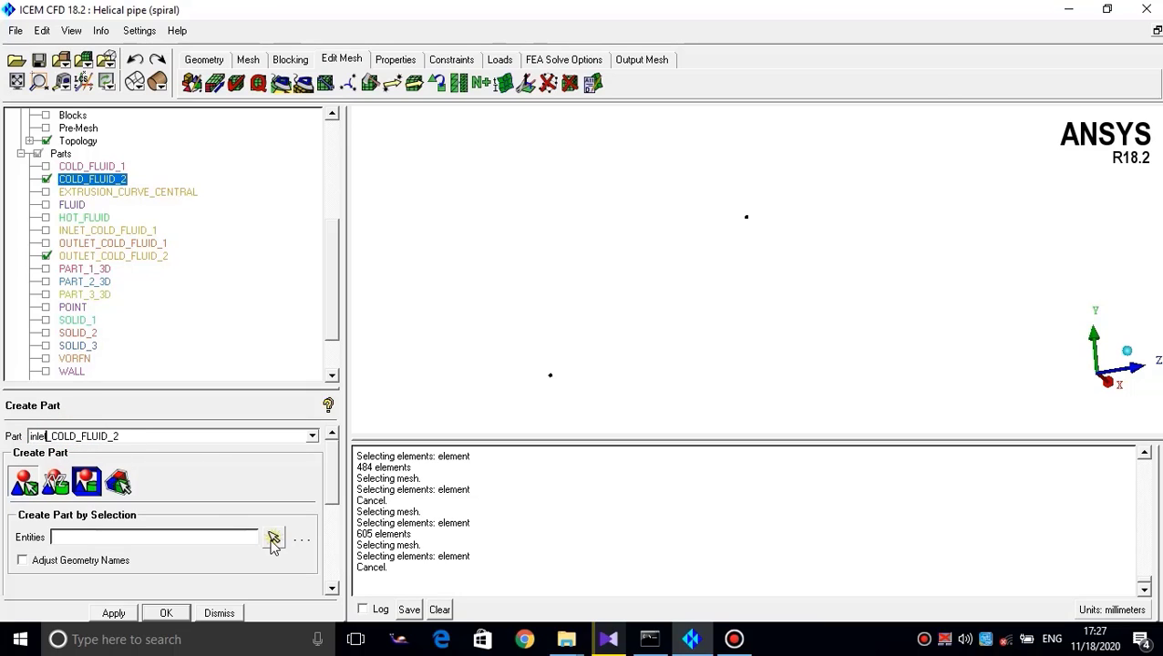
{"action": "left_click", "coordinate": [273, 540]}
{"action": "left_click_drag", "start_coordinate": [468, 346], "coordinate": [583, 398]}
{"action": "middle_click", "coordinate": [532, 353]}
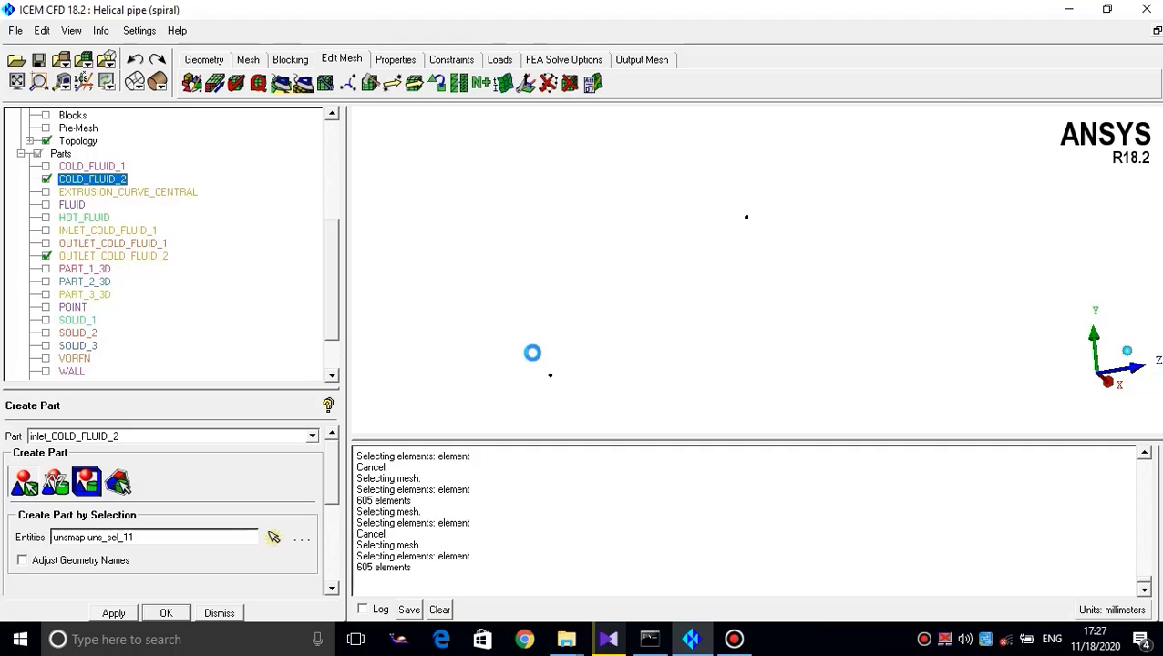
{"action": "middle_click", "coordinate": [378, 283]}
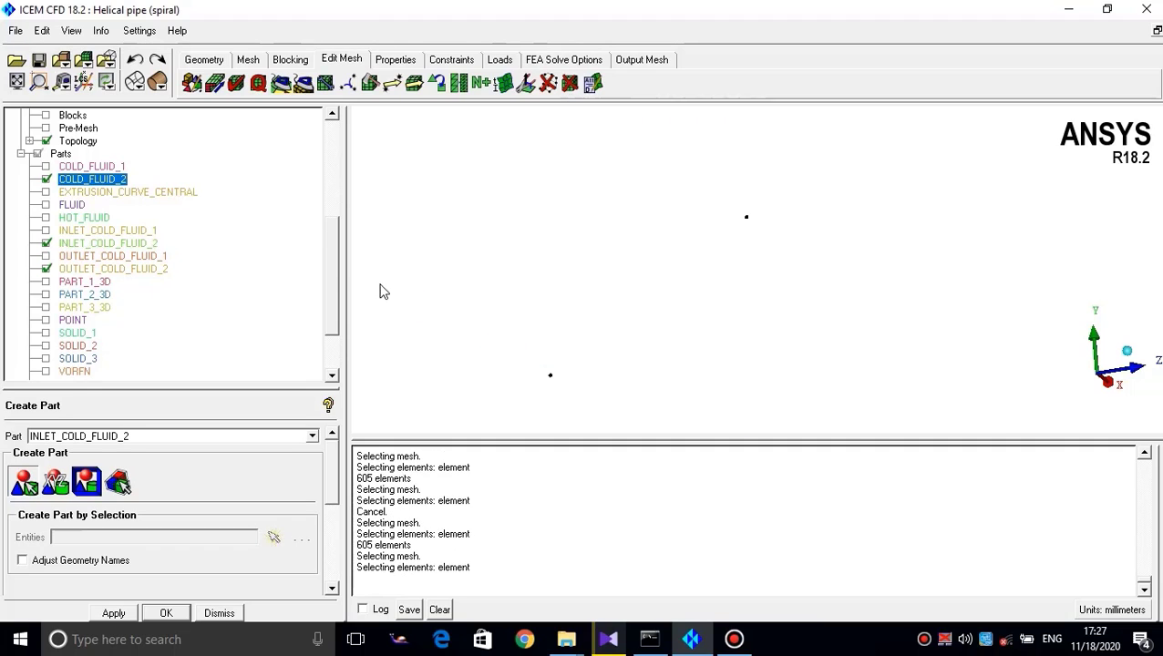
Hide COLD_FLUID_2 with its inlet and outlet parts and show only HOT_FLUID
{"action": "left_click", "coordinate": [46, 269]}
{"action": "left_click", "coordinate": [46, 244]}
{"action": "left_click", "coordinate": [45, 180]}
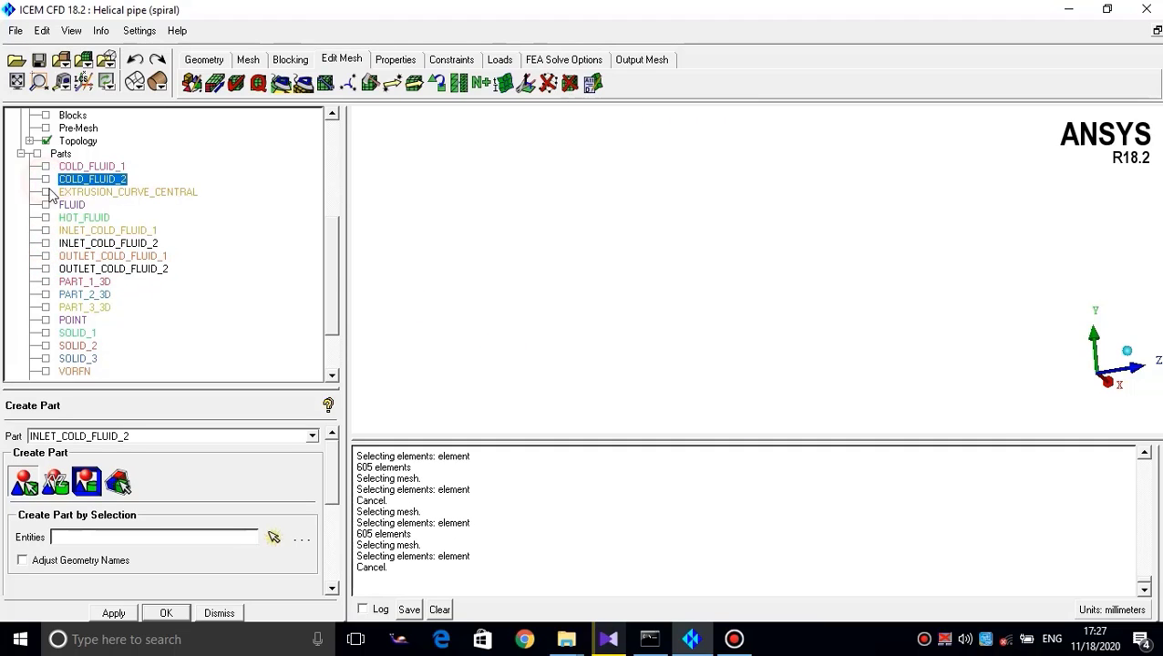
{"action": "left_click", "coordinate": [46, 218]}
Create a part named INLET_hot_fluid from the mesh elements of the HOT_FLUID ring at the pipe's upper end
{"action": "double_click", "coordinate": [201, 439]}
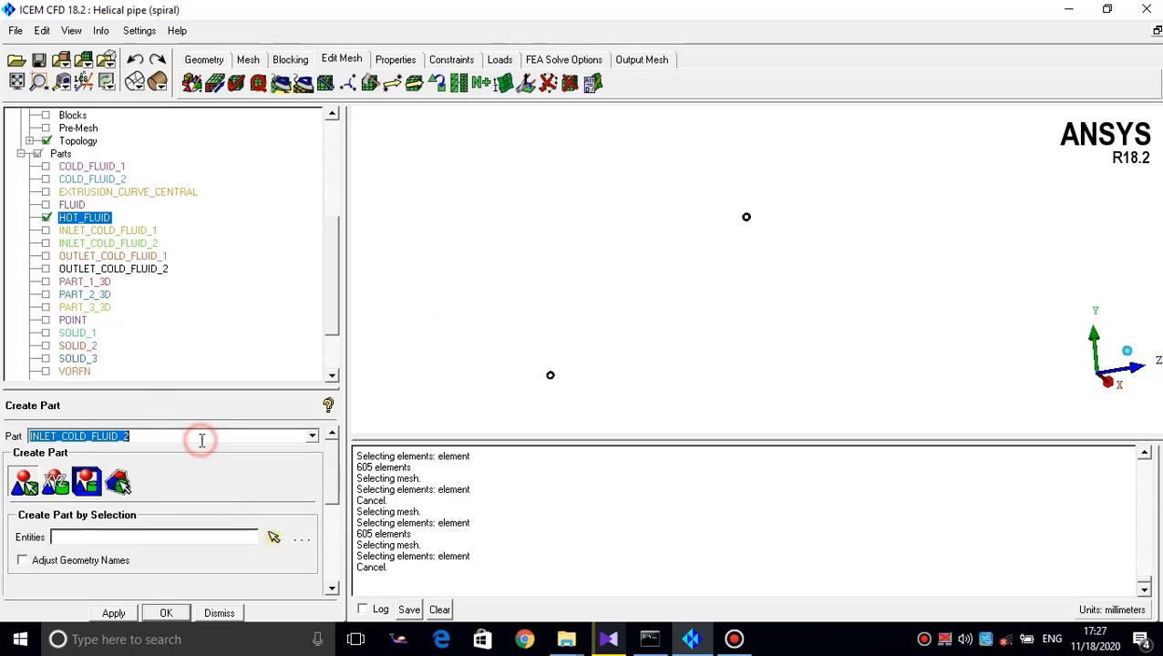
{"action": "left_click", "coordinate": [189, 436]}
{"action": "key", "text": "shift+Left"}
{"action": "key", "text": "shift+Left"}
{"action": "key", "text": "shift+Left"}
{"action": "key", "text": "shift+Left"}
{"action": "key", "text": "shift+Left"}
{"action": "key", "text": "shift+Left"}
{"action": "key", "text": "shift+Left"}
{"action": "key", "text": "shift+Left"}
{"action": "key", "text": "shift+Left"}
{"action": "key", "text": "shift+Left"}
{"action": "key", "text": "shift+Left"}
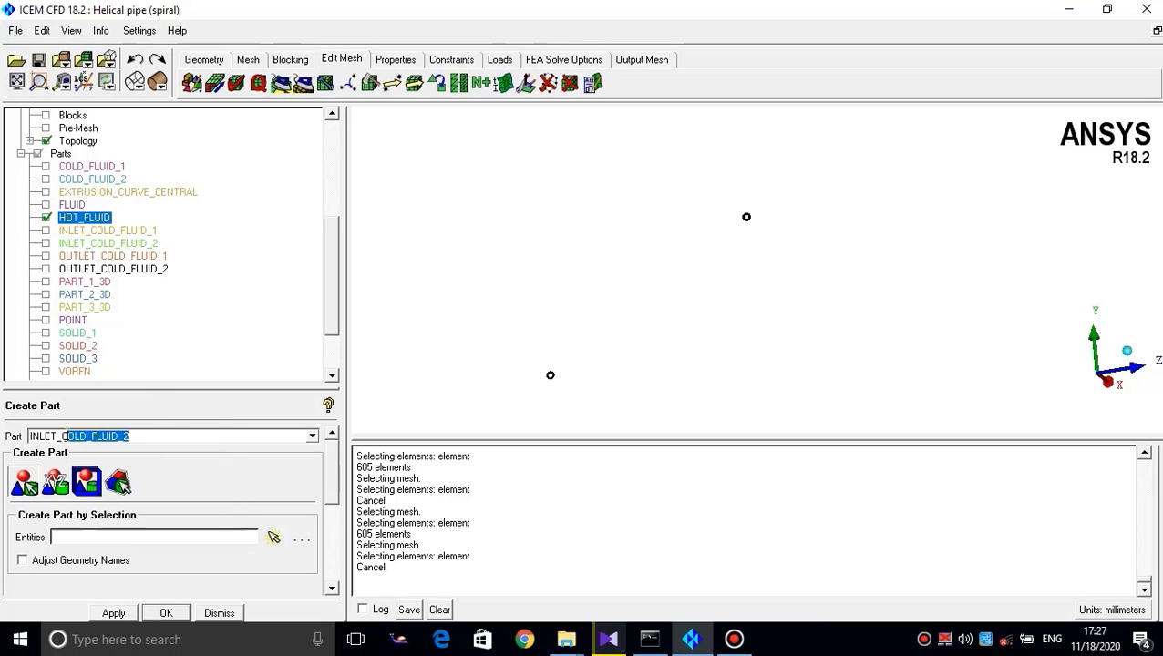
{"action": "type", "text": "hot_fluid"}
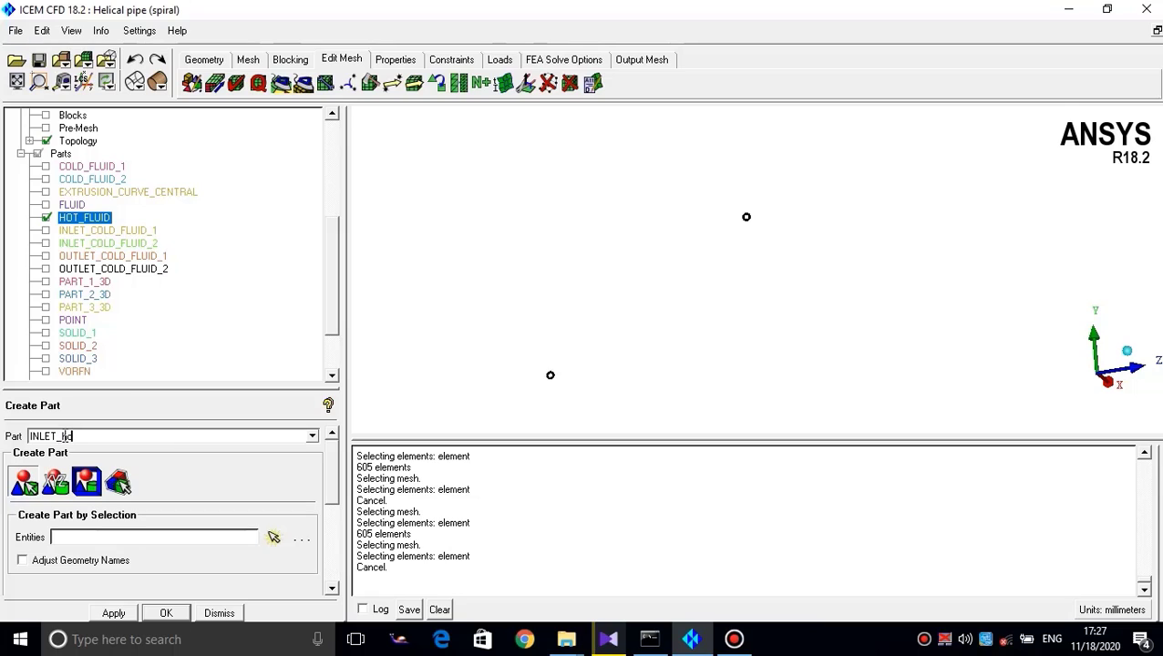
{"action": "left_click", "coordinate": [275, 537]}
{"action": "left_click_drag", "start_coordinate": [701, 185], "coordinate": [776, 236]}
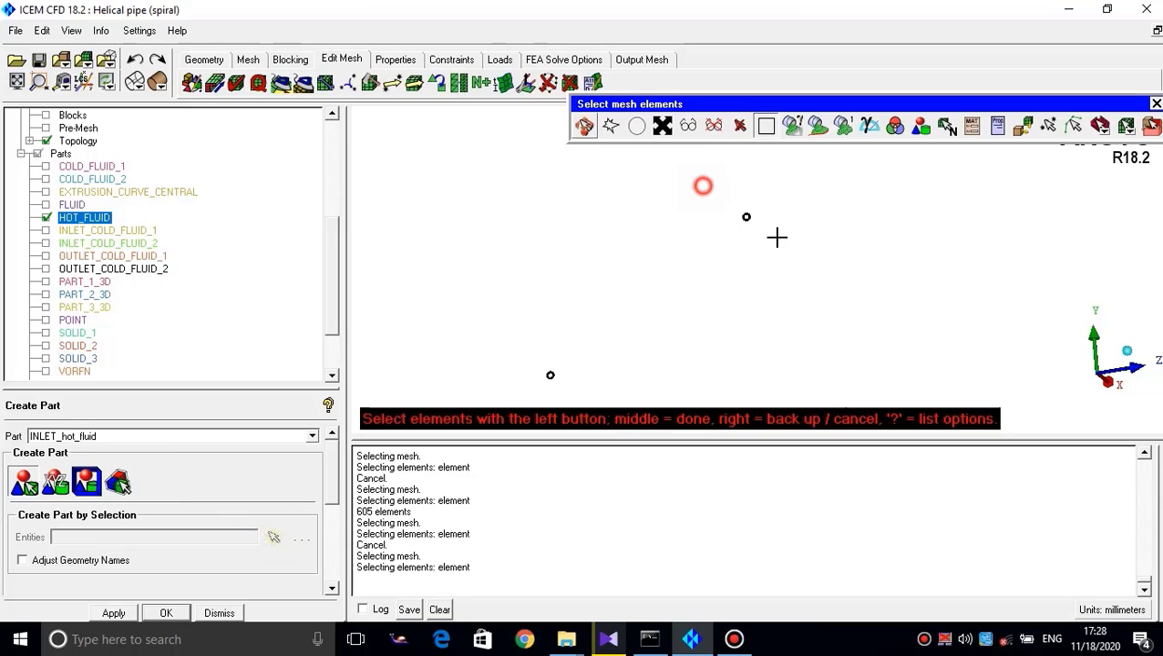
{"action": "middle_click", "coordinate": [680, 245]}
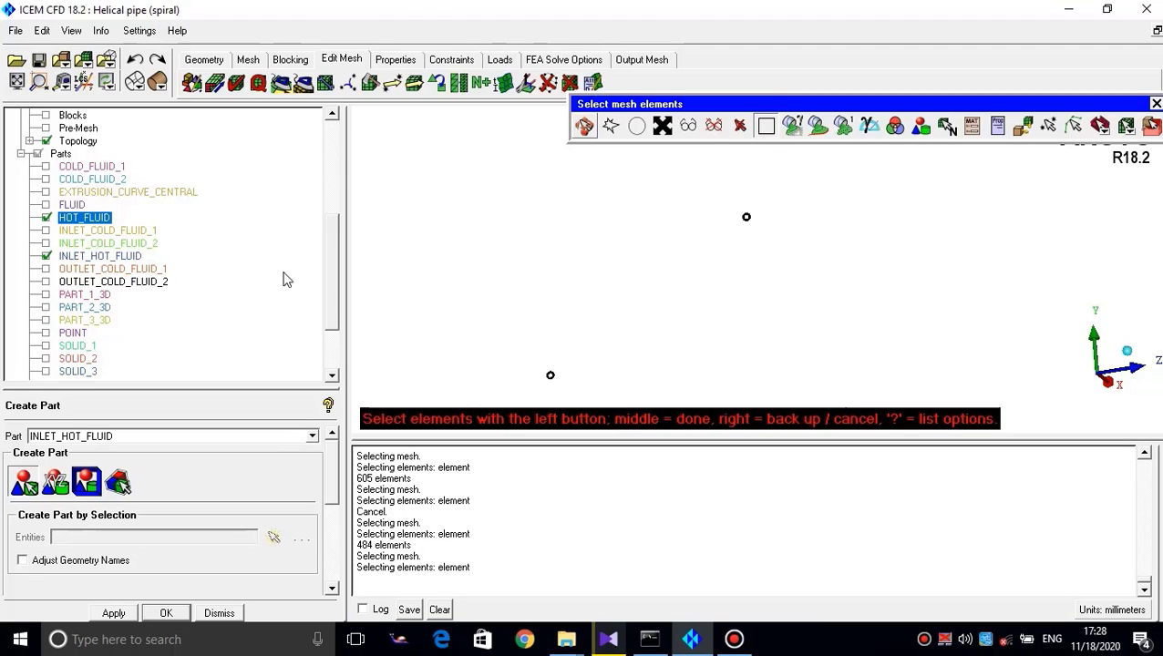
{"action": "right_click", "coordinate": [394, 366]}
Create a part named outlet_HOT_FLUID from the mesh elements of the HOT_FLUID ring at the pipe's lower end
{"action": "double_click", "coordinate": [58, 438]}
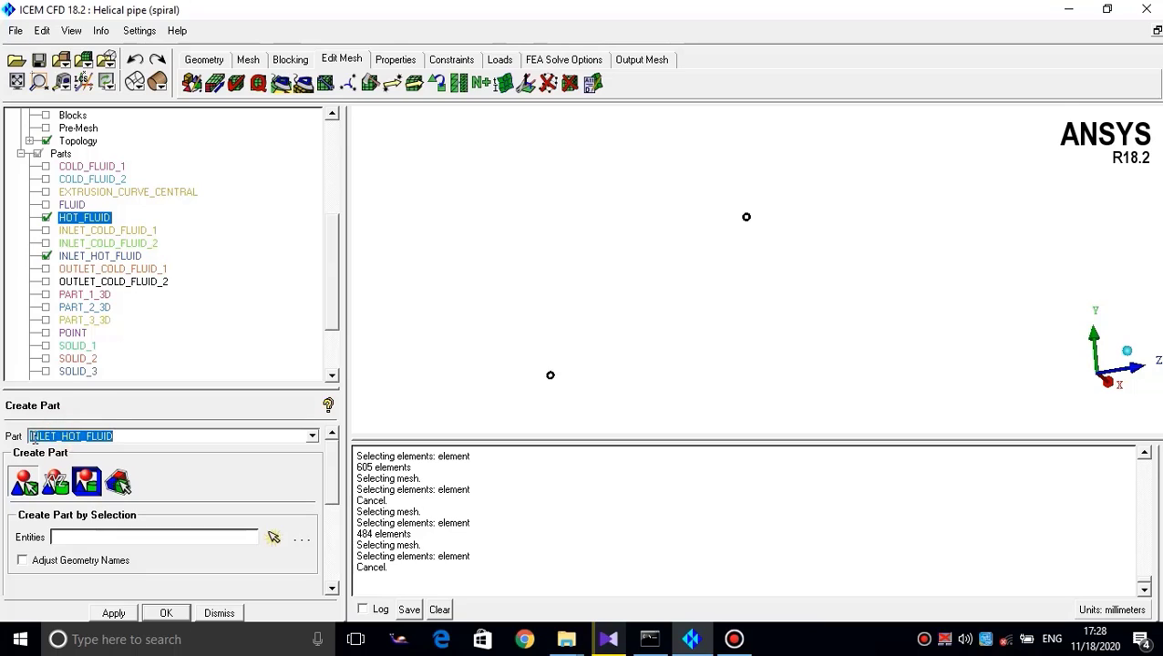
{"action": "left_click_drag", "start_coordinate": [57, 437], "coordinate": [15, 436]}
{"action": "type", "text": "outlet"}
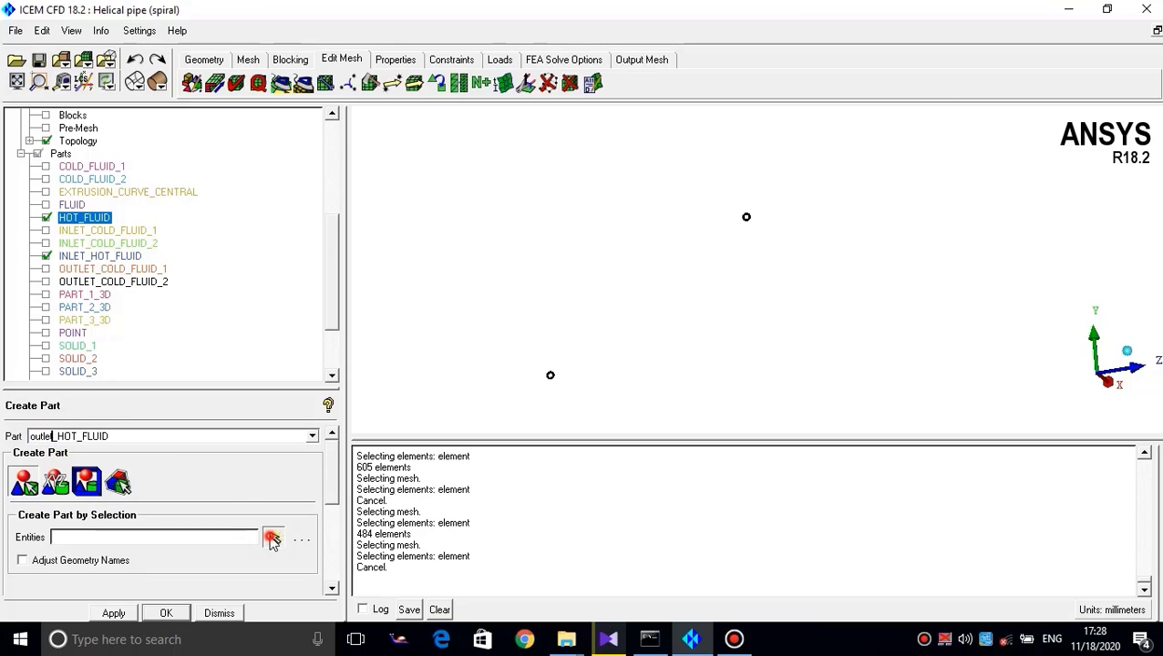
{"action": "left_click", "coordinate": [273, 536]}
{"action": "middle_click", "coordinate": [545, 369]}
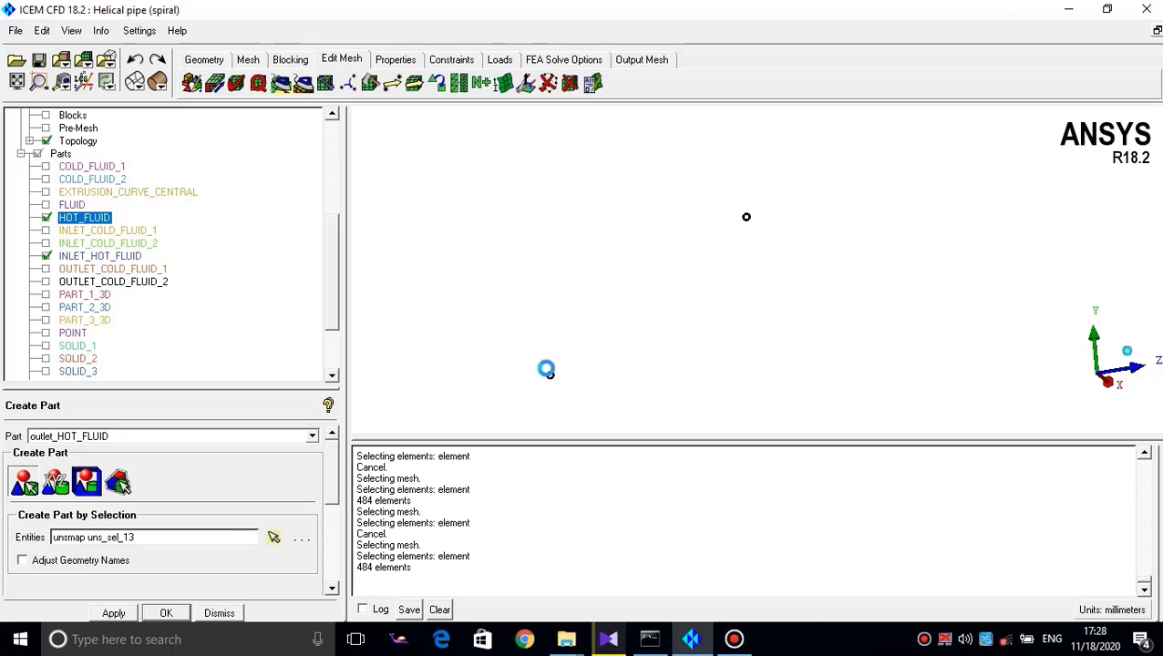
{"action": "right_click", "coordinate": [499, 350]}
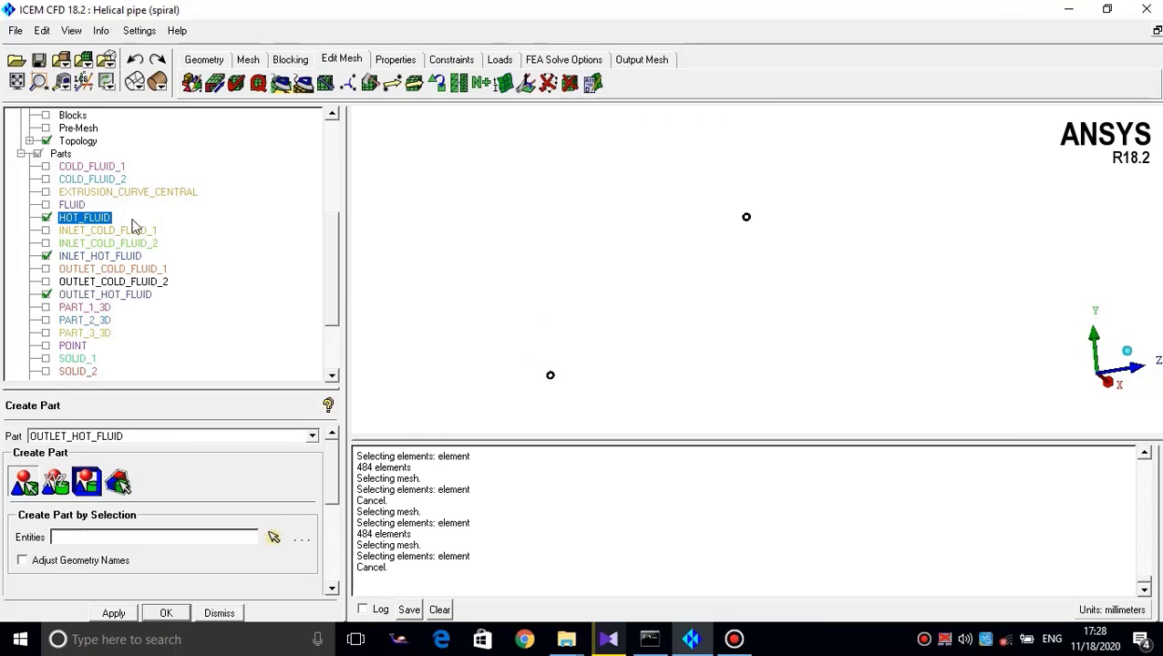
Hide HOT_FLUID with its inlet and outlet parts and show only SOLID_1
{"action": "left_click", "coordinate": [47, 217]}
{"action": "left_click", "coordinate": [46, 256]}
{"action": "left_click", "coordinate": [47, 295]}
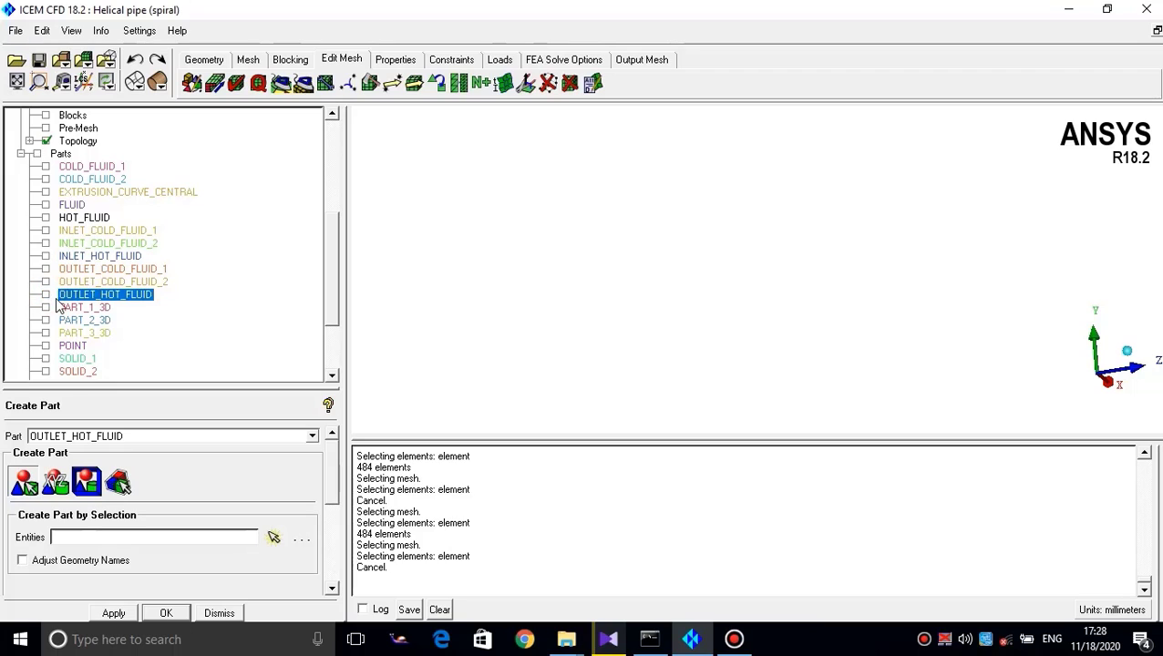
{"action": "left_click", "coordinate": [46, 359]}
Create a part named ends_solid_1 from all visible SOLID_1 mesh elements at both pipe ends
{"action": "double_click", "coordinate": [129, 436]}
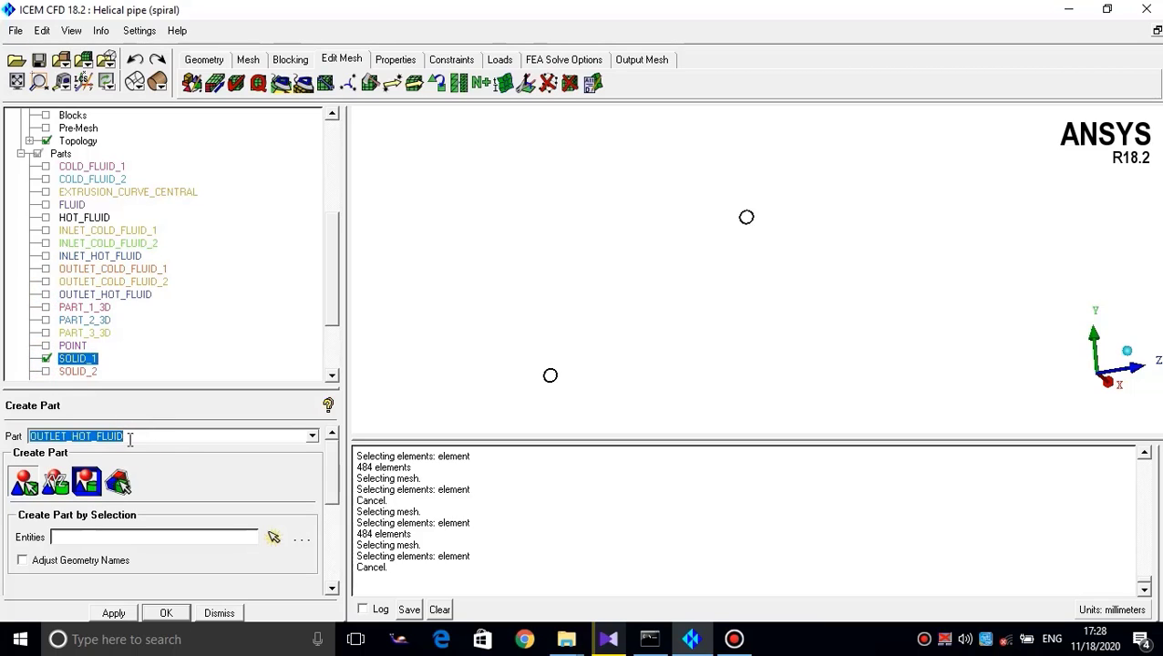
{"action": "type", "text": "enc"}
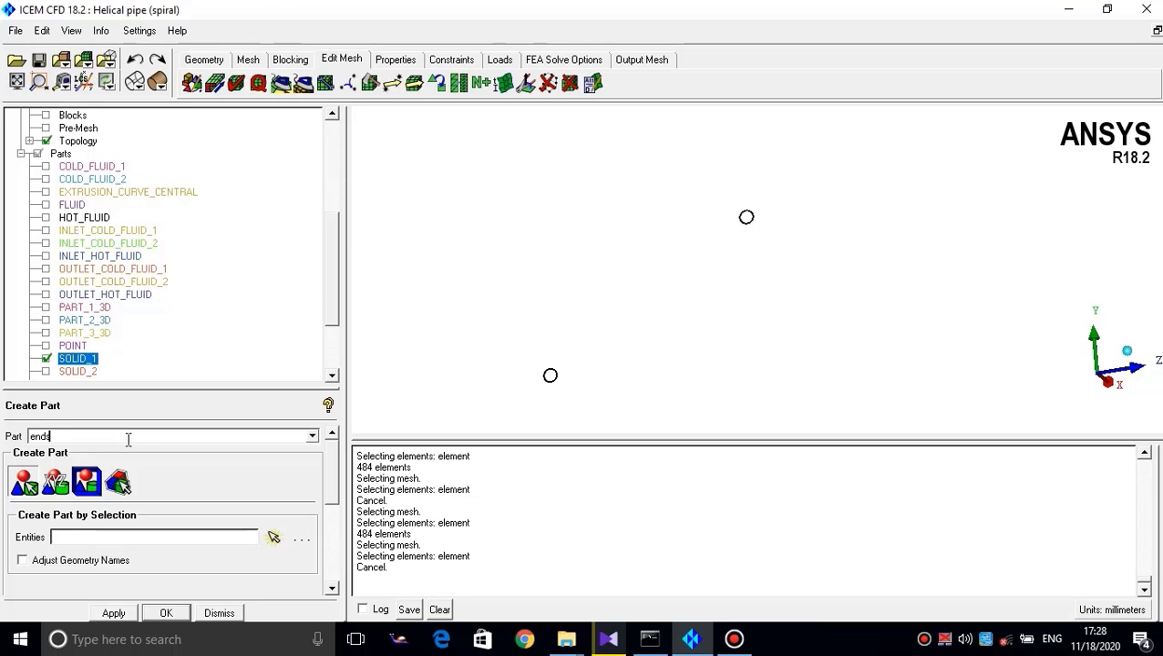
{"action": "type", "text": "s_solid_1"}
{"action": "left_click", "coordinate": [273, 537]}
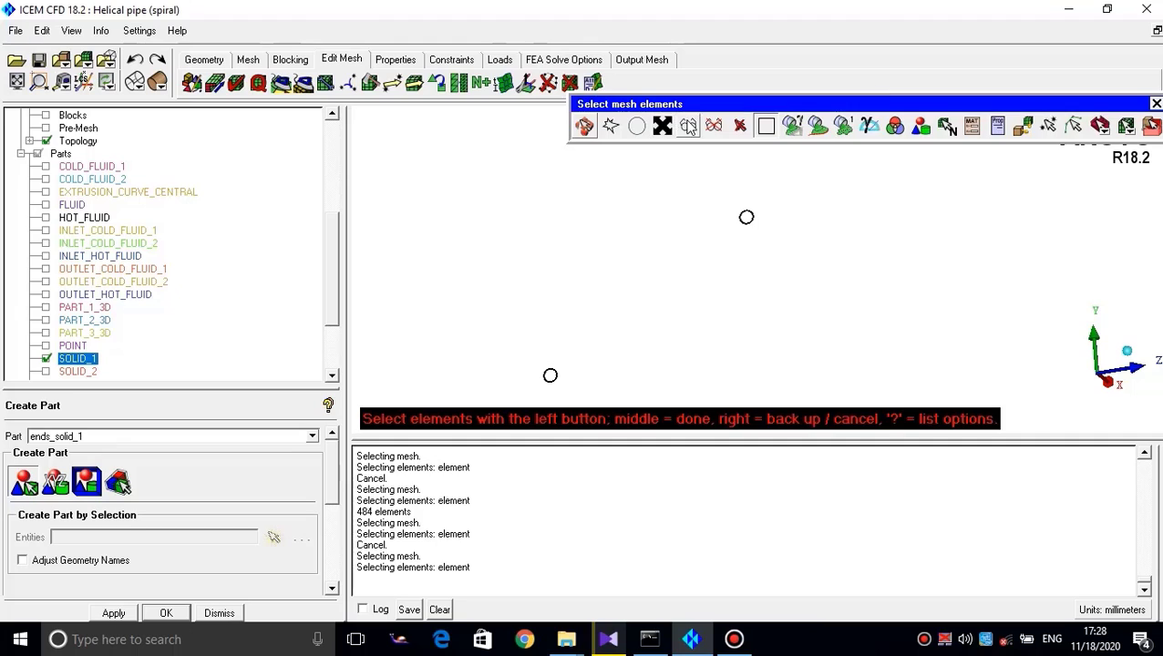
{"action": "left_click", "coordinate": [688, 126]}
{"action": "middle_click", "coordinate": [469, 274]}
{"action": "right_click", "coordinate": [469, 273]}
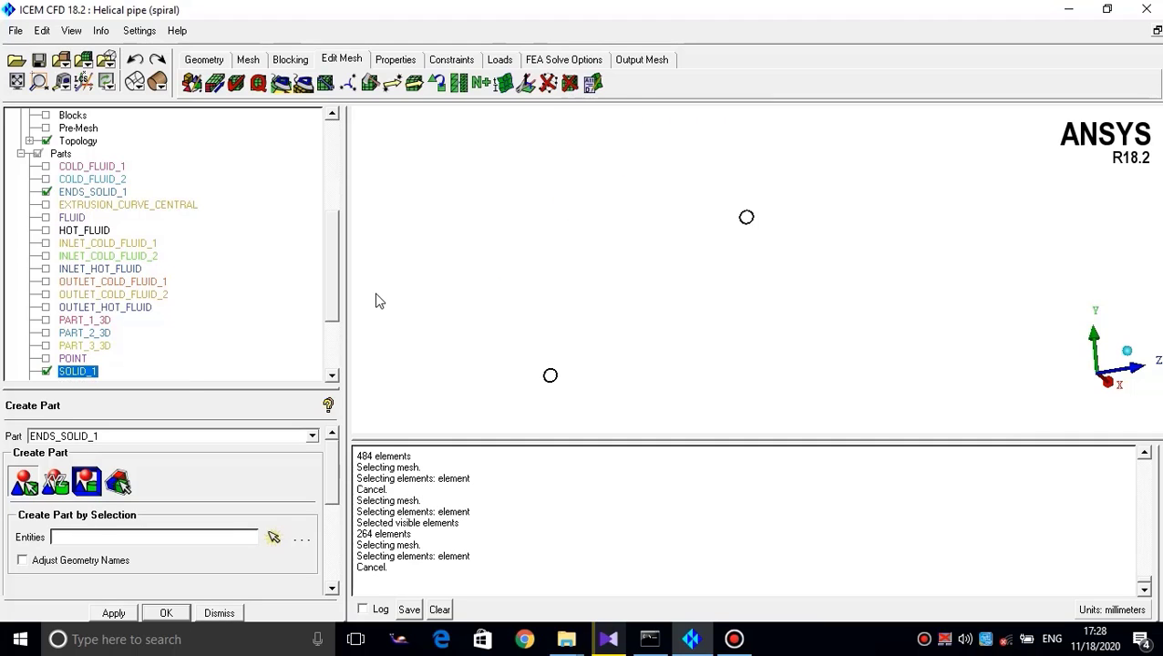
Hide ENDS_SOLID_1 and SOLID_1 and show only SOLID_2
{"action": "left_click", "coordinate": [45, 192]}
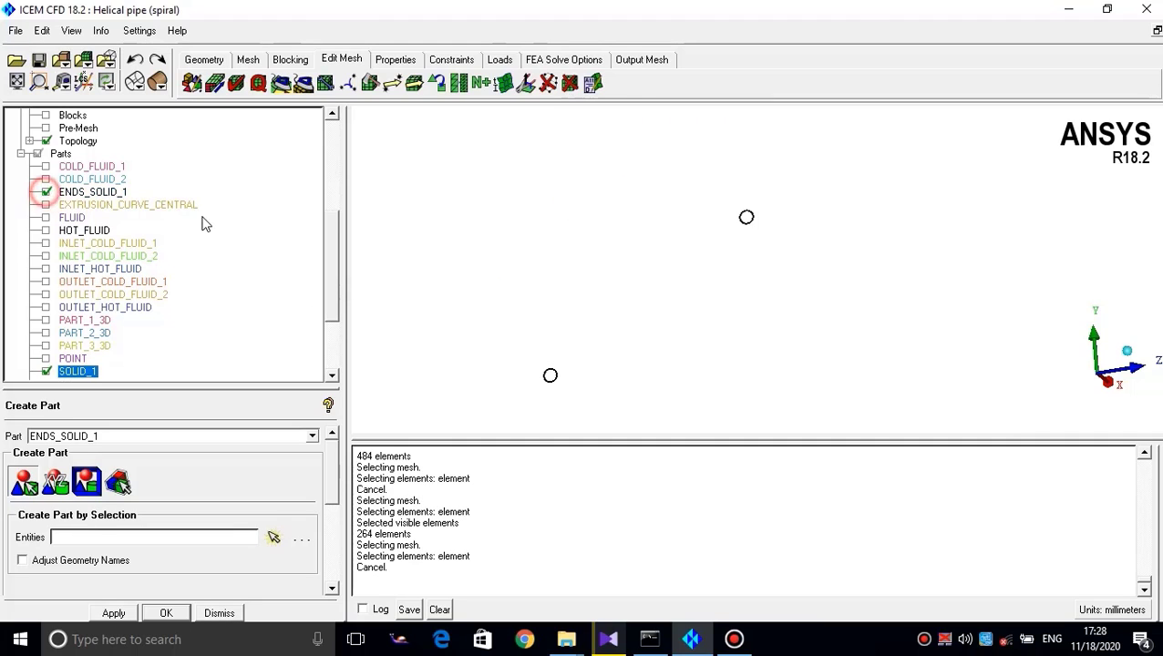
{"action": "left_click", "coordinate": [331, 290]}
{"action": "left_click", "coordinate": [46, 256]}
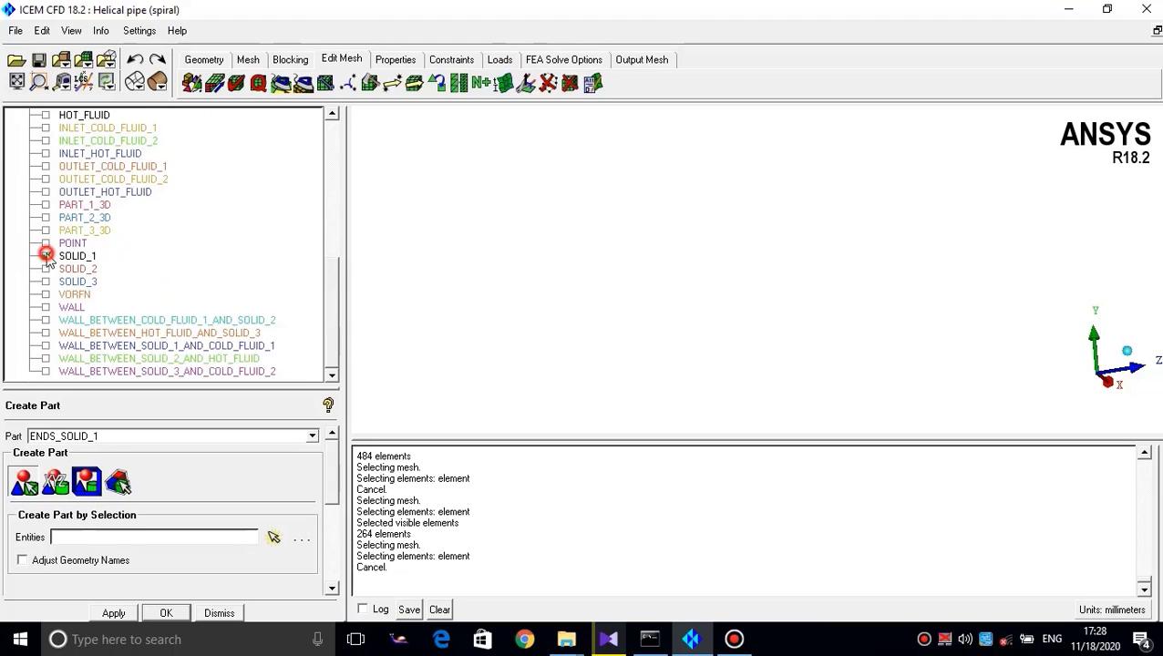
{"action": "left_click", "coordinate": [46, 269]}
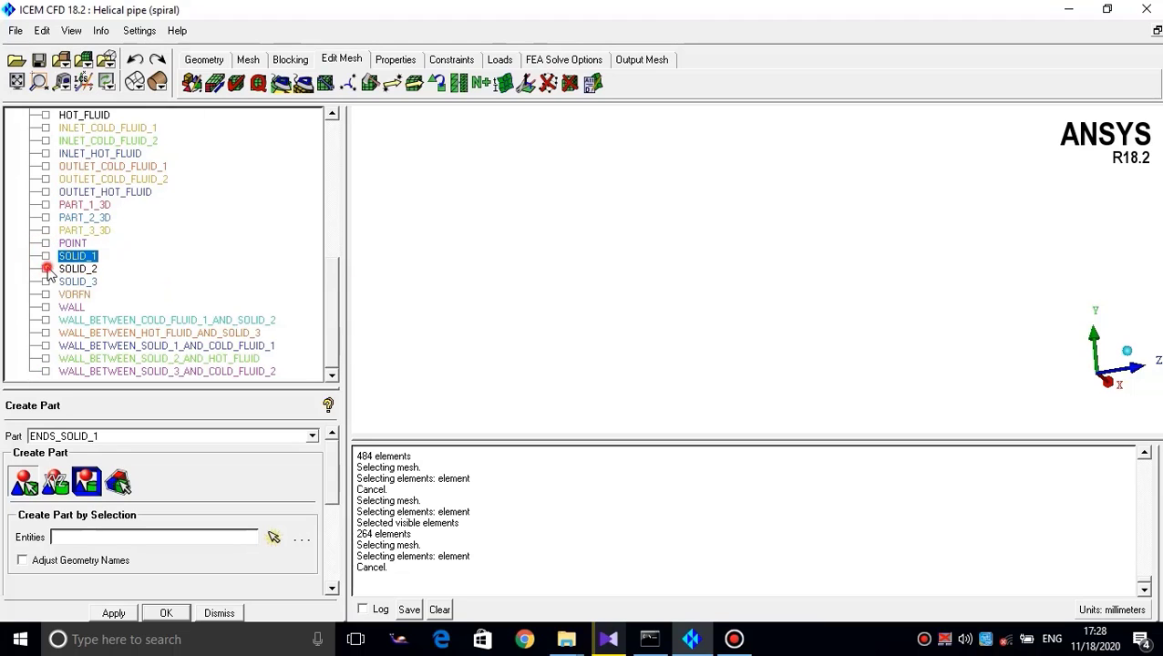
Create a part named ENDS_SOLID_2 from all visible SOLID_2 mesh elements at both pipe ends
{"action": "double_click", "coordinate": [108, 437]}
{"action": "left_click", "coordinate": [109, 437]}
{"action": "key", "text": "BackSpace"}
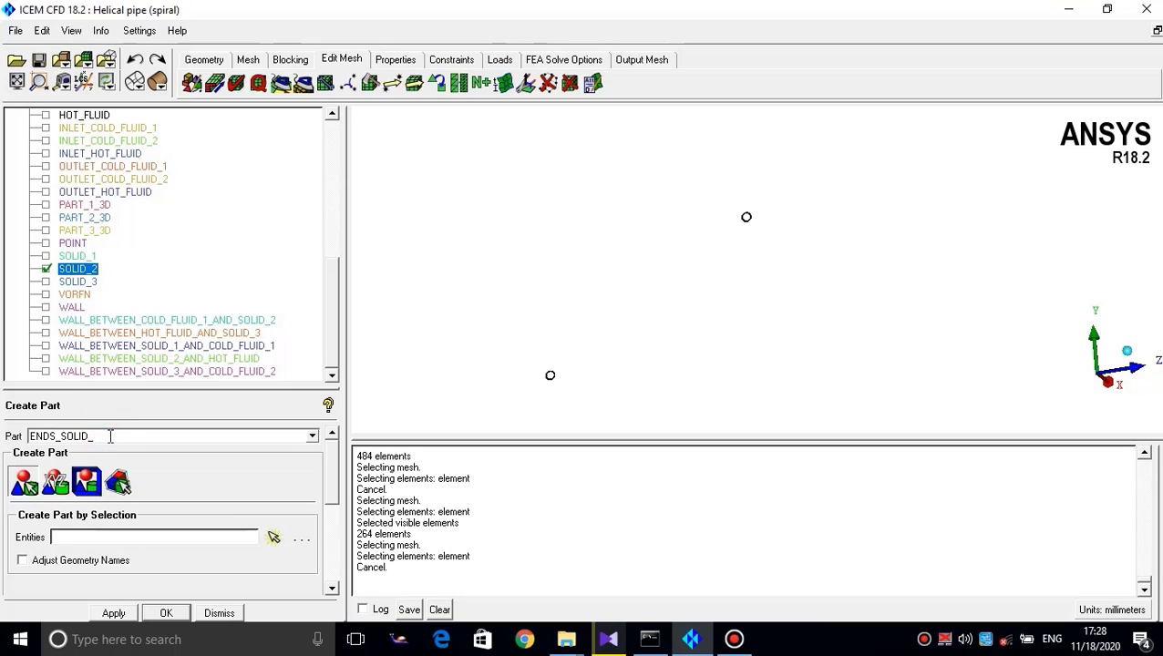
{"action": "left_click", "coordinate": [273, 537]}
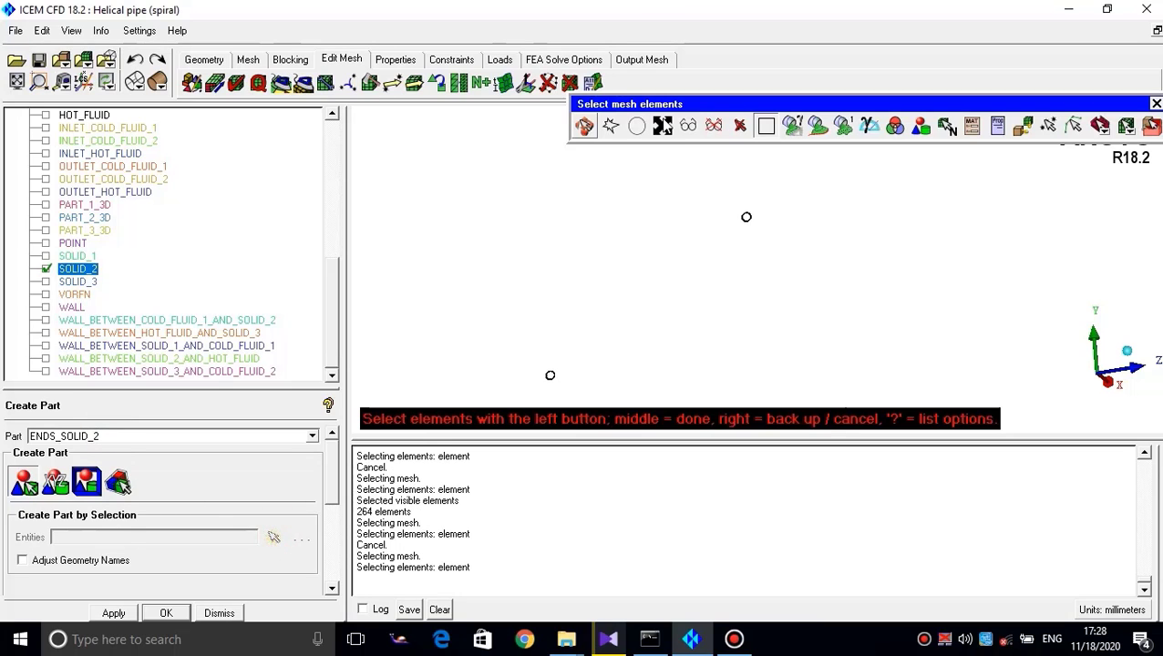
{"action": "left_click", "coordinate": [687, 131]}
{"action": "right_click", "coordinate": [420, 264]}
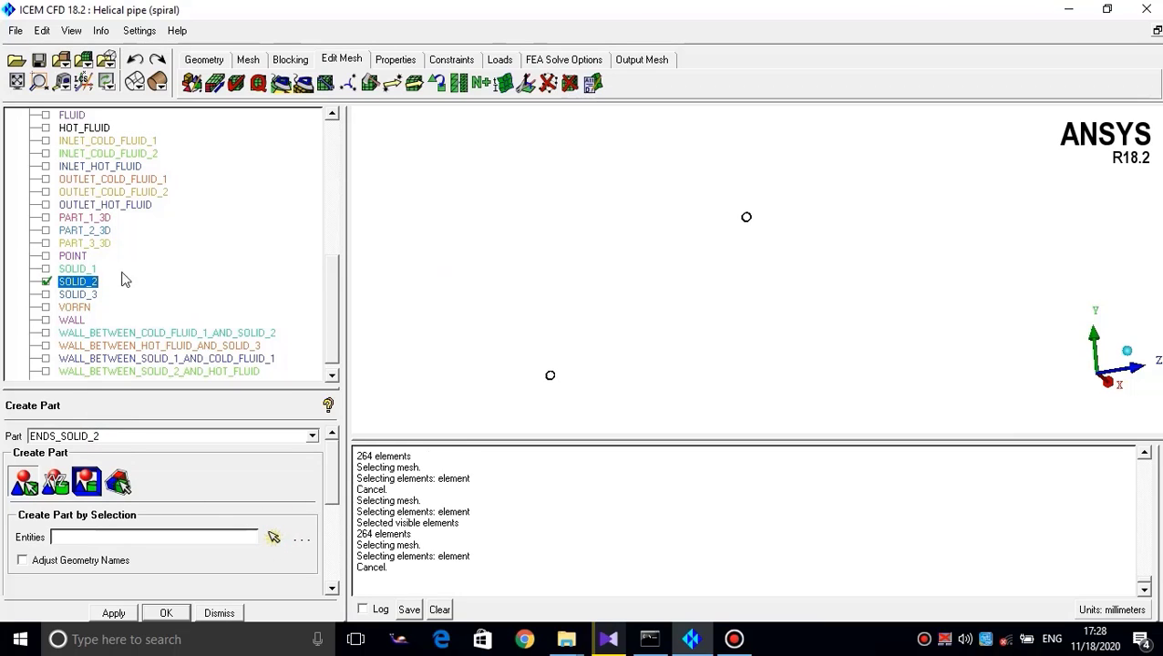
Hide SOLID_2 and show SOLID_3 instead
{"action": "left_click", "coordinate": [45, 282]}
{"action": "left_click", "coordinate": [46, 295]}
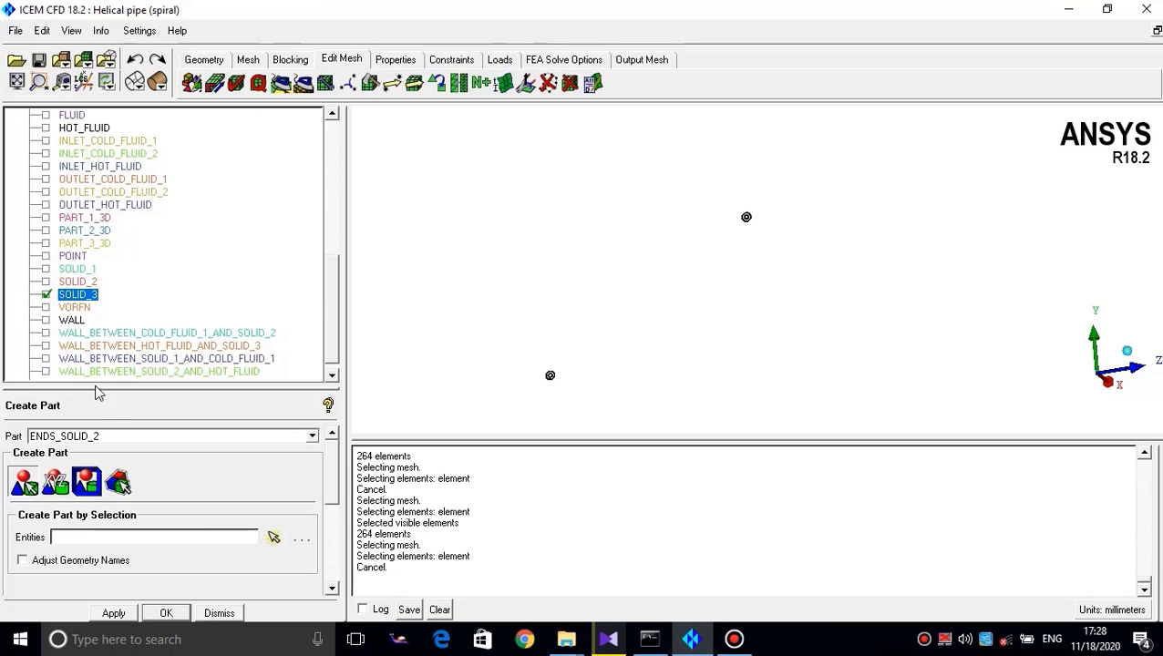
Hide the ENDS_SOLID_2 part so that only SOLID_3 is displayed
{"action": "scroll", "coordinate": [336, 319], "scroll_direction": "up", "scroll_amount": 2}
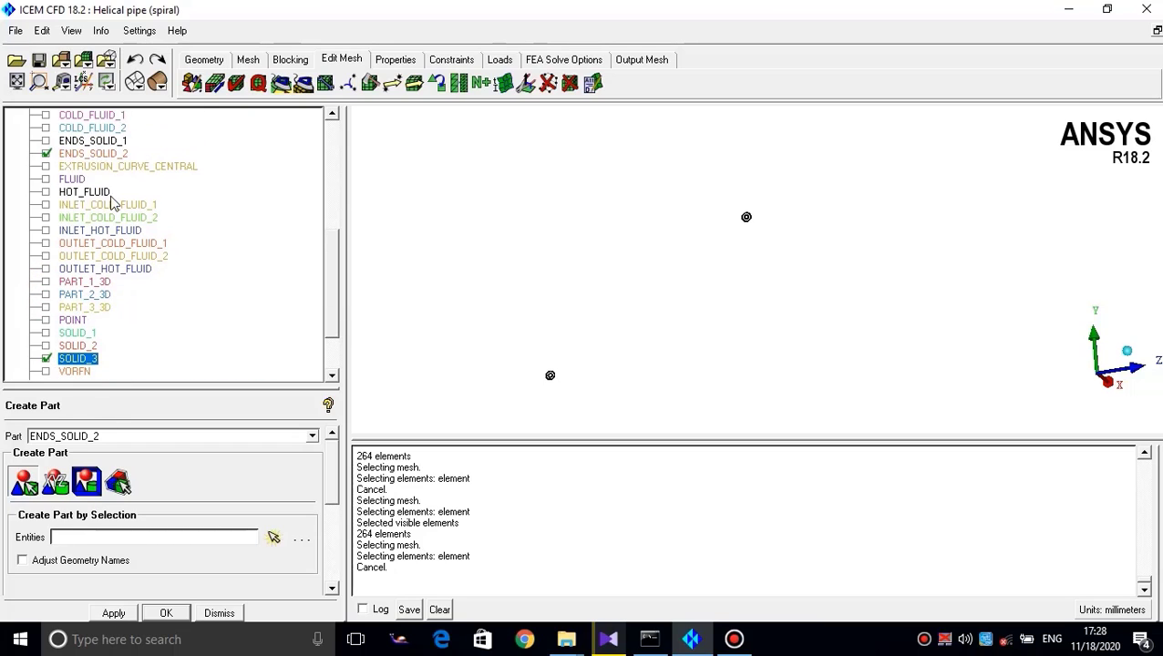
{"action": "left_click", "coordinate": [45, 153]}
{"action": "scroll", "coordinate": [323, 322], "scroll_direction": "down", "scroll_amount": 2}
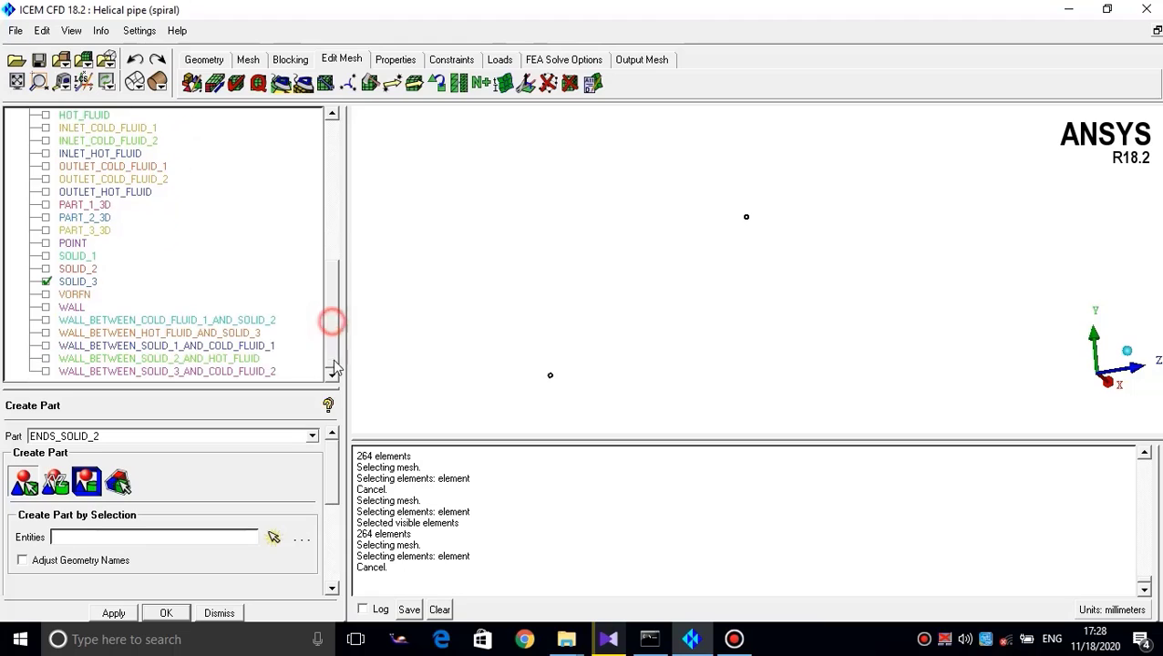
Create a part named ENDS_SOLID_3 from all visible SOLID_3 mesh elements at both pipe ends
{"action": "left_click", "coordinate": [148, 436]}
{"action": "left_click", "coordinate": [115, 438]}
{"action": "key", "text": "BackSpace"}
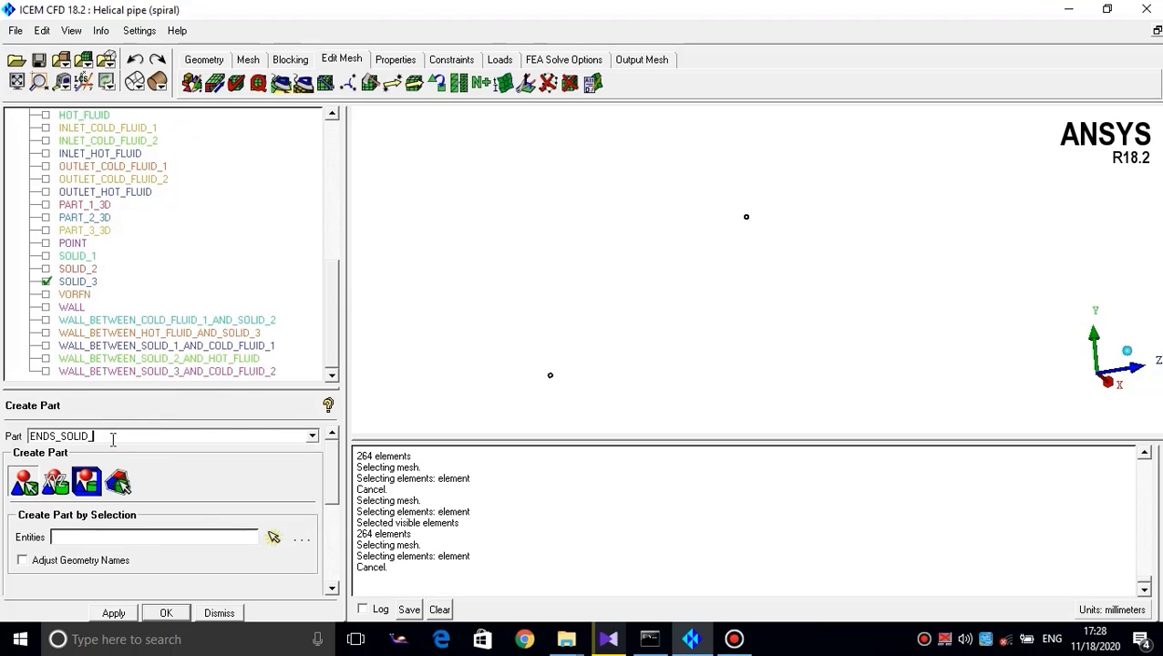
{"action": "left_click", "coordinate": [273, 536]}
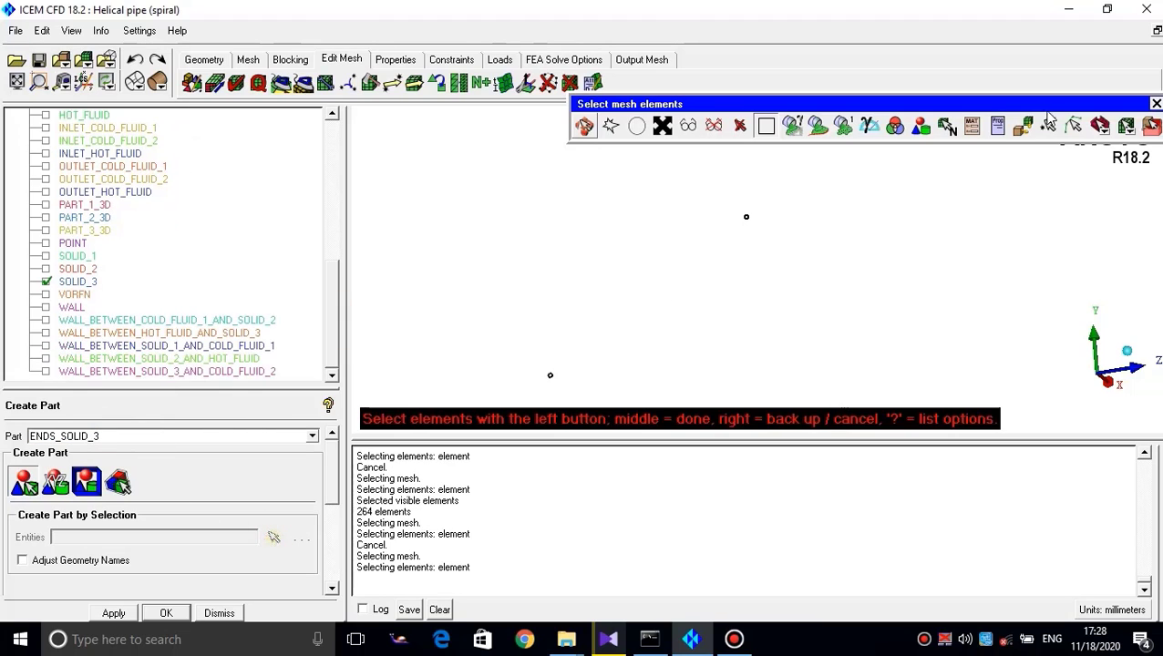
{"action": "left_click", "coordinate": [688, 126]}
{"action": "middle_click", "coordinate": [641, 236]}
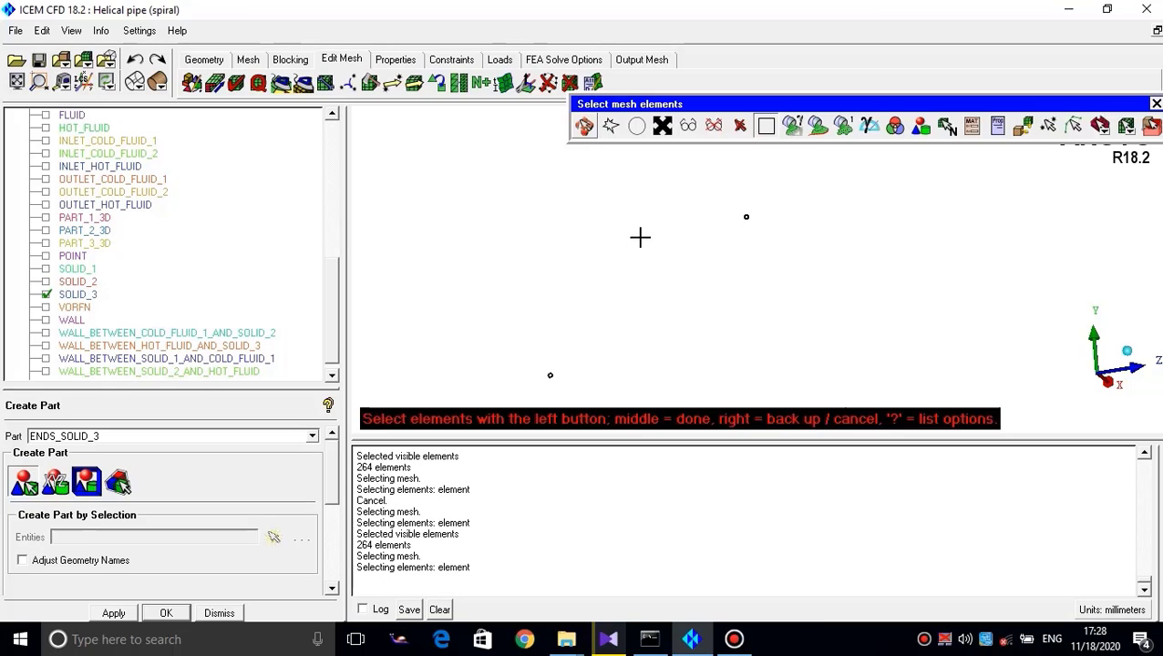
{"action": "right_click", "coordinate": [639, 238]}
Turn on the display of all parts and show the complete meshed coil from the side
{"action": "left_click_drag", "start_coordinate": [330, 311], "coordinate": [335, 216]}
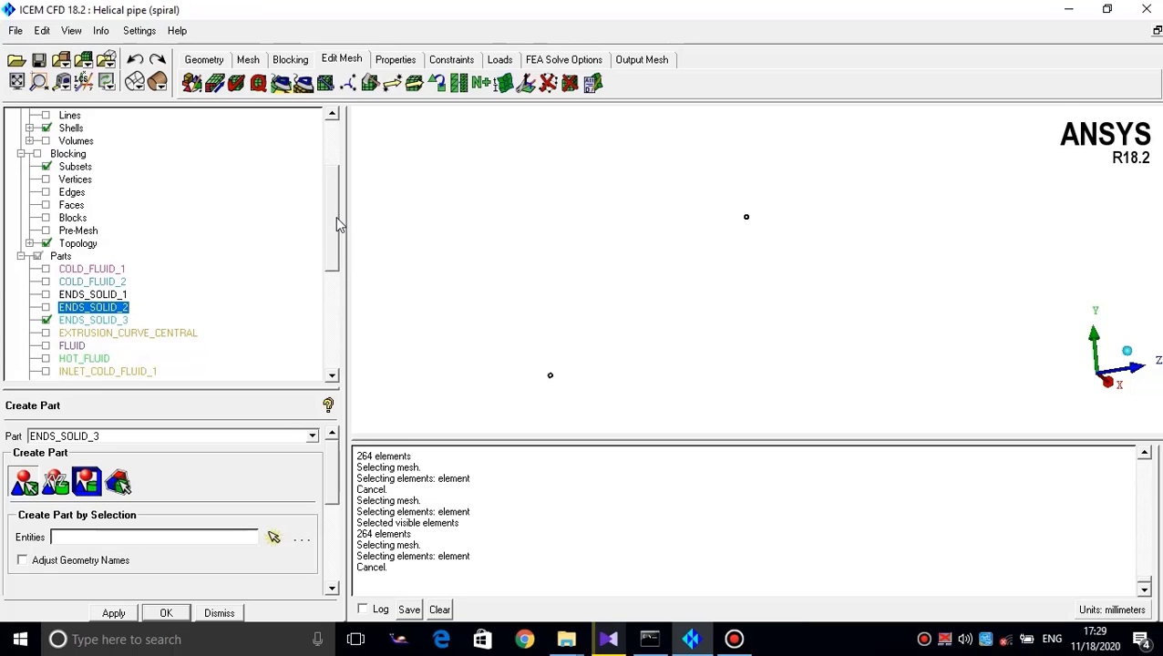
{"action": "left_click", "coordinate": [36, 257]}
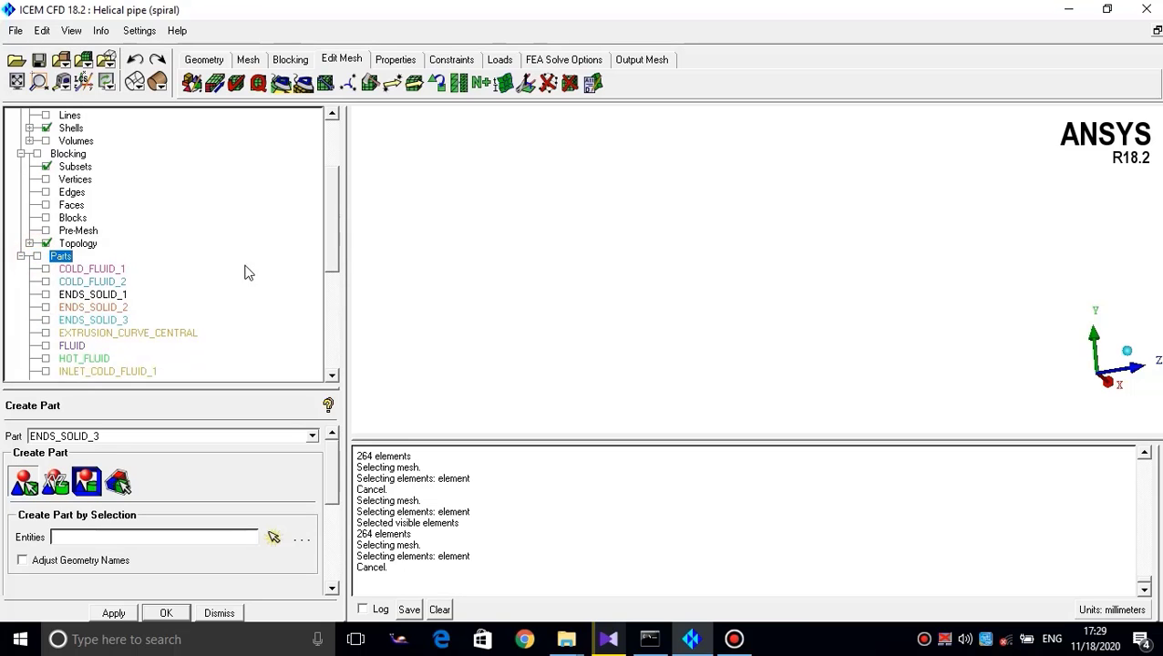
{"action": "left_click", "coordinate": [588, 270]}
{"action": "left_click_drag", "start_coordinate": [686, 258], "coordinate": [657, 265]}
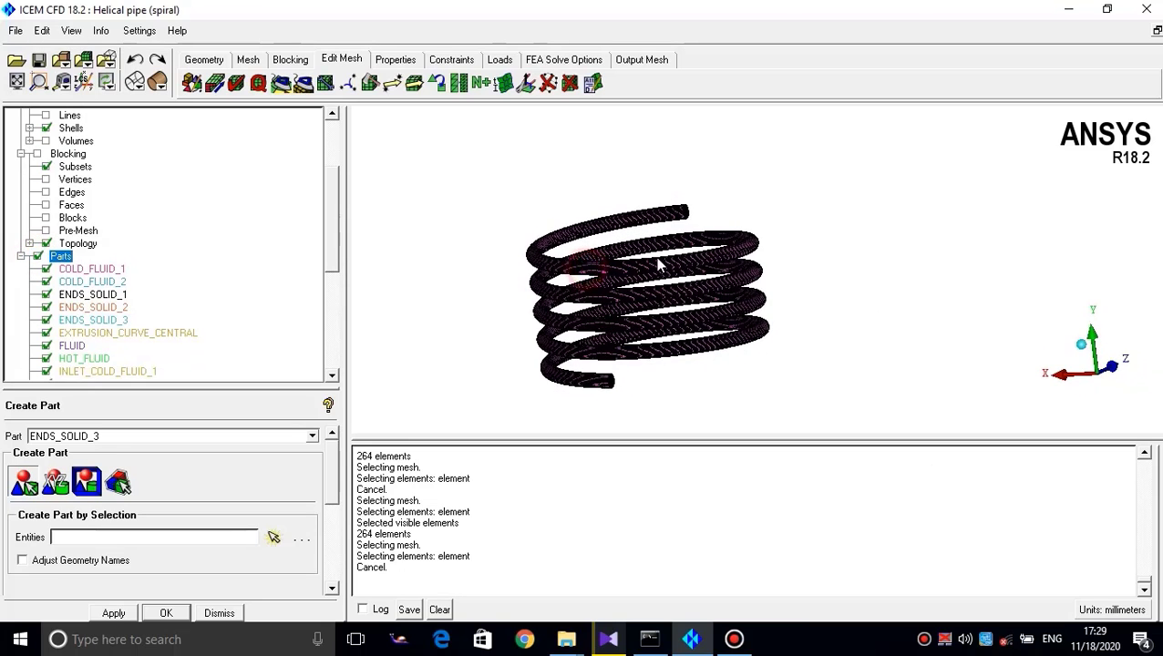
{"action": "right_click_drag", "start_coordinate": [658, 265], "coordinate": [618, 332]}
{"action": "left_click_drag", "start_coordinate": [466, 137], "coordinate": [638, 273]}
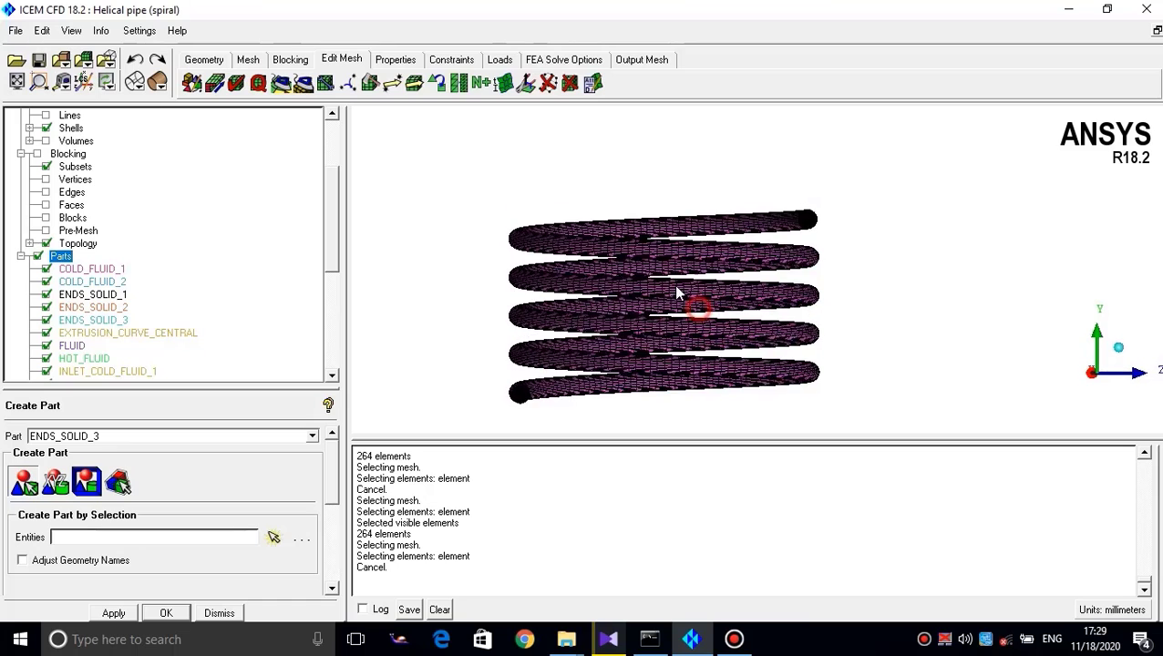
{"action": "right_click_drag", "start_coordinate": [638, 274], "coordinate": [738, 262]}
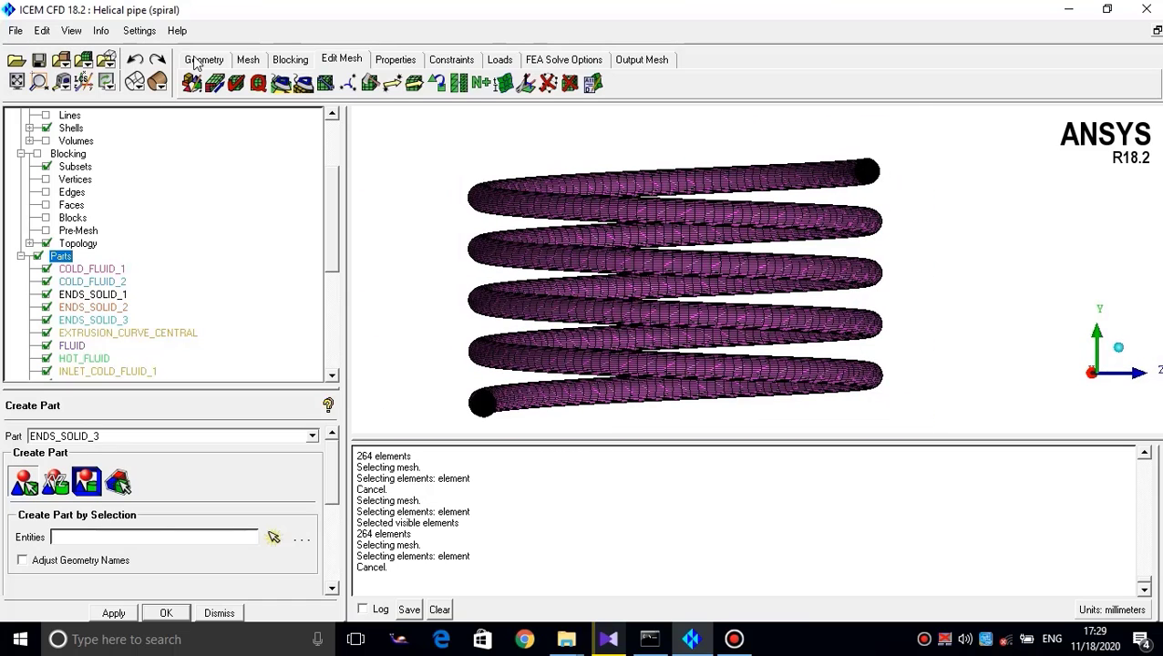
Run the mesh check with the default error and possible-problem tests, ignoring the multiple-edge elements
{"action": "left_click", "coordinate": [236, 83]}
{"action": "left_click", "coordinate": [113, 613]}
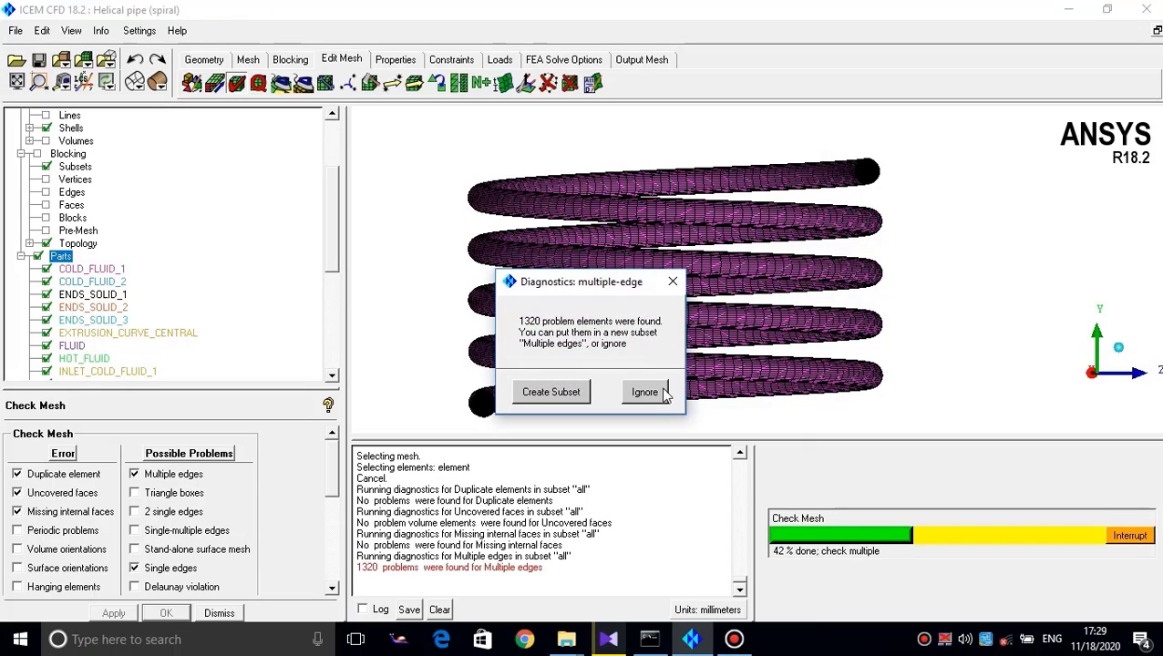
{"action": "left_click", "coordinate": [649, 398]}
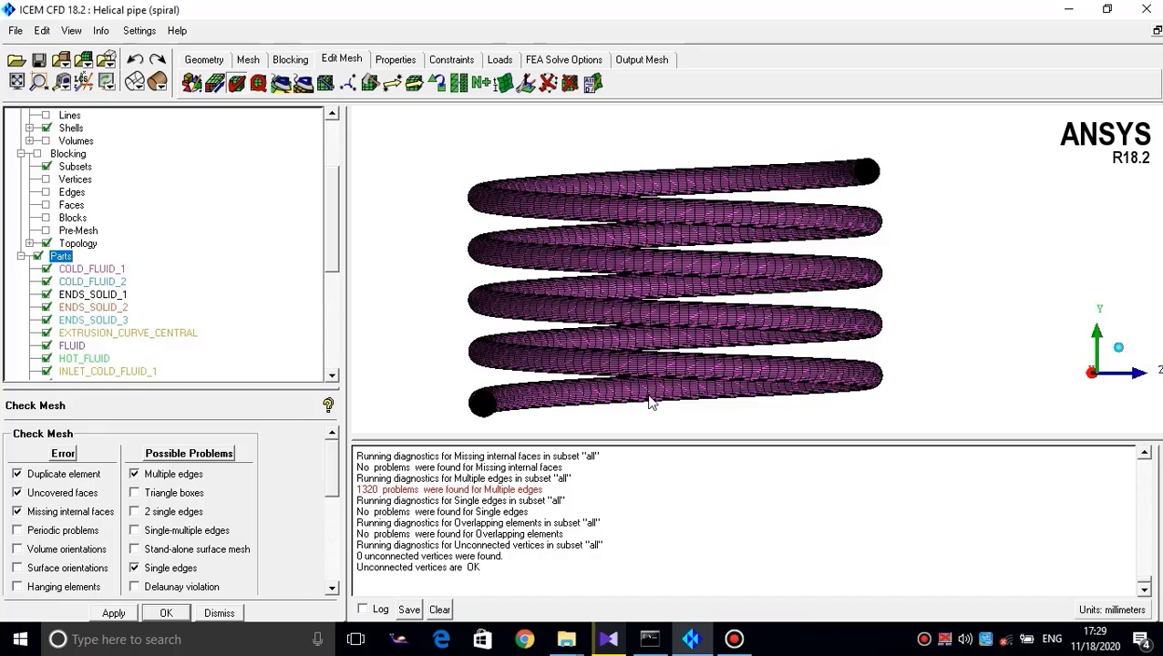
Inspect the meshed coil and enlarge the graphics area above the message log
{"action": "mouse_move", "coordinate": [633, 358]}
{"action": "left_mouse_down"}
{"action": "mouse_move", "coordinate": [628, 371]}
{"action": "mouse_move", "coordinate": [618, 365]}
{"action": "left_mouse_up"}
{"action": "scroll", "coordinate": [672, 312], "scroll_direction": "up", "scroll_amount": 3}
{"action": "mouse_move", "coordinate": [672, 312]}
{"action": "middle_mouse_down"}
{"action": "mouse_move", "coordinate": [712, 279]}
{"action": "mouse_move", "coordinate": [673, 309]}
{"action": "middle_mouse_up"}
{"action": "scroll", "coordinate": [712, 279], "scroll_direction": "down", "scroll_amount": 3}
{"action": "left_click_drag", "start_coordinate": [643, 449], "coordinate": [643, 483]}
Print the mesh information report to the log and set ANSYS Fluent as the output solver
{"action": "left_click", "coordinate": [642, 58]}
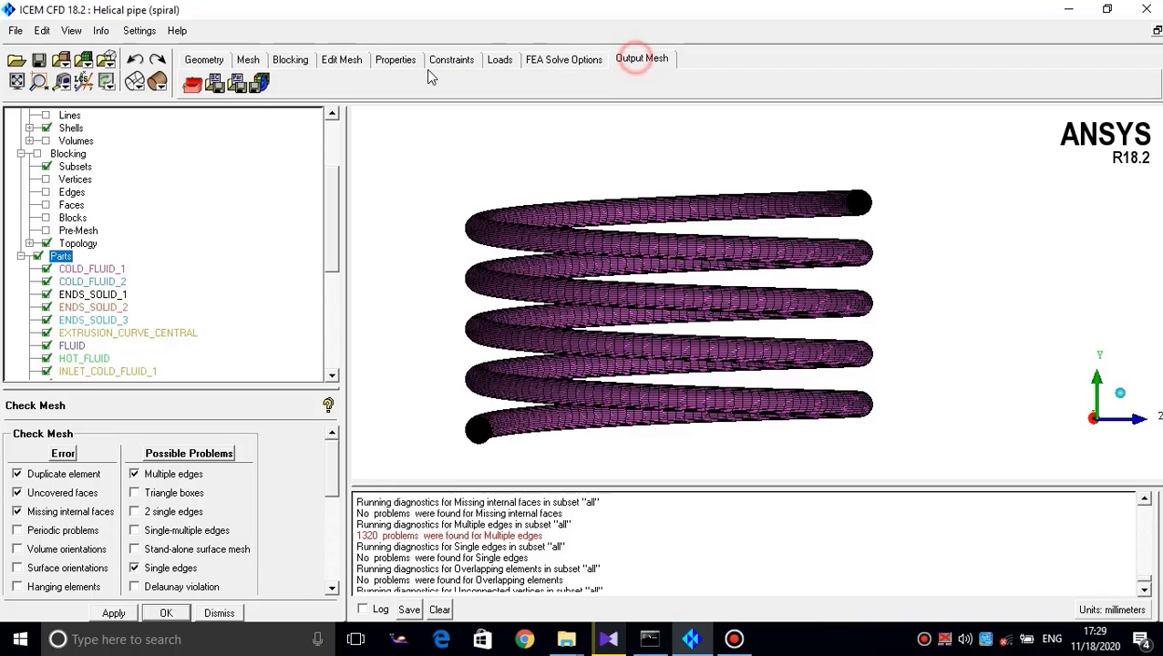
{"action": "left_click", "coordinate": [191, 83]}
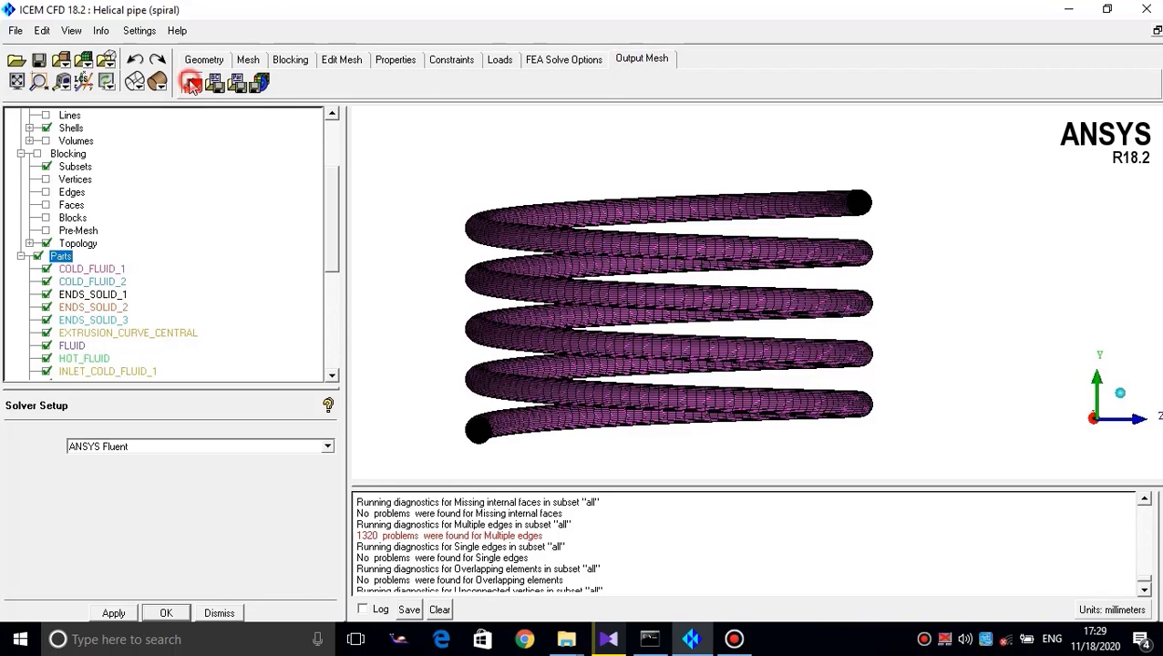
{"action": "left_click", "coordinate": [98, 31]}
{"action": "left_click", "coordinate": [132, 137]}
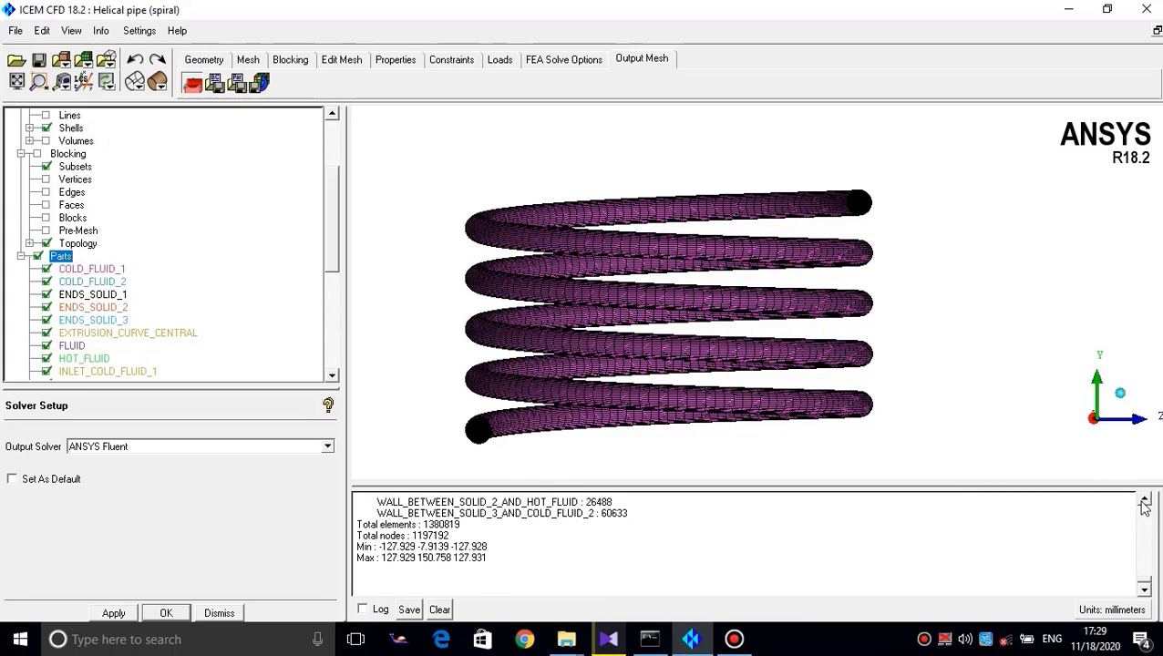
{"action": "left_click_drag", "start_coordinate": [1144, 504], "coordinate": [1145, 507]}
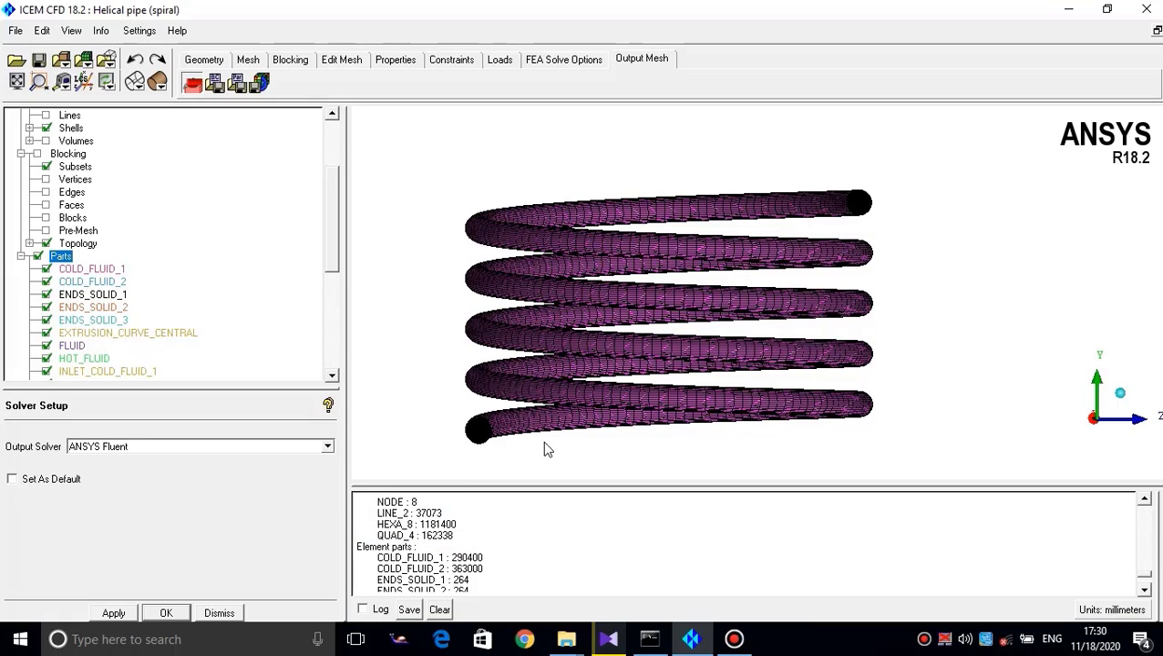
{"action": "left_click", "coordinate": [102, 614]}
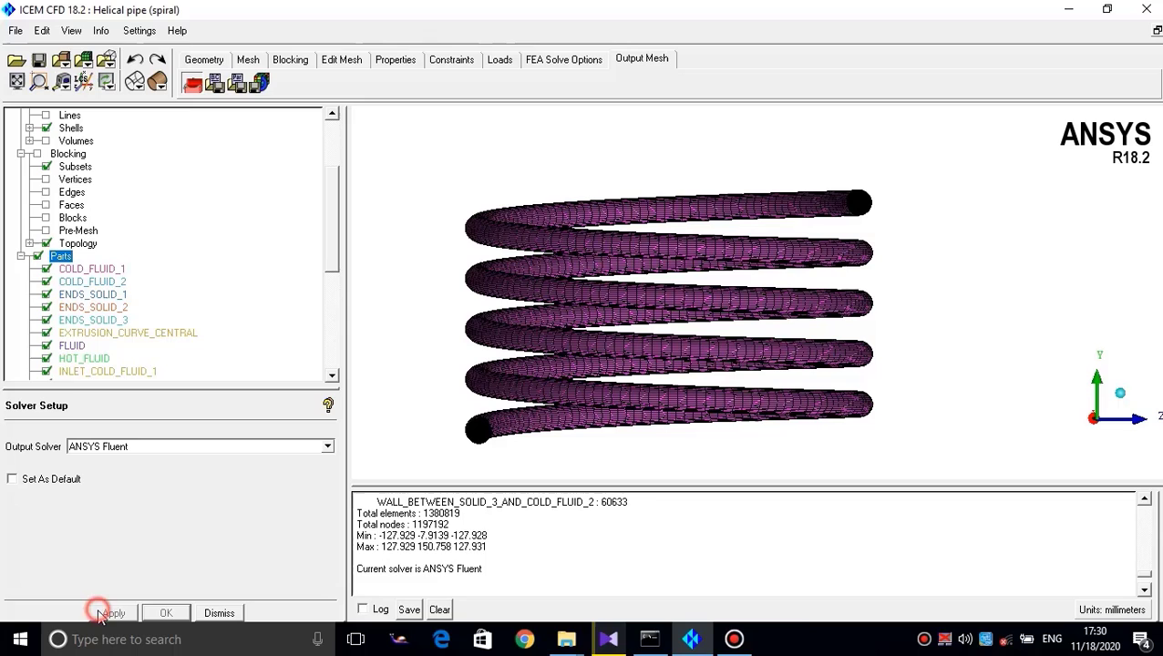
Start writing the Fluent input, saving the project first and choosing Helical pipe (spiral).uns as the mesh
{"action": "left_click", "coordinate": [259, 84]}
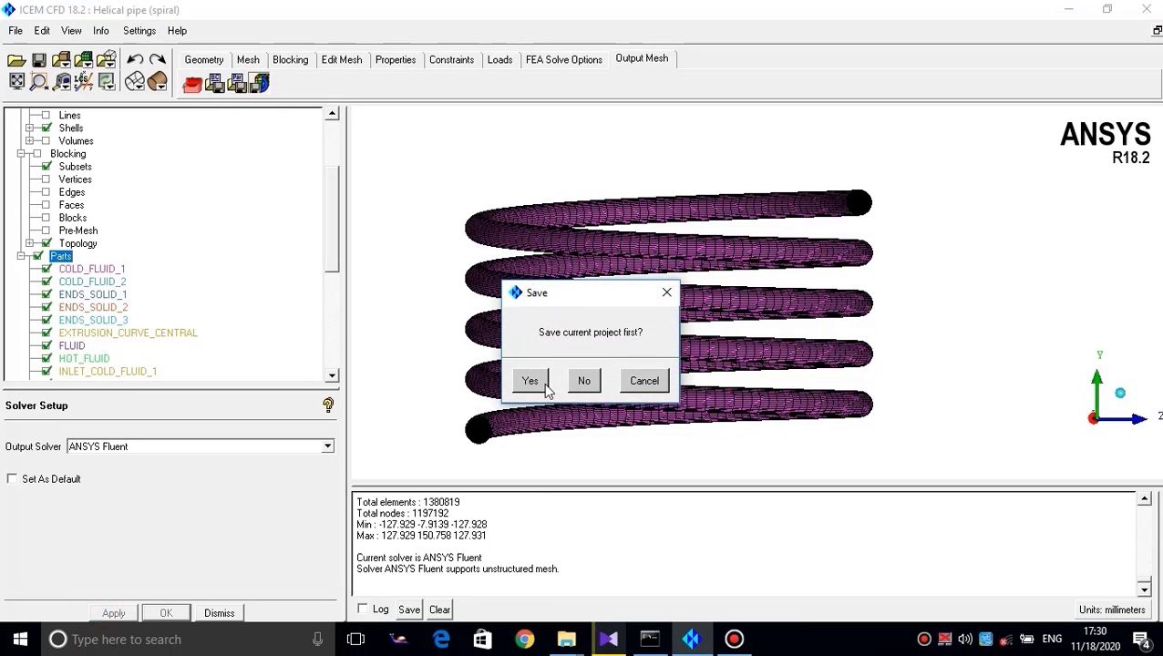
{"action": "left_click", "coordinate": [545, 388]}
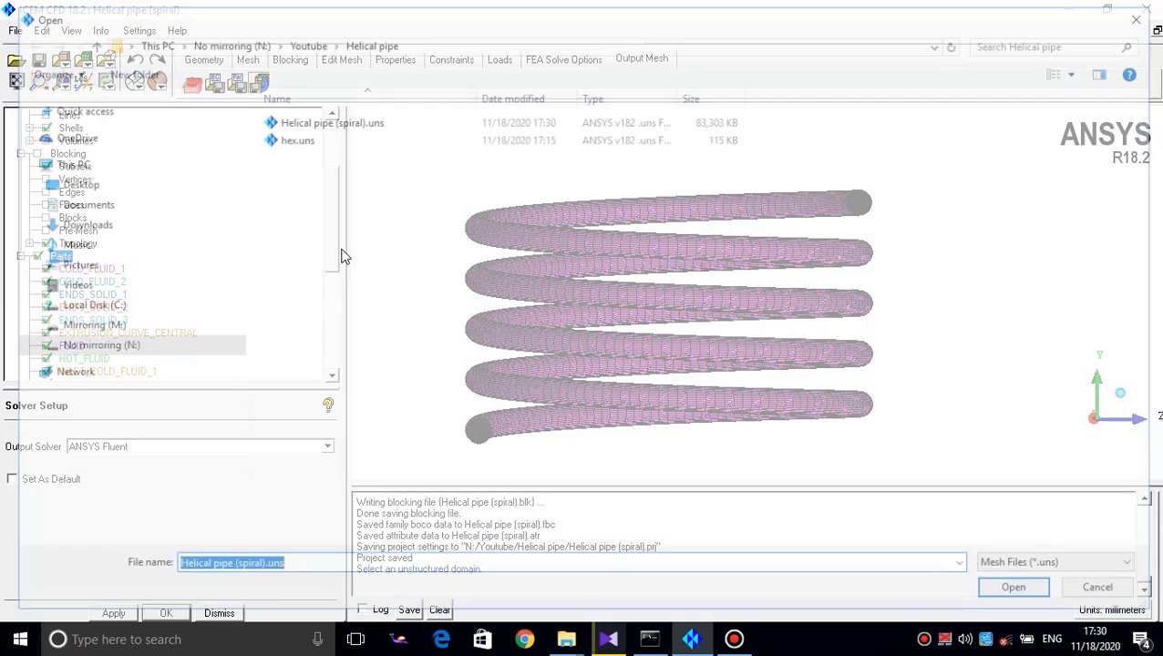
{"action": "left_click", "coordinate": [1016, 587]}
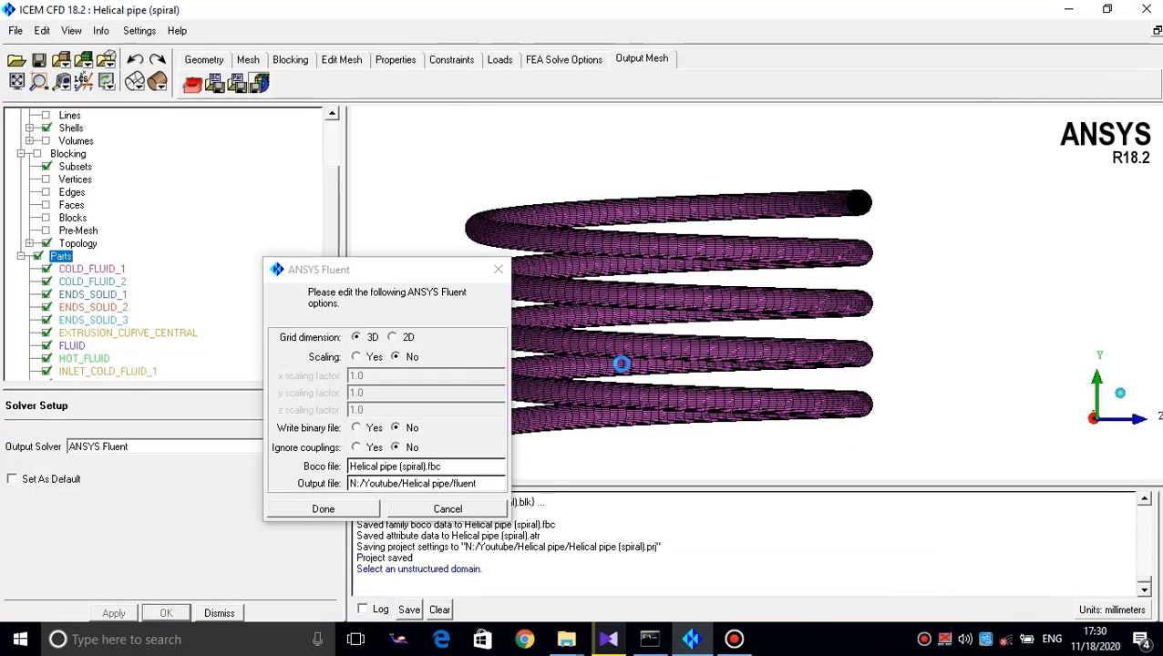
Name the output file Helical pipe in N:/Youtube/Helical pipe and write the 3D Fluent mesh without scaling
{"action": "double_click", "coordinate": [488, 485]}
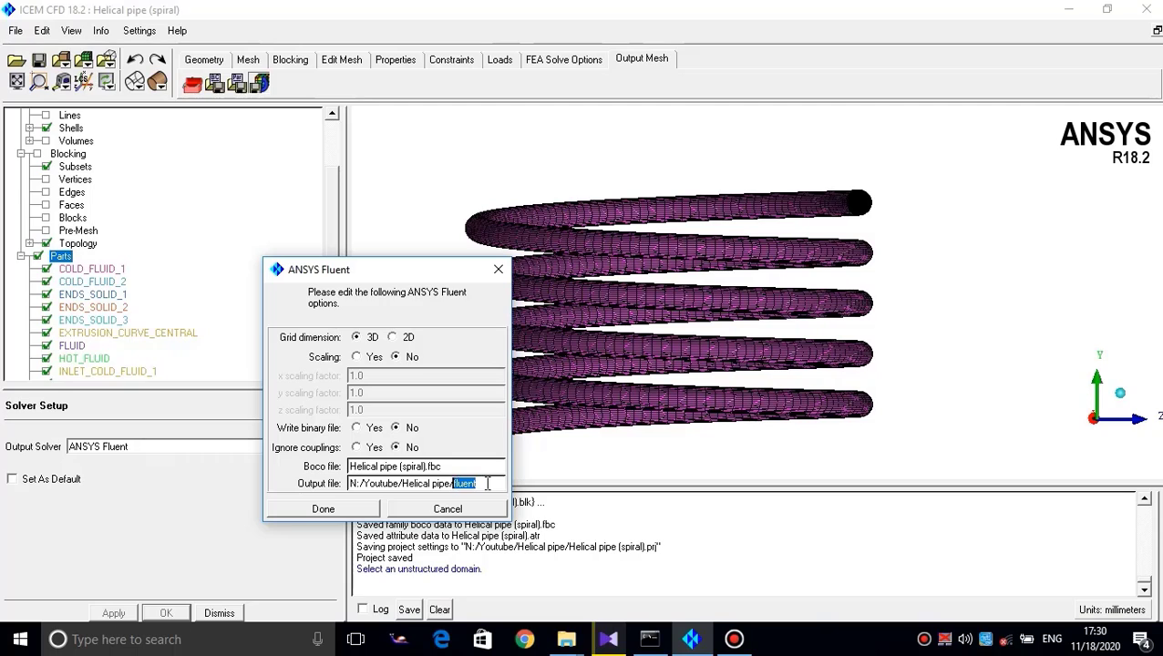
{"action": "left_click", "coordinate": [485, 484]}
{"action": "left_click_drag", "start_coordinate": [485, 484], "coordinate": [457, 483]}
{"action": "double_click", "coordinate": [483, 483]}
{"action": "left_click", "coordinate": [485, 484]}
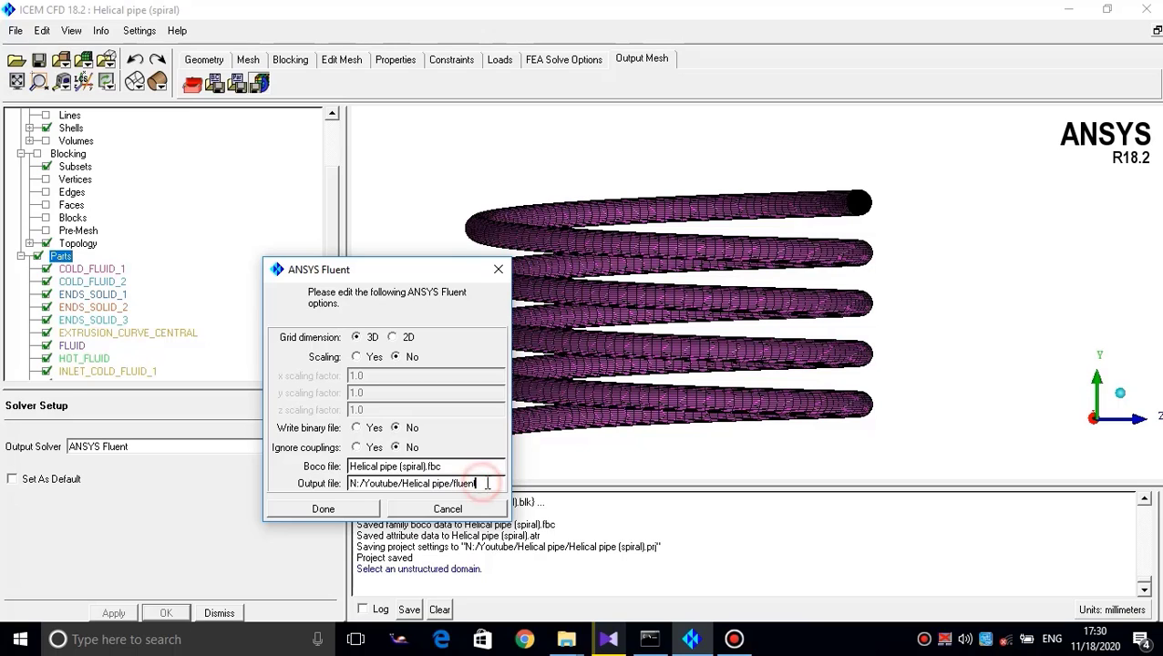
{"action": "left_click_drag", "start_coordinate": [486, 483], "coordinate": [452, 483]}
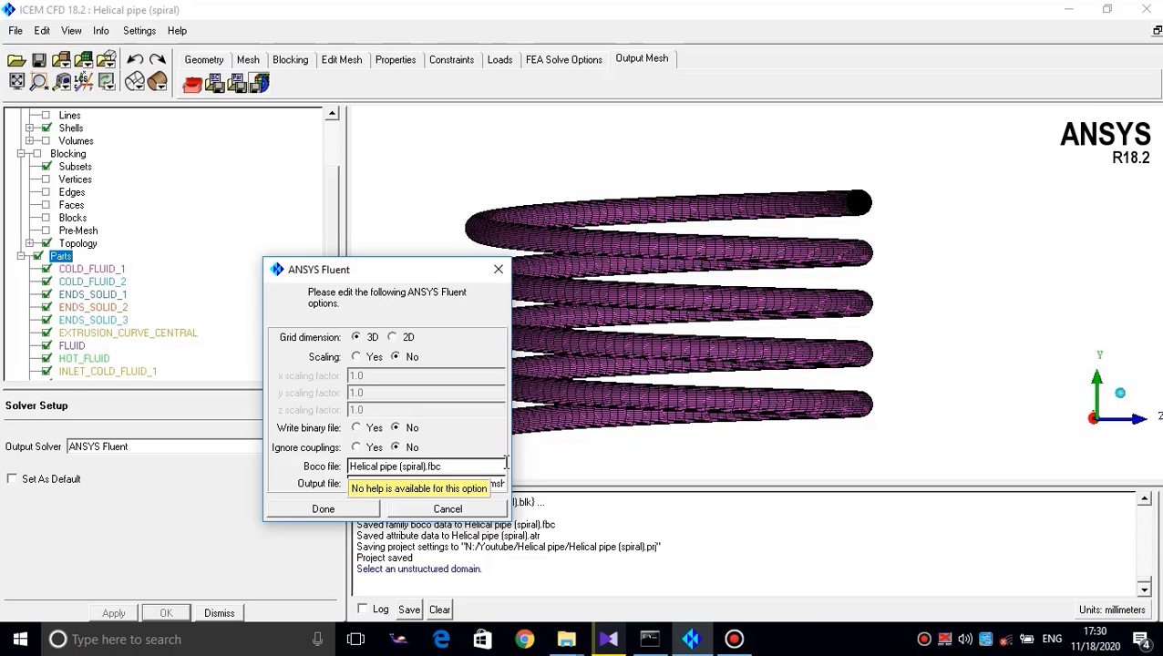
{"action": "left_click", "coordinate": [325, 510]}
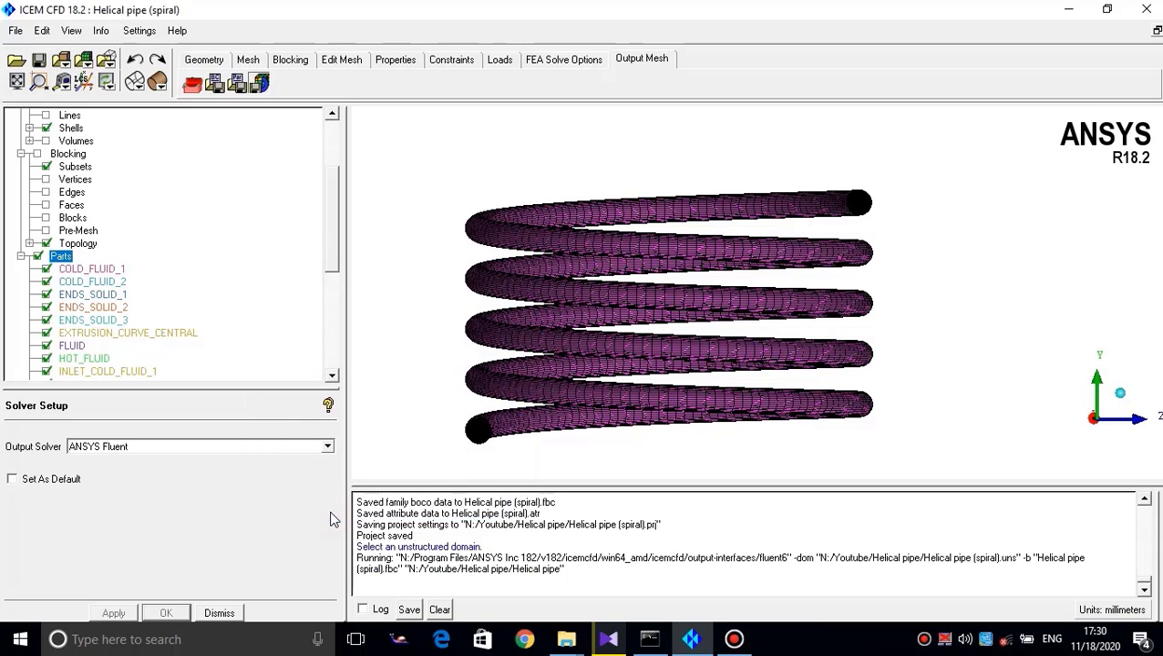